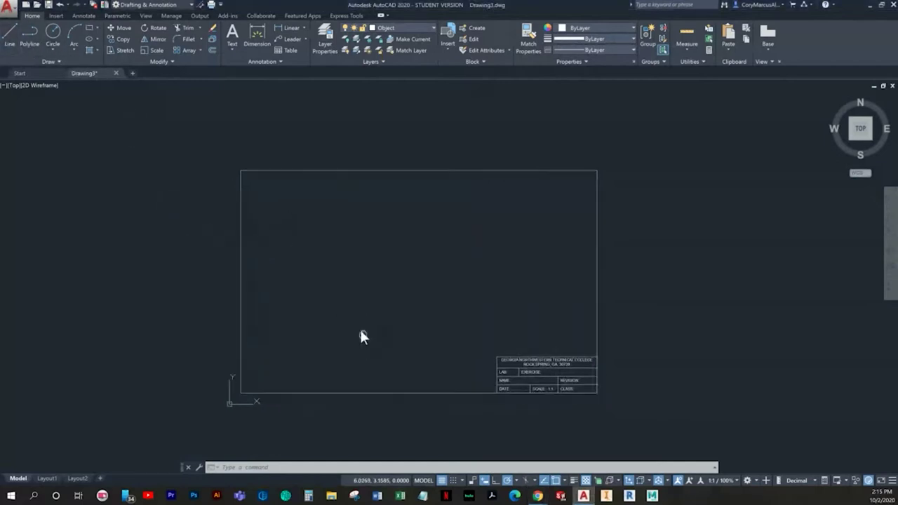
Frame the title-block border, enable grid Snap Mode, and start the Line command
{"action": "middle_click_drag", "start_coordinate": [363, 335], "coordinate": [342, 223]}
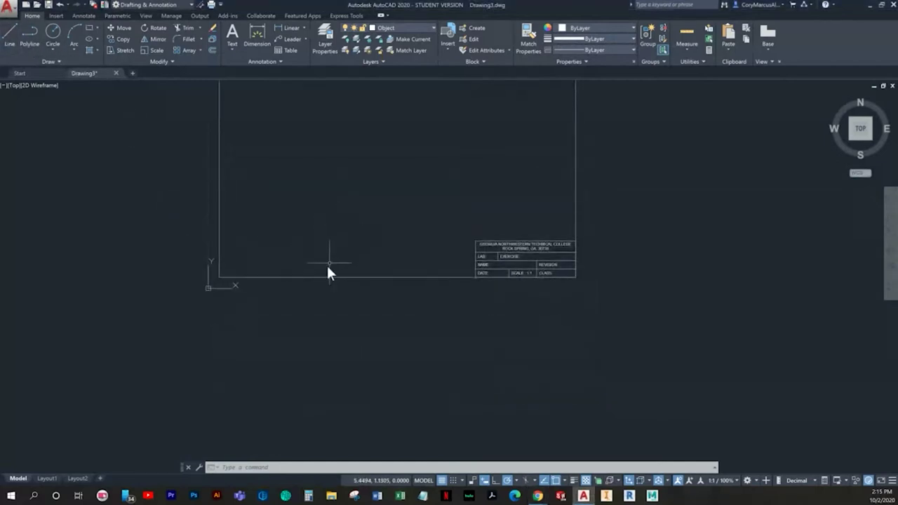
{"action": "middle_click_drag", "start_coordinate": [240, 257], "coordinate": [241, 279]}
{"action": "left_click", "coordinate": [455, 480]}
{"action": "scroll", "coordinate": [298, 321], "scroll_direction": "up", "scroll_amount": 4}
{"action": "scroll", "coordinate": [326, 350], "scroll_direction": "down", "scroll_amount": 2}
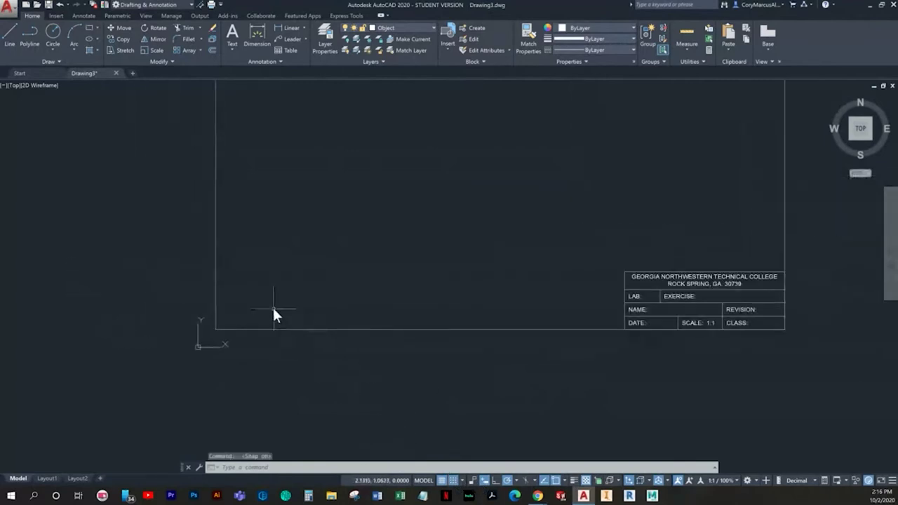
{"action": "left_click", "coordinate": [14, 33]}
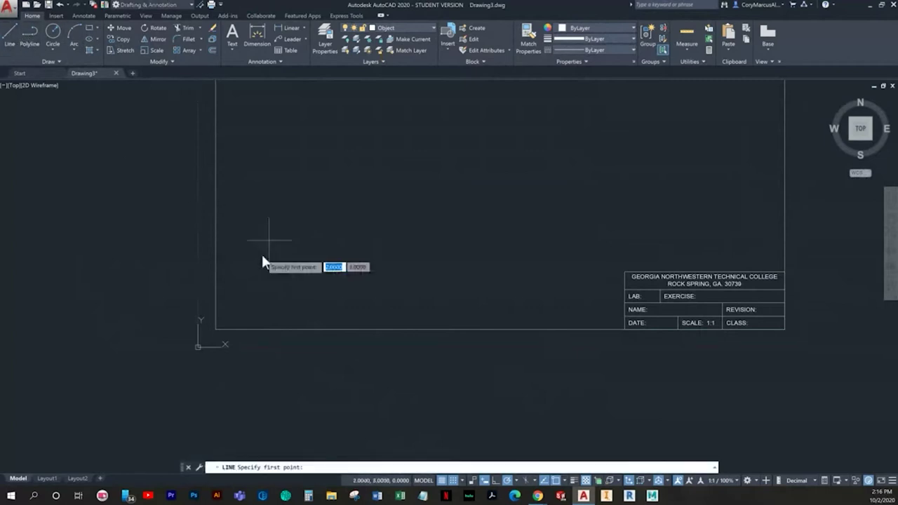
Draw a 5-by-4 rectangle from corner 2,1, starting with a 4-unit left side
{"action": "left_click", "coordinate": [269, 311]}
{"action": "type", "text": "4"}
{"action": "key", "text": "Return"}
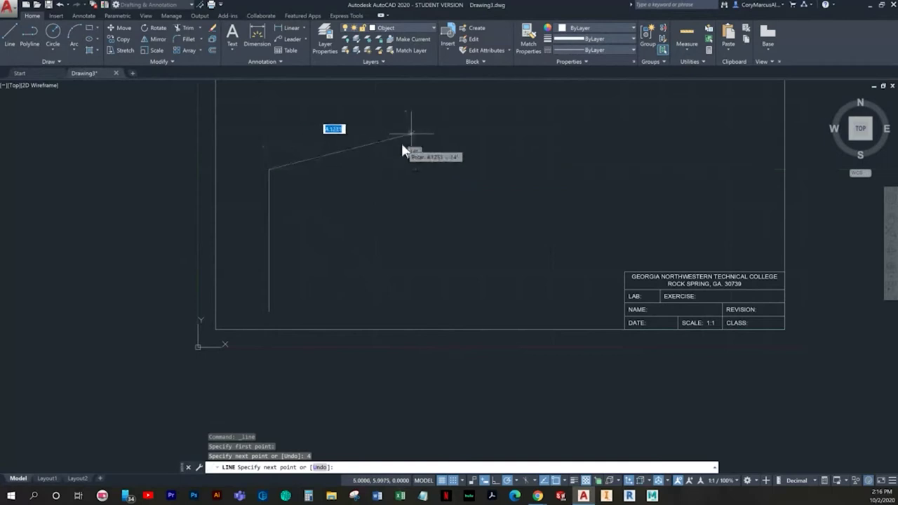
{"action": "left_click", "coordinate": [447, 170]}
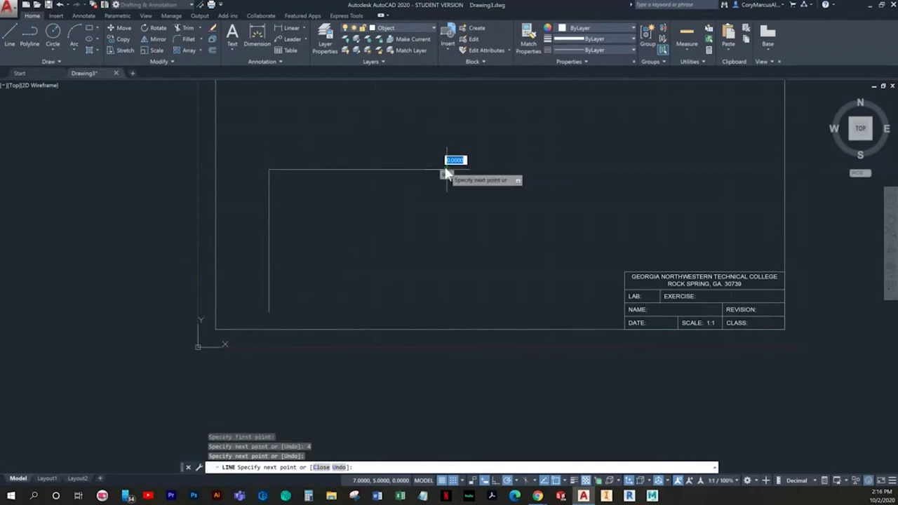
{"action": "left_click", "coordinate": [456, 298]}
{"action": "left_click", "coordinate": [269, 310]}
{"action": "key", "text": "Escape"}
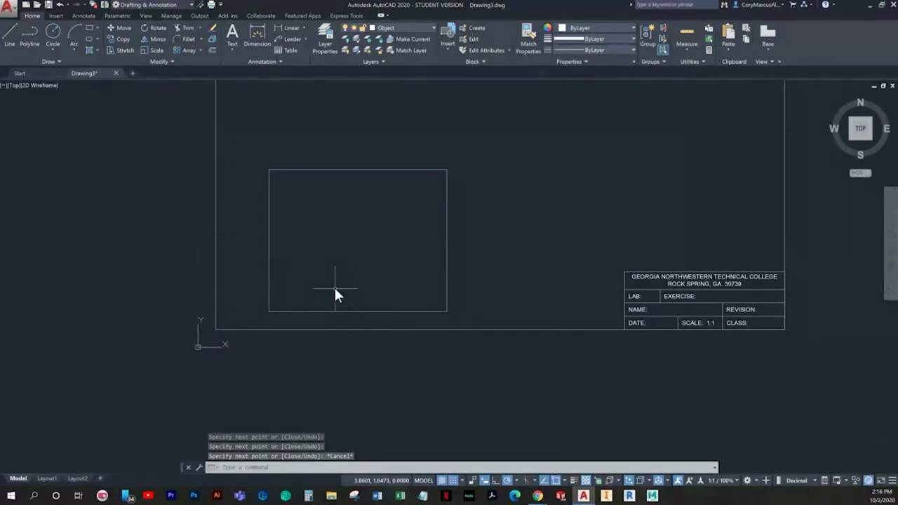
{"action": "left_click", "coordinate": [11, 35]}
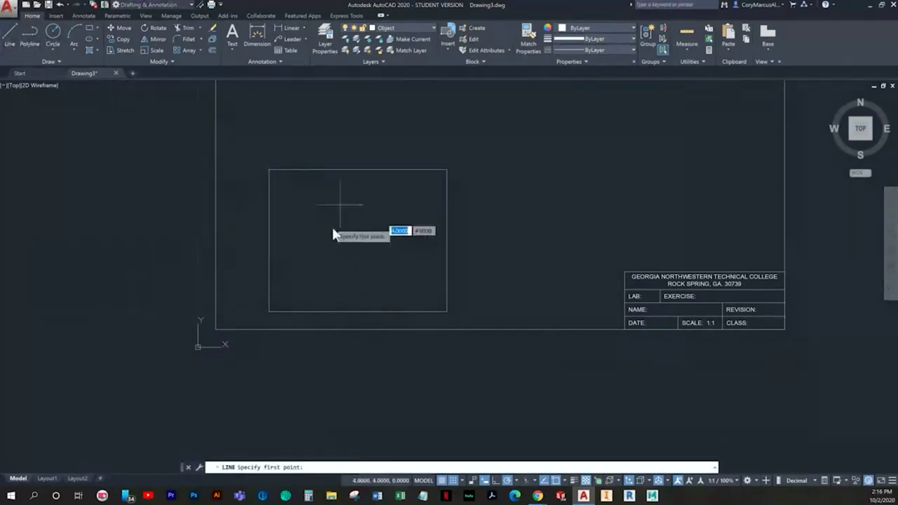
With object snap off, draw a 1-unit vertical line up from 4,1, then open Snap Settings
{"action": "left_click", "coordinate": [336, 296]}
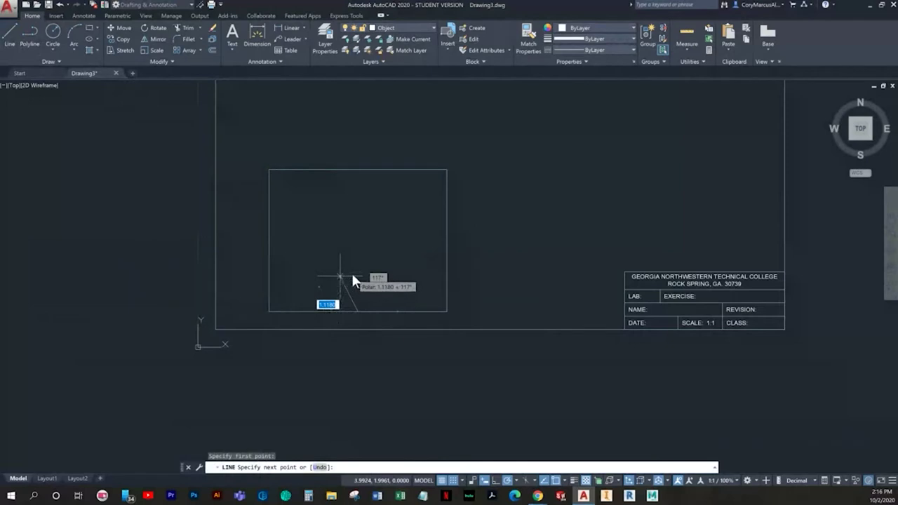
{"action": "key", "text": "Escape"}
{"action": "key", "text": "Return"}
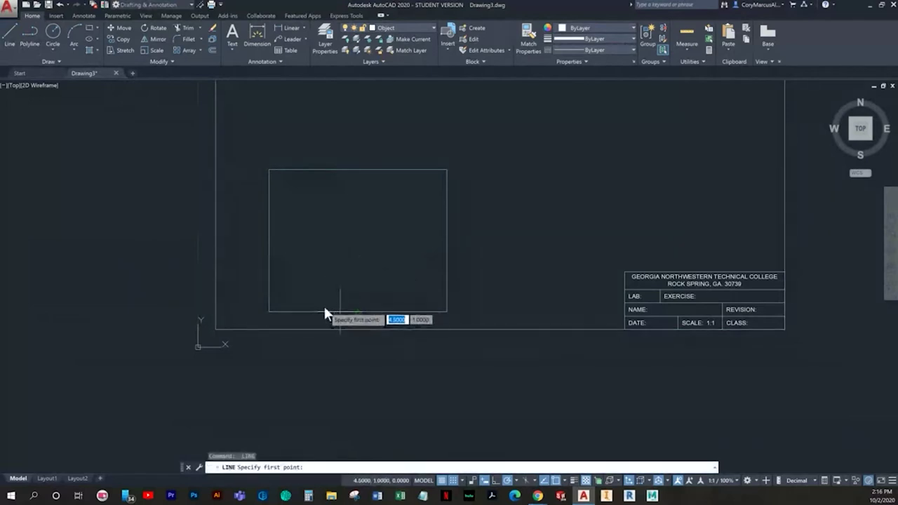
{"action": "left_click", "coordinate": [555, 482]}
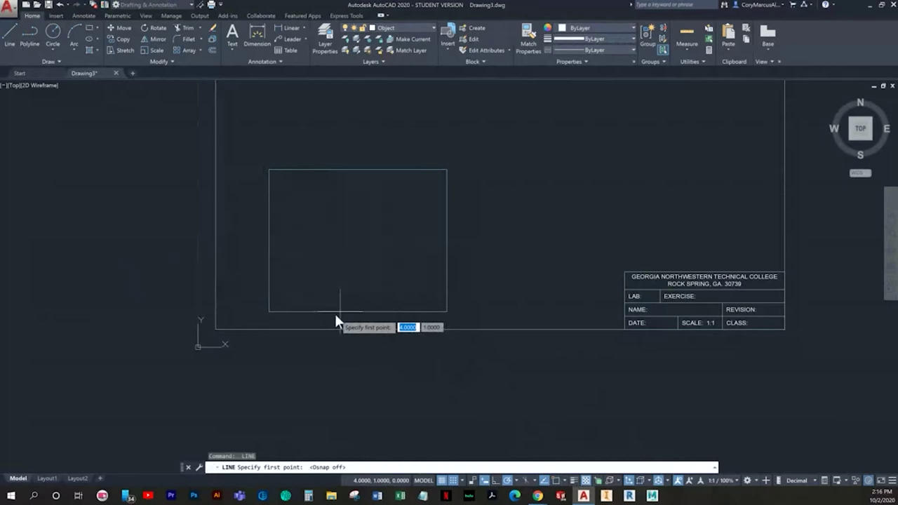
{"action": "left_click", "coordinate": [335, 314]}
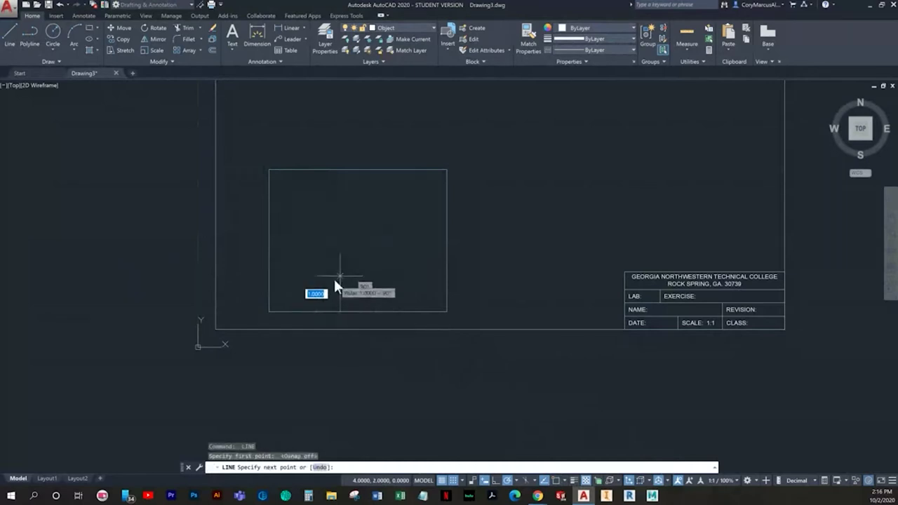
{"action": "left_click", "coordinate": [336, 278]}
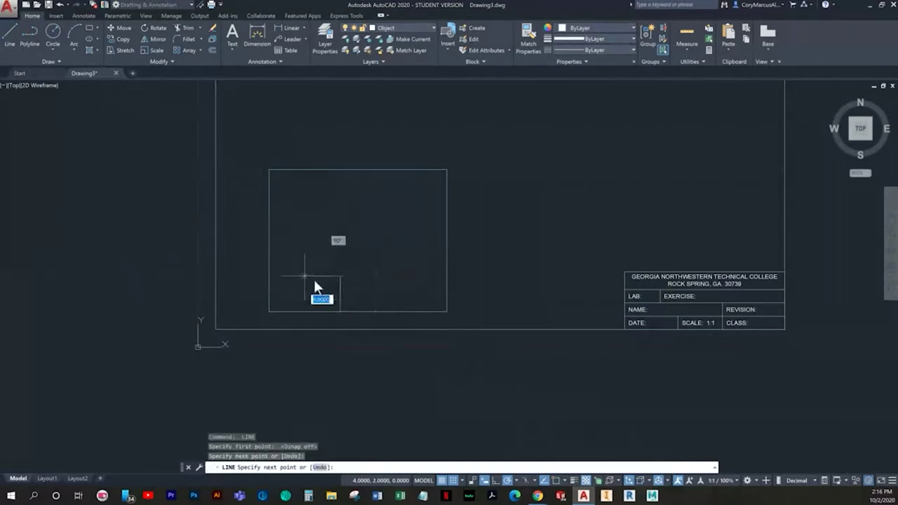
{"action": "left_click", "coordinate": [460, 481]}
{"action": "left_click", "coordinate": [474, 468]}
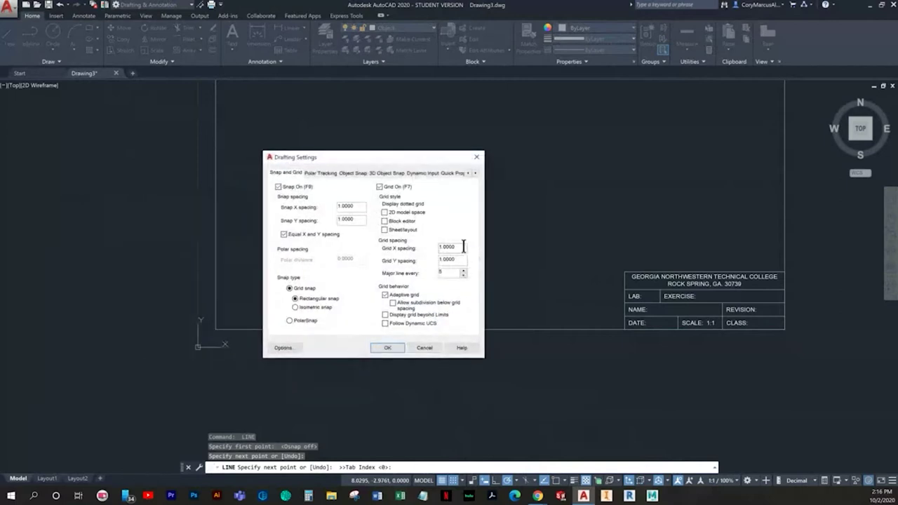
Set Snap X and Y spacing to 0.5 in Drafting Settings and confirm
{"action": "left_click_drag", "start_coordinate": [364, 205], "coordinate": [283, 207]}
{"action": "type", "text": "05"}
{"action": "left_click", "coordinate": [356, 219]}
{"action": "double_click", "coordinate": [334, 204]}
{"action": "type", "text": "0.5"}
{"action": "left_click", "coordinate": [347, 220]}
{"action": "left_click", "coordinate": [387, 347]}
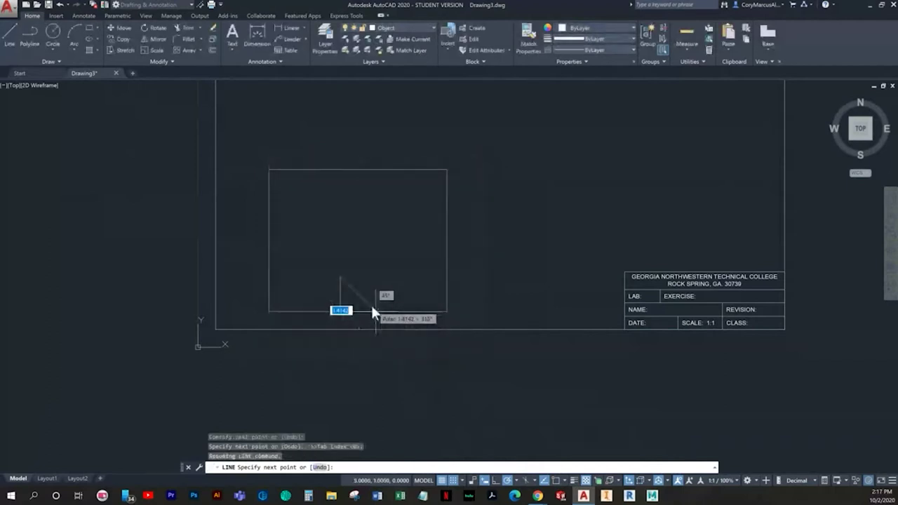
Draw the band: half a unit left, half a unit up, a 2-unit top, and back down
{"action": "scroll", "coordinate": [371, 303], "scroll_direction": "up", "scroll_amount": 2}
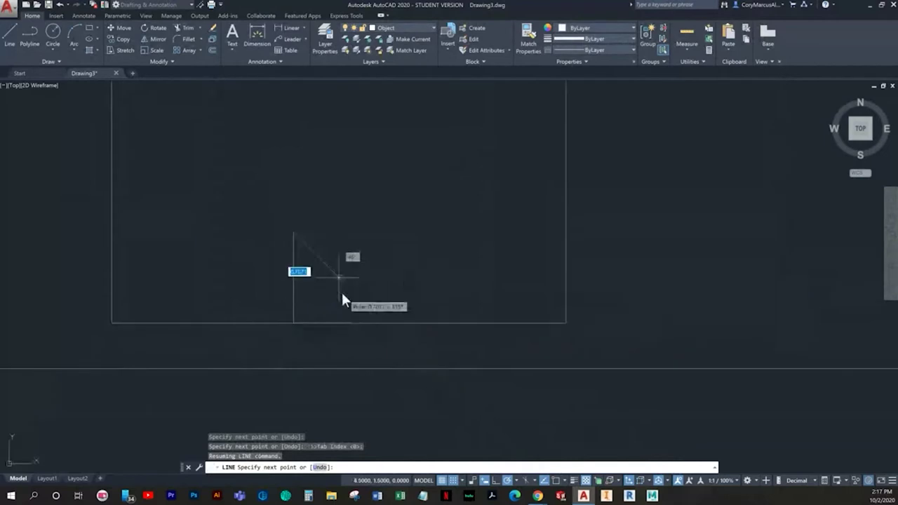
{"action": "left_click", "coordinate": [251, 236]}
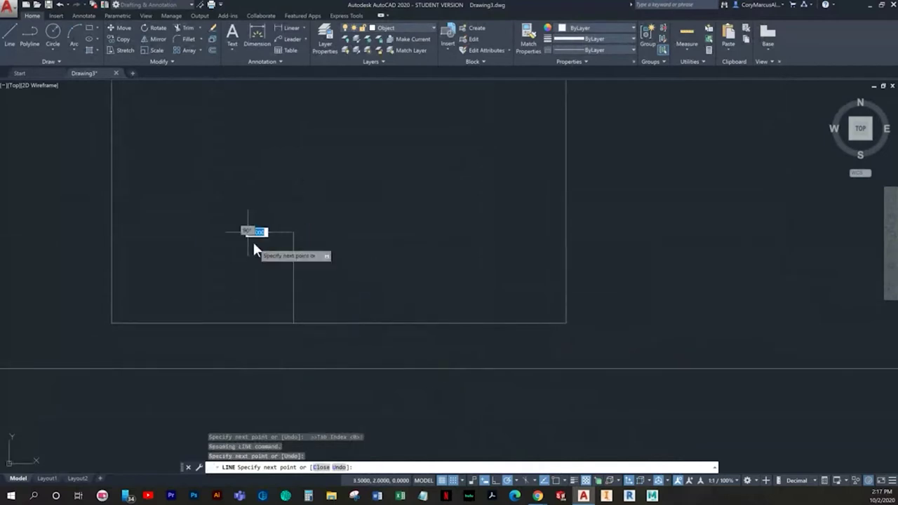
{"action": "left_click", "coordinate": [252, 191]}
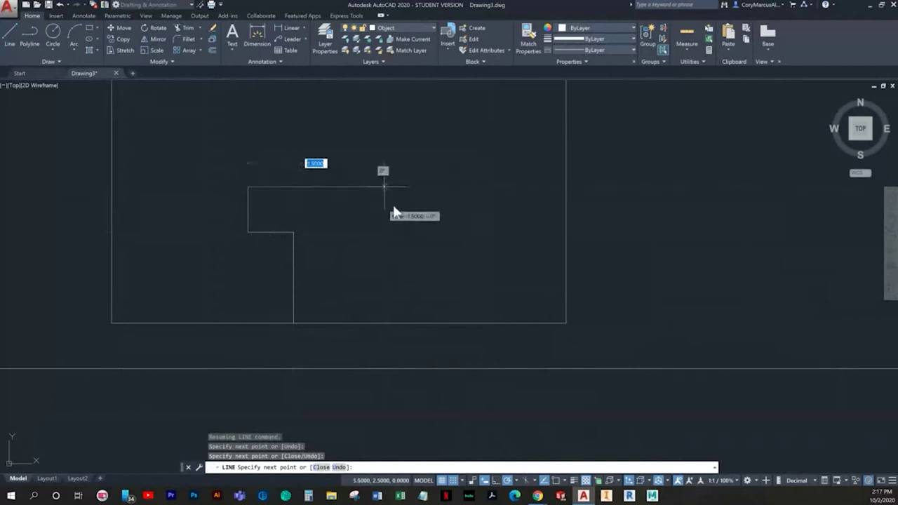
{"action": "left_click", "coordinate": [429, 187]}
{"action": "left_click", "coordinate": [430, 231]}
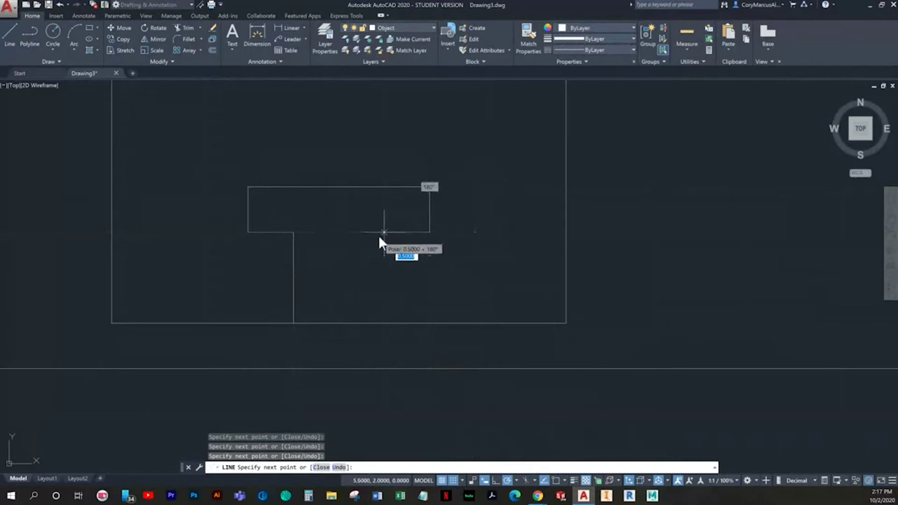
{"action": "key", "text": "Escape"}
{"action": "left_click", "coordinate": [288, 227]}
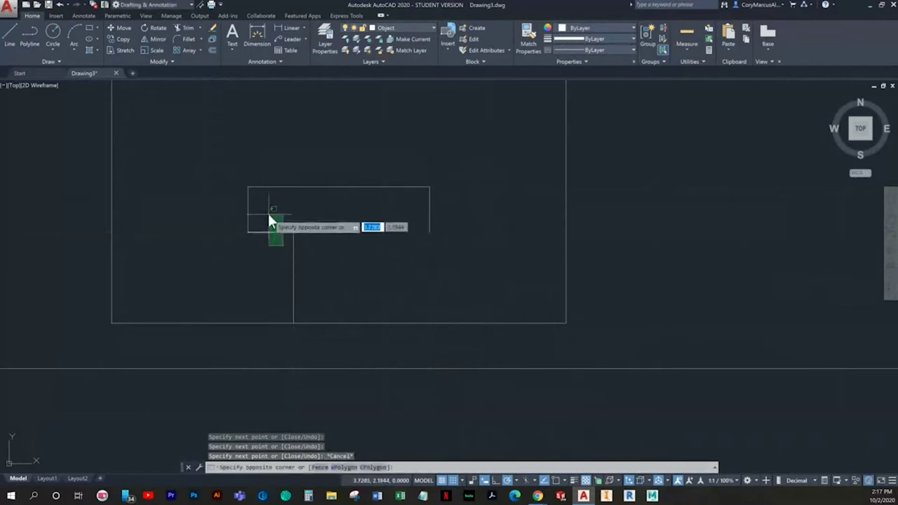
{"action": "left_click", "coordinate": [268, 239]}
{"action": "left_click", "coordinate": [293, 232]}
{"action": "key", "text": "Escape"}
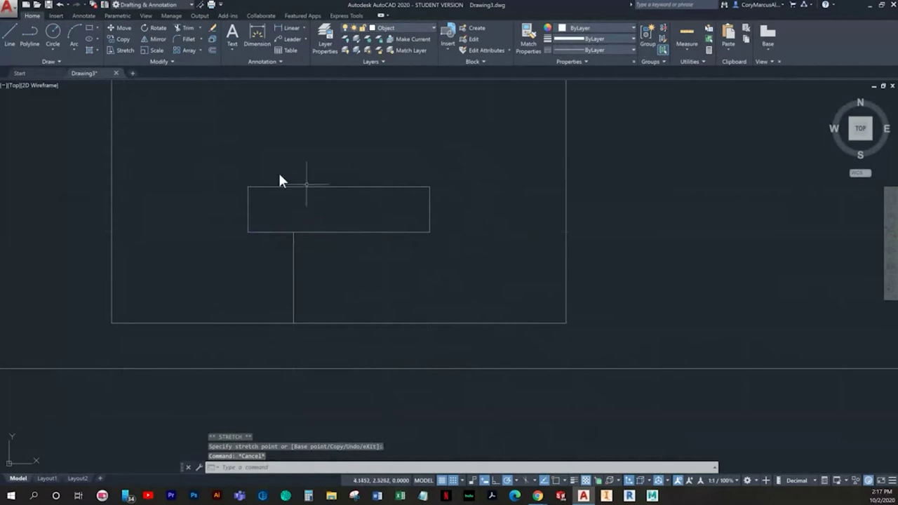
Draw the second vertical leg from the rectangle's bottom edge up to the band
{"action": "left_click", "coordinate": [11, 36]}
{"action": "left_click", "coordinate": [384, 323]}
{"action": "left_click", "coordinate": [379, 235]}
{"action": "key", "text": "Escape"}
Draw two slanted sides from the band's top corners up to the rectangle's top edge
{"action": "middle_click_drag", "start_coordinate": [363, 265], "coordinate": [361, 285]}
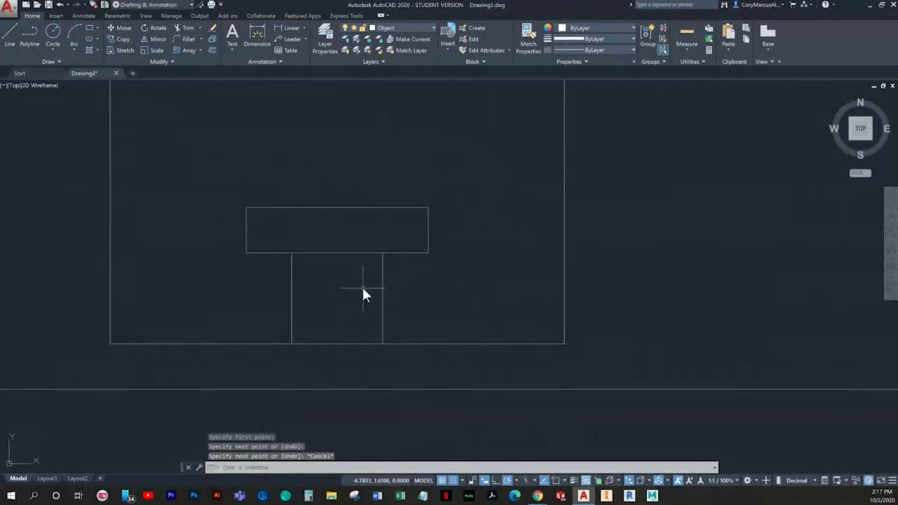
{"action": "key", "text": "Return"}
{"action": "left_click", "coordinate": [247, 208]}
{"action": "middle_click_drag", "start_coordinate": [248, 219], "coordinate": [250, 297]}
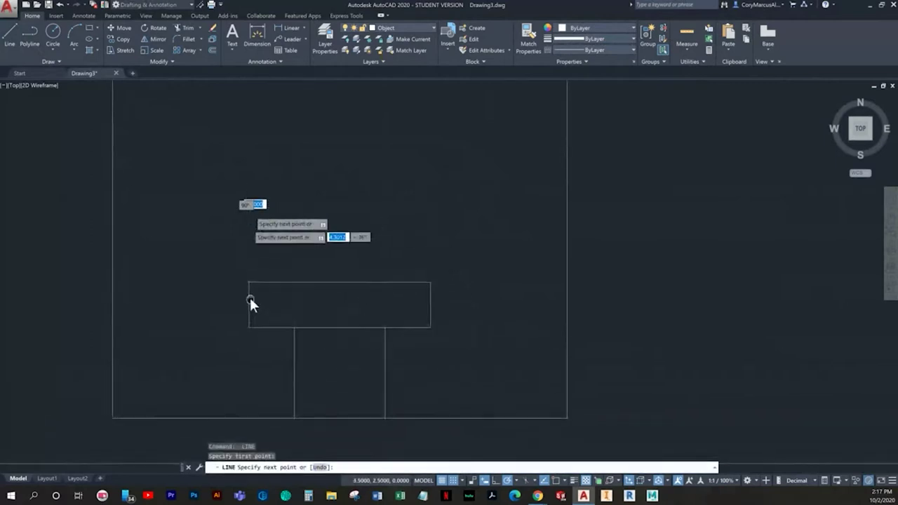
{"action": "scroll", "coordinate": [271, 225], "scroll_direction": "down", "scroll_amount": 2}
{"action": "middle_click_drag", "start_coordinate": [271, 226], "coordinate": [261, 270]}
{"action": "left_click", "coordinate": [223, 152]}
{"action": "key", "text": "Return"}
{"action": "key", "text": "Return"}
{"action": "left_click", "coordinate": [363, 293]}
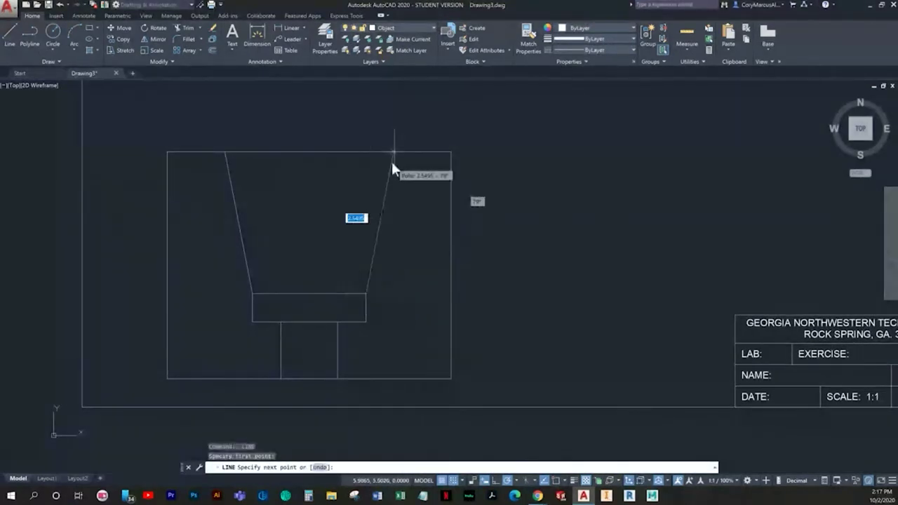
{"action": "left_click", "coordinate": [394, 155]}
{"action": "key", "text": "Escape"}
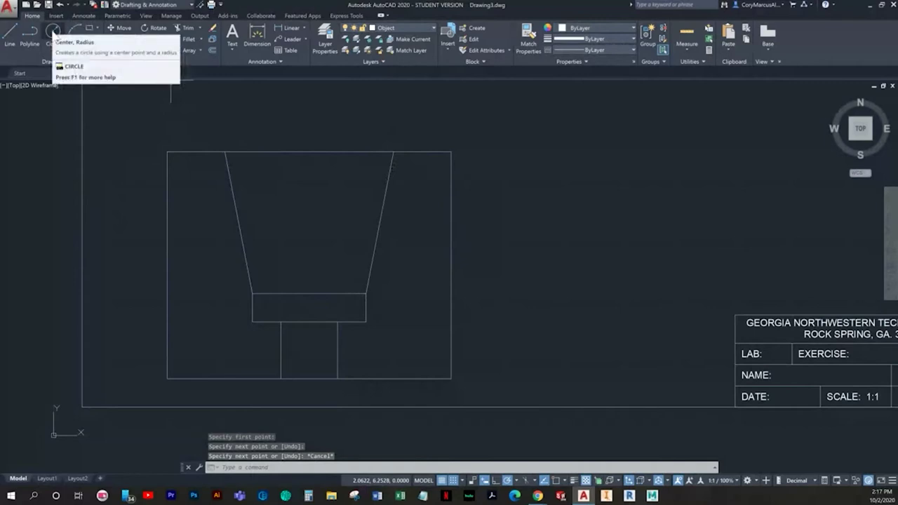
Draw a circle by centre and radius inside the jar above the band
{"action": "left_click", "coordinate": [53, 33]}
{"action": "left_click", "coordinate": [309, 209]}
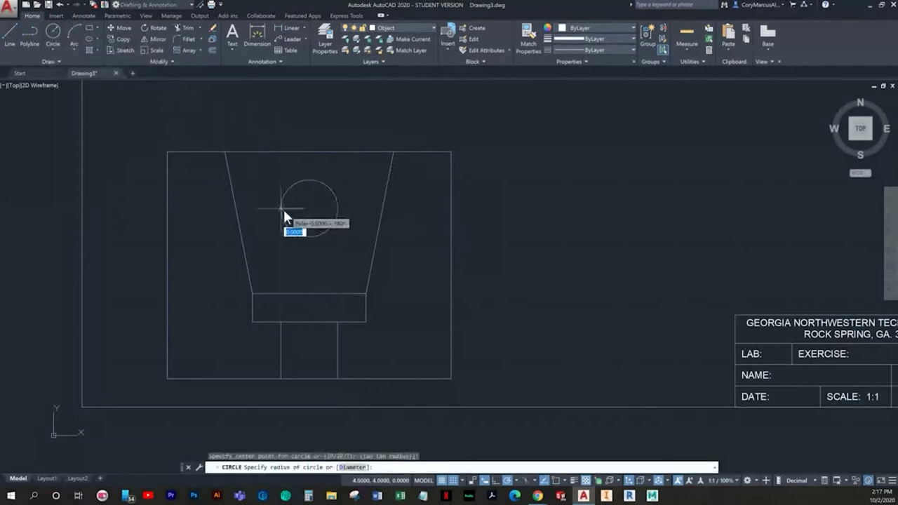
{"action": "left_click", "coordinate": [281, 208]}
{"action": "key", "text": "Escape"}
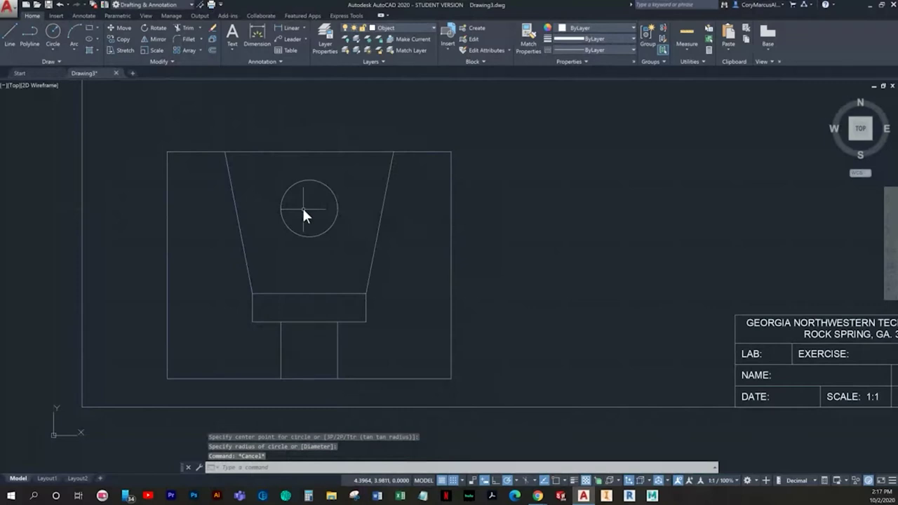
{"action": "key", "text": "Escape"}
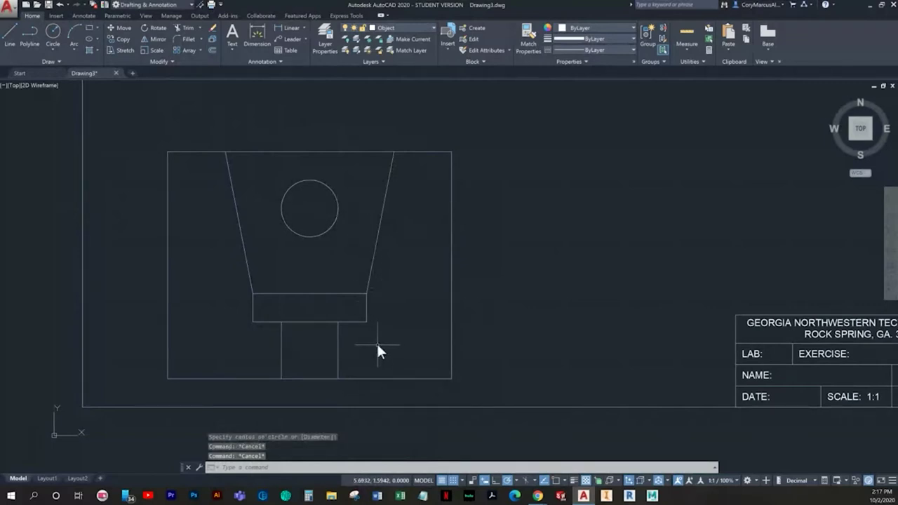
Move the slanted sides, band and legs onto the Hidden layer
{"action": "left_click", "coordinate": [382, 346]}
{"action": "left_click", "coordinate": [224, 264]}
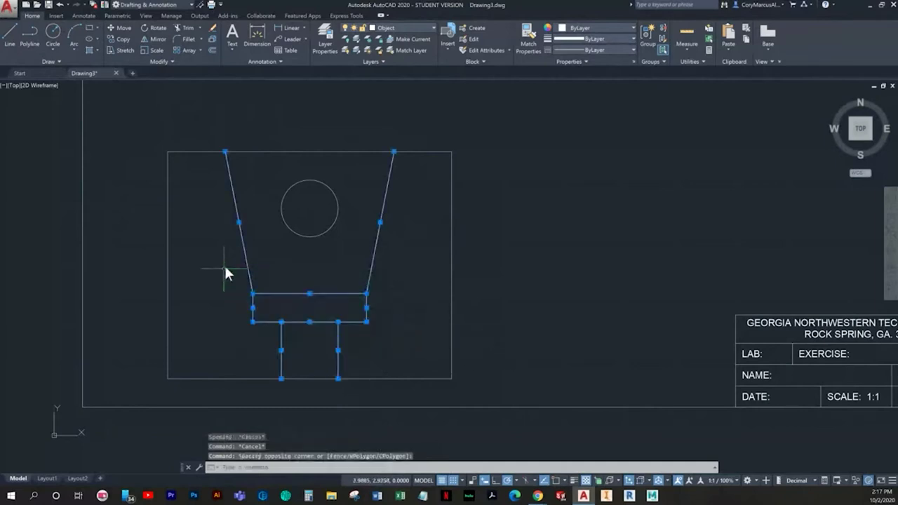
{"action": "left_click", "coordinate": [415, 29]}
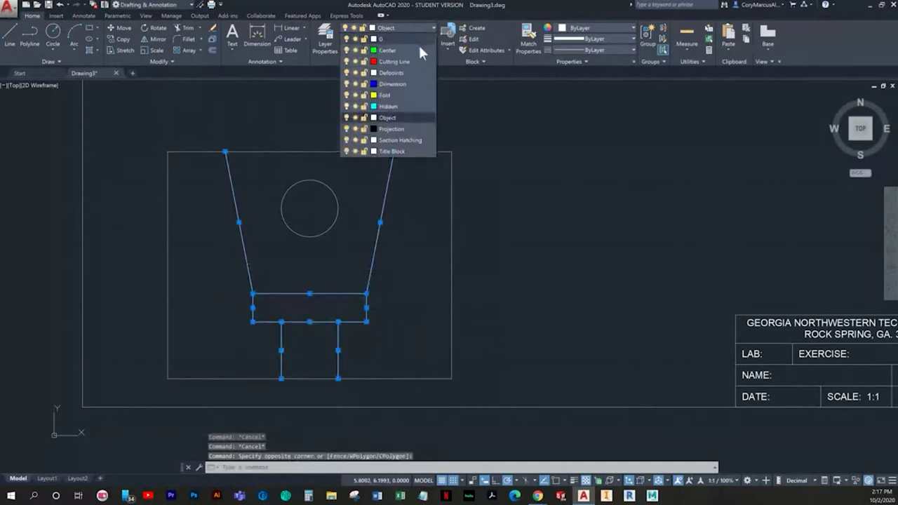
{"action": "left_click", "coordinate": [389, 104]}
{"action": "key", "text": "Escape"}
{"action": "key", "text": "Escape"}
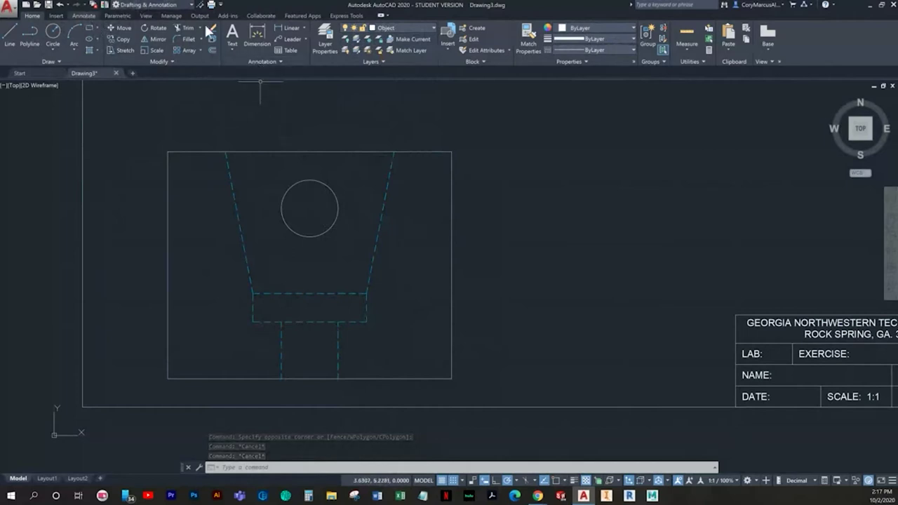
Set Center as the current layer and show the Annotate ribbon
{"action": "left_click", "coordinate": [416, 28]}
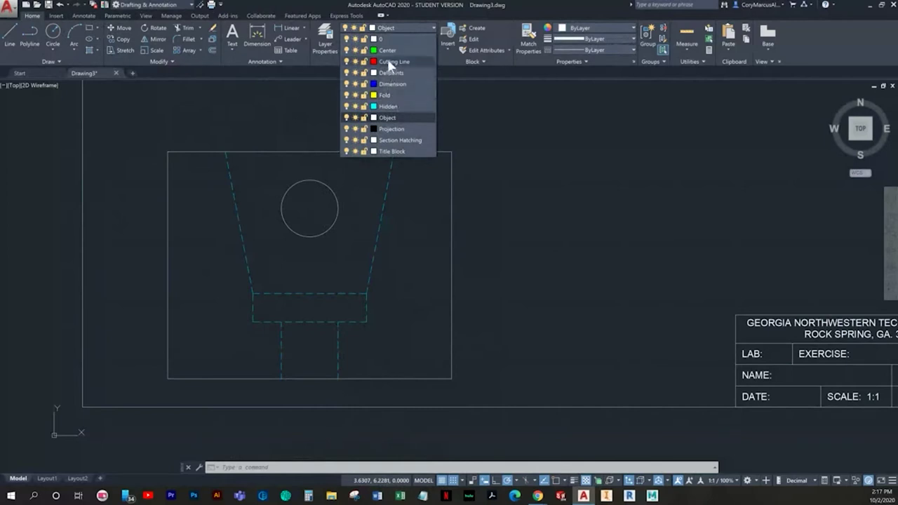
{"action": "left_click", "coordinate": [387, 50]}
{"action": "left_click", "coordinate": [82, 15]}
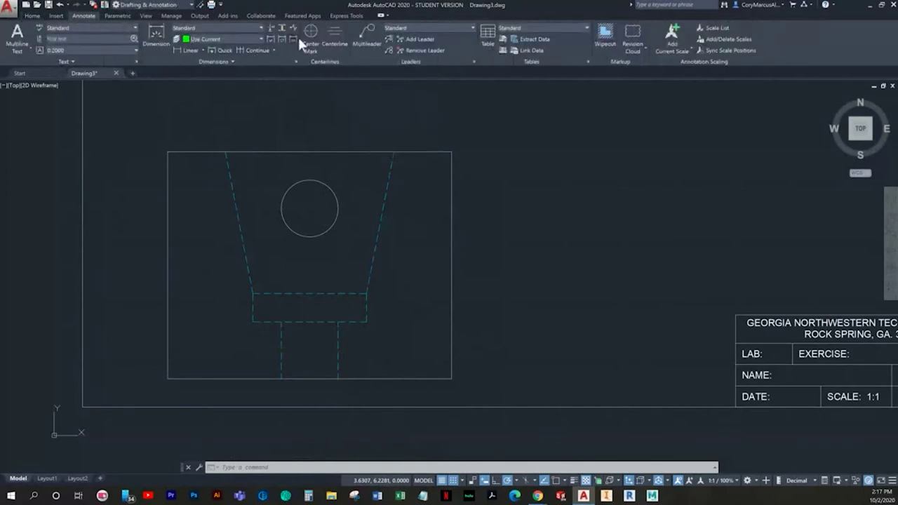
Add a center mark to the circle with grid snap off and object snap on
{"action": "left_click", "coordinate": [312, 32]}
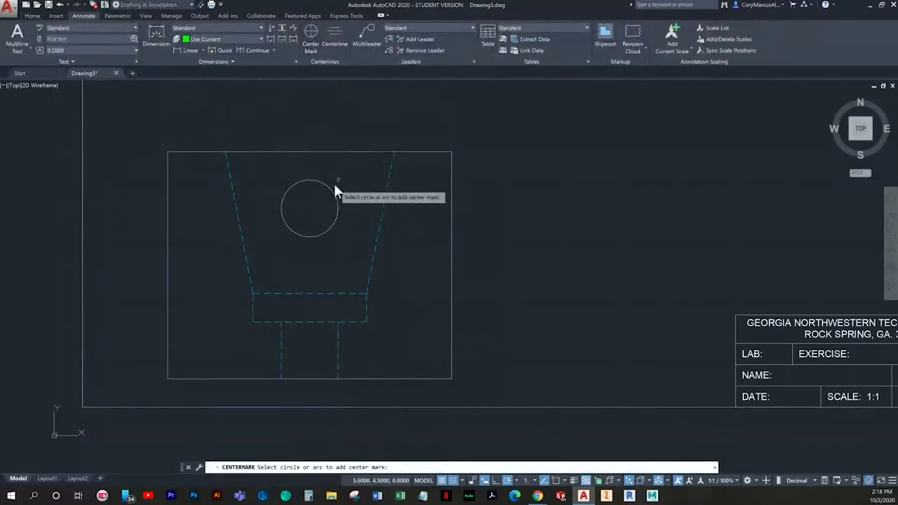
{"action": "left_click", "coordinate": [453, 481]}
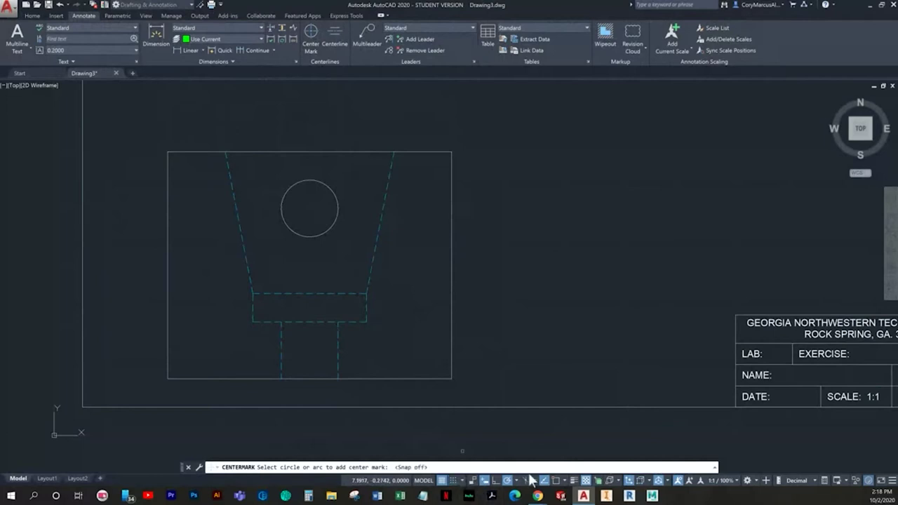
{"action": "left_click", "coordinate": [557, 481]}
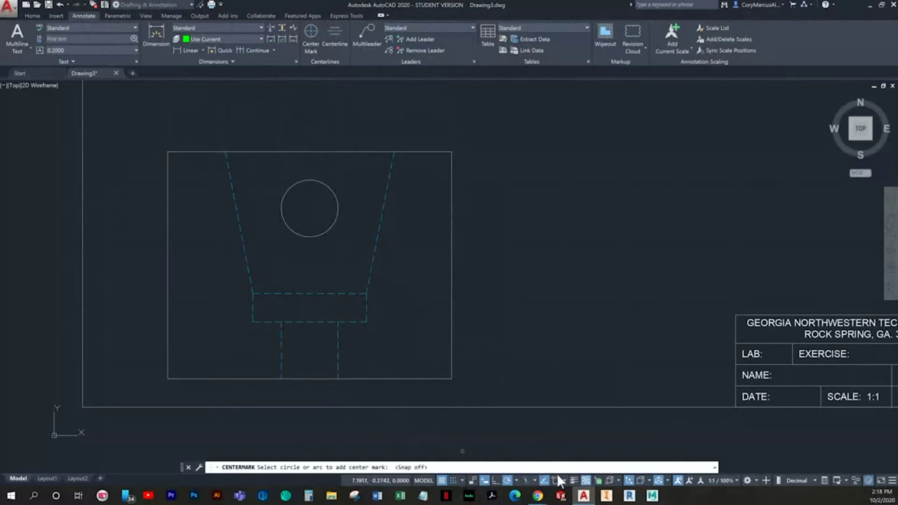
{"action": "left_click", "coordinate": [330, 194]}
{"action": "key", "text": "Escape"}
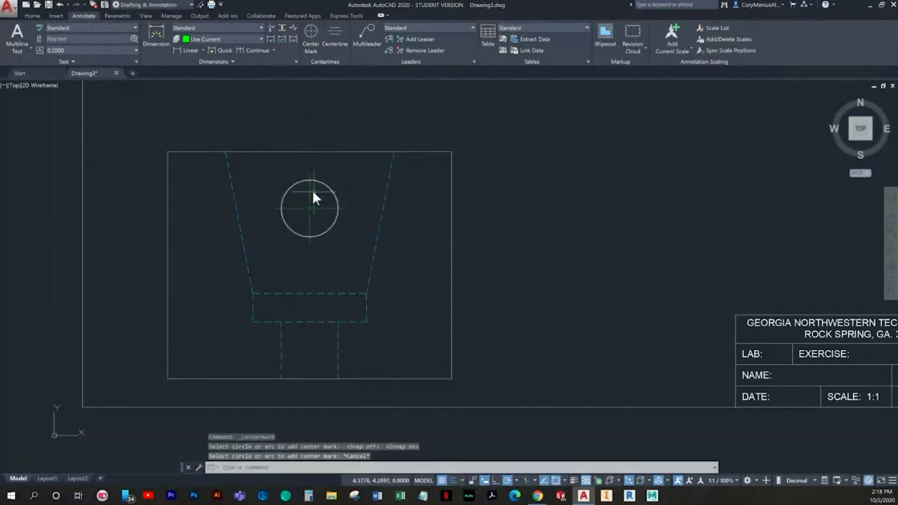
Stretch the center mark's vertical line upward above the circle
{"action": "left_click", "coordinate": [309, 207]}
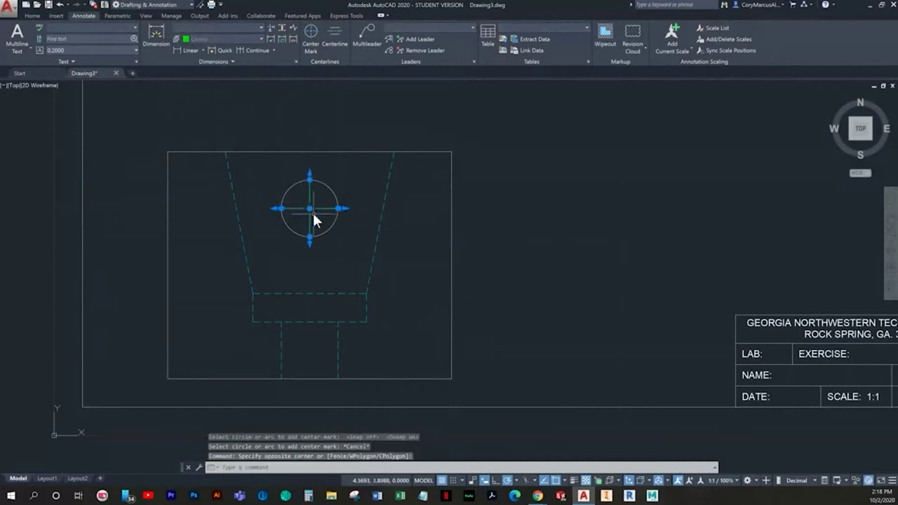
{"action": "scroll", "coordinate": [318, 179], "scroll_direction": "up", "scroll_amount": 4}
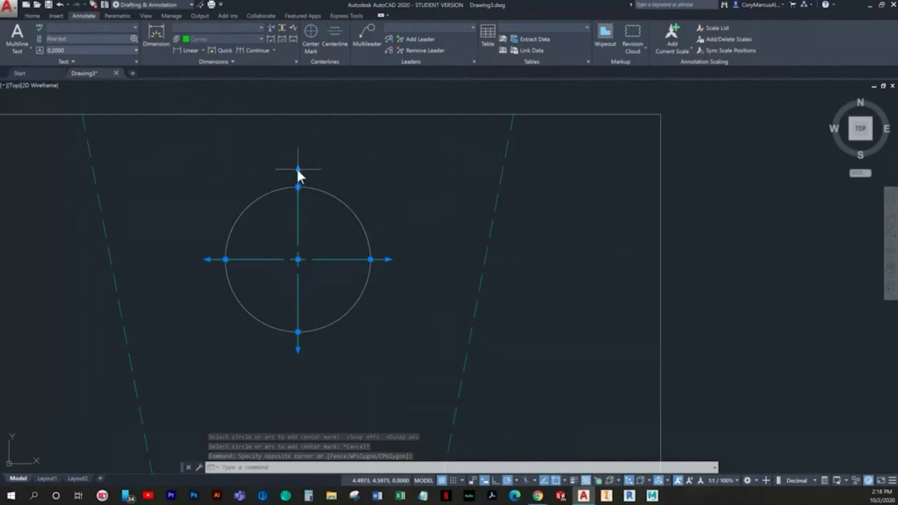
{"action": "left_click", "coordinate": [298, 171]}
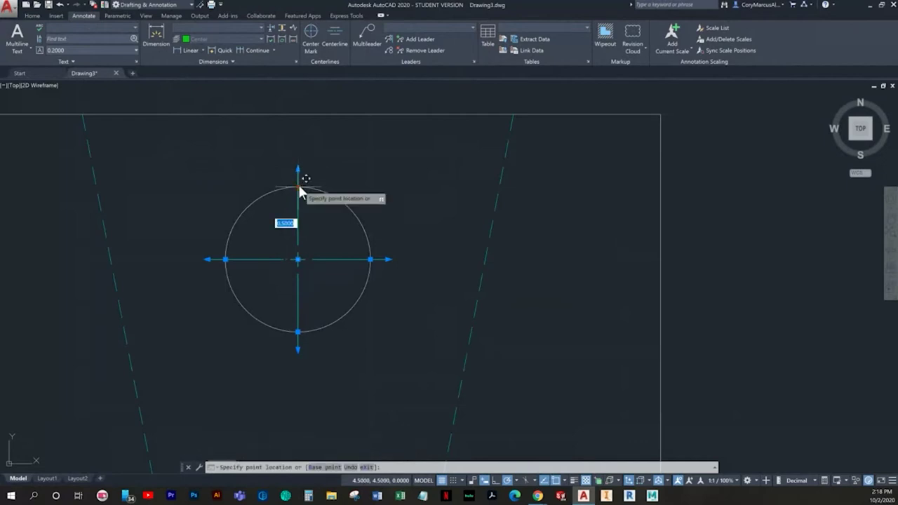
{"action": "left_click", "coordinate": [296, 117]}
{"action": "scroll", "coordinate": [355, 166], "scroll_direction": "down", "scroll_amount": 4}
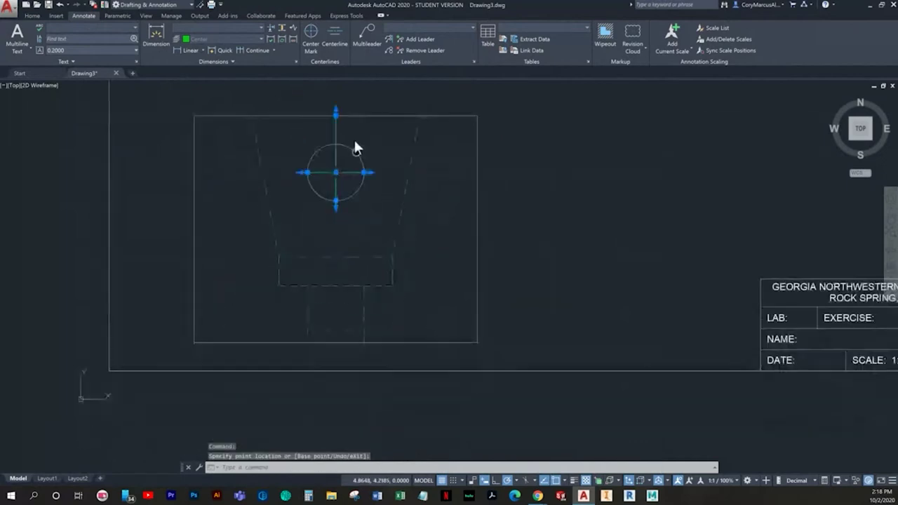
{"action": "scroll", "coordinate": [339, 172], "scroll_direction": "up", "scroll_amount": 2}
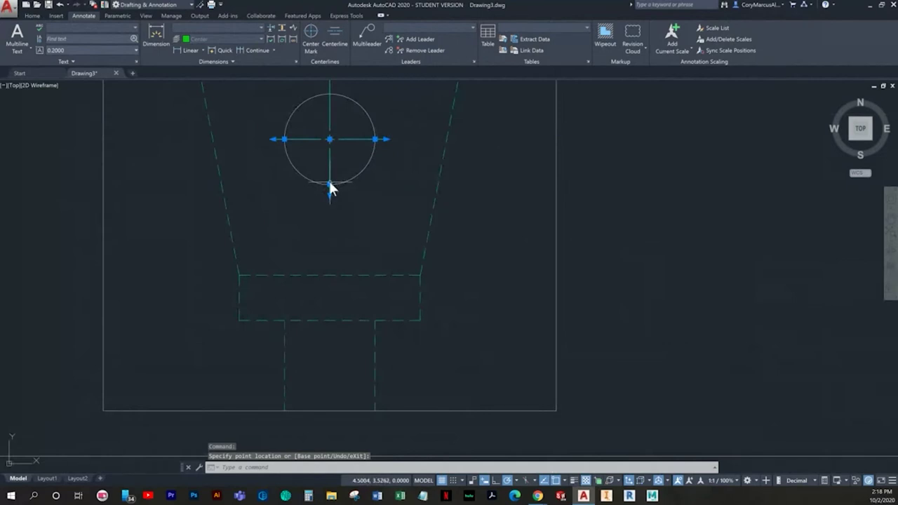
Extend the center mark's bottom end down below the part outline
{"action": "left_click", "coordinate": [329, 184]}
{"action": "middle_click_drag", "start_coordinate": [346, 386], "coordinate": [318, 247]}
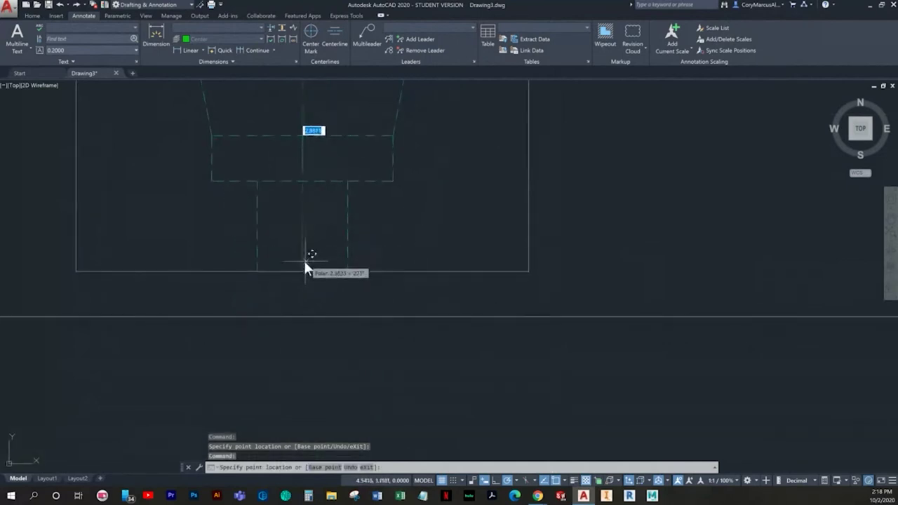
{"action": "left_click", "coordinate": [298, 269]}
{"action": "key", "text": "Escape"}
{"action": "middle_click_drag", "start_coordinate": [370, 261], "coordinate": [371, 276]}
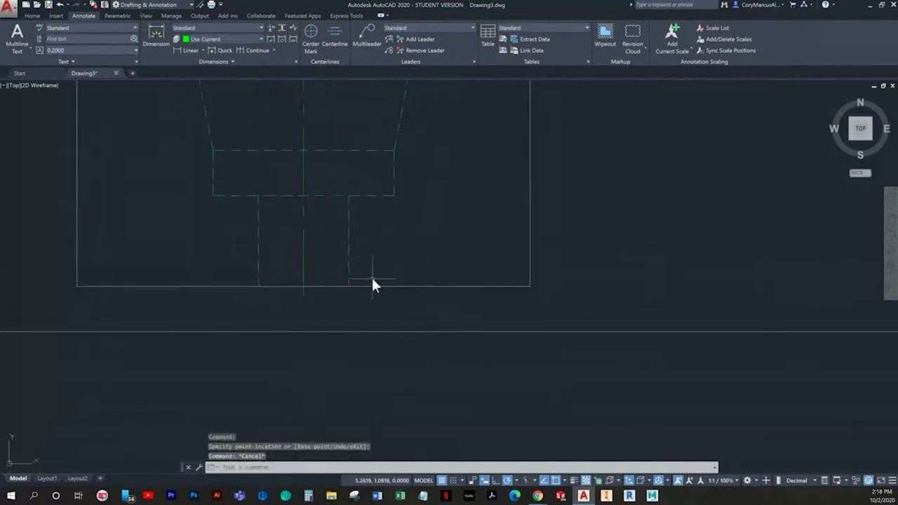
{"action": "scroll", "coordinate": [333, 329], "scroll_direction": "down", "scroll_amount": 4}
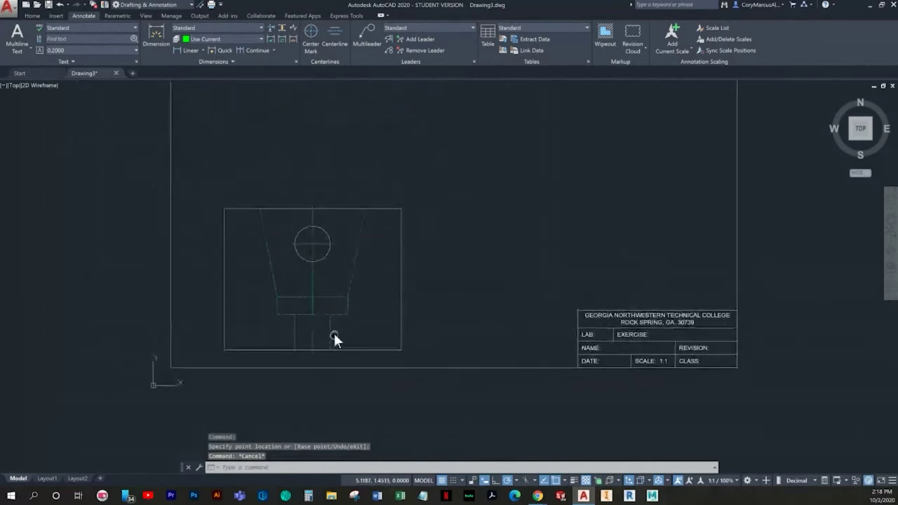
{"action": "left_click", "coordinate": [33, 15]}
{"action": "left_click", "coordinate": [401, 28]}
{"action": "left_click", "coordinate": [390, 62]}
{"action": "middle_click_drag", "start_coordinate": [423, 191], "coordinate": [431, 158]}
{"action": "left_click", "coordinate": [284, 28]}
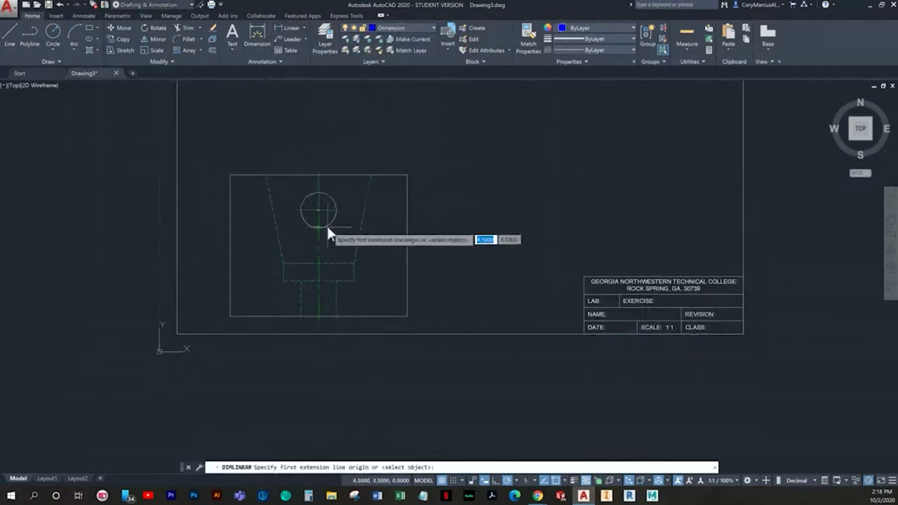
{"action": "middle_click_drag", "start_coordinate": [327, 224], "coordinate": [360, 174]}
{"action": "scroll", "coordinate": [421, 251], "scroll_direction": "up", "scroll_amount": 3}
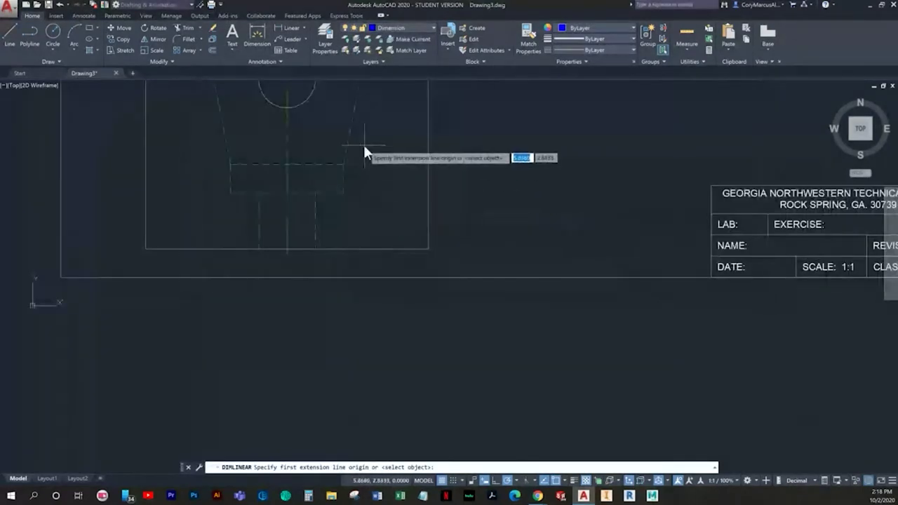
{"action": "left_click", "coordinate": [344, 165]}
{"action": "left_click", "coordinate": [344, 192]}
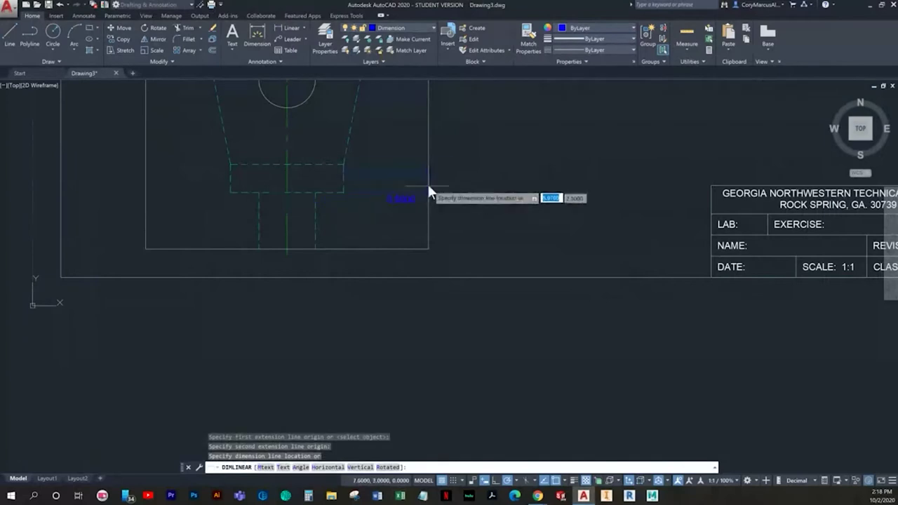
{"action": "left_click", "coordinate": [478, 177]}
{"action": "key", "text": "Escape"}
{"action": "middle_click_drag", "start_coordinate": [486, 183], "coordinate": [498, 185]}
{"action": "middle_click_drag", "start_coordinate": [333, 248], "coordinate": [351, 221]}
{"action": "key", "text": "Return"}
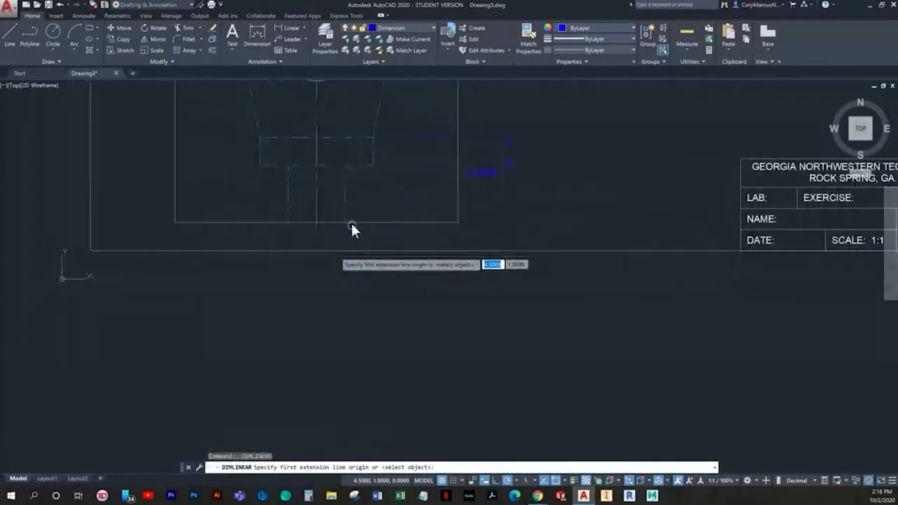
{"action": "left_click", "coordinate": [288, 222]}
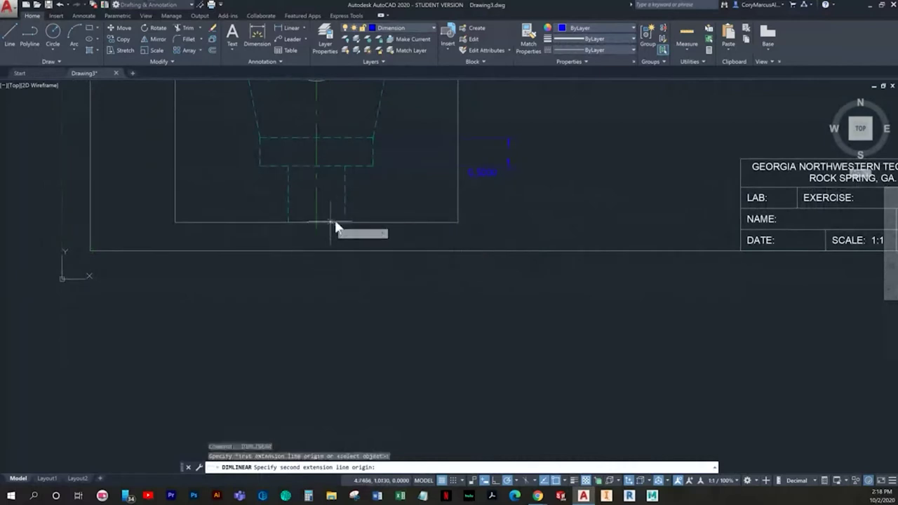
{"action": "left_click", "coordinate": [345, 223]}
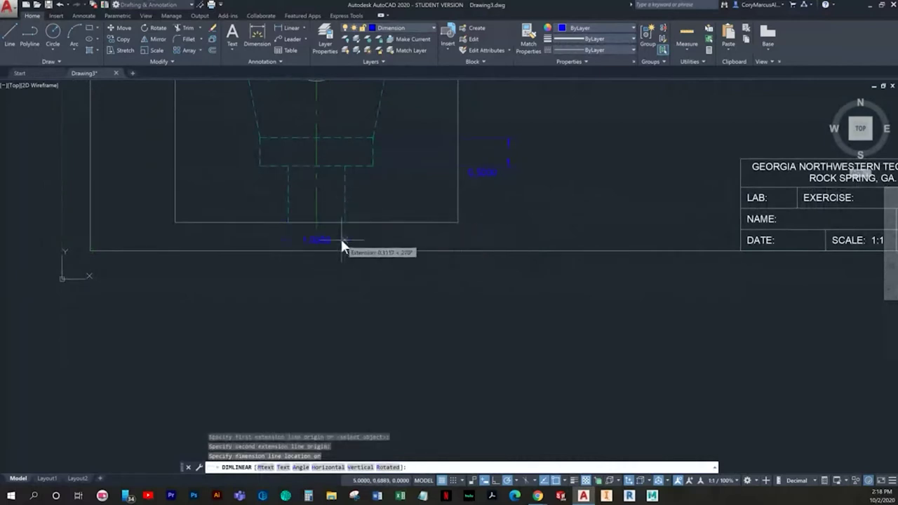
{"action": "scroll", "coordinate": [342, 239], "scroll_direction": "up", "scroll_amount": 2}
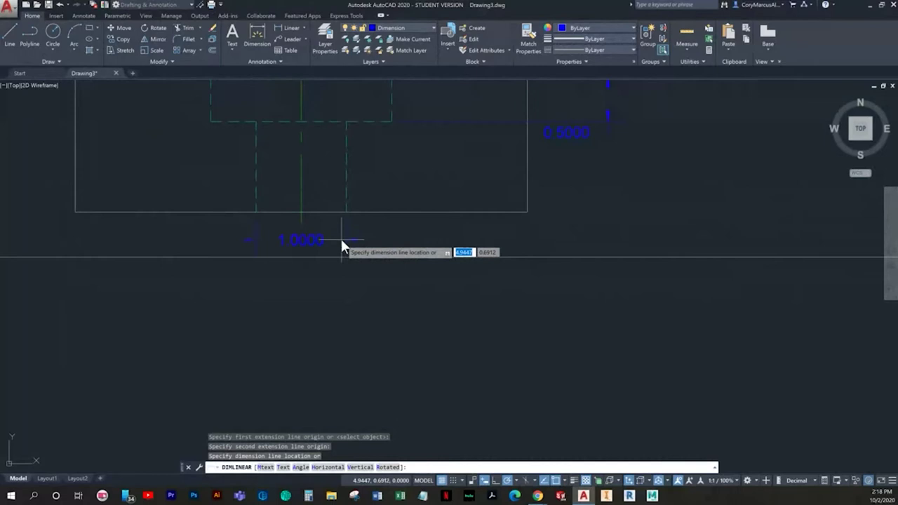
{"action": "key", "text": "Escape"}
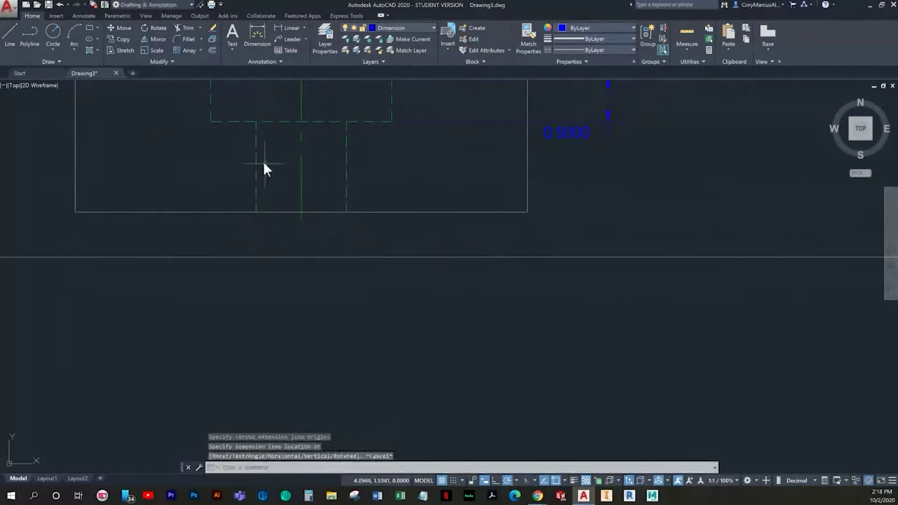
{"action": "key", "text": "Return"}
{"action": "left_click", "coordinate": [210, 120]}
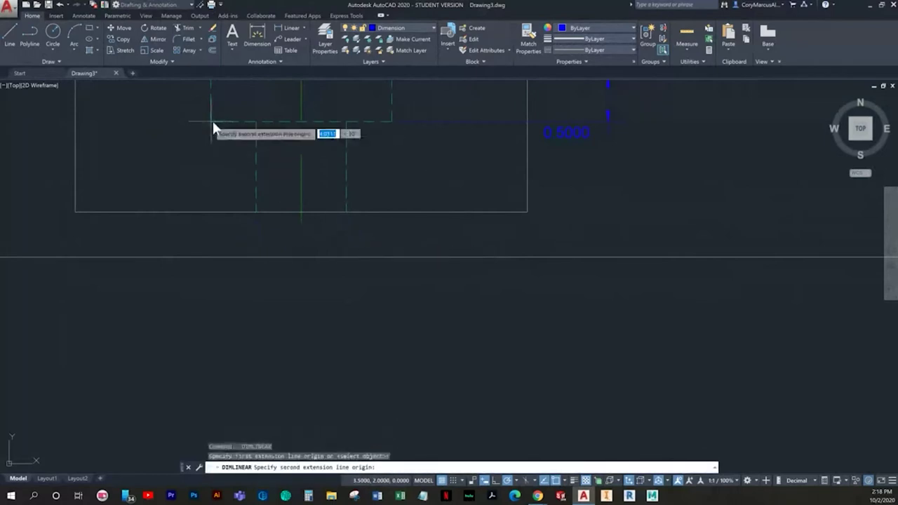
{"action": "left_click", "coordinate": [392, 121]}
{"action": "left_click", "coordinate": [349, 244]}
{"action": "scroll", "coordinate": [325, 254], "scroll_direction": "down", "scroll_amount": 4}
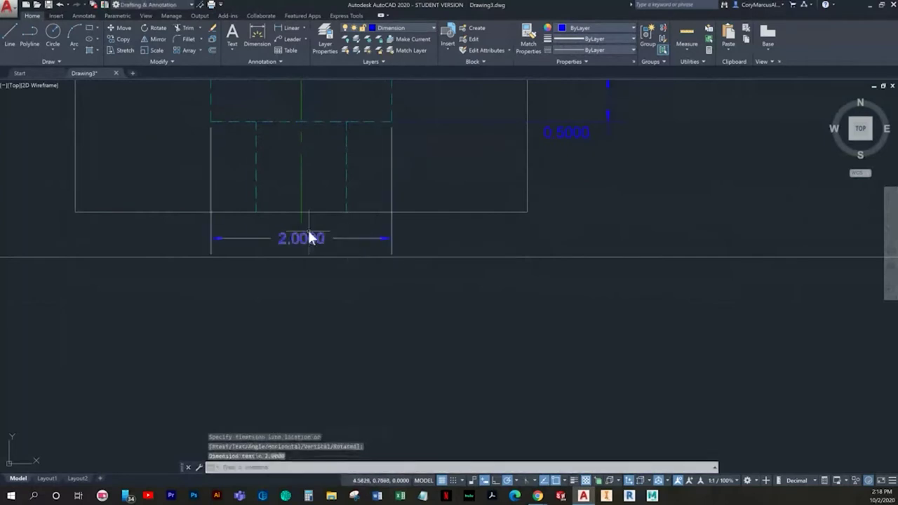
{"action": "key", "text": "Return"}
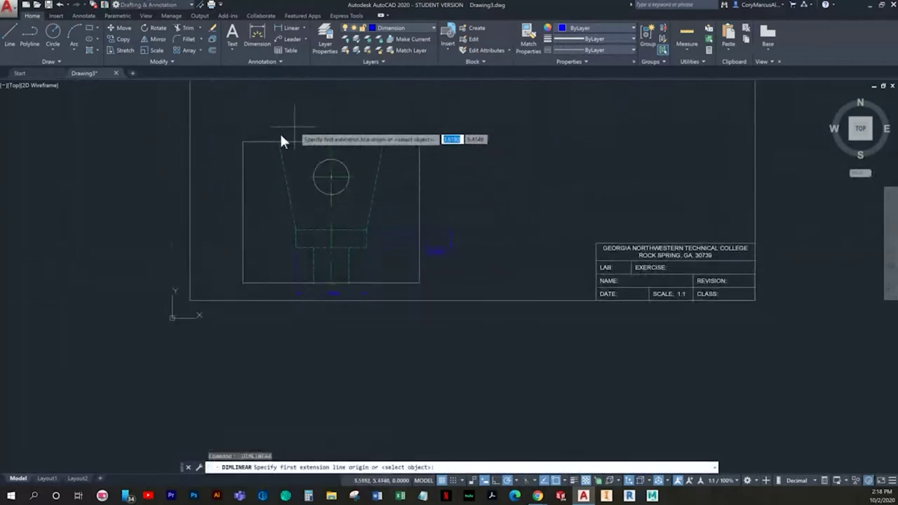
{"action": "left_click", "coordinate": [243, 142]}
{"action": "left_click", "coordinate": [243, 279]}
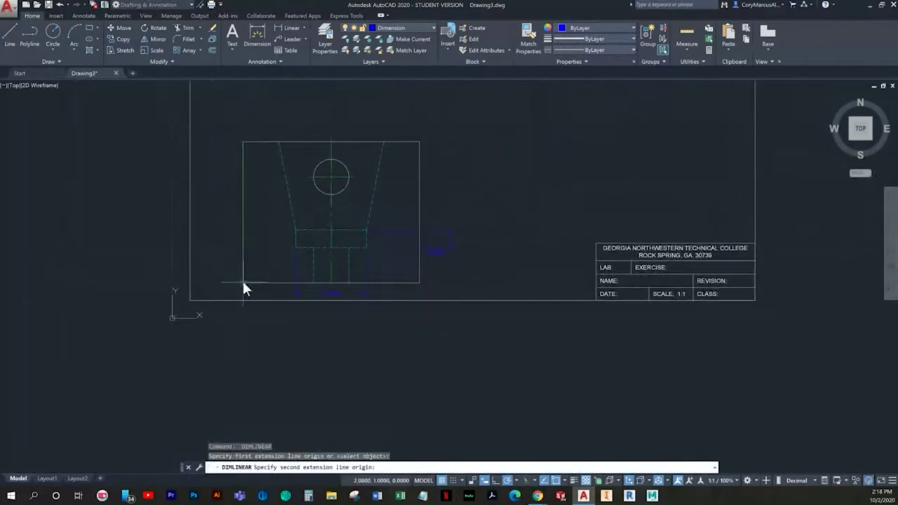
{"action": "left_click", "coordinate": [213, 247]}
{"action": "key", "text": "Escape"}
{"action": "key", "text": "Escape"}
{"action": "scroll", "coordinate": [437, 266], "scroll_direction": "up", "scroll_amount": 3}
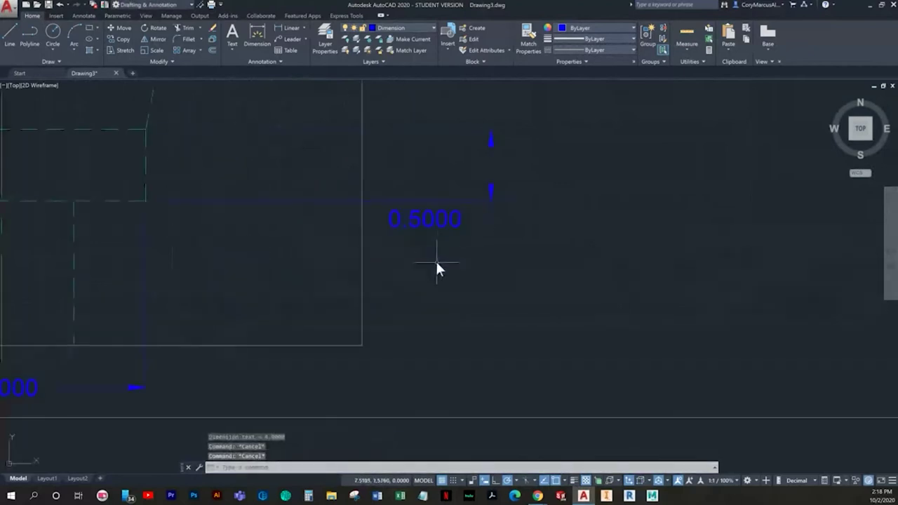
{"action": "left_click", "coordinate": [435, 228]}
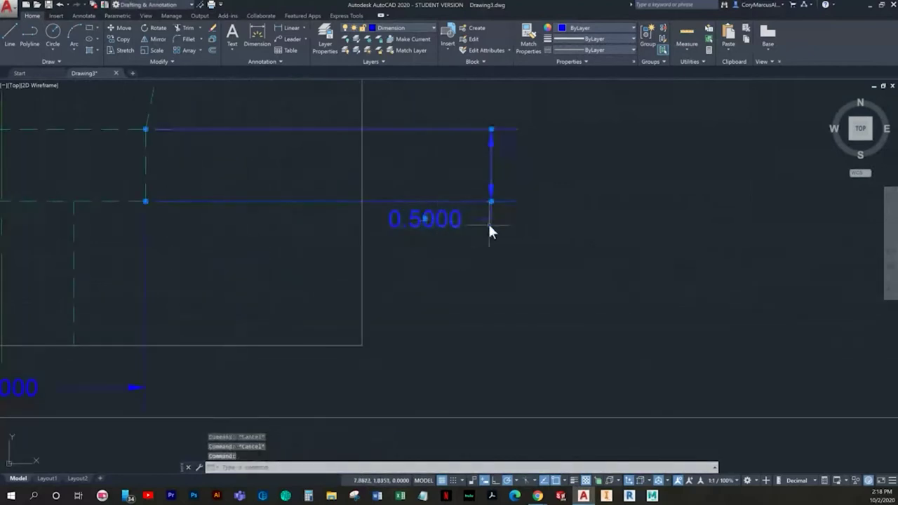
{"action": "left_click", "coordinate": [425, 219]}
{"action": "key", "text": "Escape"}
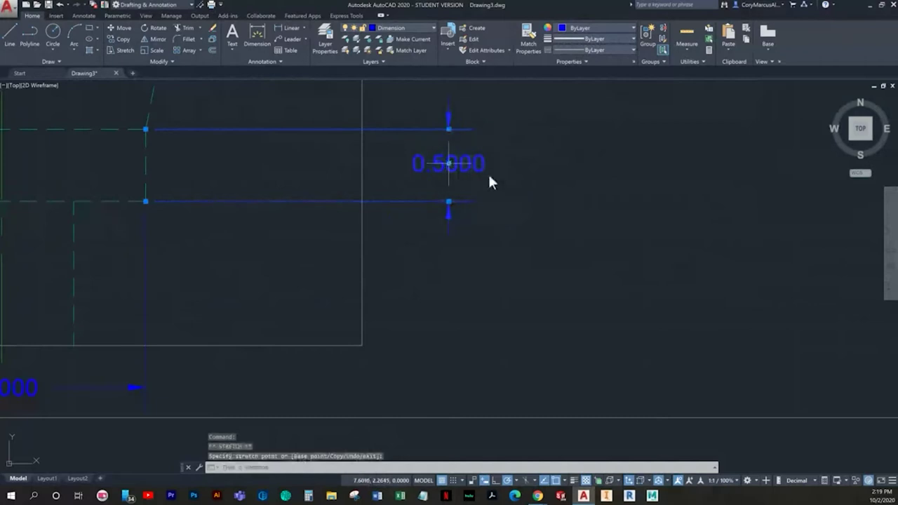
{"action": "scroll", "coordinate": [519, 202], "scroll_direction": "down", "scroll_amount": 5}
{"action": "key", "text": "Escape"}
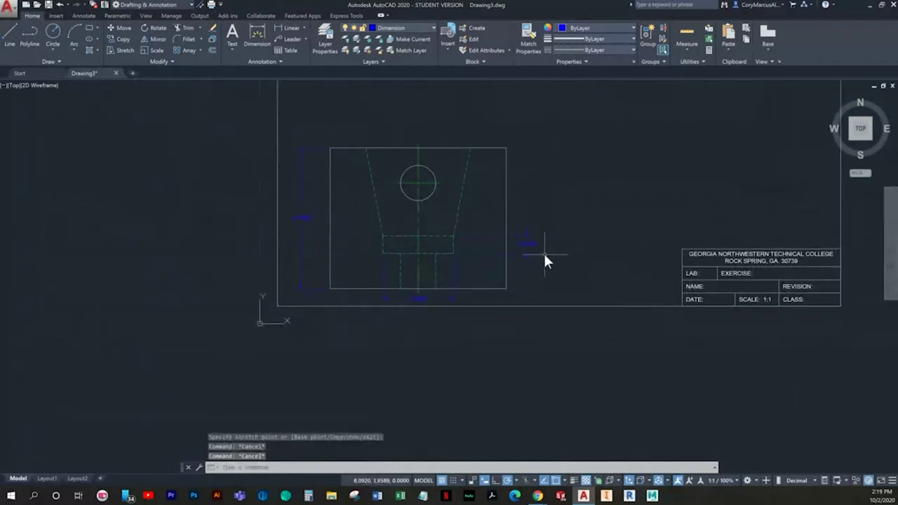
{"action": "middle_click_drag", "start_coordinate": [551, 262], "coordinate": [517, 267]}
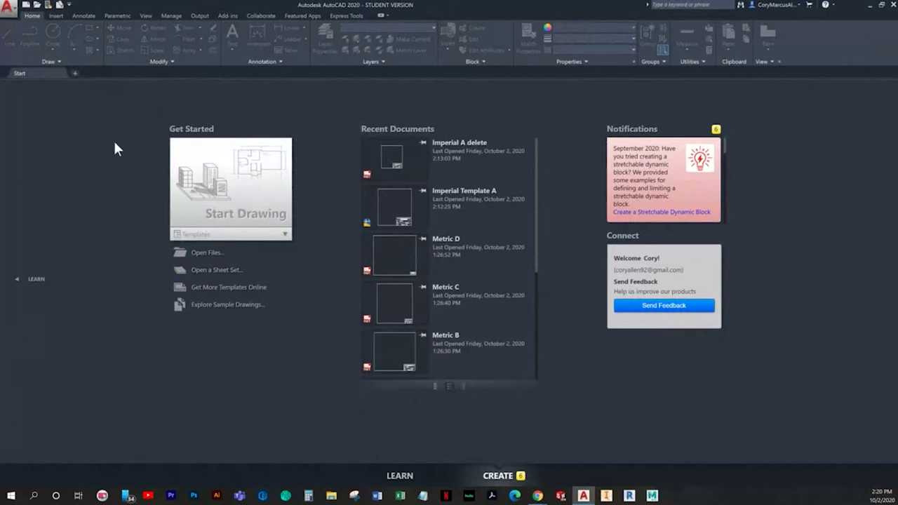
Create a new drawing from the Imperial B template and pan to its border
{"action": "left_click", "coordinate": [26, 4]}
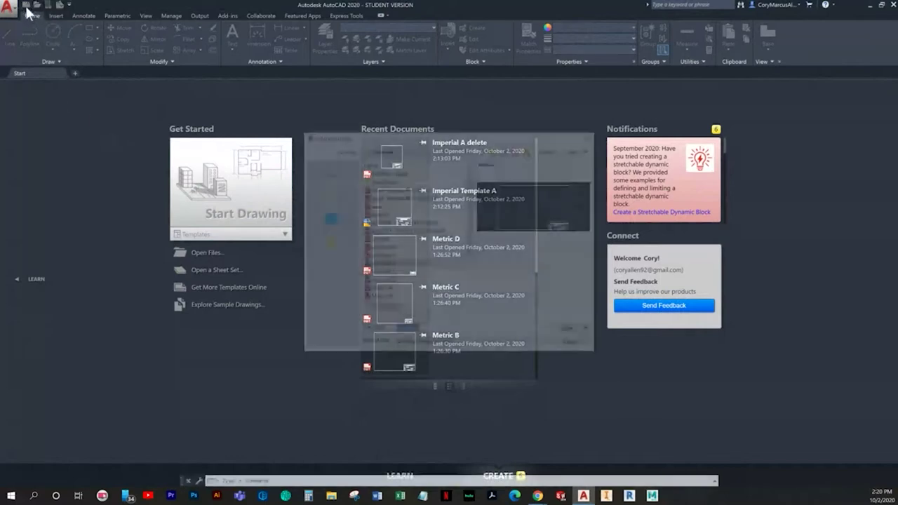
{"action": "left_click", "coordinate": [384, 265]}
{"action": "double_click", "coordinate": [389, 262]}
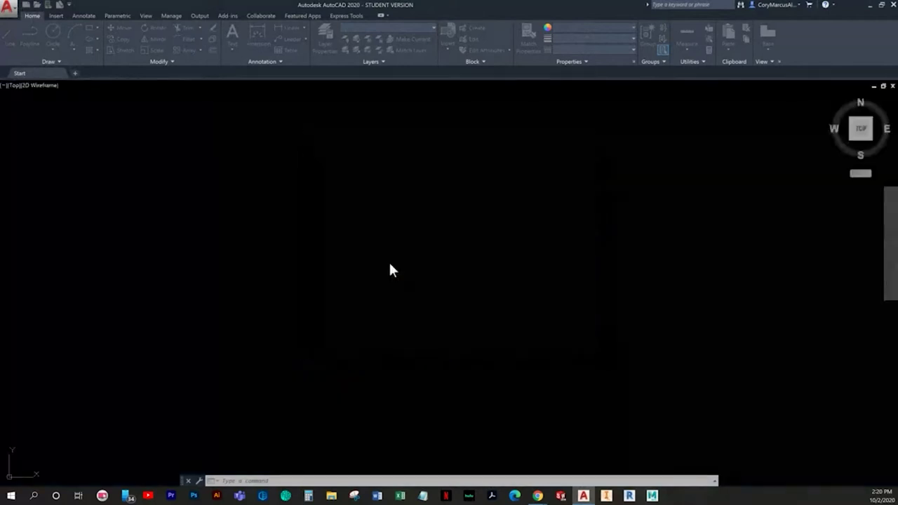
{"action": "mouse_move", "coordinate": [389, 261]}
{"action": "middle_mouse_down"}
{"action": "mouse_move", "coordinate": [353, 268]}
{"action": "mouse_move", "coordinate": [362, 285]}
{"action": "middle_mouse_up"}
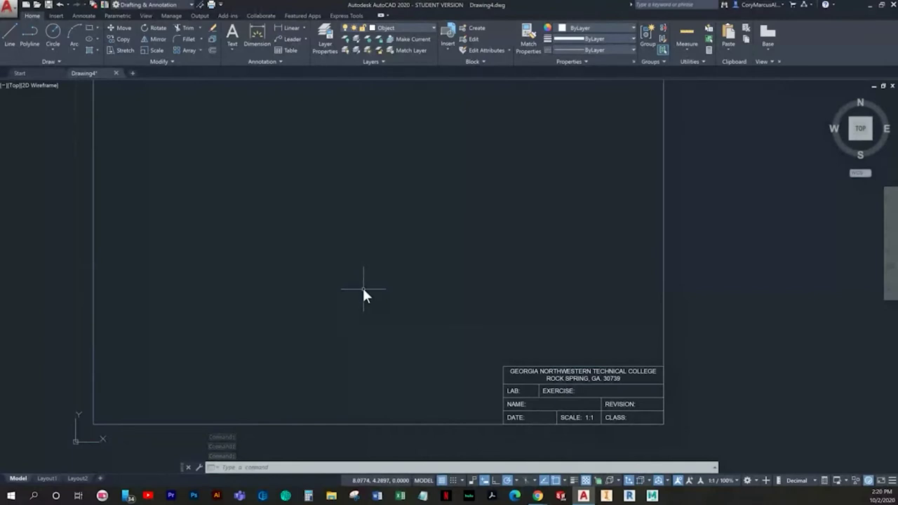
With Snap on, draw a Center, Diameter circle of 1.25 centred at 3,4
{"action": "left_click", "coordinate": [53, 49]}
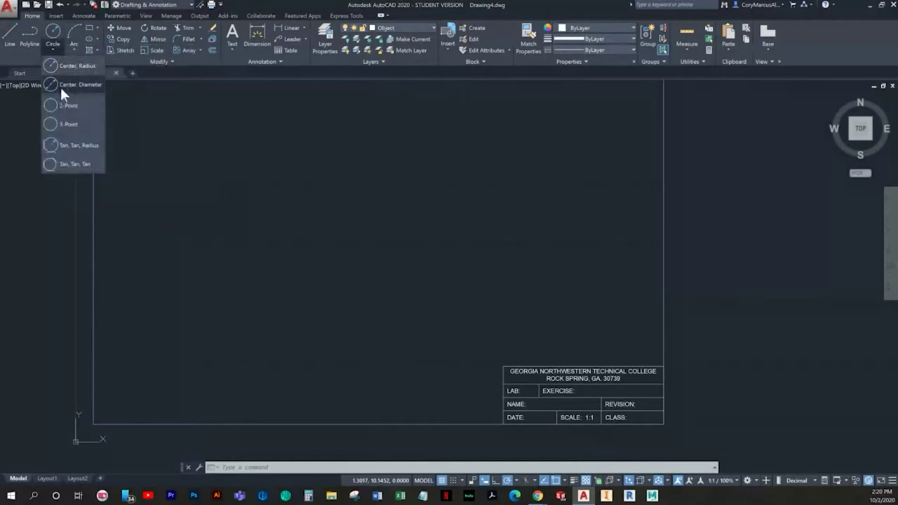
{"action": "left_click", "coordinate": [59, 85]}
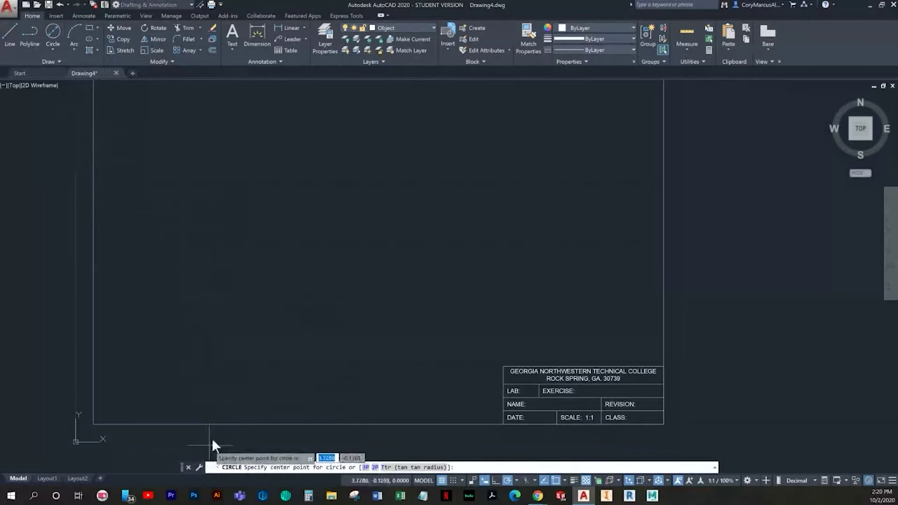
{"action": "middle_click_drag", "start_coordinate": [213, 441], "coordinate": [243, 393]}
{"action": "left_click", "coordinate": [454, 481]}
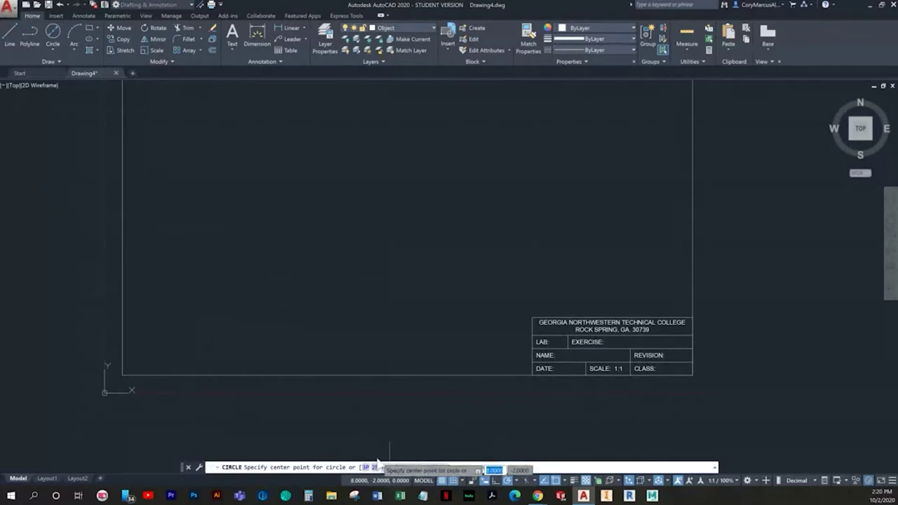
{"action": "left_click", "coordinate": [195, 286]}
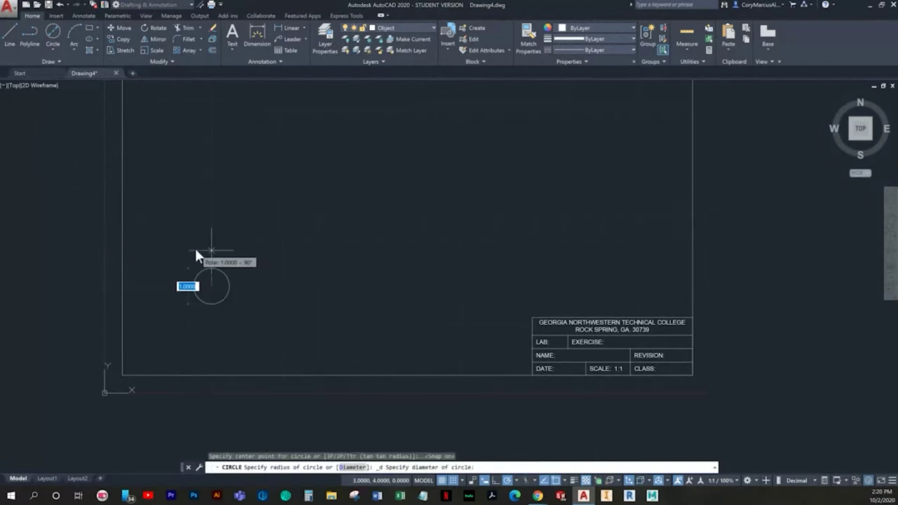
{"action": "type", "text": "1.25"}
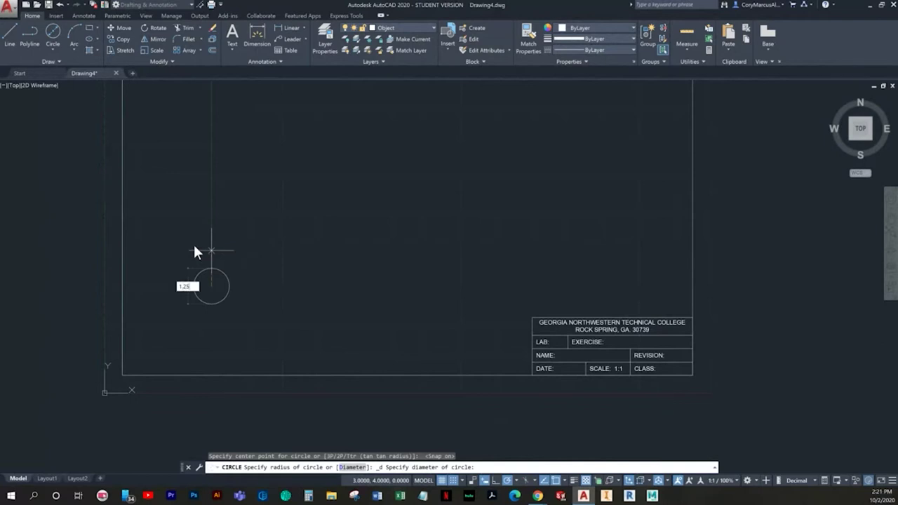
{"action": "key", "text": "Return"}
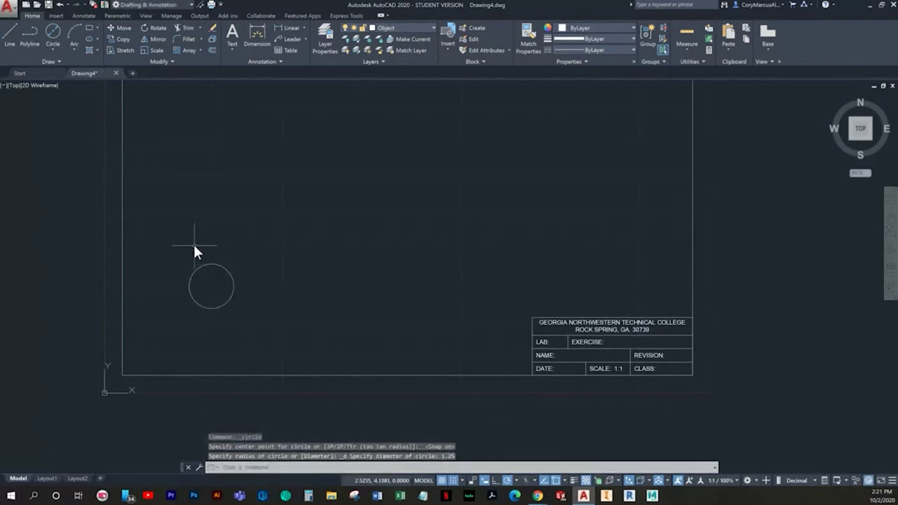
{"action": "middle_click_drag", "start_coordinate": [194, 251], "coordinate": [228, 208]}
{"action": "left_click", "coordinate": [257, 36]}
{"action": "scroll", "coordinate": [247, 210], "scroll_direction": "up", "scroll_amount": 4}
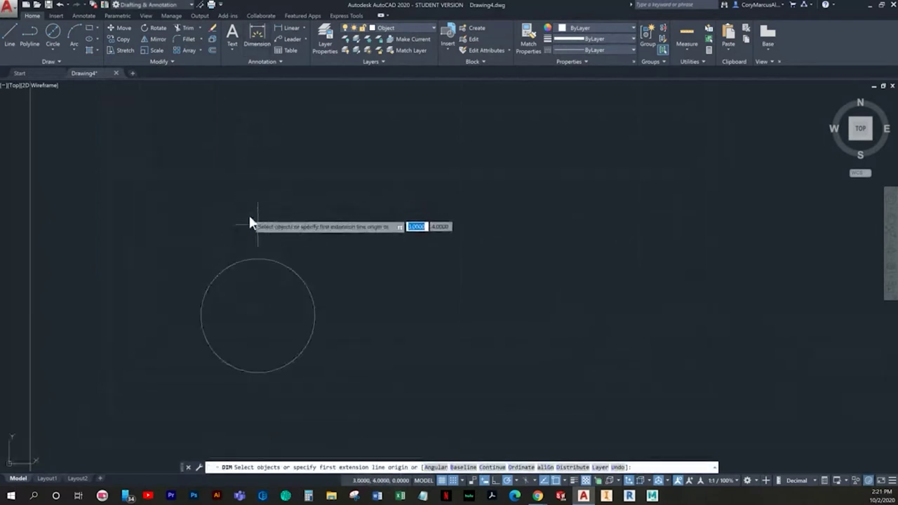
Cancel the dimension command, turn off grid snap, and select the circle
{"action": "left_click", "coordinate": [454, 481]}
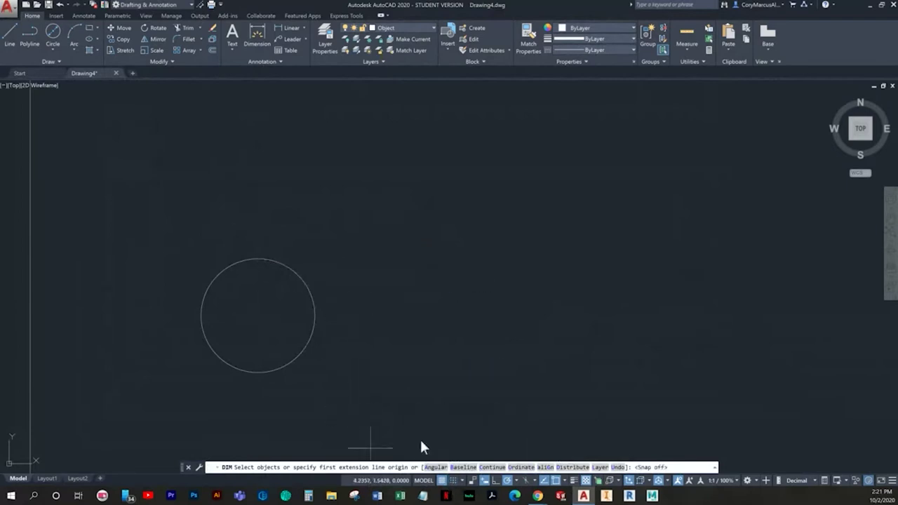
{"action": "scroll", "coordinate": [266, 257], "scroll_direction": "down", "scroll_amount": 2}
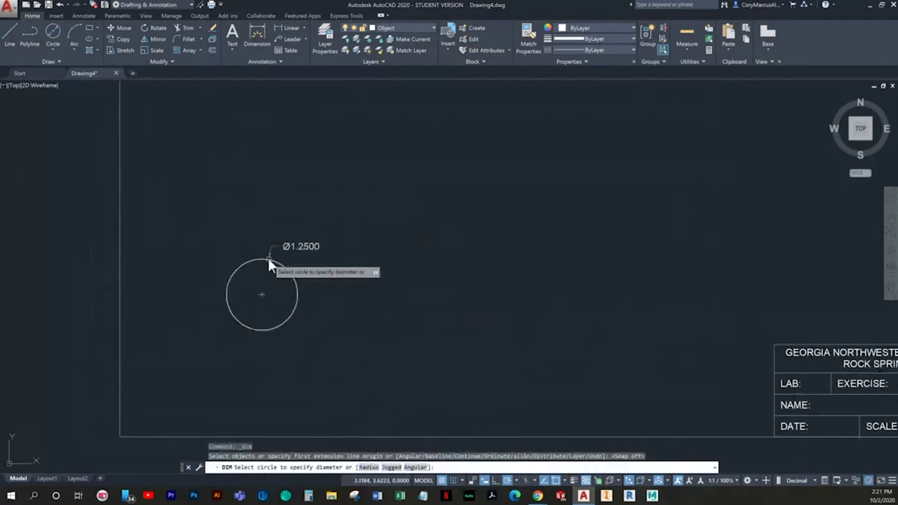
{"action": "key", "text": "Escape"}
{"action": "middle_click_drag", "start_coordinate": [281, 256], "coordinate": [273, 252]}
{"action": "middle_click_drag", "start_coordinate": [286, 297], "coordinate": [273, 239]}
{"action": "scroll", "coordinate": [273, 238], "scroll_direction": "up", "scroll_amount": 2}
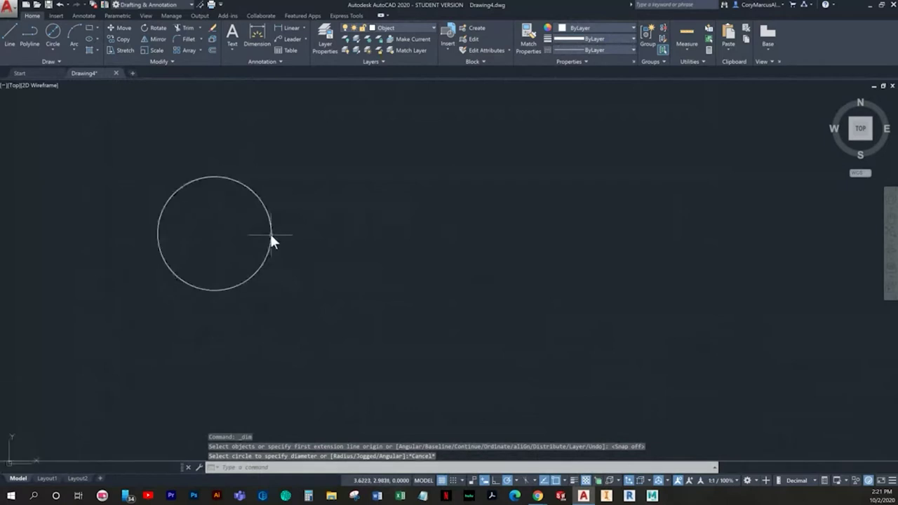
{"action": "scroll", "coordinate": [265, 234], "scroll_direction": "down", "scroll_amount": 2}
{"action": "left_click", "coordinate": [300, 262]}
{"action": "left_click", "coordinate": [198, 99]}
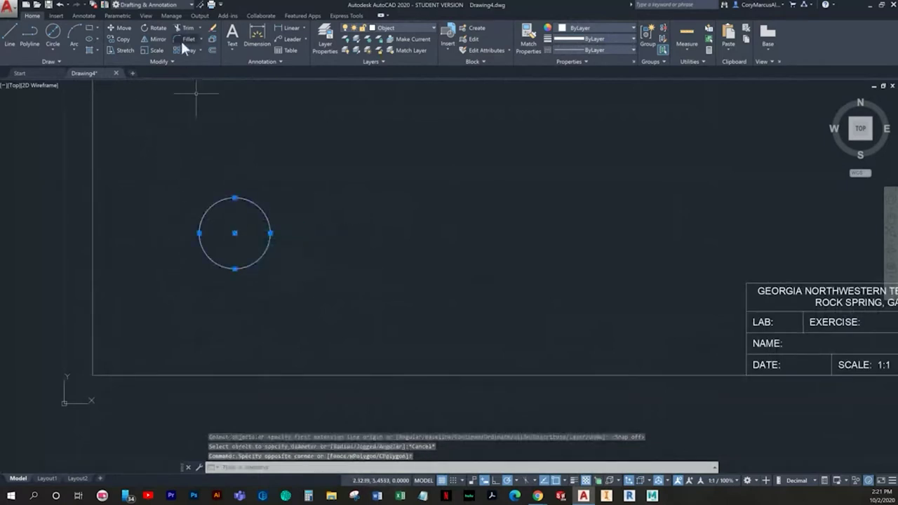
Copy the circle from its center 4 units to the right with Ortho on
{"action": "left_click", "coordinate": [119, 38]}
{"action": "left_click", "coordinate": [234, 233]}
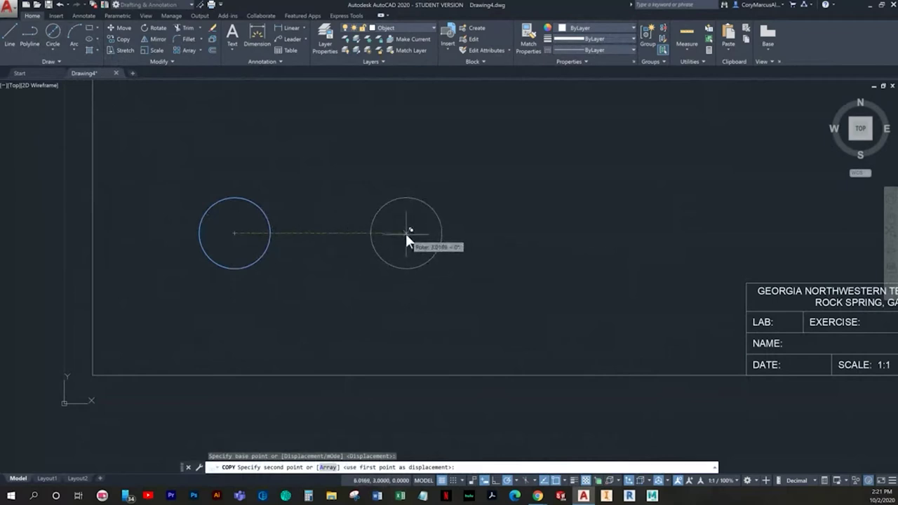
{"action": "key", "text": "F8"}
{"action": "type", "text": "4"}
{"action": "key", "text": "Return"}
{"action": "key", "text": "Escape"}
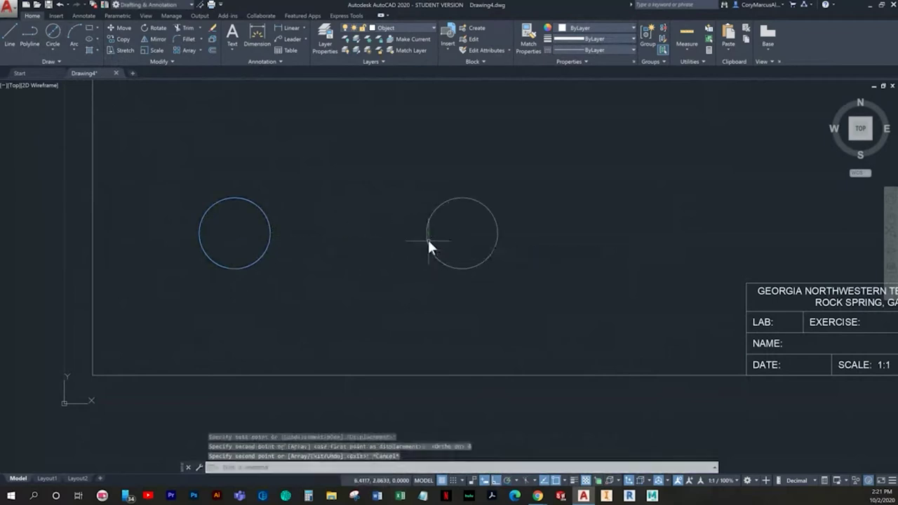
{"action": "middle_click_drag", "start_coordinate": [300, 242], "coordinate": [282, 244]}
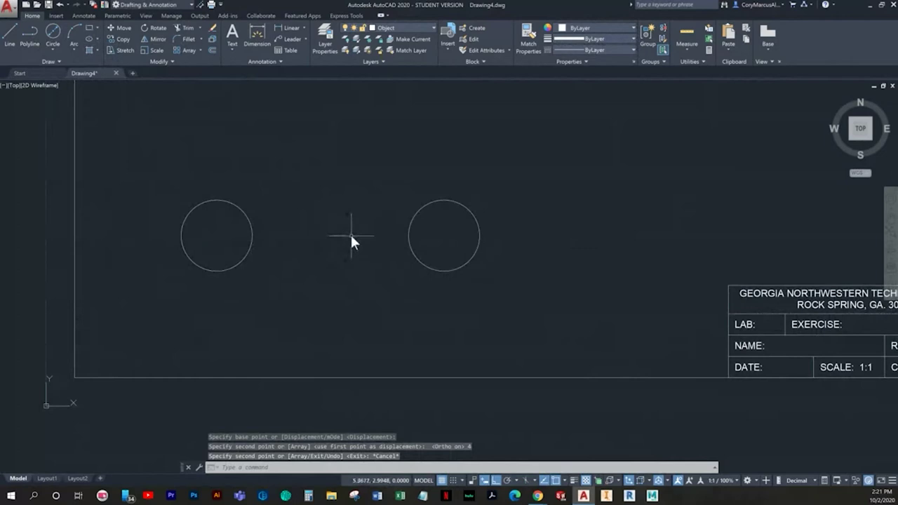
{"action": "middle_click_drag", "start_coordinate": [490, 238], "coordinate": [514, 257]}
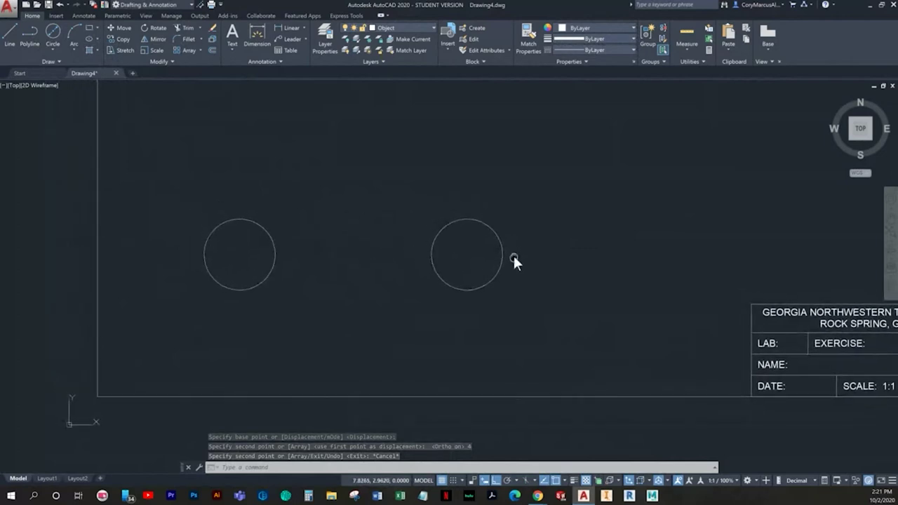
{"action": "scroll", "coordinate": [413, 270], "scroll_direction": "down", "scroll_amount": 2}
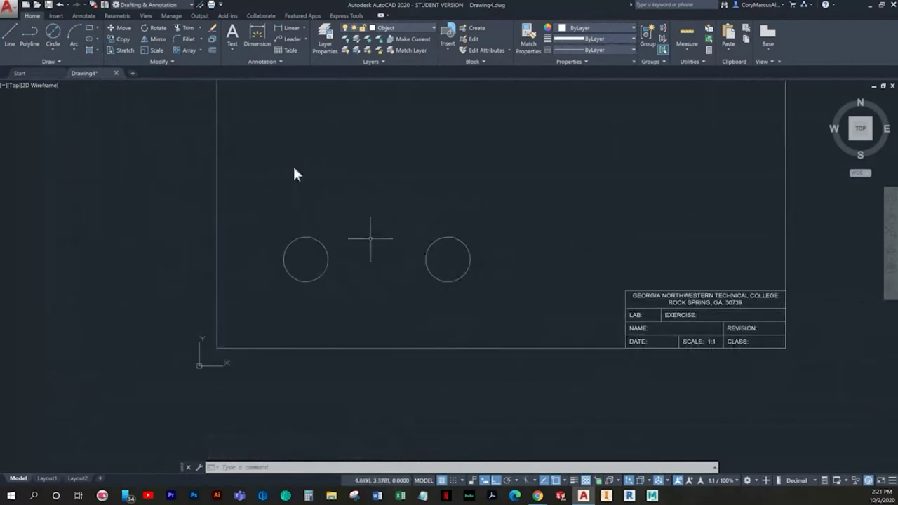
{"action": "left_click", "coordinate": [257, 39]}
{"action": "scroll", "coordinate": [320, 278], "scroll_direction": "up", "scroll_amount": 2}
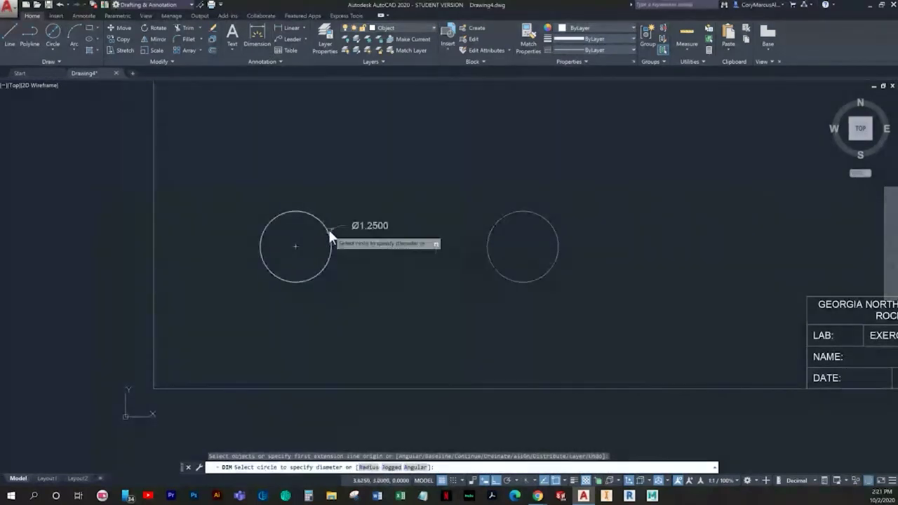
{"action": "key", "text": "Escape"}
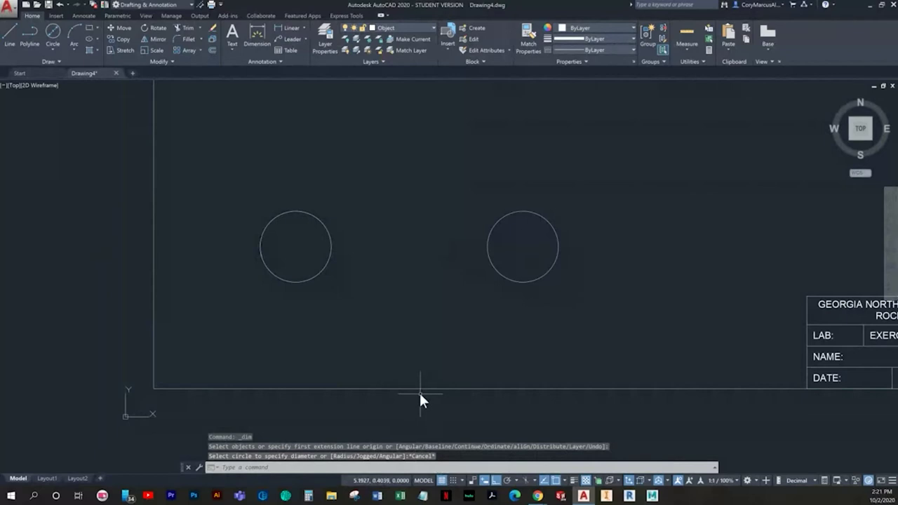
{"action": "middle_click_drag", "start_coordinate": [415, 381], "coordinate": [407, 383]}
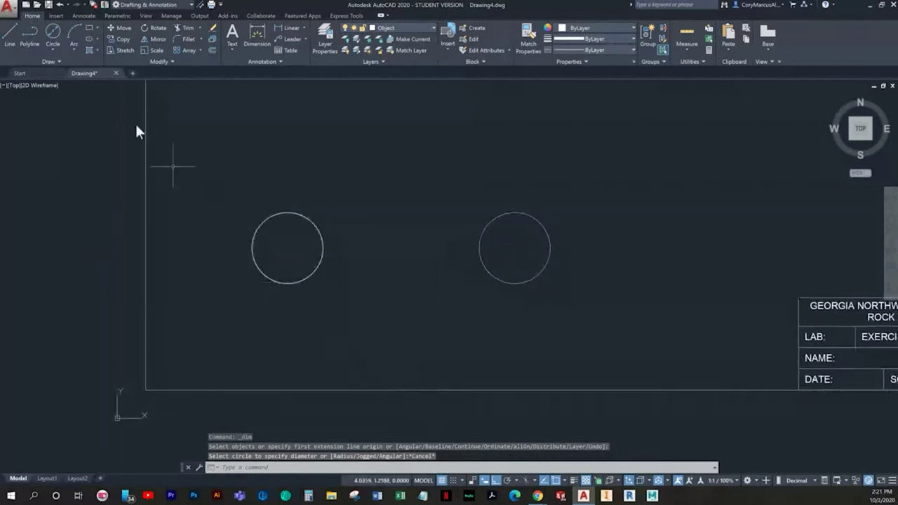
{"action": "left_click", "coordinate": [55, 50]}
{"action": "left_click", "coordinate": [63, 65]}
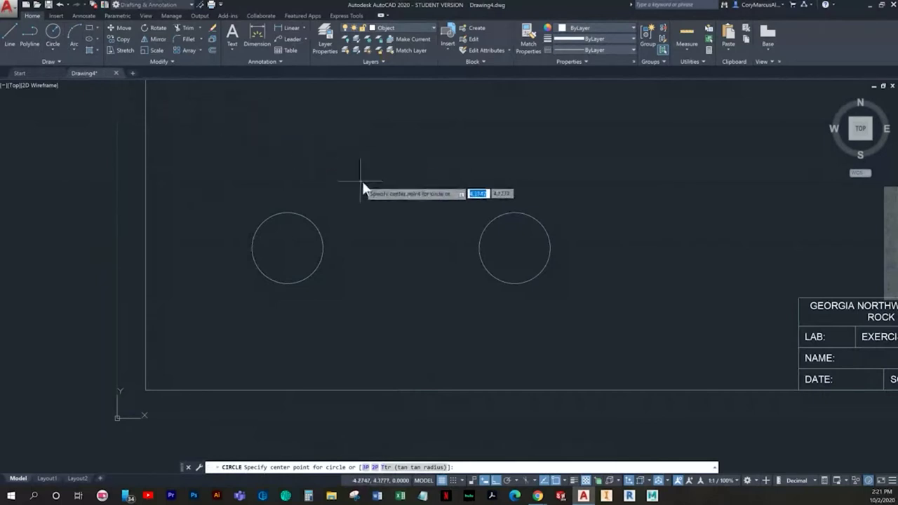
{"action": "left_click", "coordinate": [454, 480]}
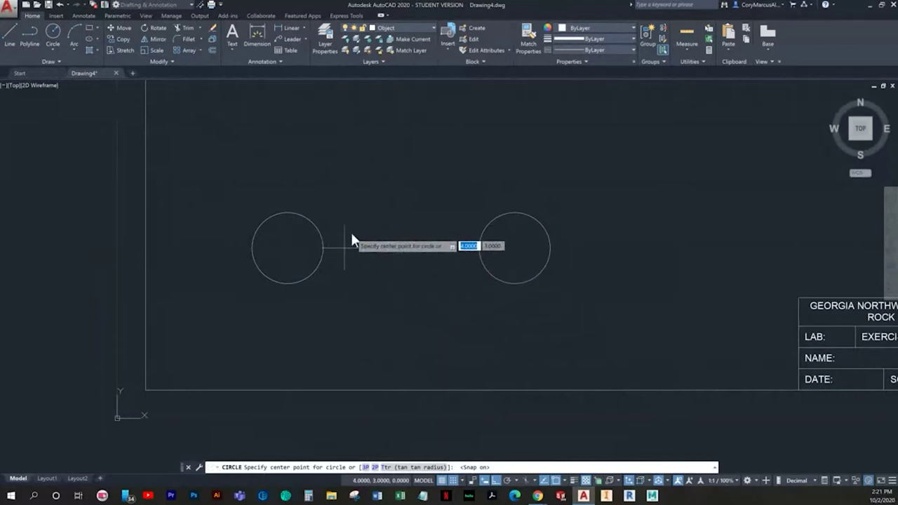
{"action": "key", "text": "Escape"}
{"action": "key", "text": "Escape"}
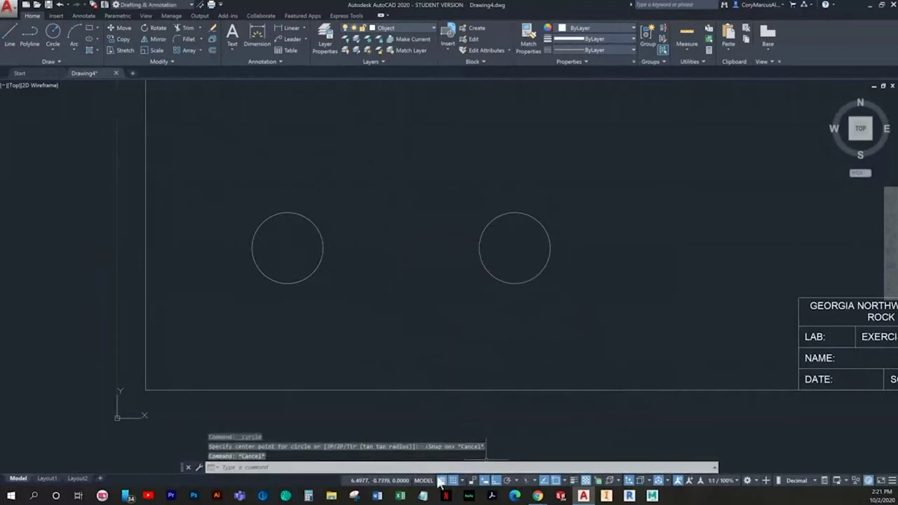
{"action": "left_click", "coordinate": [452, 469]}
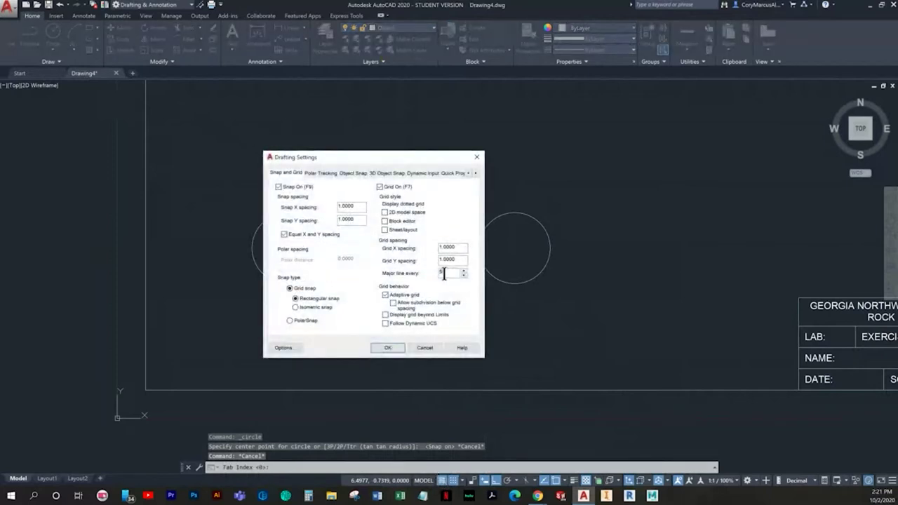
{"action": "key", "text": "Return"}
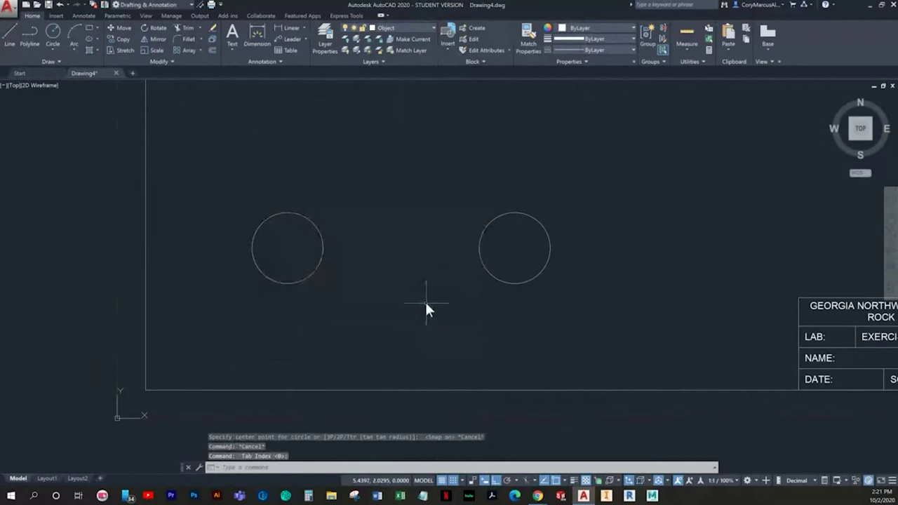
{"action": "scroll", "coordinate": [363, 284], "scroll_direction": "down", "scroll_amount": 2}
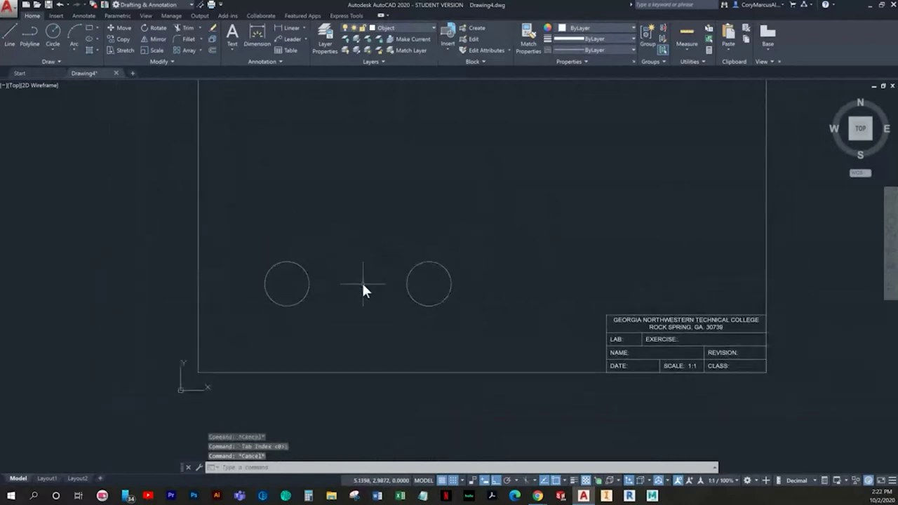
{"action": "scroll", "coordinate": [341, 283], "scroll_direction": "up", "scroll_amount": 2}
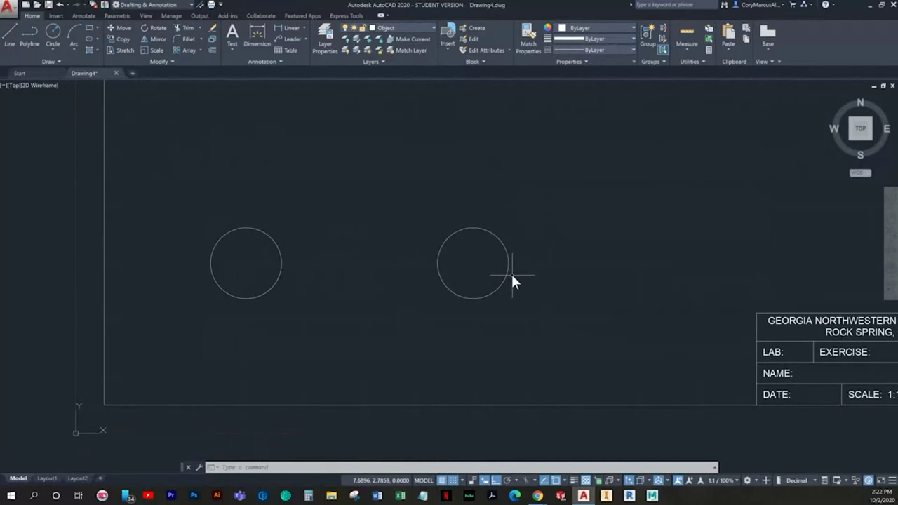
Draw a radius 1.25 circle on the left circle's centre and erase the small left circle
{"action": "left_click", "coordinate": [54, 32]}
{"action": "left_click", "coordinate": [244, 262]}
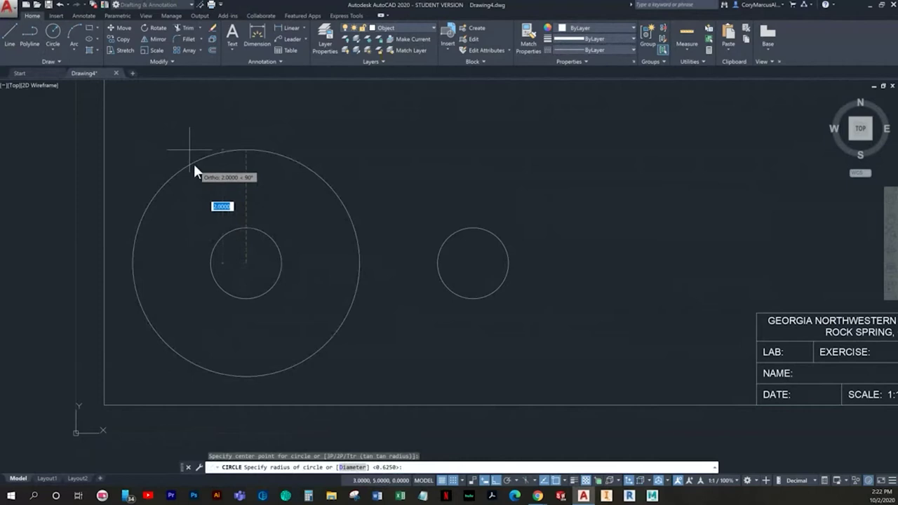
{"action": "type", "text": "1.25"}
{"action": "key", "text": "Return"}
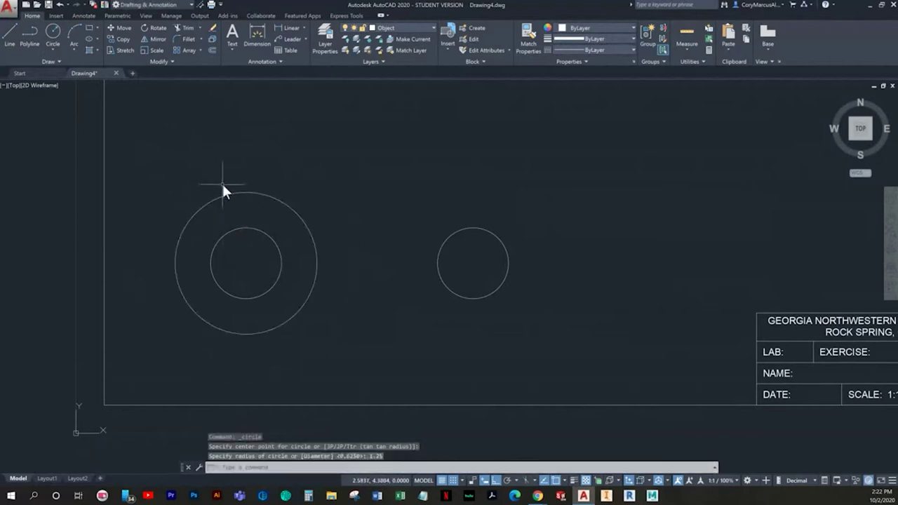
{"action": "left_click", "coordinate": [289, 259]}
{"action": "left_click", "coordinate": [258, 259]}
{"action": "key", "text": "Delete"}
Draw a radius 1.25 circle on the right circle's centre and erase the small right circle
{"action": "left_click", "coordinate": [52, 33]}
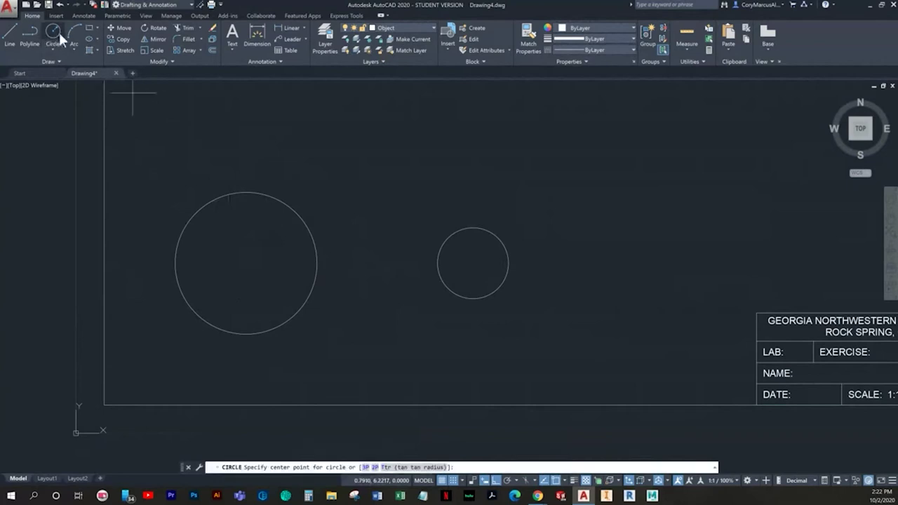
{"action": "left_click", "coordinate": [472, 264]}
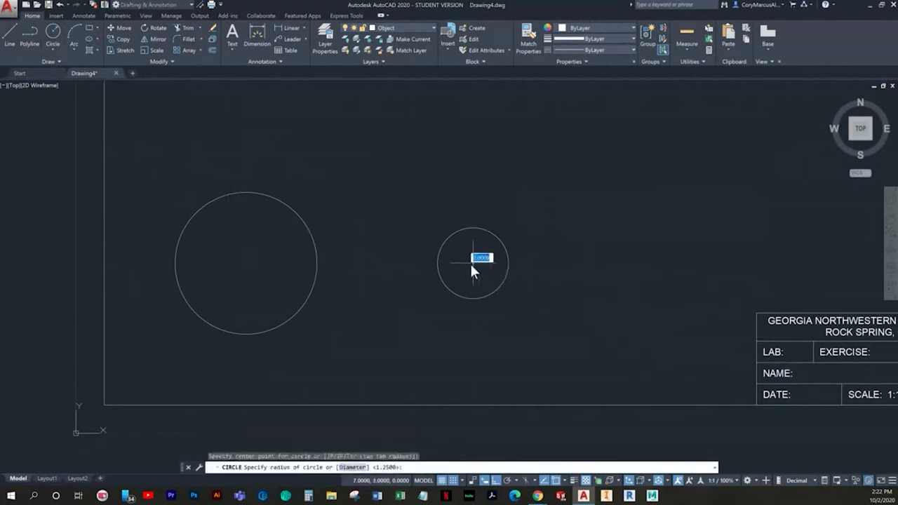
{"action": "type", "text": "1.25"}
{"action": "key", "text": "Return"}
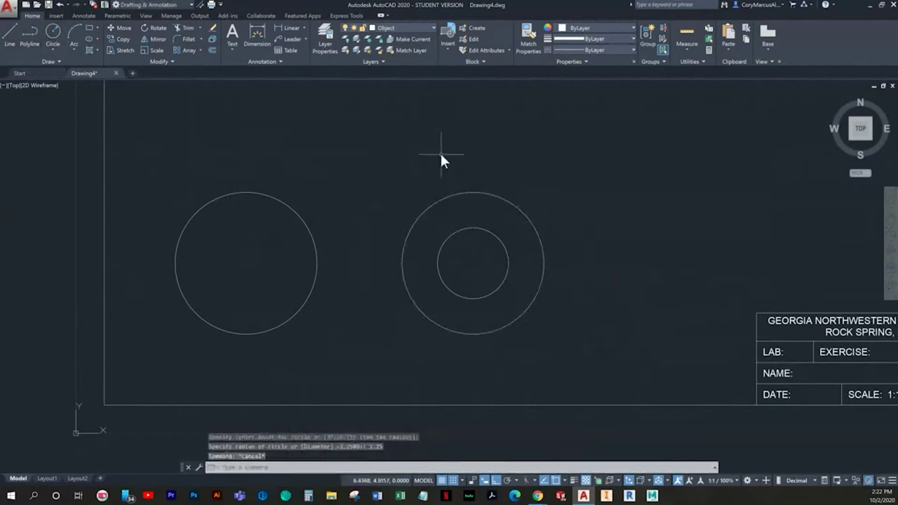
{"action": "left_click", "coordinate": [464, 211]}
{"action": "left_click", "coordinate": [444, 244]}
{"action": "key", "text": "Delete"}
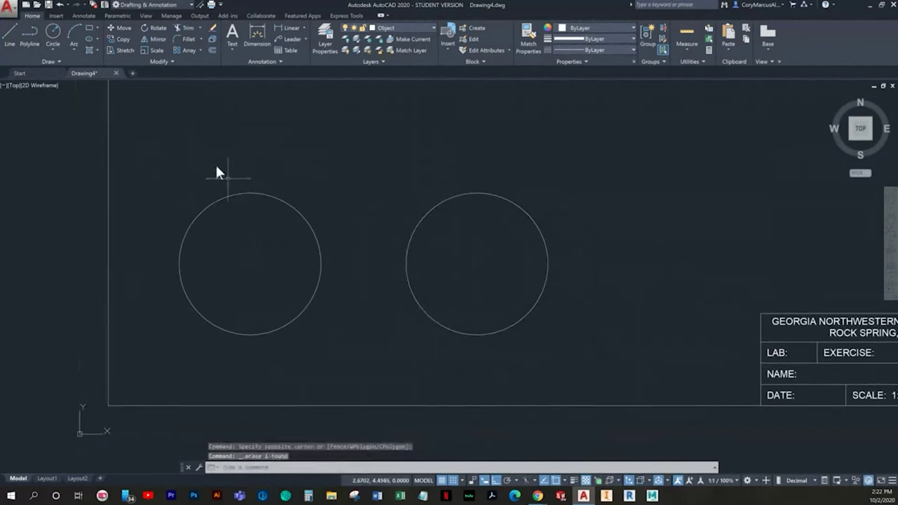
{"action": "left_click", "coordinate": [10, 33]}
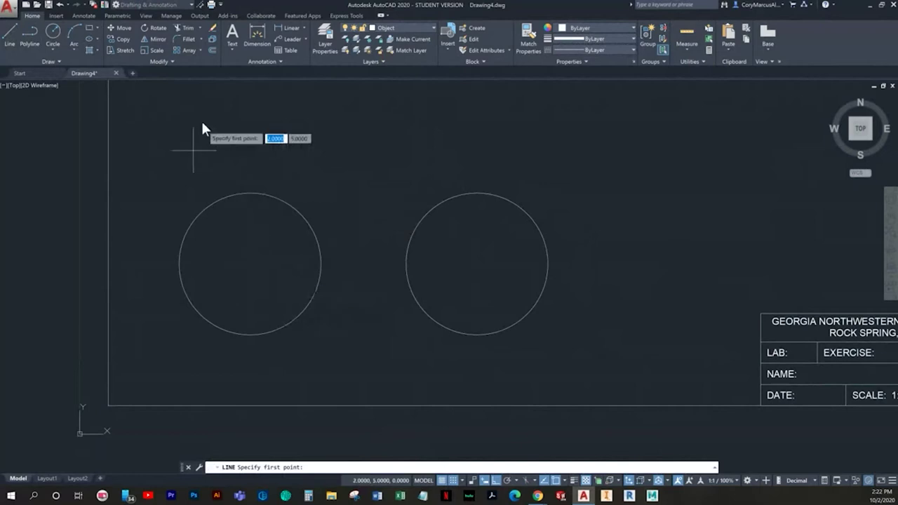
With snap off, draw a large circle centred above the pair, reaching the right circle's bottom
{"action": "left_click", "coordinate": [53, 33]}
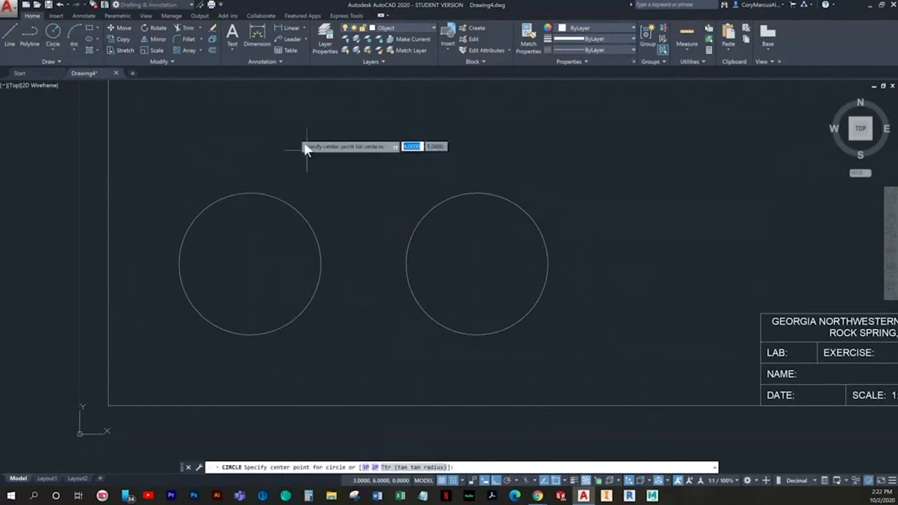
{"action": "left_click", "coordinate": [363, 207]}
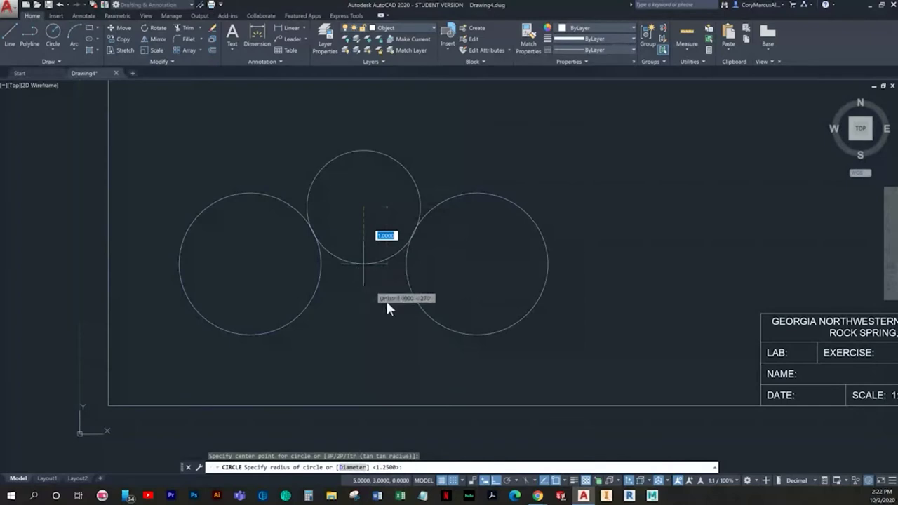
{"action": "key", "text": "F9"}
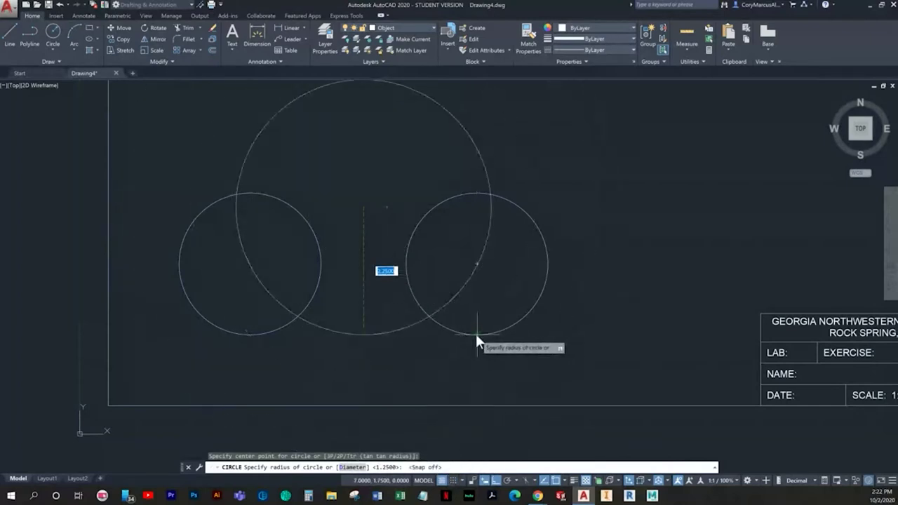
{"action": "left_click", "coordinate": [477, 333]}
Draw a second large circle centred lower down, its radius reaching past the left circle
{"action": "left_click", "coordinate": [54, 32]}
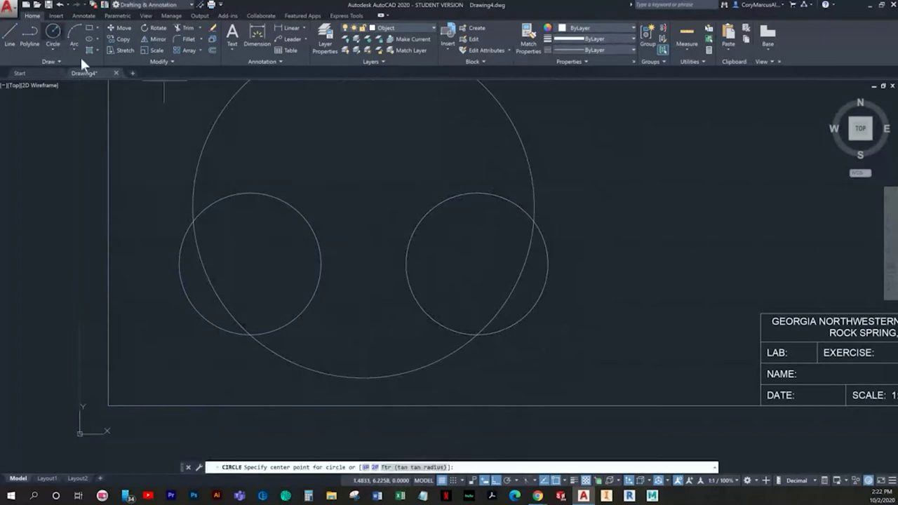
{"action": "left_click", "coordinate": [453, 481]}
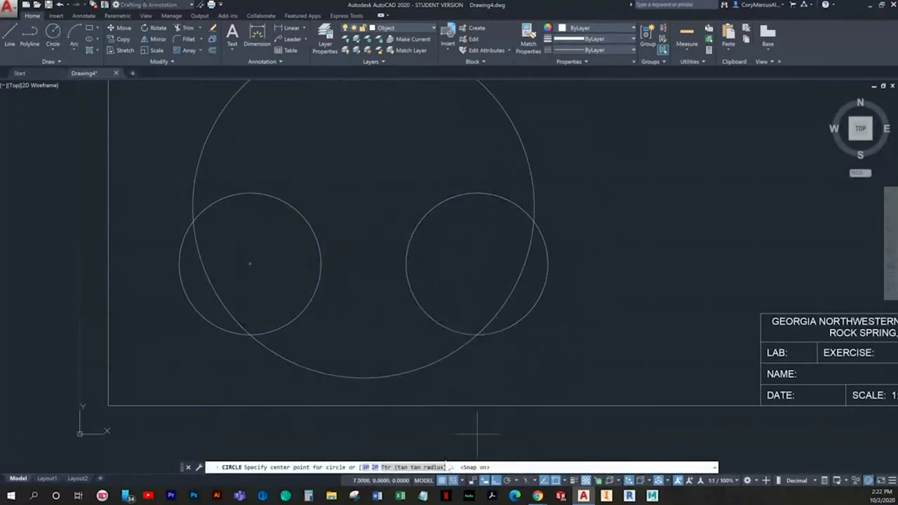
{"action": "left_click", "coordinate": [347, 325]}
{"action": "left_click", "coordinate": [454, 480]}
{"action": "left_click", "coordinate": [256, 191]}
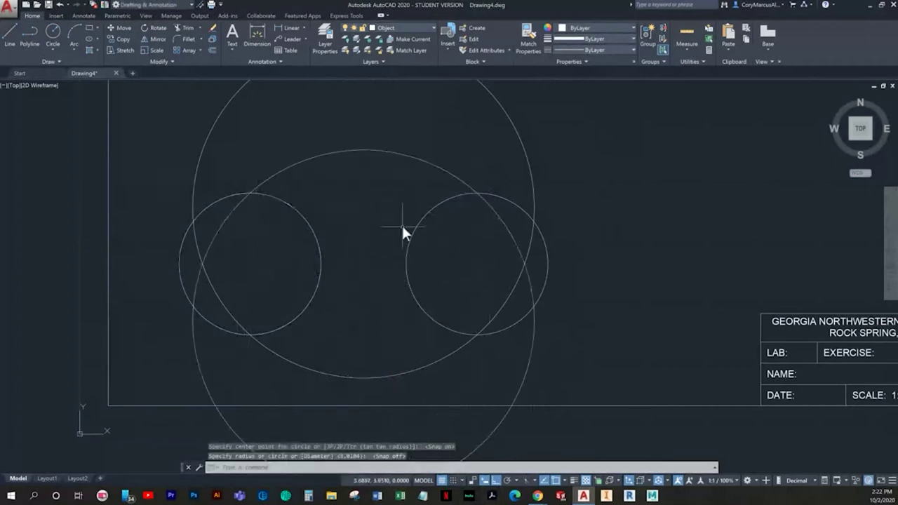
{"action": "type", "text": "tr"}
{"action": "key", "text": "Return"}
Trim away the lower arc of the upper large circle
{"action": "middle_click_drag", "start_coordinate": [403, 228], "coordinate": [421, 277]}
{"action": "left_click", "coordinate": [265, 287]}
{"action": "left_click", "coordinate": [236, 266]}
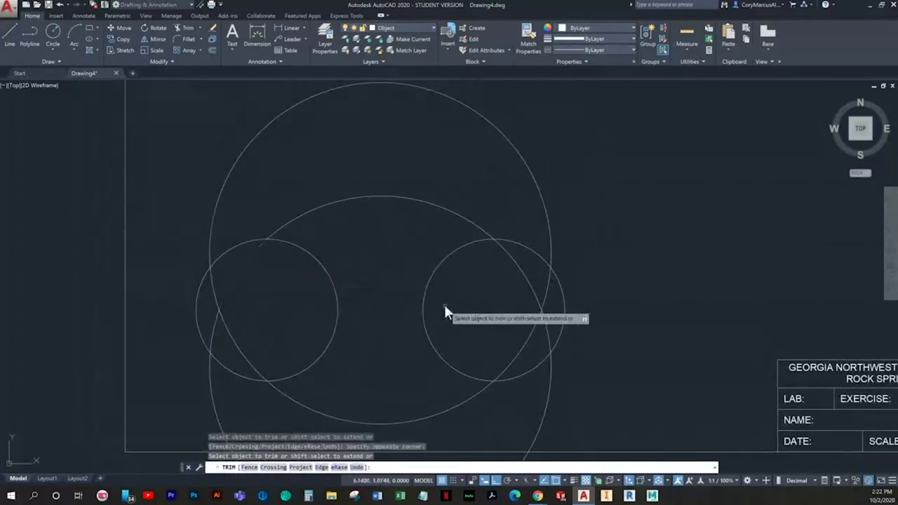
{"action": "middle_click_drag", "start_coordinate": [274, 361], "coordinate": [251, 290]}
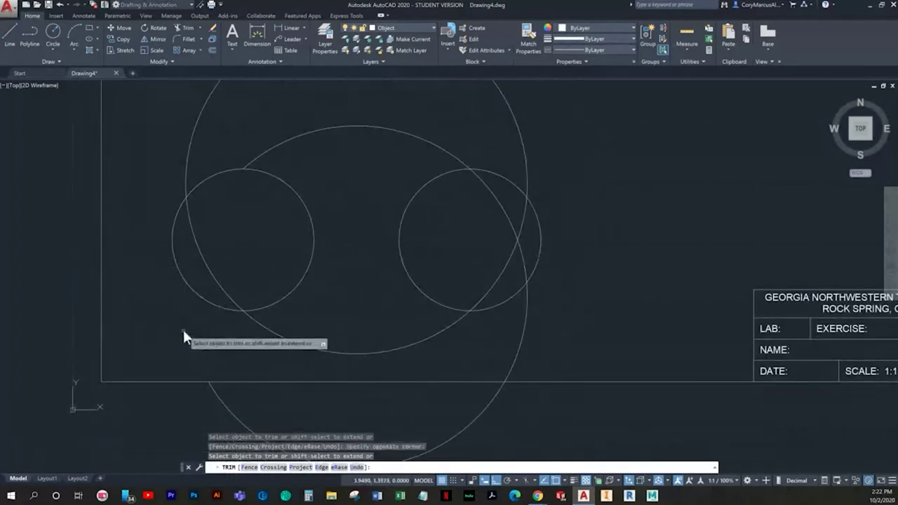
{"action": "middle_click_drag", "start_coordinate": [182, 334], "coordinate": [148, 274]}
{"action": "left_click", "coordinate": [358, 347]}
{"action": "left_click", "coordinate": [452, 385]}
Trim the leftover arcs near the intersection and inside both radius-1.25 circles
{"action": "middle_click_drag", "start_coordinate": [488, 269], "coordinate": [494, 319]}
{"action": "scroll", "coordinate": [498, 301], "scroll_direction": "up", "scroll_amount": 2}
{"action": "left_click", "coordinate": [495, 295]}
{"action": "left_click", "coordinate": [488, 302]}
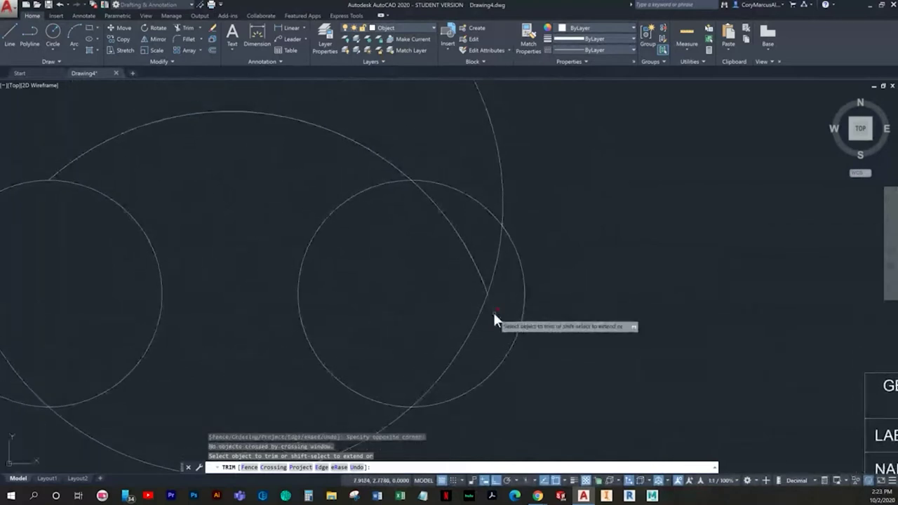
{"action": "left_click", "coordinate": [493, 313]}
{"action": "left_click", "coordinate": [489, 314]}
{"action": "left_click", "coordinate": [441, 242]}
{"action": "scroll", "coordinate": [436, 275], "scroll_direction": "down", "scroll_amount": 2}
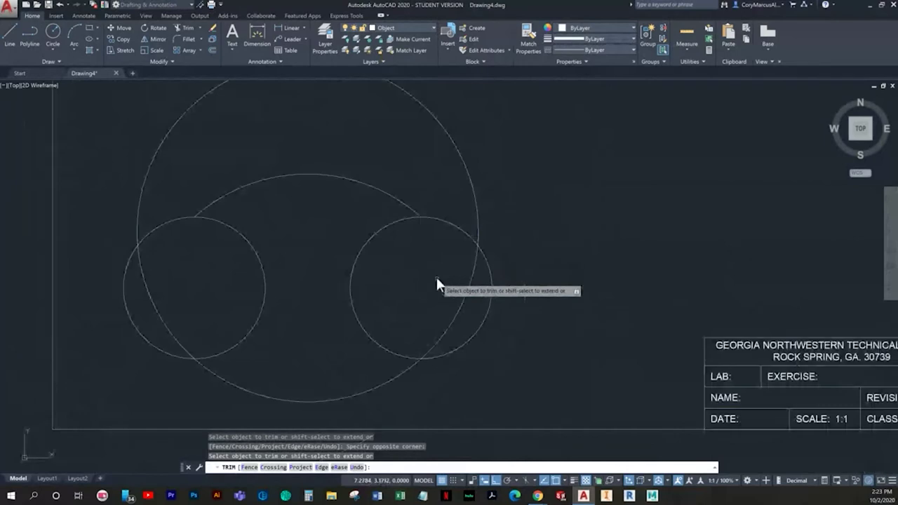
{"action": "left_click", "coordinate": [503, 296]}
{"action": "left_click", "coordinate": [183, 287]}
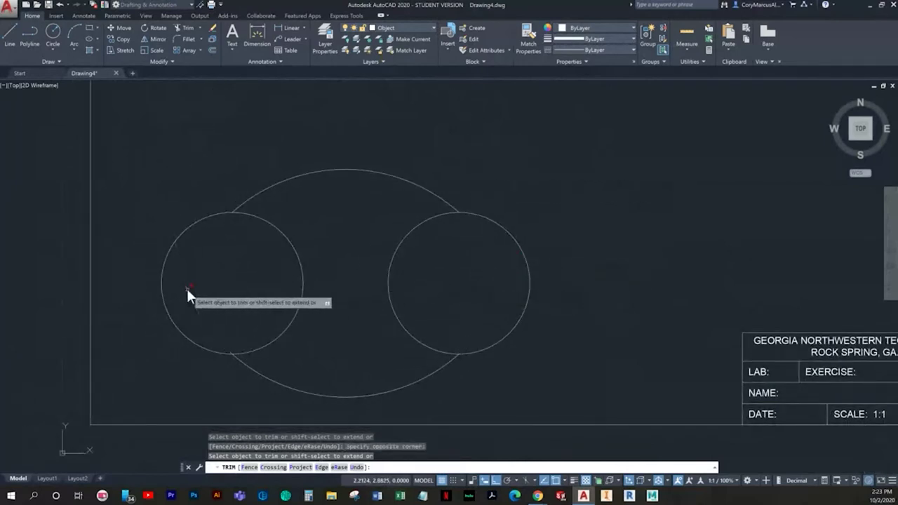
{"action": "key", "text": "Escape"}
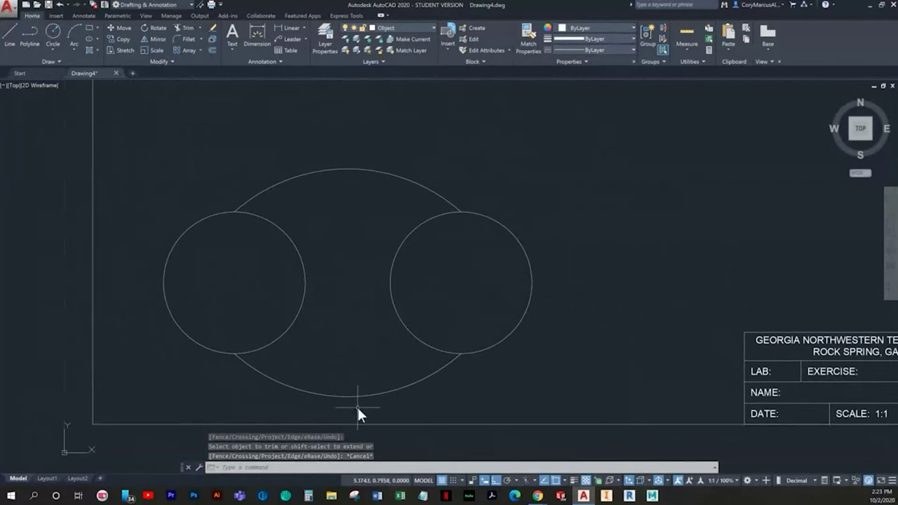
{"action": "right_click", "coordinate": [555, 482]}
Set object snap to Tangent only, turning off extension, quadrant, centre and midpoint
{"action": "left_click", "coordinate": [575, 388]}
{"action": "left_click", "coordinate": [573, 365]}
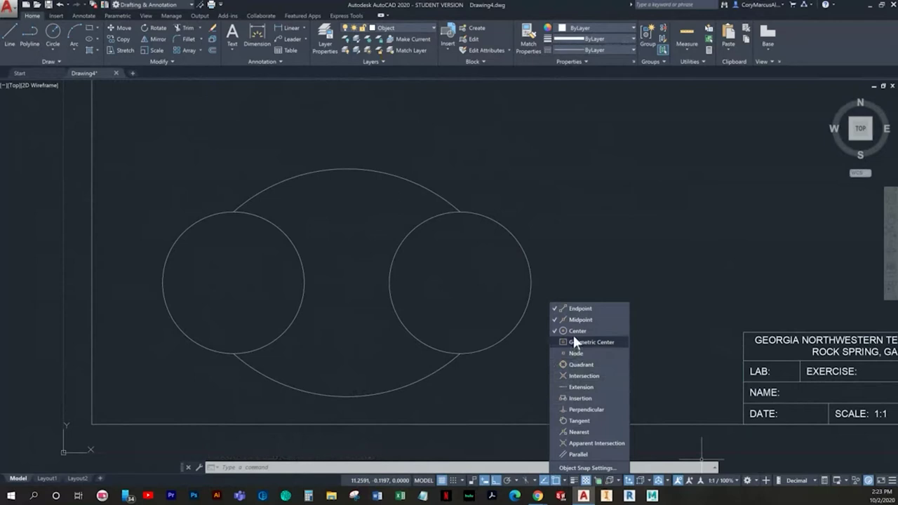
{"action": "left_click", "coordinate": [574, 331]}
{"action": "left_click", "coordinate": [575, 320]}
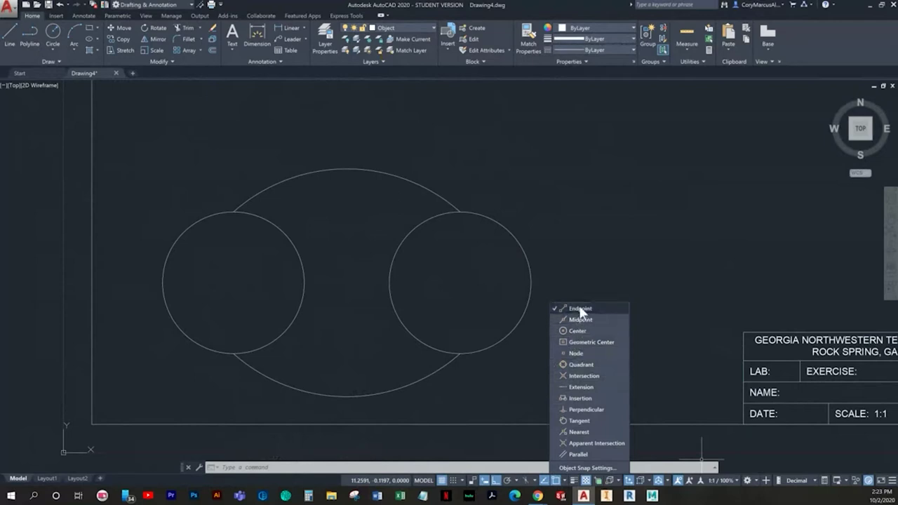
{"action": "left_click", "coordinate": [577, 429]}
Draw two crossing lines, each tangent to both circles, forming an X between them
{"action": "left_click", "coordinate": [16, 35]}
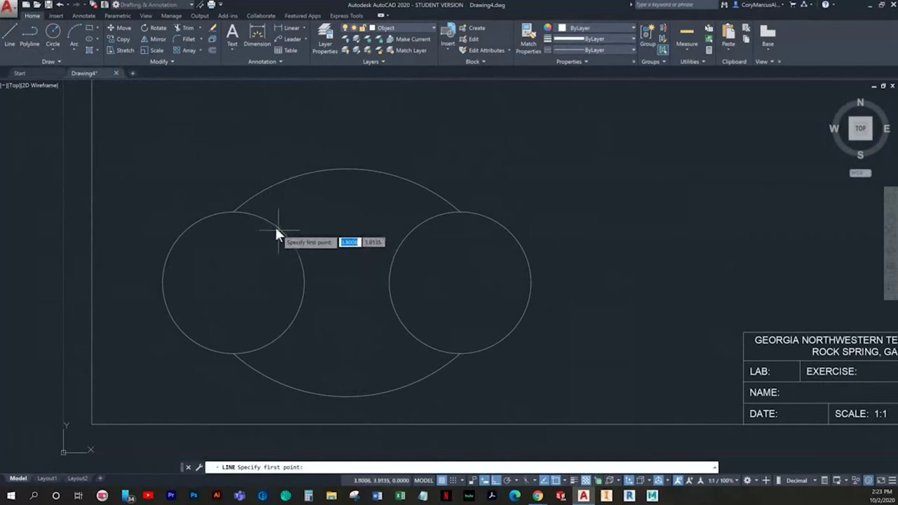
{"action": "scroll", "coordinate": [248, 209], "scroll_direction": "up", "scroll_amount": 3}
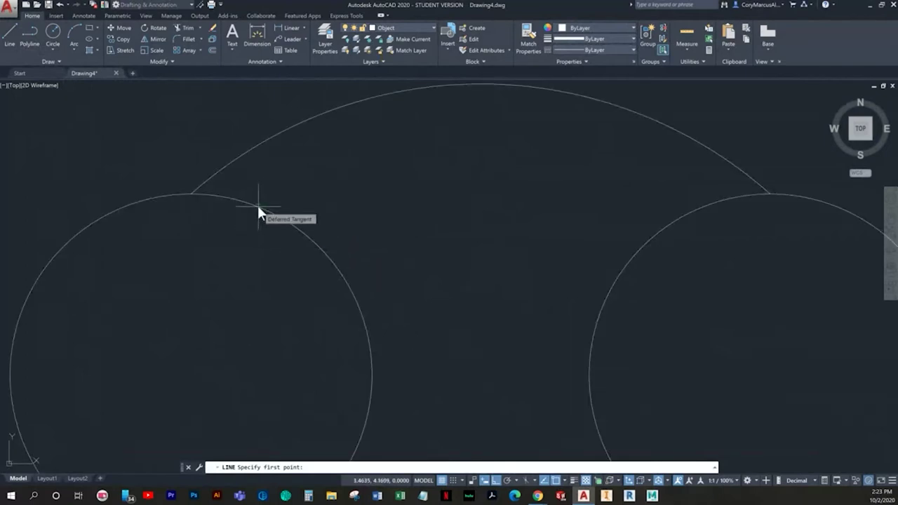
{"action": "left_click", "coordinate": [258, 210]}
{"action": "scroll", "coordinate": [517, 284], "scroll_direction": "down", "scroll_amount": 4}
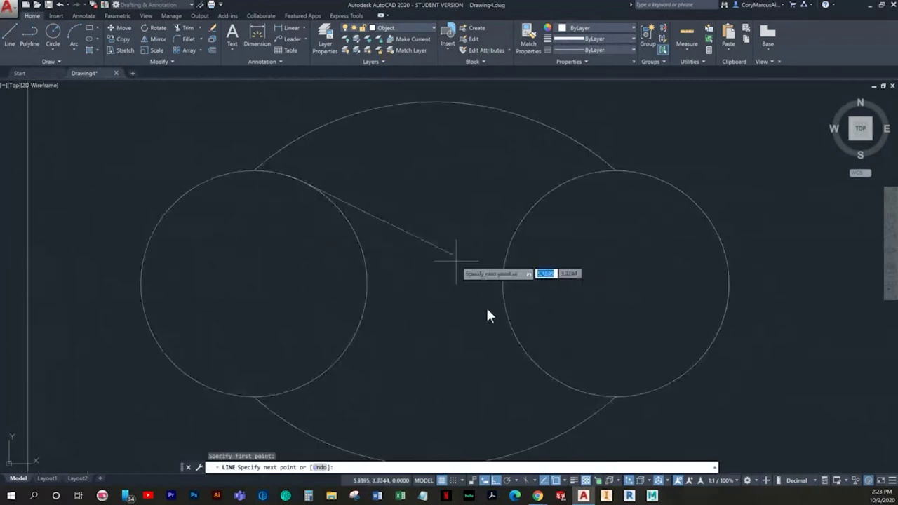
{"action": "left_click", "coordinate": [544, 371]}
{"action": "key", "text": "Return"}
{"action": "key", "text": "Return"}
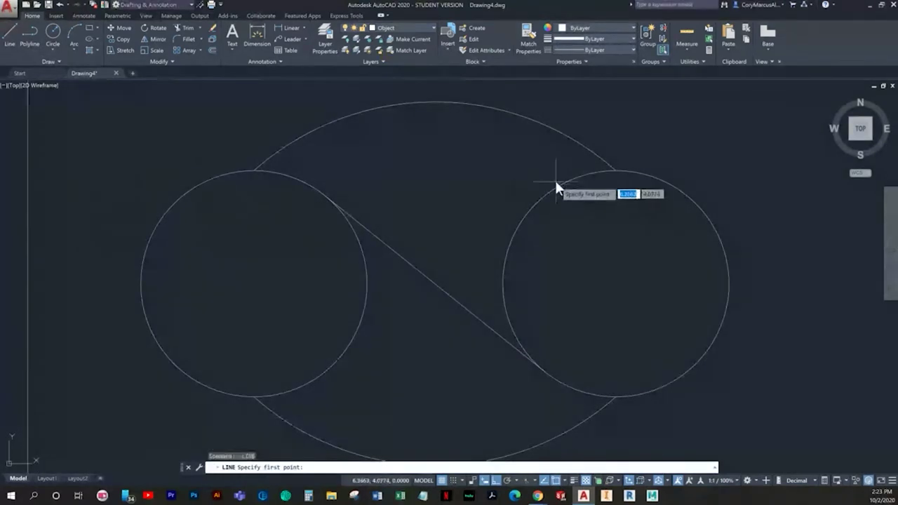
{"action": "left_click", "coordinate": [563, 178]}
{"action": "left_click", "coordinate": [322, 377]}
{"action": "key", "text": "Escape"}
{"action": "scroll", "coordinate": [478, 318], "scroll_direction": "down", "scroll_amount": 2}
{"action": "middle_click_drag", "start_coordinate": [403, 325], "coordinate": [345, 339]}
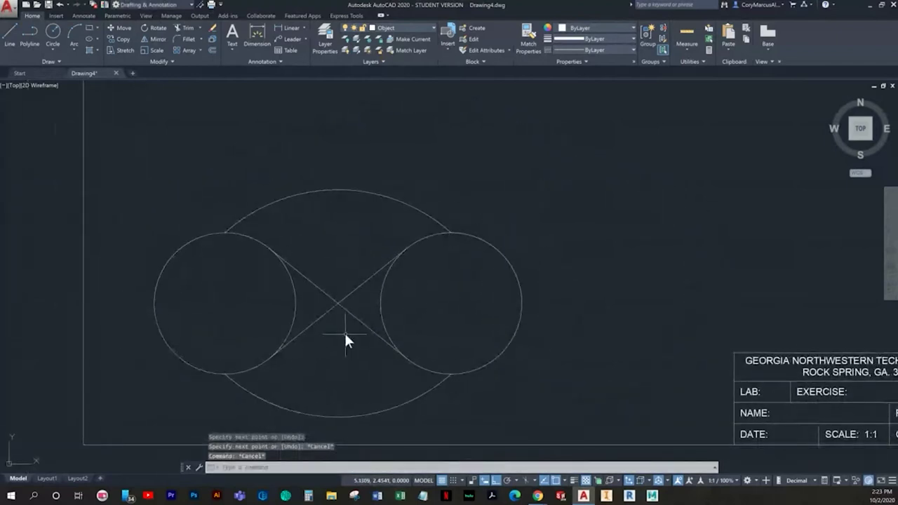
{"action": "scroll", "coordinate": [345, 340], "scroll_direction": "down", "scroll_amount": 3}
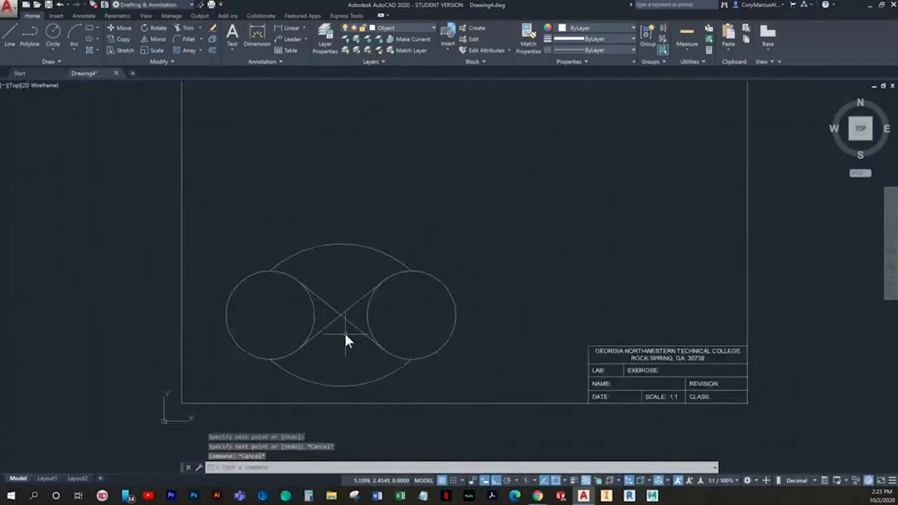
{"action": "key", "text": "Escape"}
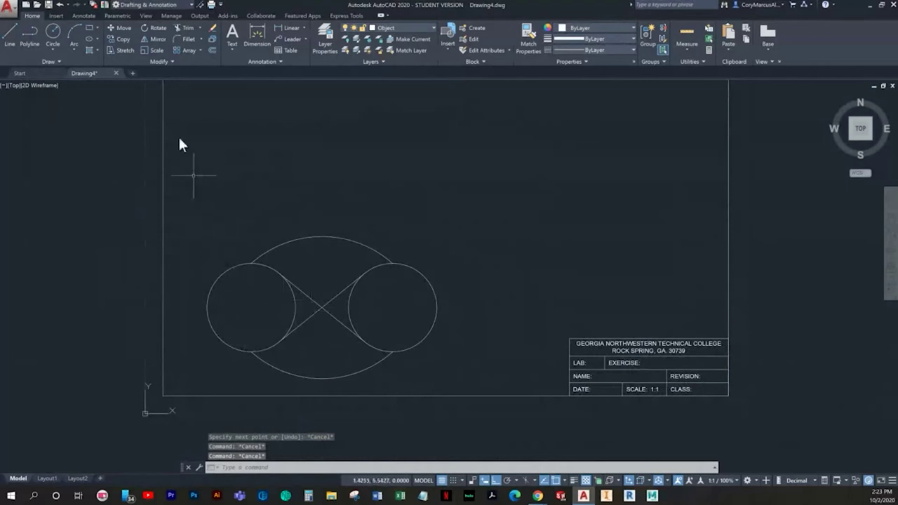
Make Dimension the current layer and place a diameter dimension on the left circle
{"action": "left_click", "coordinate": [415, 27]}
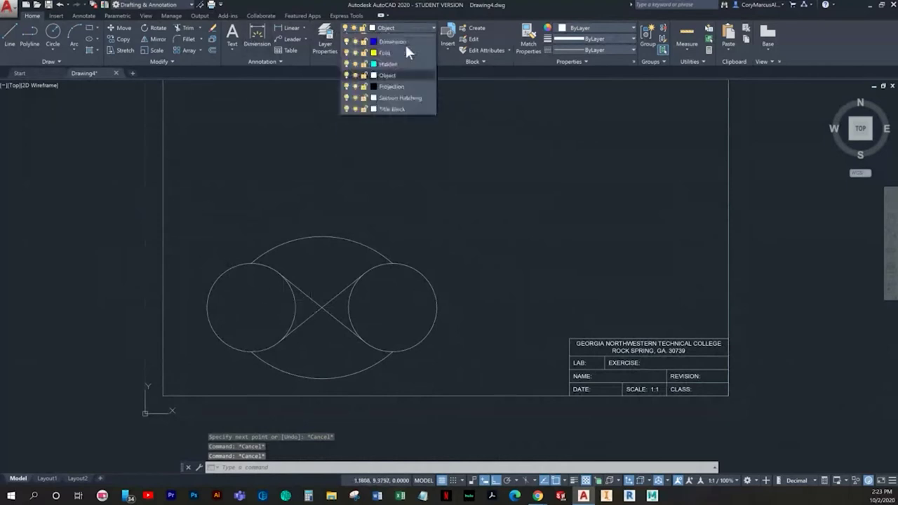
{"action": "left_click", "coordinate": [390, 82]}
{"action": "left_click", "coordinate": [263, 43]}
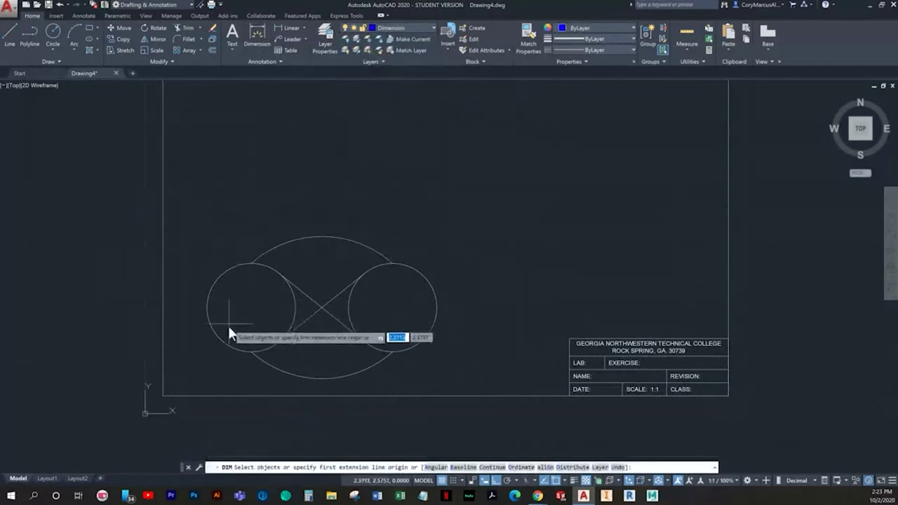
{"action": "left_click", "coordinate": [231, 346]}
{"action": "left_click", "coordinate": [219, 365]}
{"action": "key", "text": "Escape"}
Delete the Ø2.5000 diameter dimension from the left circle
{"action": "scroll", "coordinate": [218, 360], "scroll_direction": "up", "scroll_amount": 2}
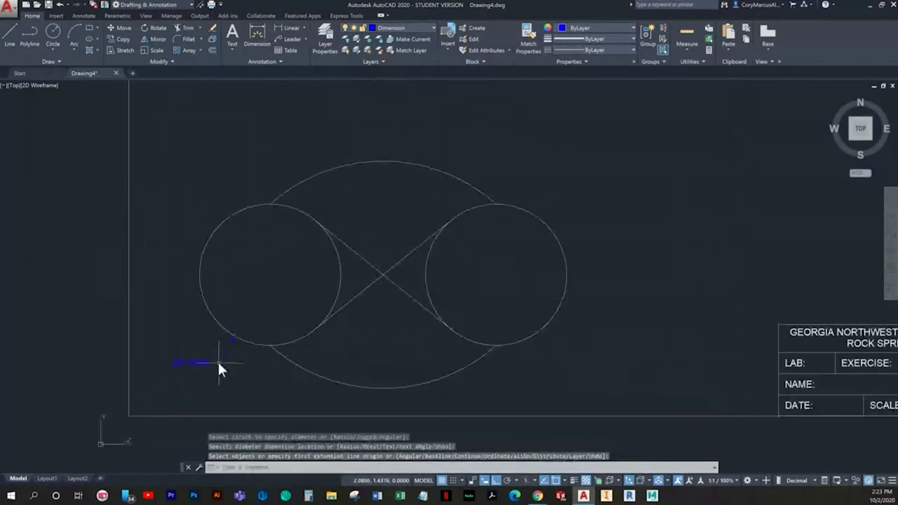
{"action": "double_click", "coordinate": [200, 361]}
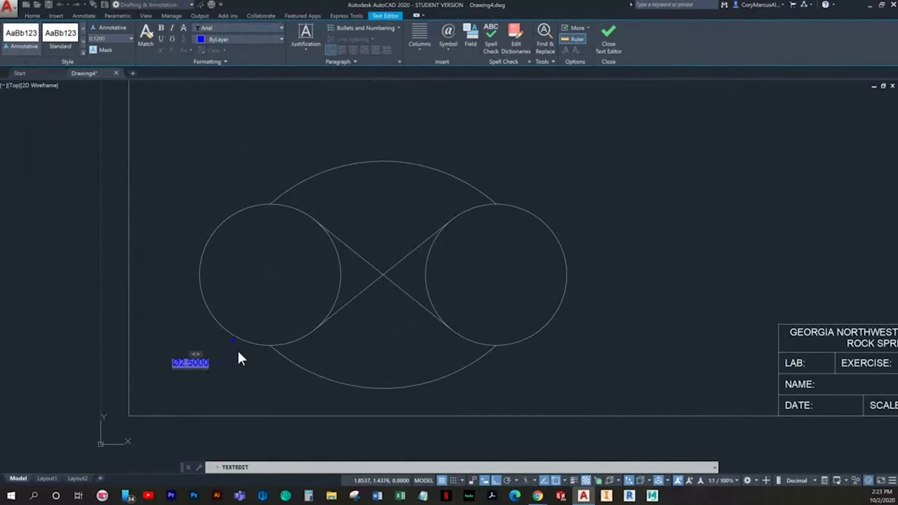
{"action": "key", "text": "Escape"}
{"action": "key", "text": "Escape"}
{"action": "left_click", "coordinate": [234, 370]}
{"action": "left_click", "coordinate": [180, 351]}
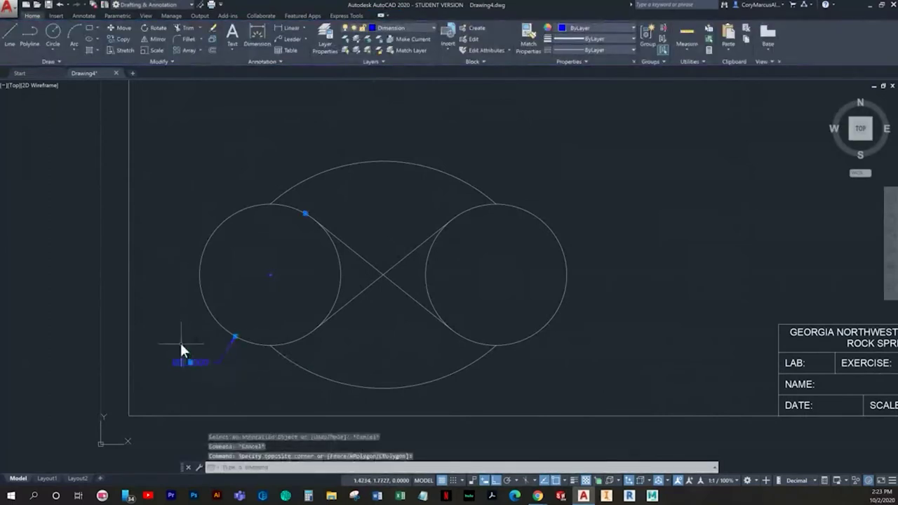
{"action": "key", "text": "Delete"}
Add an R1.2500 radius dimension to the left circle at its lower left
{"action": "left_click", "coordinate": [304, 28]}
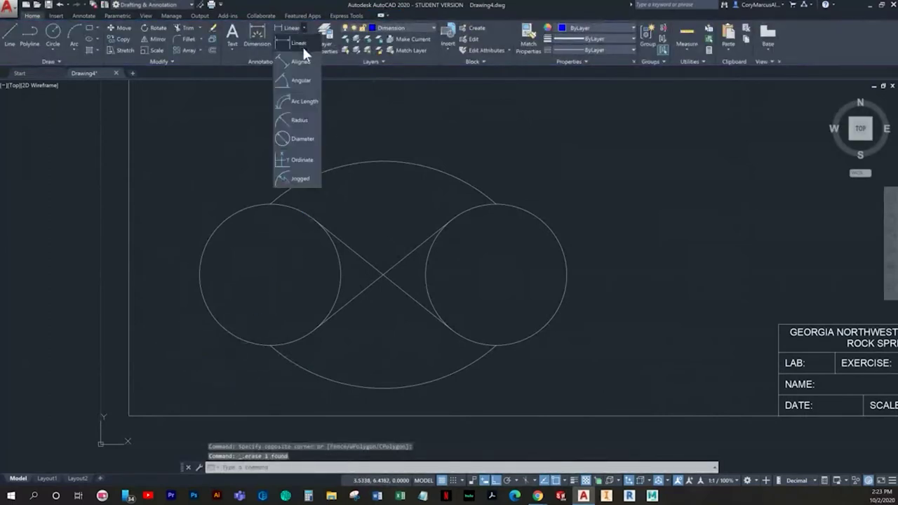
{"action": "left_click", "coordinate": [301, 118]}
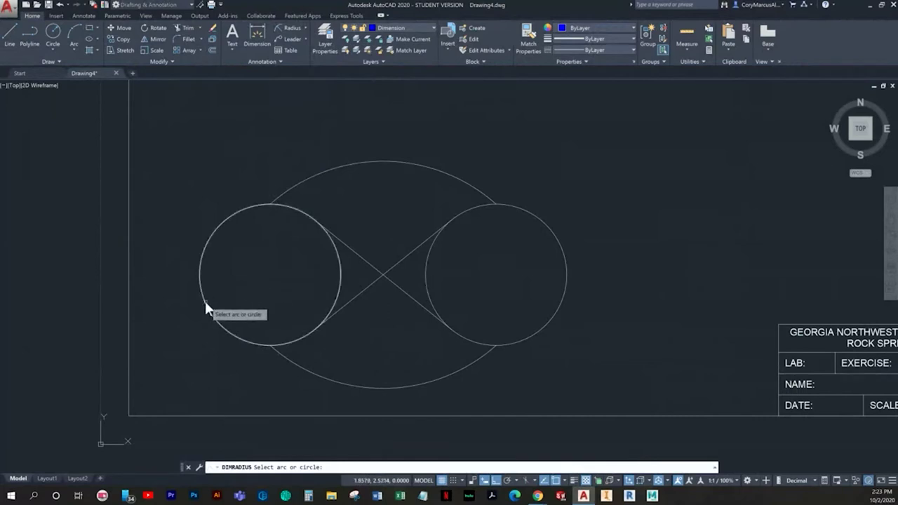
{"action": "left_click", "coordinate": [205, 304]}
{"action": "left_click", "coordinate": [214, 360]}
{"action": "key", "text": "Escape"}
{"action": "key", "text": "Escape"}
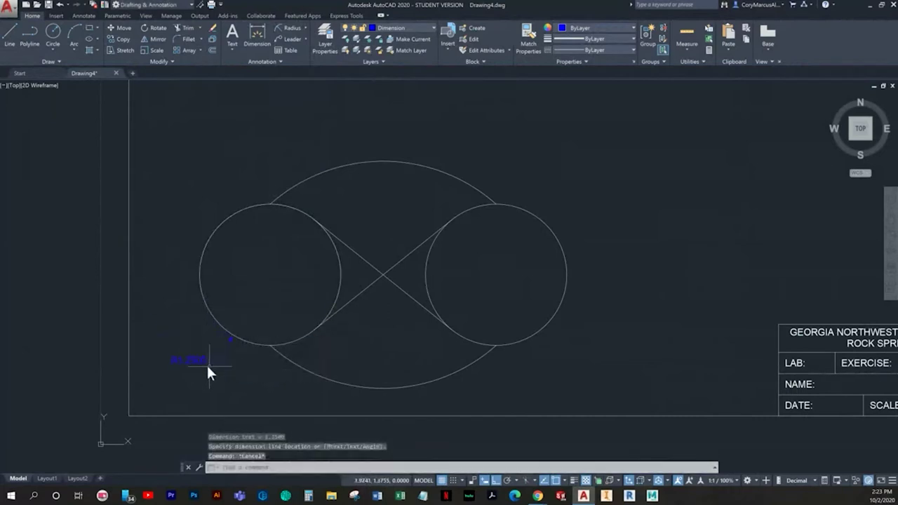
Prefix the radius dimension text with 2X so it reads 2X R1.2500
{"action": "double_click", "coordinate": [194, 362]}
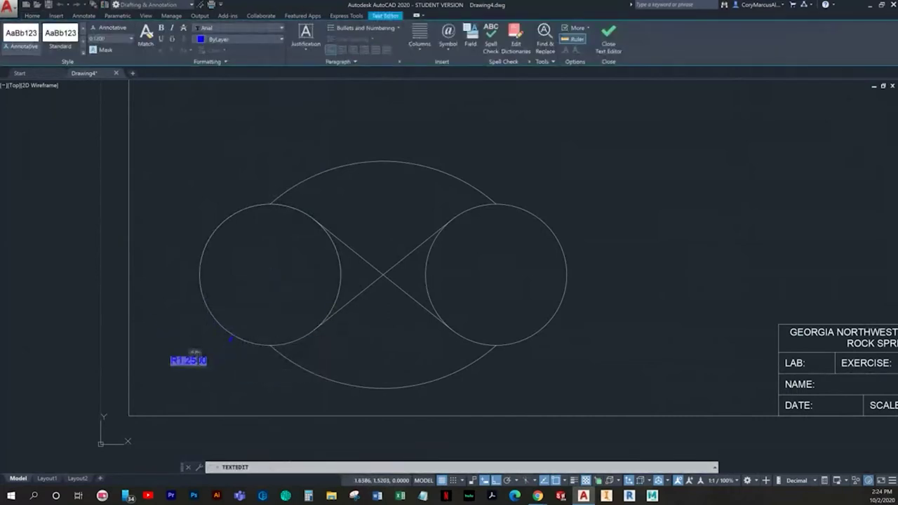
{"action": "key", "text": "Home"}
{"action": "type", "text": "2X"}
{"action": "left_click", "coordinate": [207, 335]}
{"action": "scroll", "coordinate": [257, 341], "scroll_direction": "down", "scroll_amount": 3}
{"action": "key", "text": "Escape"}
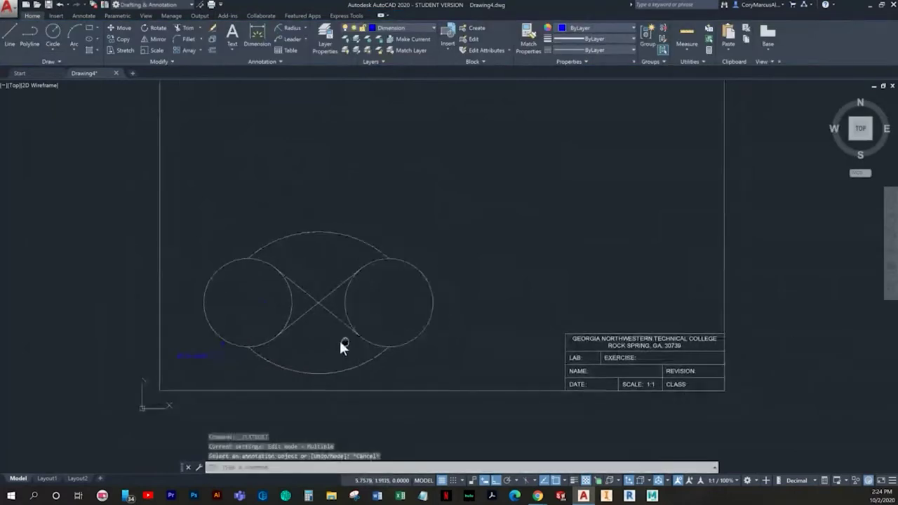
{"action": "middle_click_drag", "start_coordinate": [483, 359], "coordinate": [505, 380]}
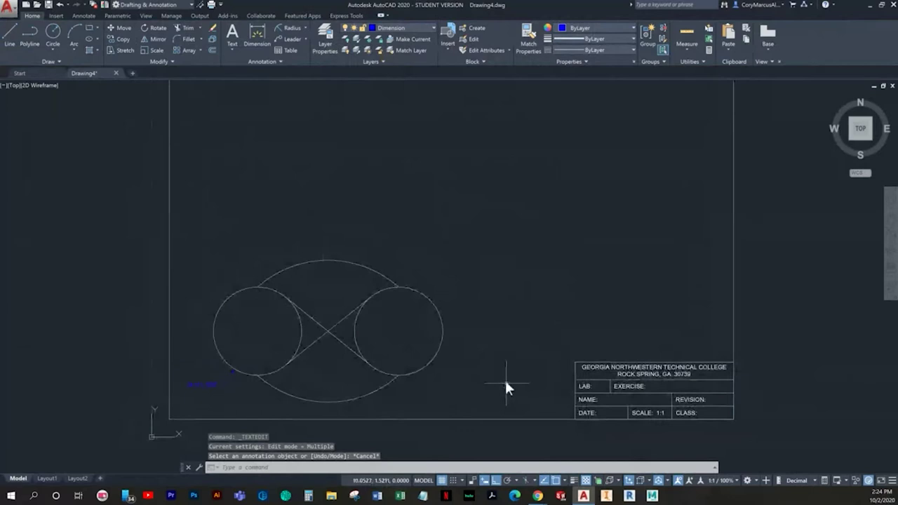
{"action": "key", "text": "Escape"}
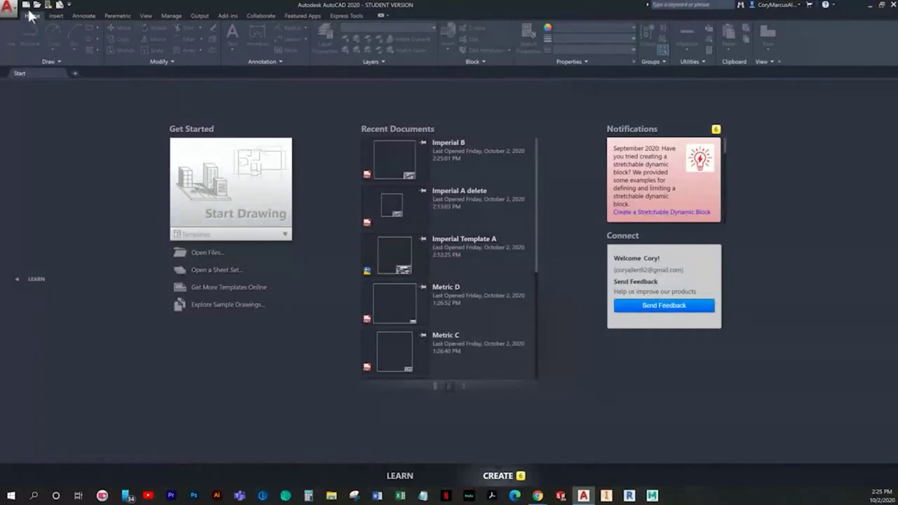
Start a new drawing from the Imperial B template with snap turned on
{"action": "key", "text": "ctrl+n"}
{"action": "double_click", "coordinate": [386, 264]}
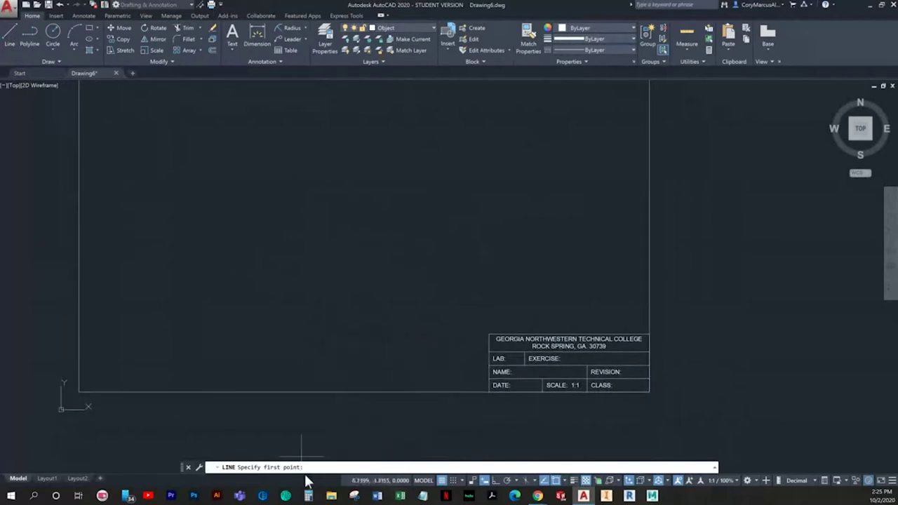
{"action": "key", "text": "F9"}
Draw the trapezoid outline: base line, two slanted sides and top edge
{"action": "scroll", "coordinate": [162, 364], "scroll_direction": "up", "scroll_amount": 2}
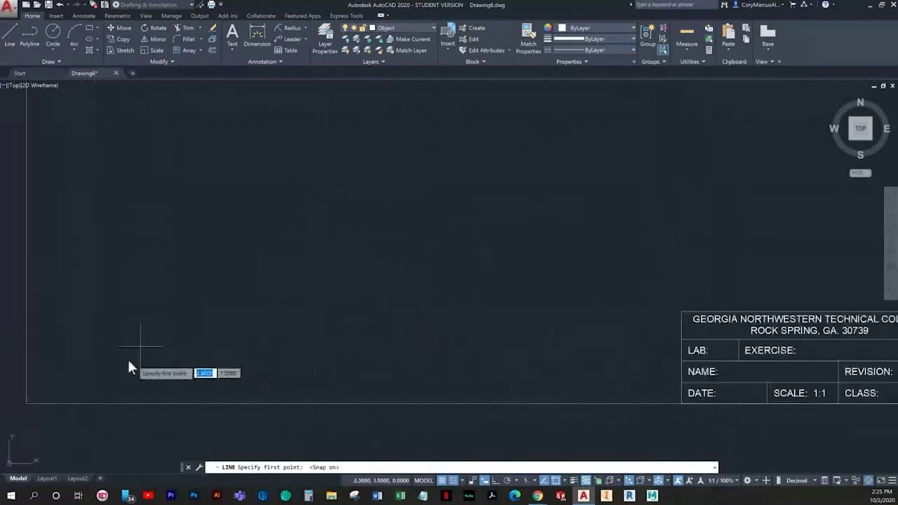
{"action": "left_click", "coordinate": [59, 377]}
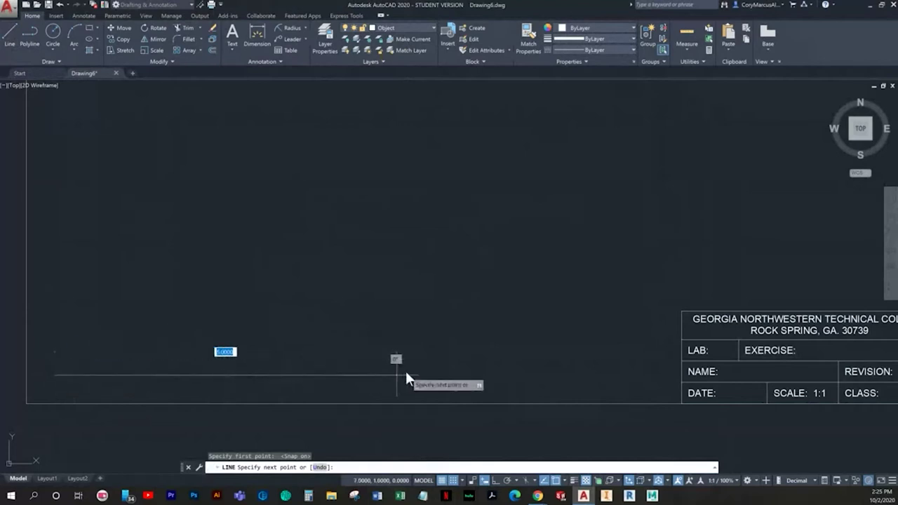
{"action": "left_click", "coordinate": [446, 375]}
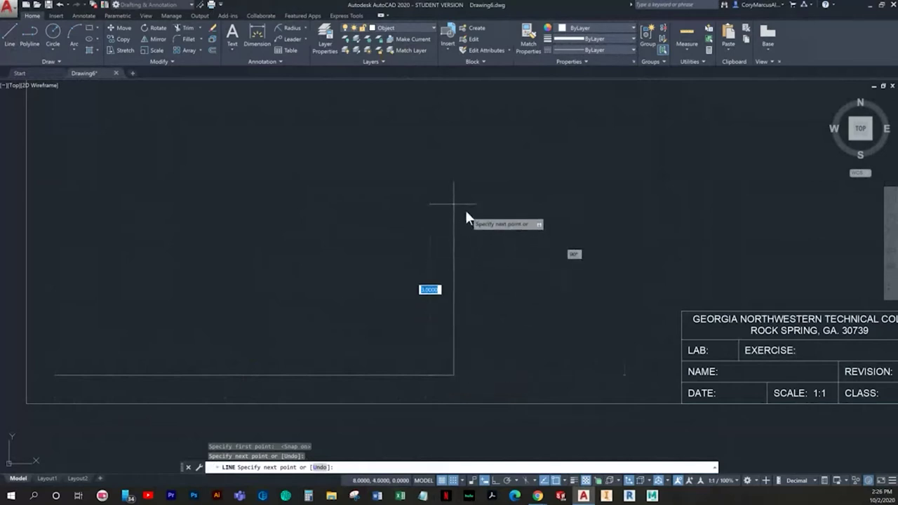
{"action": "left_click", "coordinate": [398, 205]}
{"action": "key", "text": "Escape"}
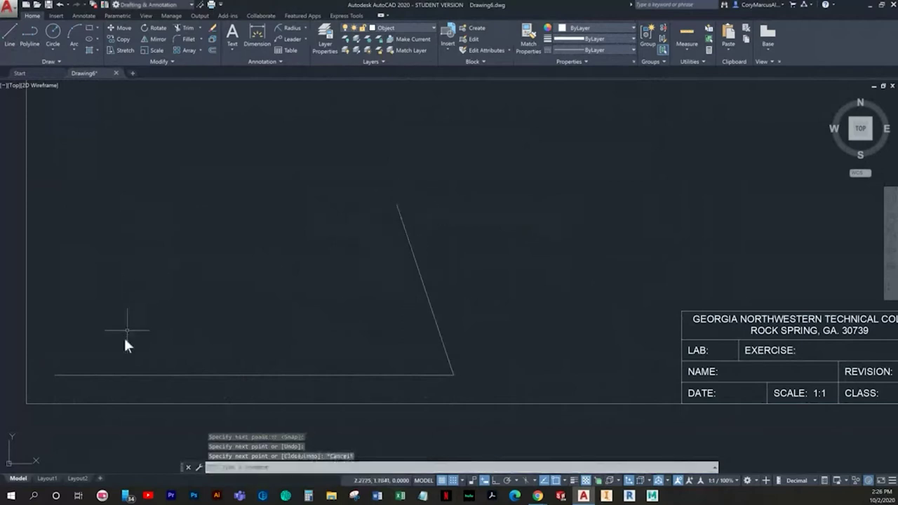
{"action": "key", "text": "Return"}
{"action": "left_click", "coordinate": [55, 375]}
{"action": "left_click", "coordinate": [114, 203]}
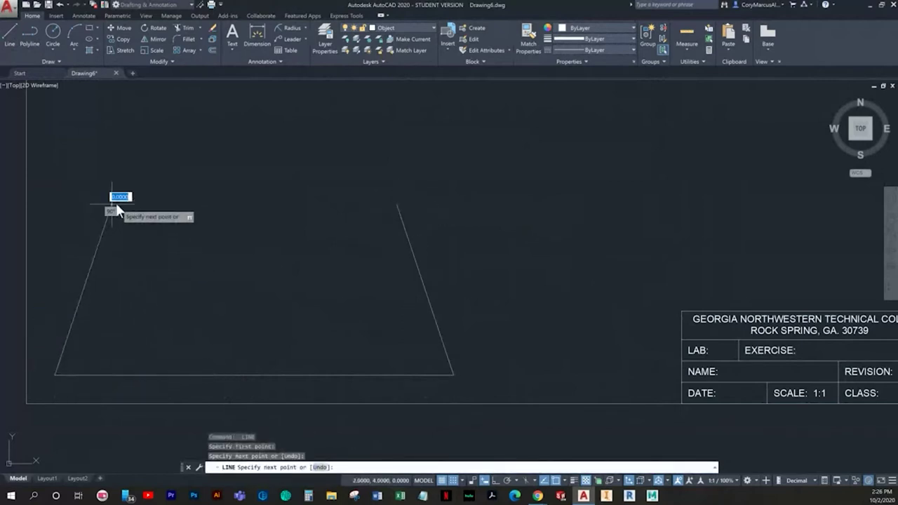
{"action": "left_click", "coordinate": [397, 205]}
{"action": "key", "text": "Escape"}
Draw the rectangular top block standing on the trapezoid's top edge
{"action": "scroll", "coordinate": [336, 270], "scroll_direction": "down", "scroll_amount": 4}
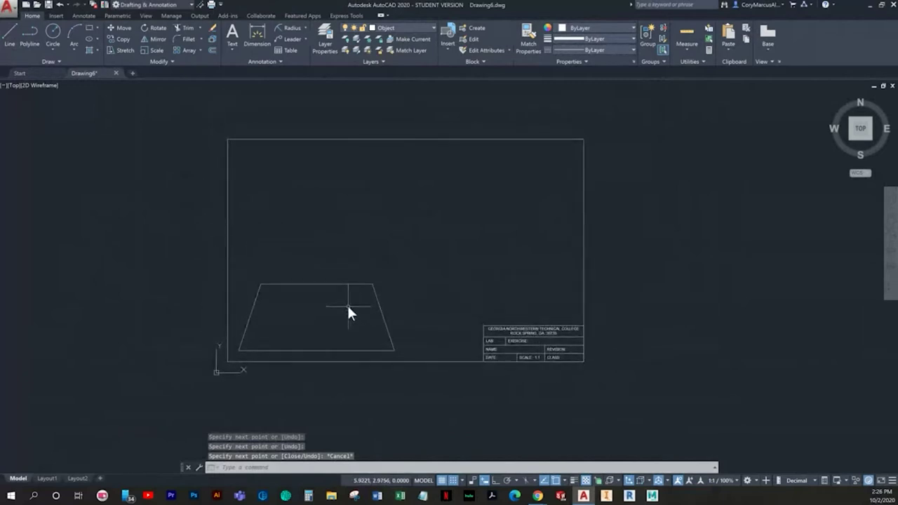
{"action": "key", "text": "Return"}
{"action": "scroll", "coordinate": [303, 284], "scroll_direction": "up", "scroll_amount": 3}
{"action": "left_click", "coordinate": [269, 284]}
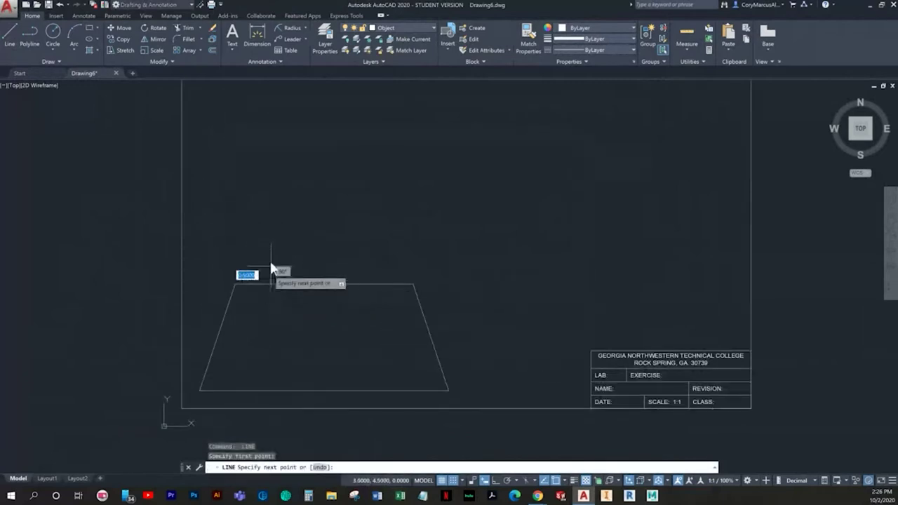
{"action": "left_click", "coordinate": [279, 212]}
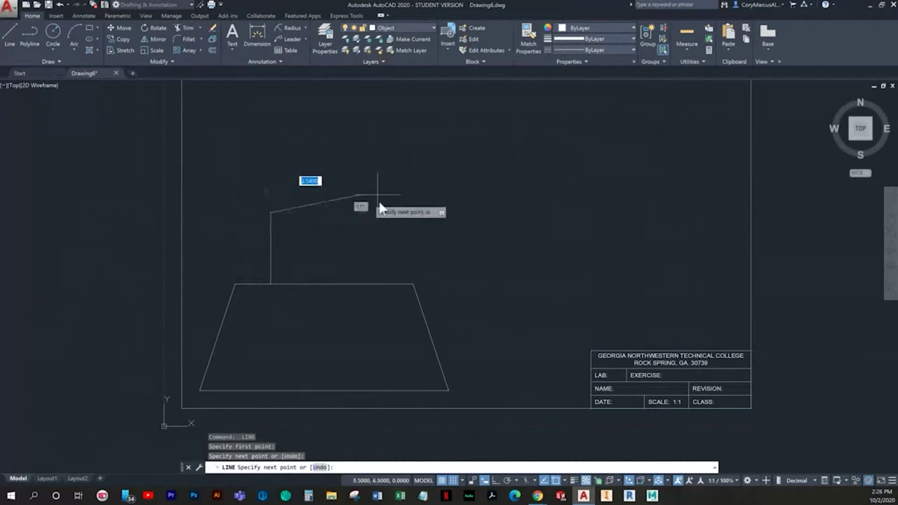
{"action": "left_click", "coordinate": [378, 214]}
{"action": "left_click", "coordinate": [377, 284]}
{"action": "key", "text": "Escape"}
{"action": "middle_click_drag", "start_coordinate": [373, 284], "coordinate": [367, 284]}
Draw an inner line from the top block down, across left, and down to the trapezoid's bottom
{"action": "type", "text": "l"}
{"action": "key", "text": "Return"}
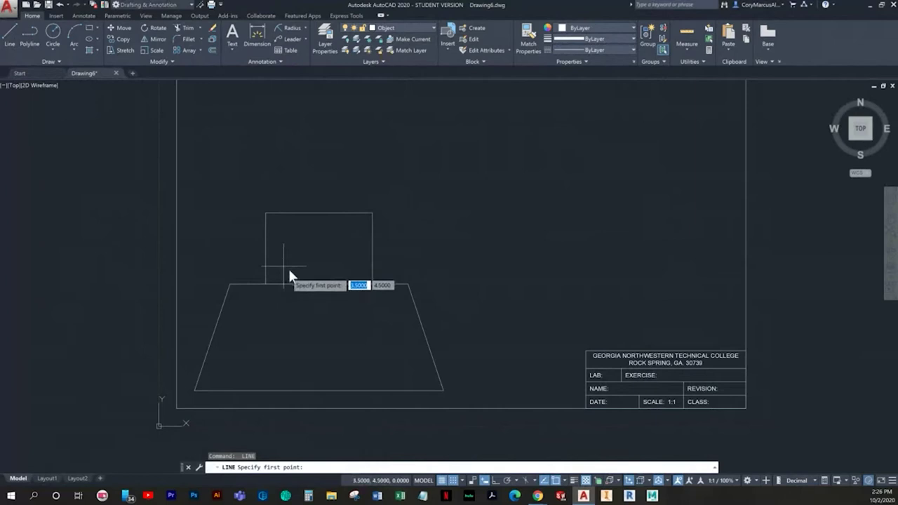
{"action": "left_click", "coordinate": [285, 211]}
{"action": "scroll", "coordinate": [283, 229], "scroll_direction": "up", "scroll_amount": 6}
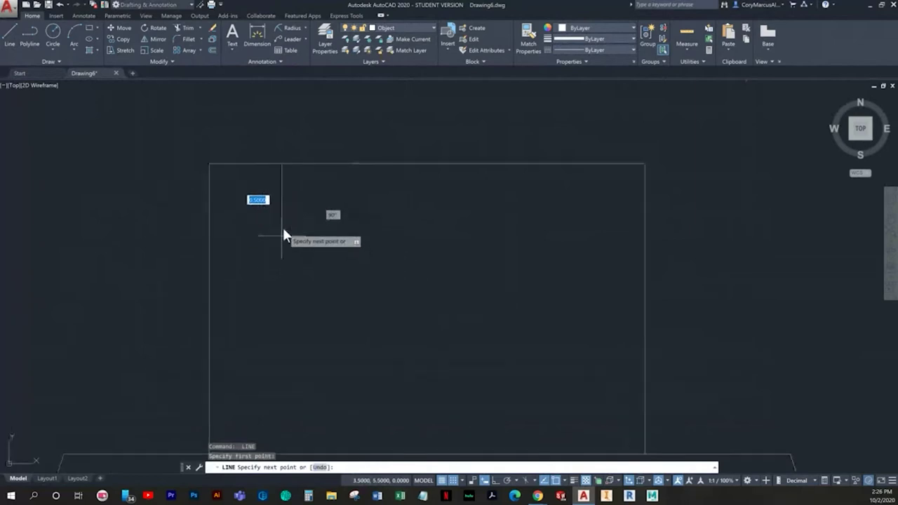
{"action": "scroll", "coordinate": [292, 301], "scroll_direction": "down", "scroll_amount": 2}
{"action": "middle_click_drag", "start_coordinate": [291, 300], "coordinate": [256, 232]}
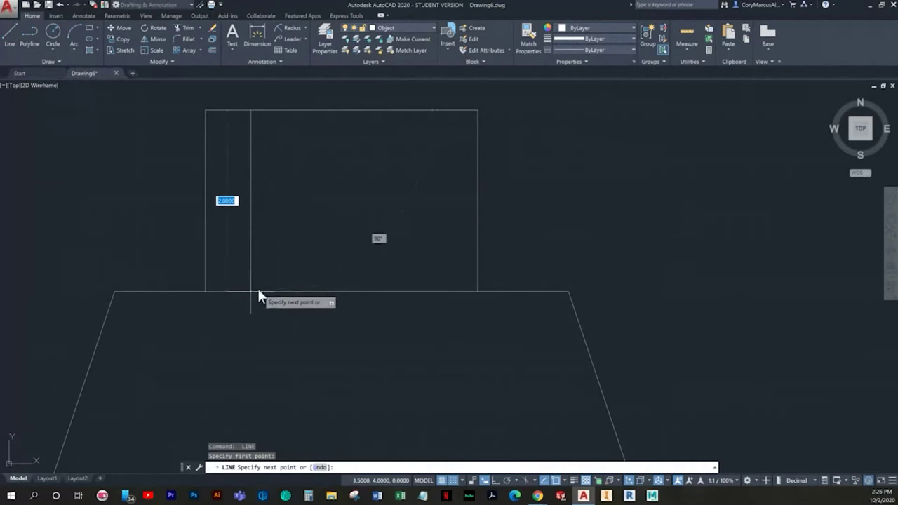
{"action": "scroll", "coordinate": [259, 292], "scroll_direction": "down", "scroll_amount": 2}
{"action": "middle_click_drag", "start_coordinate": [251, 383], "coordinate": [238, 296]}
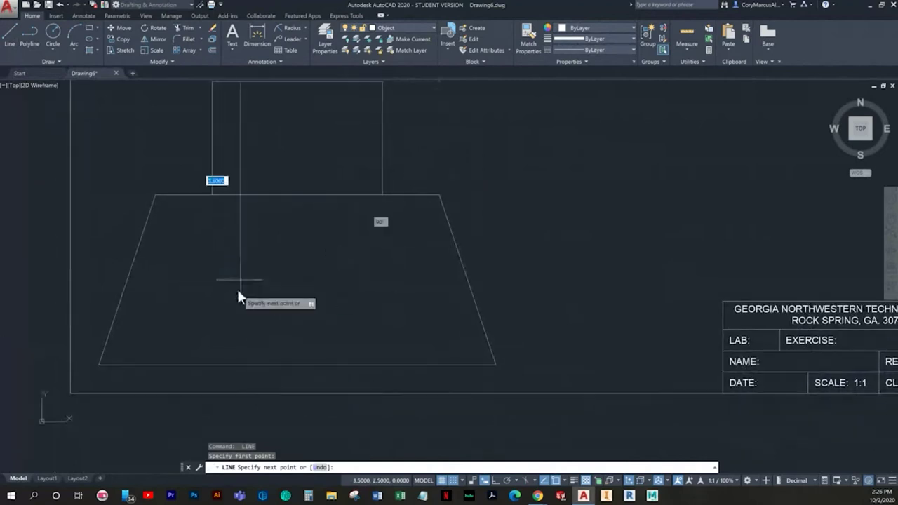
{"action": "left_click", "coordinate": [237, 307]}
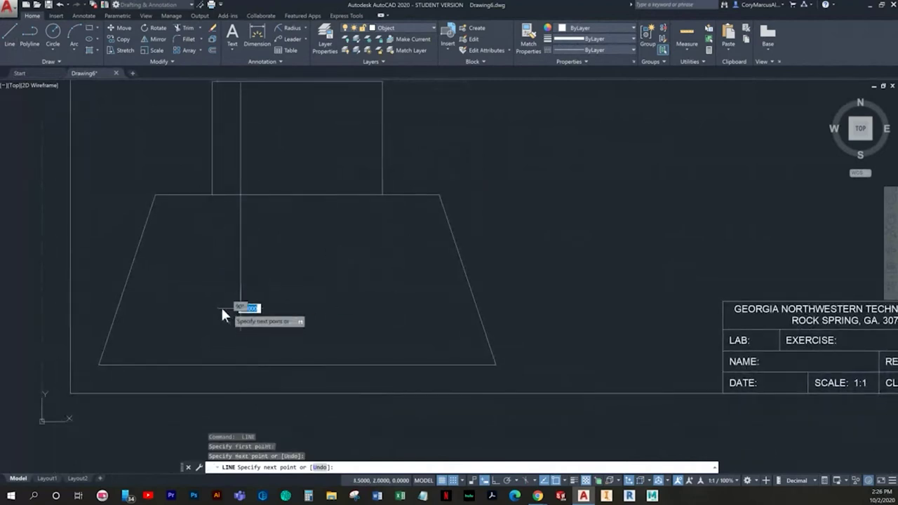
{"action": "left_click", "coordinate": [158, 303]}
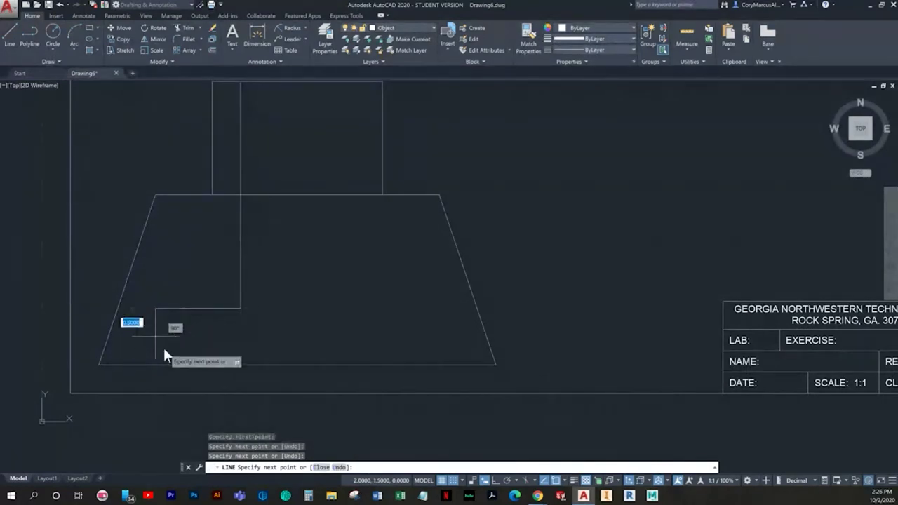
{"action": "left_click", "coordinate": [162, 365]}
{"action": "key", "text": "Escape"}
Stretch the short horizontal inner line rightward across the body
{"action": "left_click", "coordinate": [221, 309]}
{"action": "left_click", "coordinate": [205, 288]}
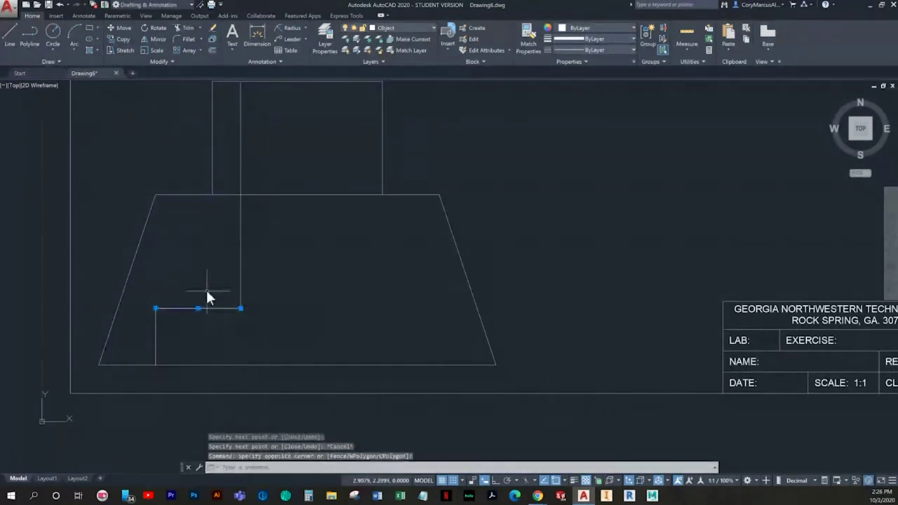
{"action": "left_click", "coordinate": [240, 309]}
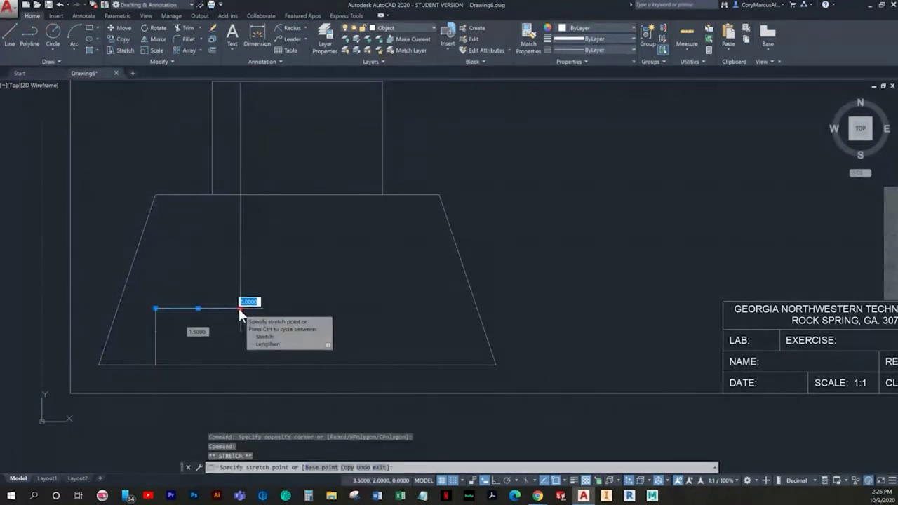
{"action": "left_click", "coordinate": [434, 307]}
{"action": "key", "text": "Escape"}
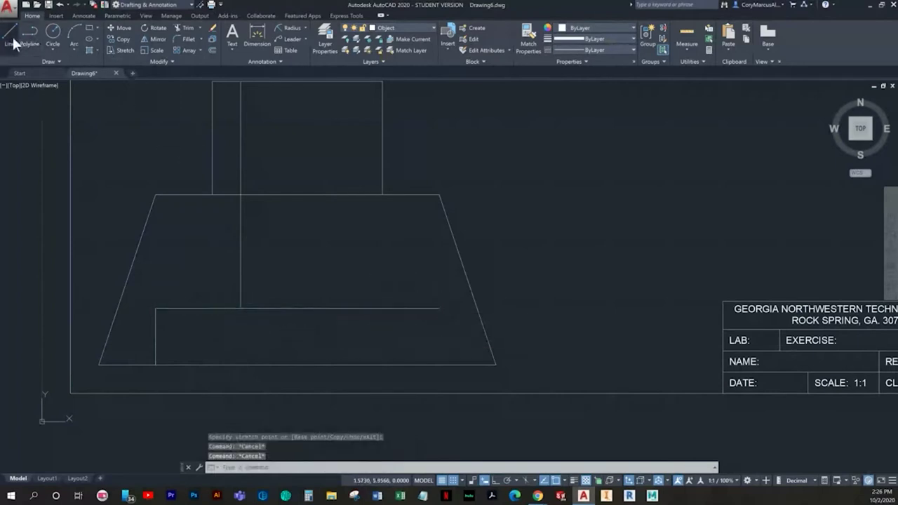
Close the inner base rectangle with a vertical line from its right end to the bottom edge
{"action": "left_click", "coordinate": [11, 35]}
{"action": "left_click", "coordinate": [439, 309]}
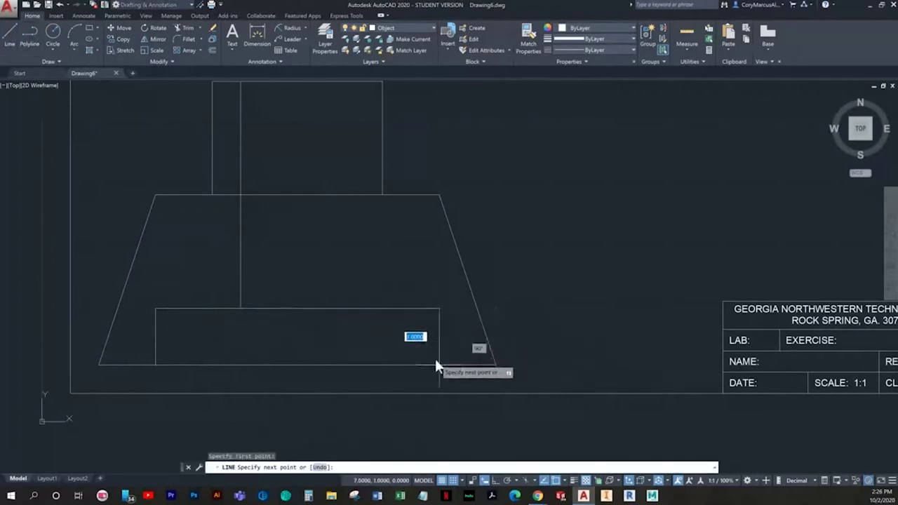
{"action": "left_click", "coordinate": [439, 365]}
{"action": "key", "text": "Return"}
{"action": "key", "text": "Return"}
Draw a second vertical inner line from the top rectangle down to the bottom rectangle
{"action": "middle_click_drag", "start_coordinate": [366, 103], "coordinate": [367, 185]}
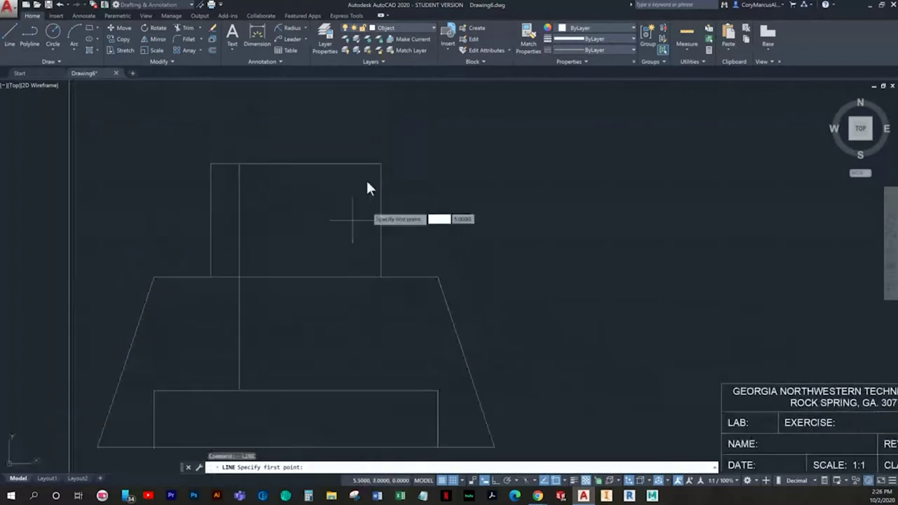
{"action": "left_click", "coordinate": [352, 163]}
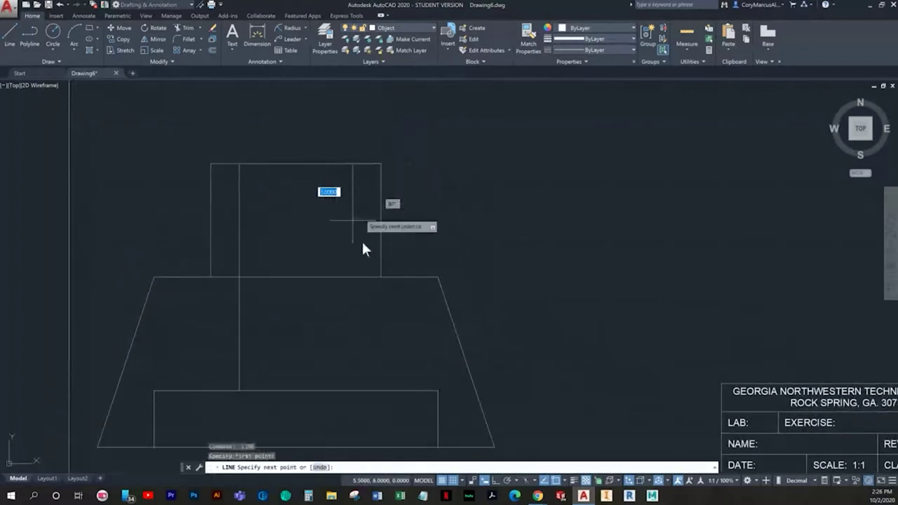
{"action": "left_click", "coordinate": [352, 391]}
{"action": "key", "text": "Escape"}
{"action": "mouse_move", "coordinate": [406, 383]}
{"action": "middle_mouse_down"}
{"action": "mouse_move", "coordinate": [377, 351]}
{"action": "mouse_move", "coordinate": [395, 351]}
{"action": "middle_mouse_up"}
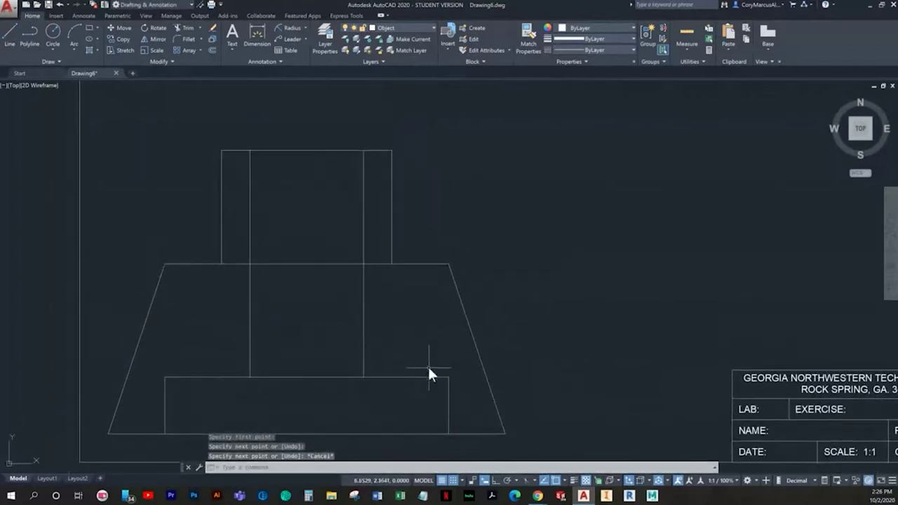
{"action": "left_click", "coordinate": [470, 404]}
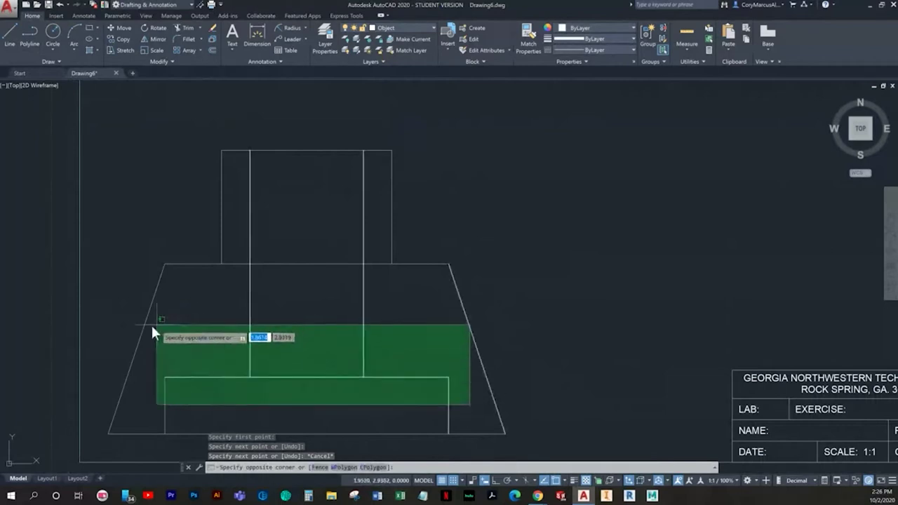
Move the crossing-selected inner lines and bottom rectangle onto the Hidden layer
{"action": "left_click", "coordinate": [161, 346]}
{"action": "left_click", "coordinate": [400, 27]}
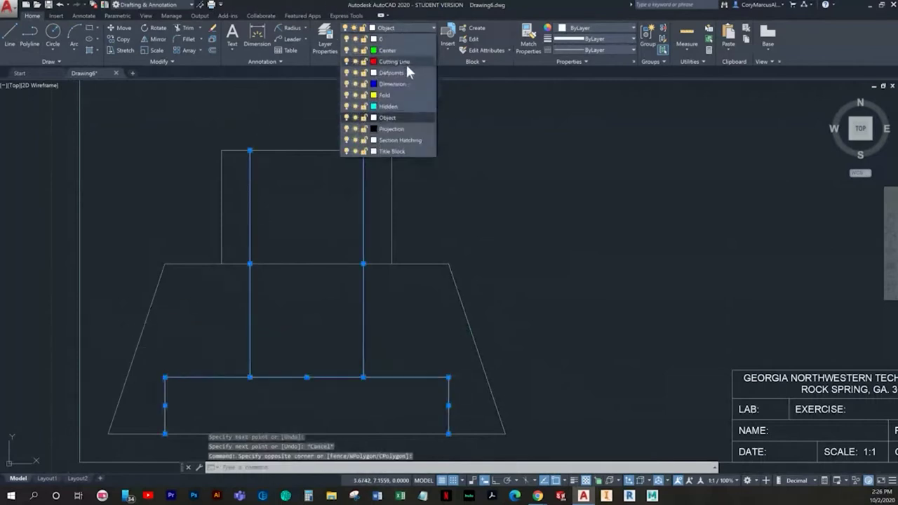
{"action": "left_click", "coordinate": [385, 106]}
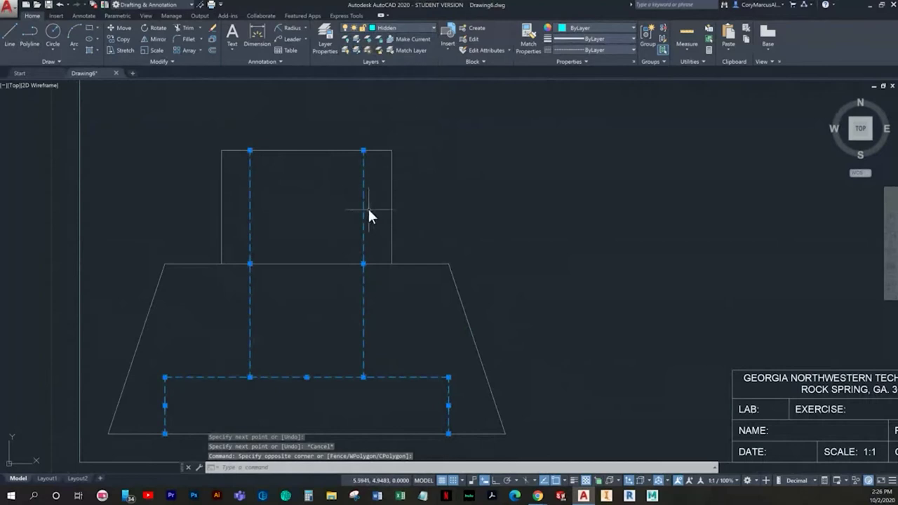
{"action": "key", "text": "Escape"}
{"action": "key", "text": "Escape"}
Draw a circle of radius 0.5 inside the top rectangle
{"action": "left_click", "coordinate": [53, 31]}
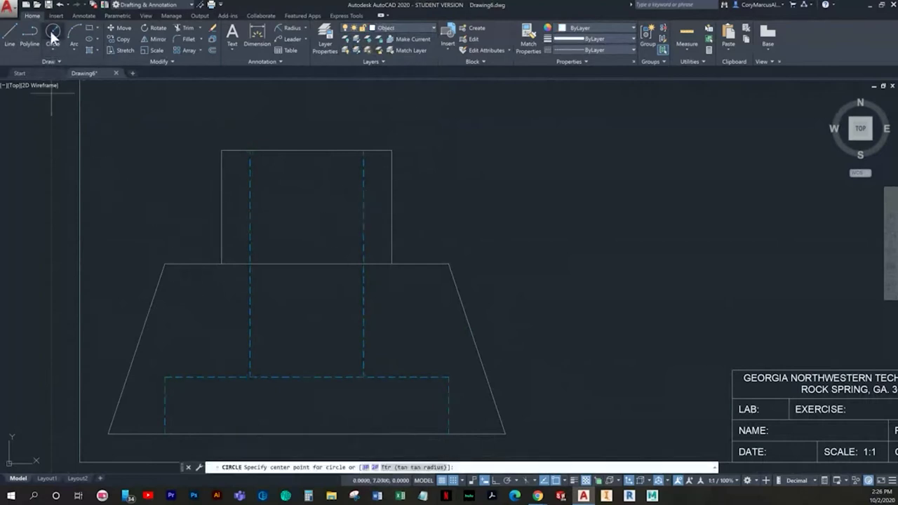
{"action": "left_click", "coordinate": [306, 207]}
{"action": "type", "text": "0.5"}
{"action": "key", "text": "Return"}
{"action": "key", "text": "Escape"}
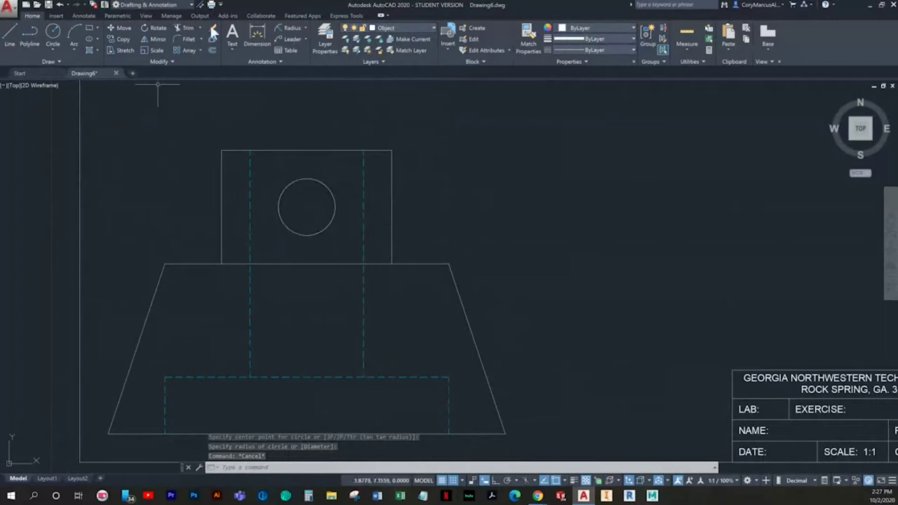
{"action": "left_click", "coordinate": [404, 28]}
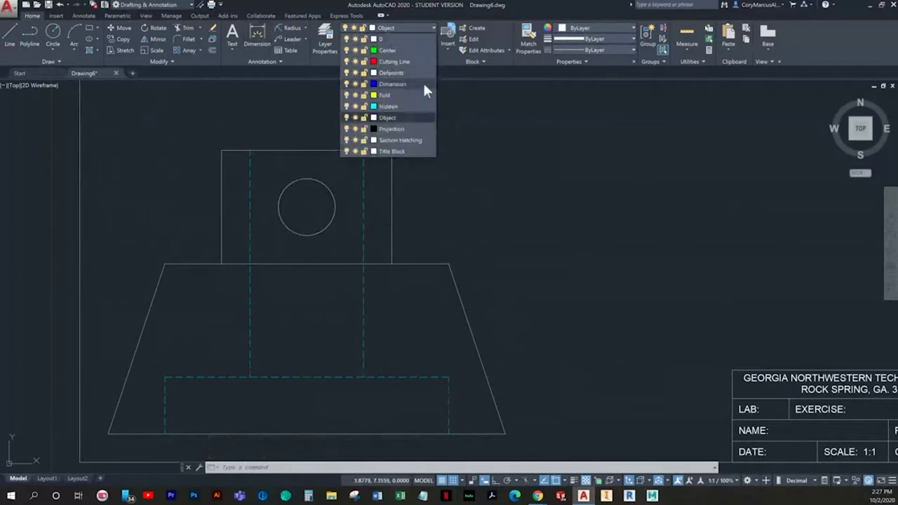
Make Center the current layer and add a center mark to the top circle
{"action": "left_click", "coordinate": [388, 57]}
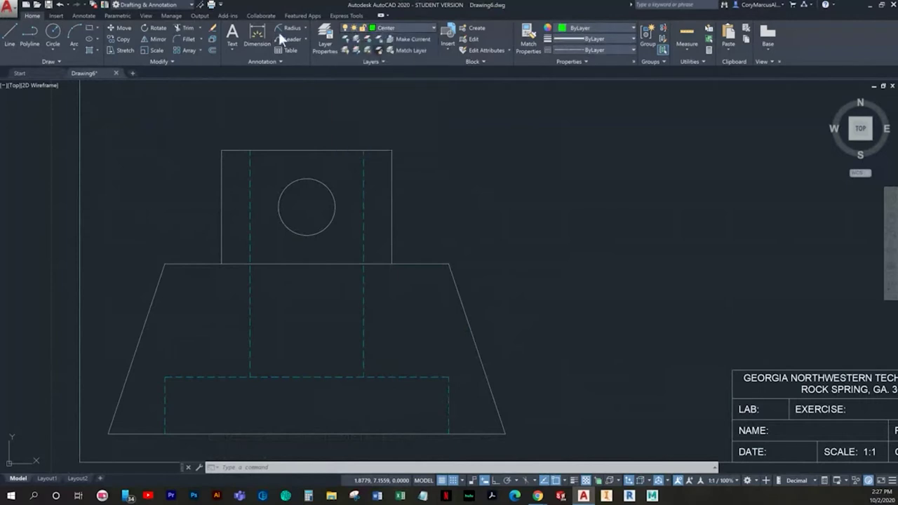
{"action": "left_click", "coordinate": [84, 15]}
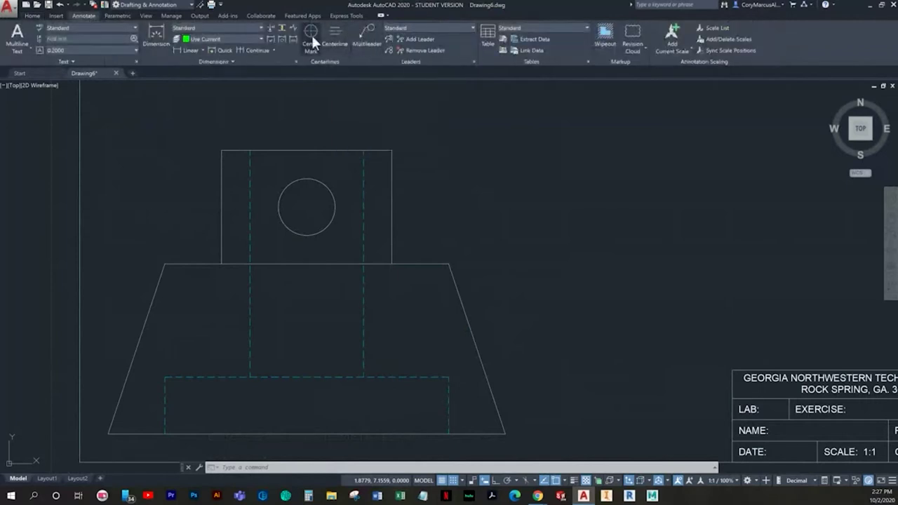
{"action": "left_click", "coordinate": [311, 35]}
{"action": "key", "text": "Escape"}
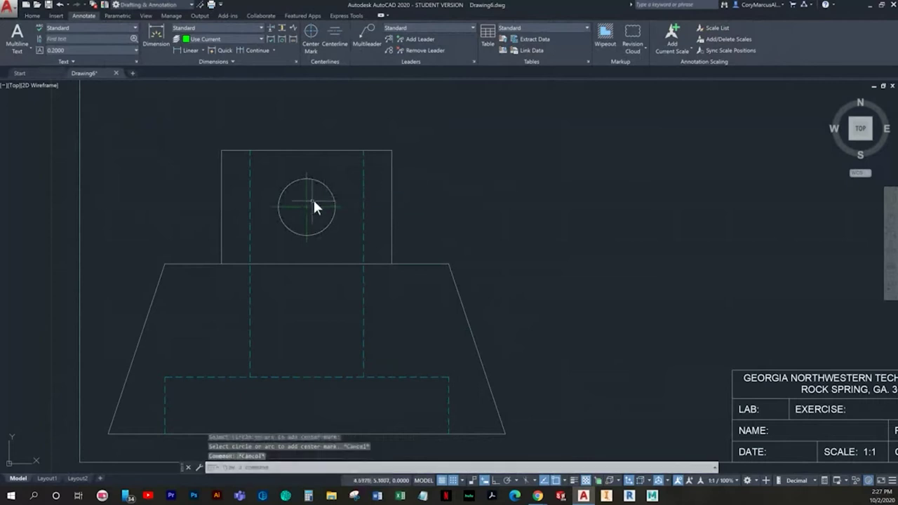
Turn off grid Snap and enable Quadrant object snap while selecting the center mark
{"action": "left_click", "coordinate": [309, 202]}
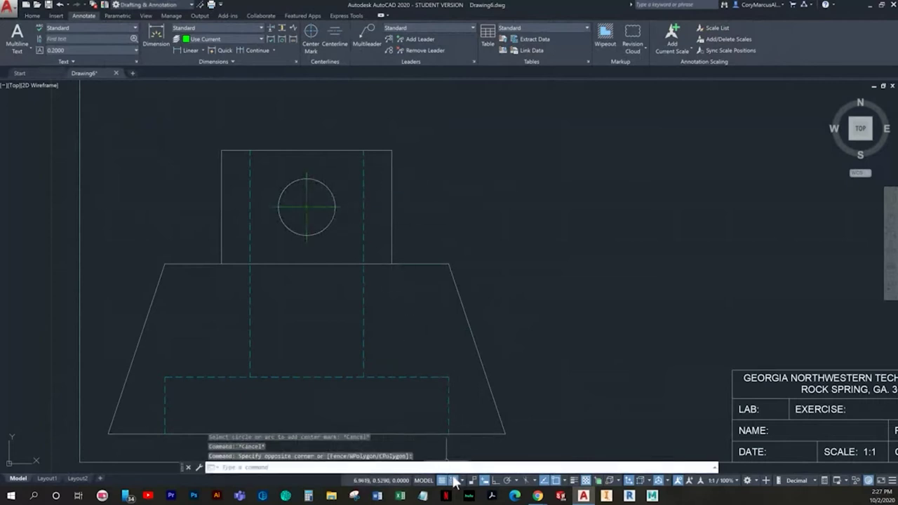
{"action": "left_click", "coordinate": [455, 481]}
{"action": "left_click", "coordinate": [314, 179]}
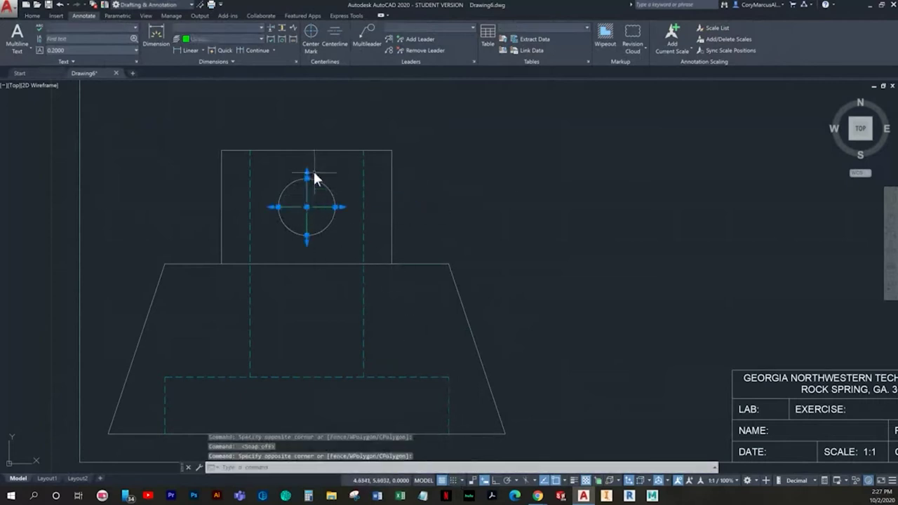
{"action": "scroll", "coordinate": [307, 190], "scroll_direction": "up", "scroll_amount": 2}
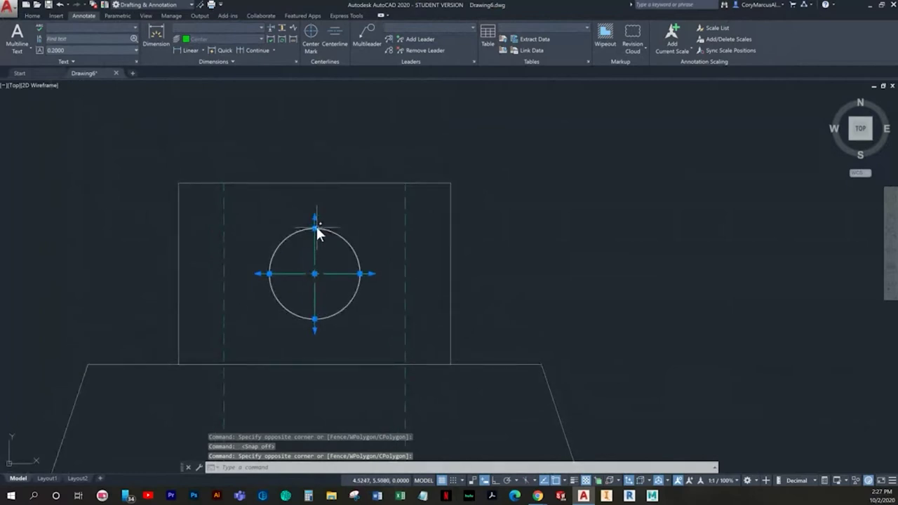
{"action": "left_click", "coordinate": [314, 228]}
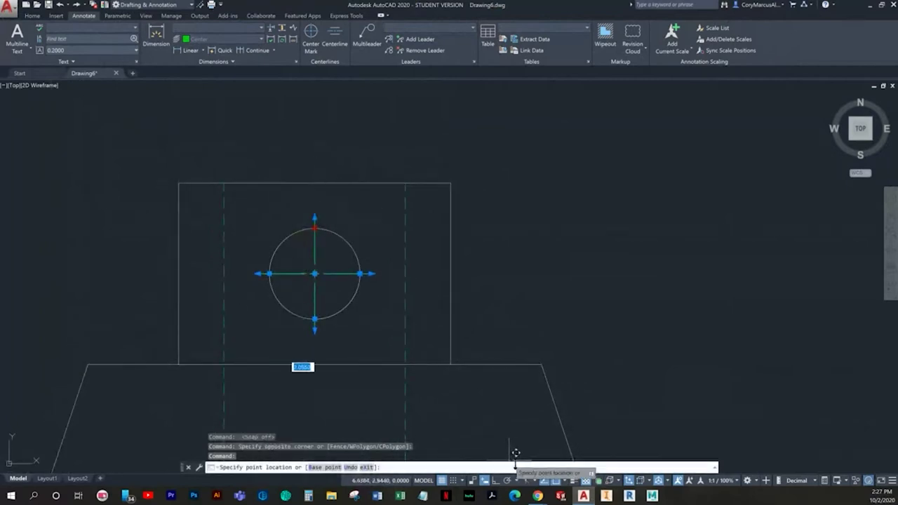
{"action": "left_click", "coordinate": [550, 483]}
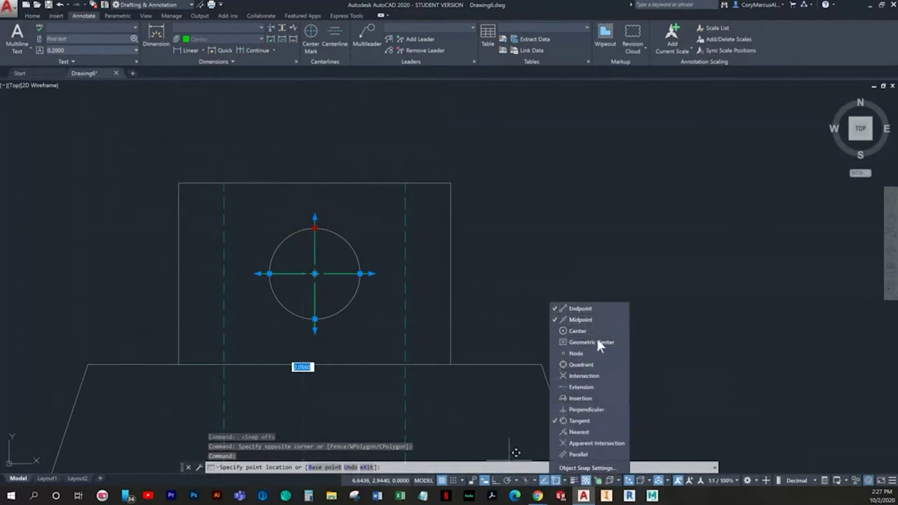
{"action": "left_click", "coordinate": [583, 364]}
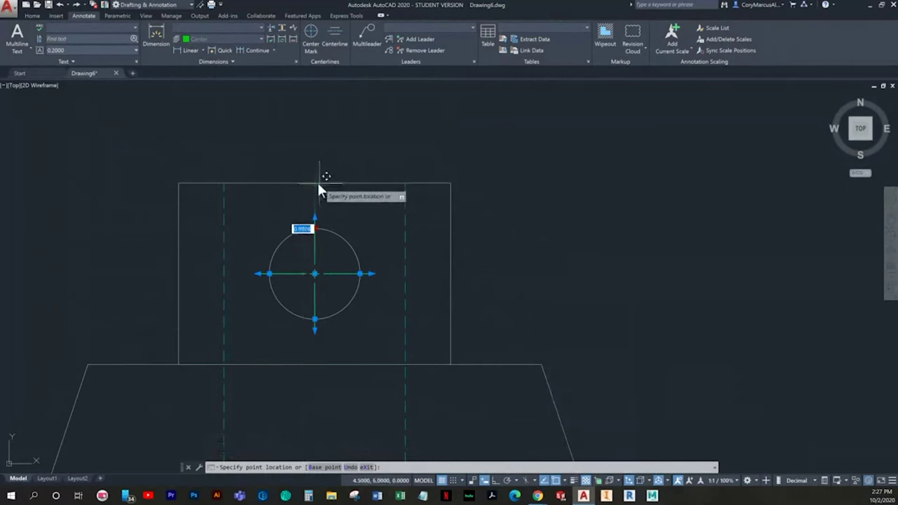
{"action": "key", "text": "Escape"}
Stretch the center mark's vertical line down through the jar to its base
{"action": "scroll", "coordinate": [353, 245], "scroll_direction": "down", "scroll_amount": 4}
{"action": "middle_click_drag", "start_coordinate": [353, 258], "coordinate": [353, 203]}
{"action": "scroll", "coordinate": [354, 203], "scroll_direction": "up", "scroll_amount": 4}
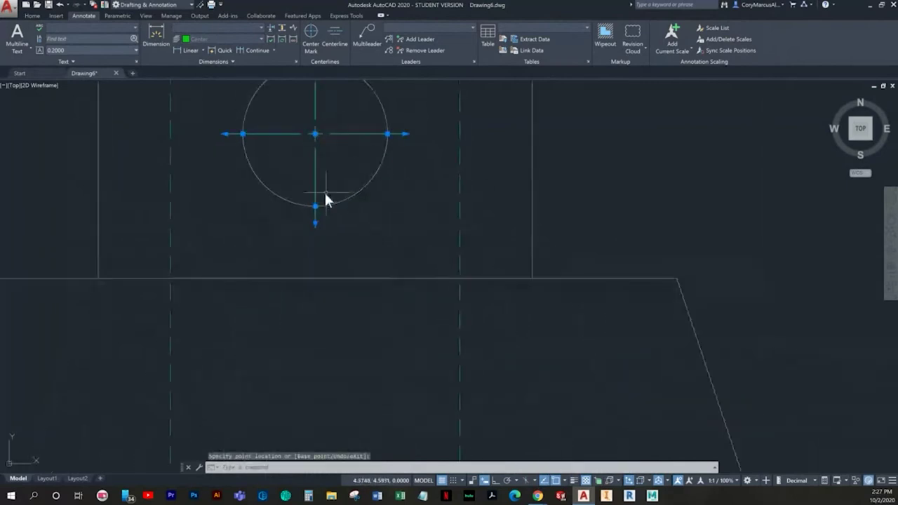
{"action": "key", "text": "Escape"}
{"action": "left_click", "coordinate": [315, 208]}
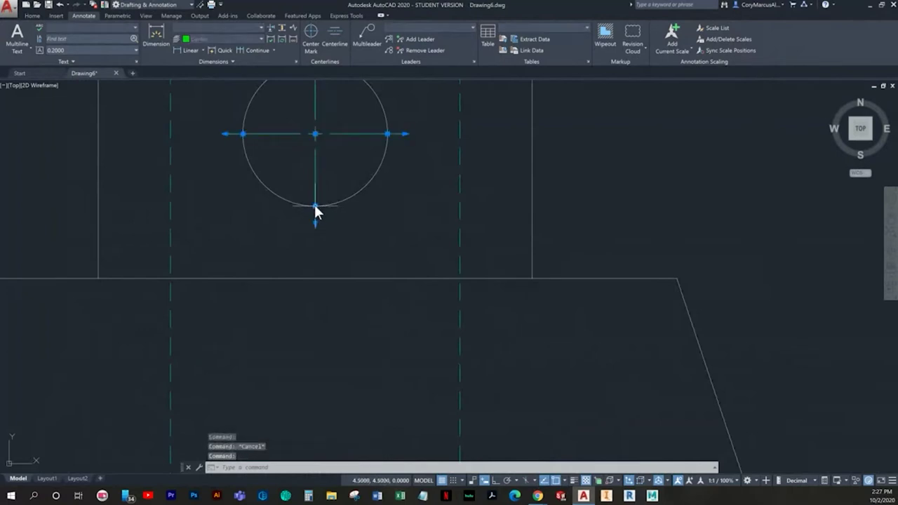
{"action": "left_click", "coordinate": [315, 207]}
{"action": "scroll", "coordinate": [316, 225], "scroll_direction": "down", "scroll_amount": 3}
{"action": "middle_click_drag", "start_coordinate": [315, 231], "coordinate": [290, 97]}
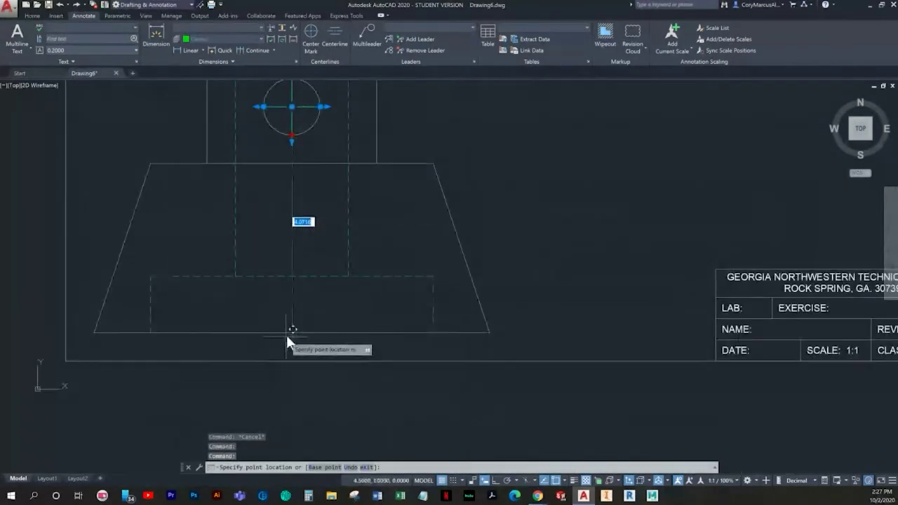
{"action": "key", "text": "Escape"}
{"action": "scroll", "coordinate": [327, 346], "scroll_direction": "down", "scroll_amount": 3}
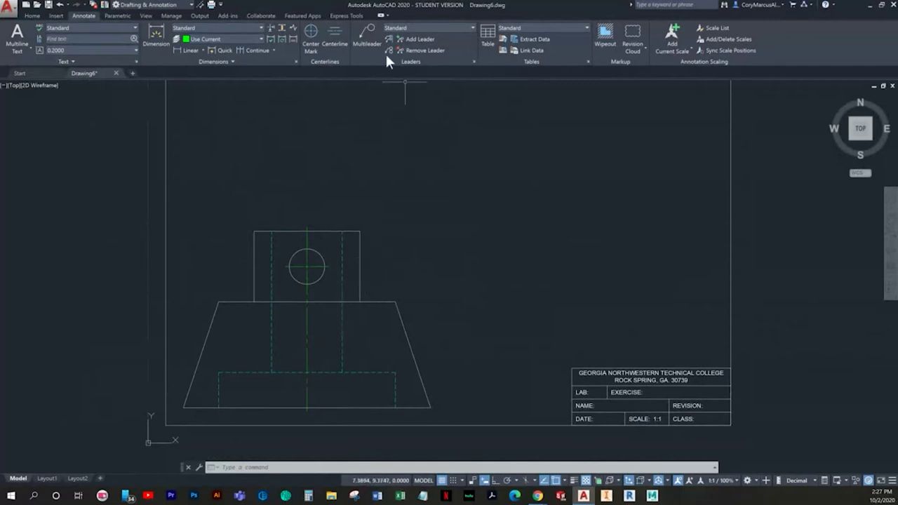
Enlarge the Layer Properties palette, widen its Color column, and open the Object layer's colours
{"action": "left_click", "coordinate": [32, 16]}
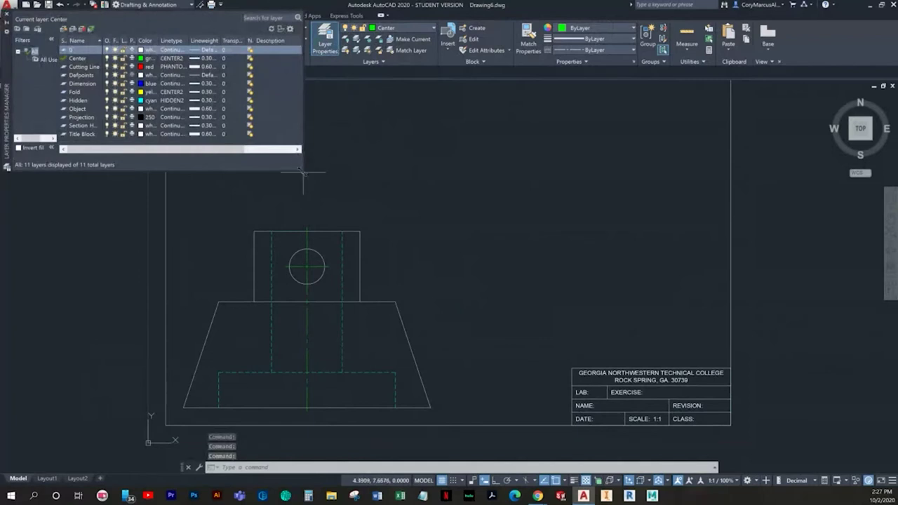
{"action": "left_click_drag", "start_coordinate": [302, 168], "coordinate": [525, 269]}
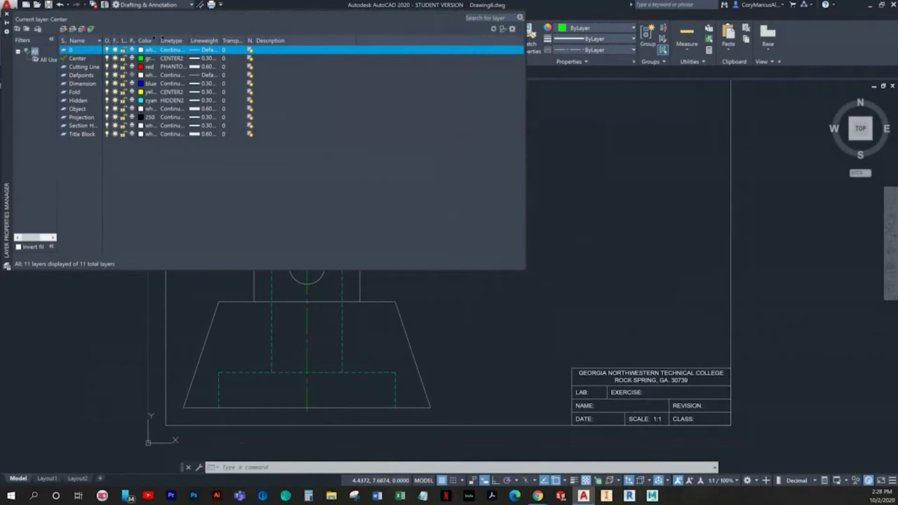
{"action": "left_click_drag", "start_coordinate": [157, 40], "coordinate": [202, 40]}
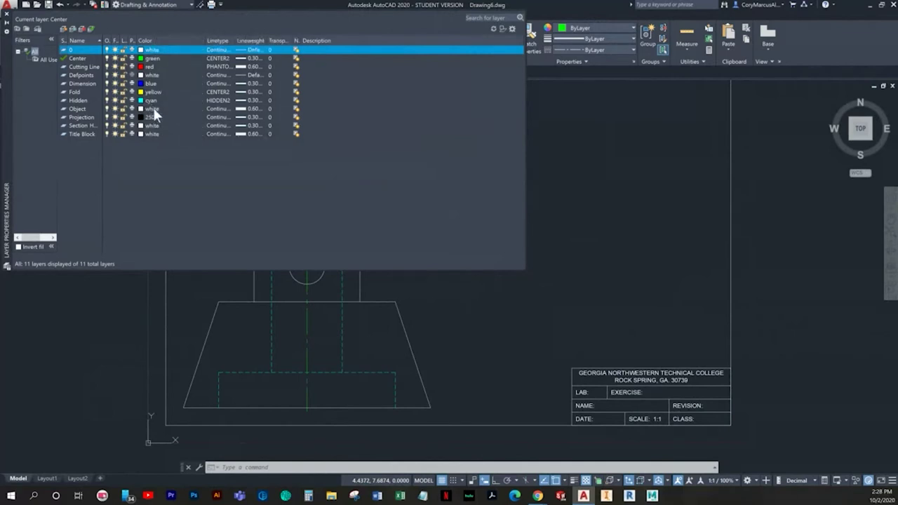
{"action": "left_click", "coordinate": [153, 109]}
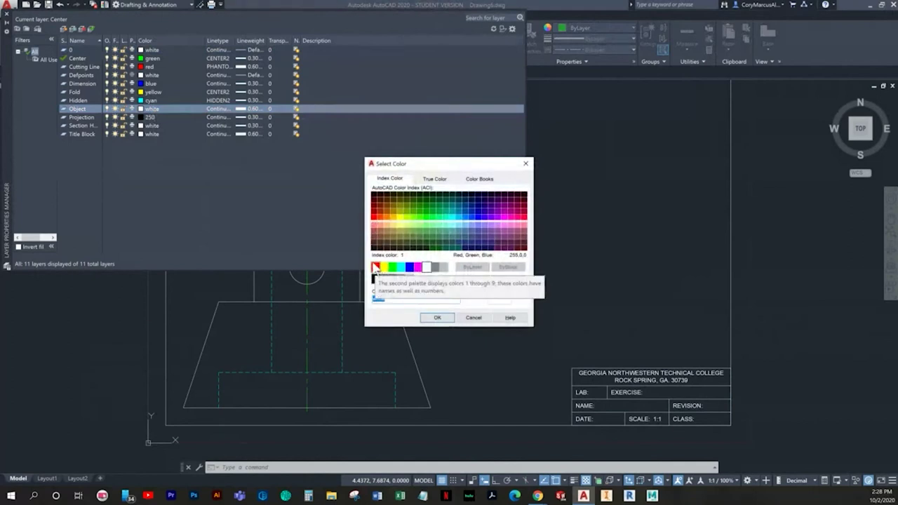
Load the ACAD_ISO05W100 linetype, leaving the Object layer's colour and linetype unchanged
{"action": "left_click", "coordinate": [467, 317]}
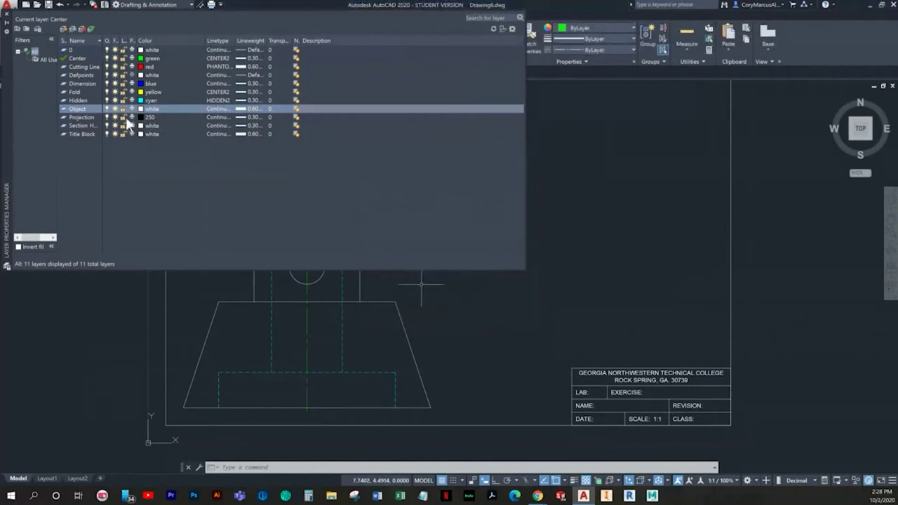
{"action": "left_click", "coordinate": [223, 109]}
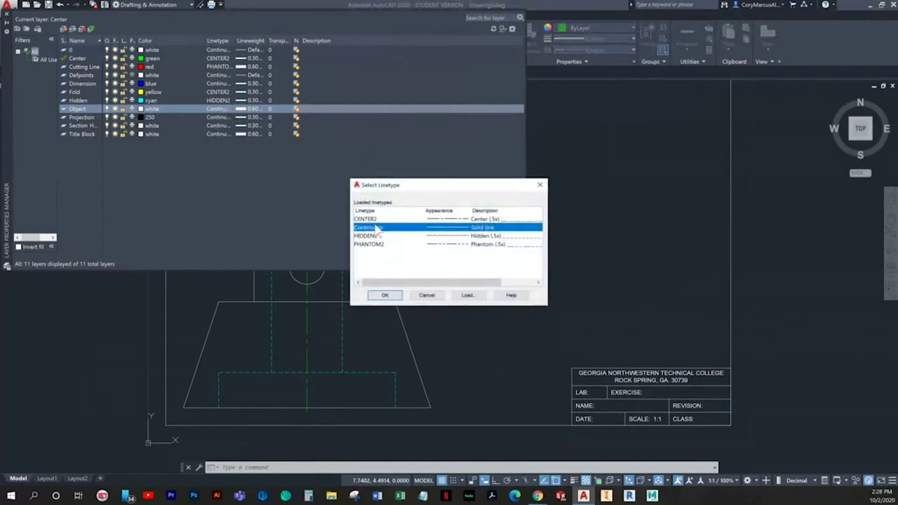
{"action": "left_click", "coordinate": [467, 295]}
{"action": "left_click", "coordinate": [420, 251]}
{"action": "left_click", "coordinate": [408, 305]}
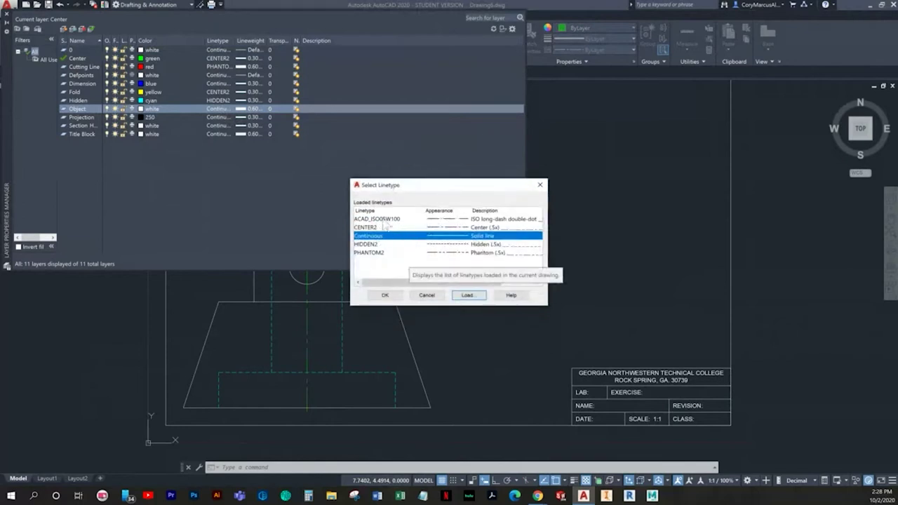
{"action": "left_click", "coordinate": [385, 220]}
{"action": "left_click", "coordinate": [435, 296]}
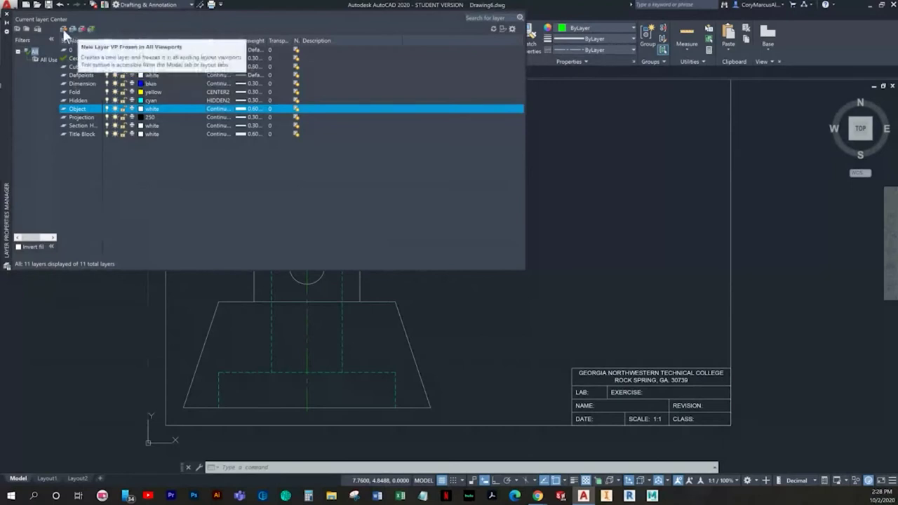
Close the Layer Properties Manager and clear any active command
{"action": "left_click", "coordinate": [6, 13]}
{"action": "scroll", "coordinate": [295, 196], "scroll_direction": "down", "scroll_amount": 2}
{"action": "key", "text": "Escape"}
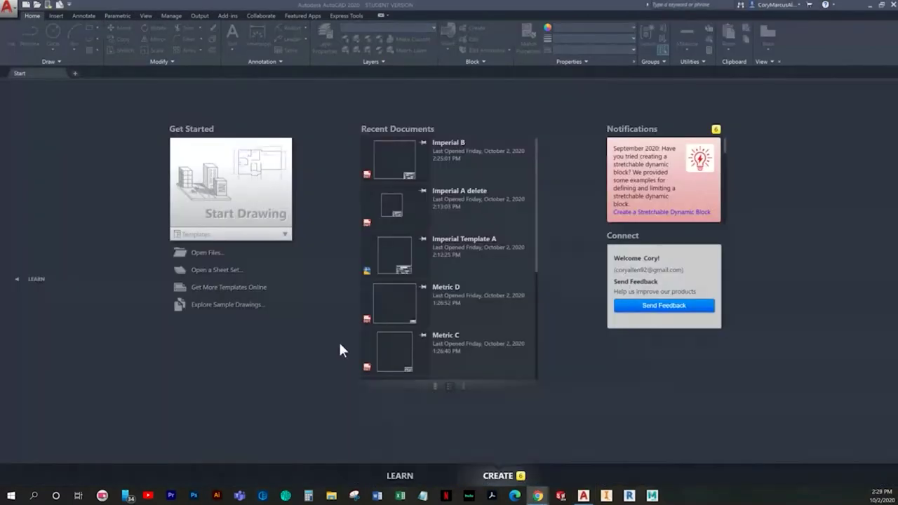
Start a new drawing from the Imperial B template
{"action": "left_click", "coordinate": [28, 7]}
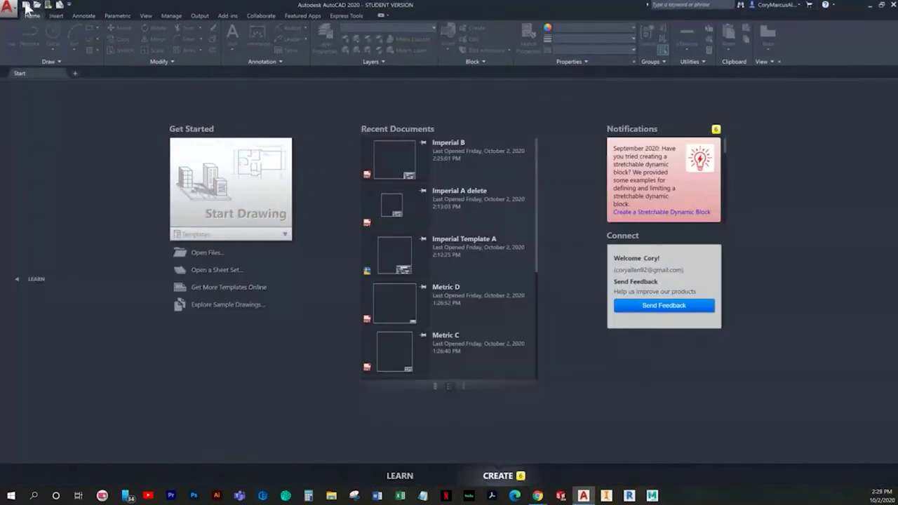
{"action": "left_click", "coordinate": [26, 6]}
{"action": "double_click", "coordinate": [384, 263]}
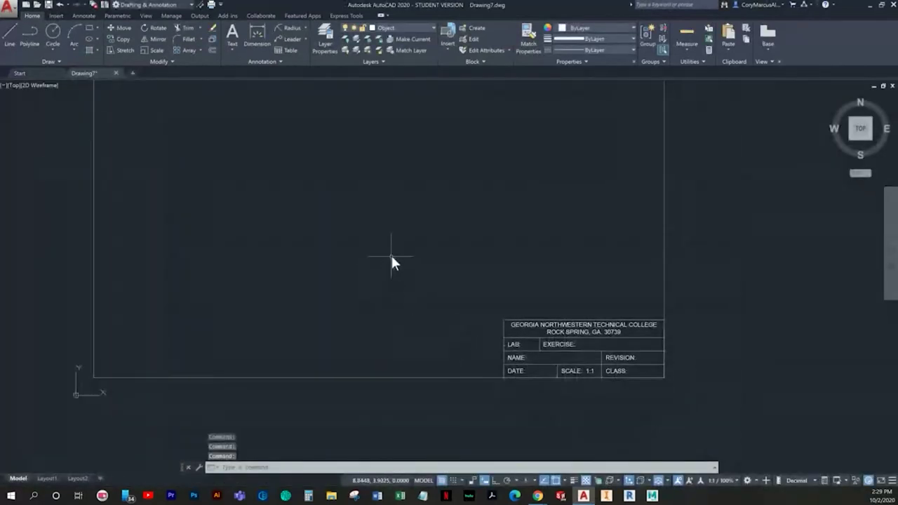
Start LINE with Snap on and Osnap off, framing the border's lower-left area
{"action": "left_click", "coordinate": [10, 35]}
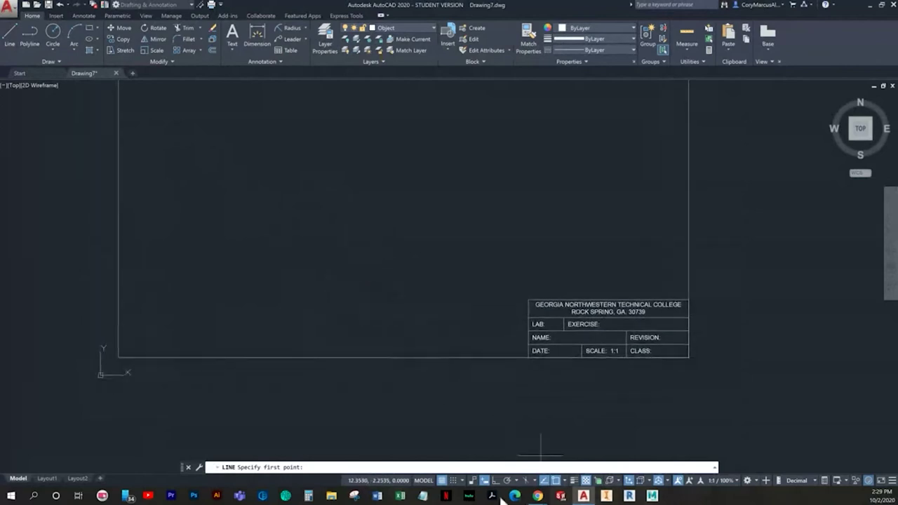
{"action": "left_click", "coordinate": [453, 482]}
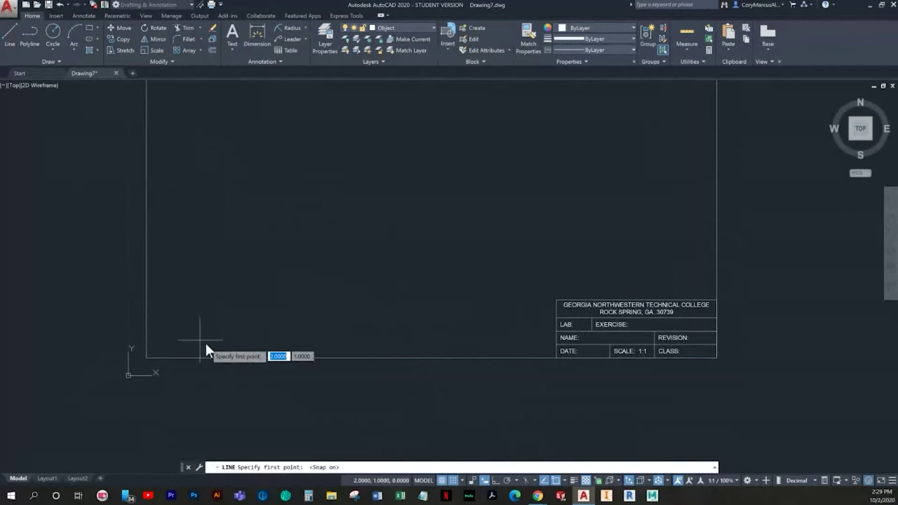
{"action": "scroll", "coordinate": [211, 345], "scroll_direction": "up", "scroll_amount": 2}
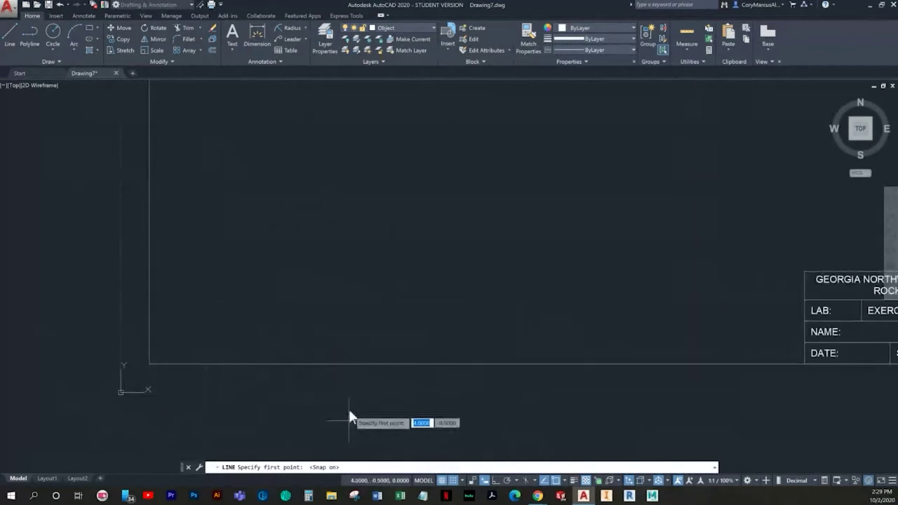
{"action": "middle_click_drag", "start_coordinate": [337, 394], "coordinate": [236, 403]}
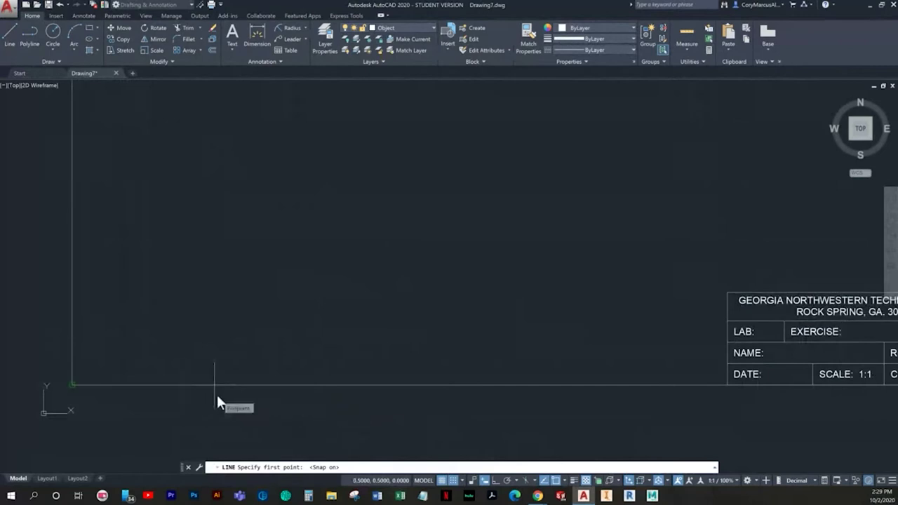
{"action": "left_click", "coordinate": [556, 480]}
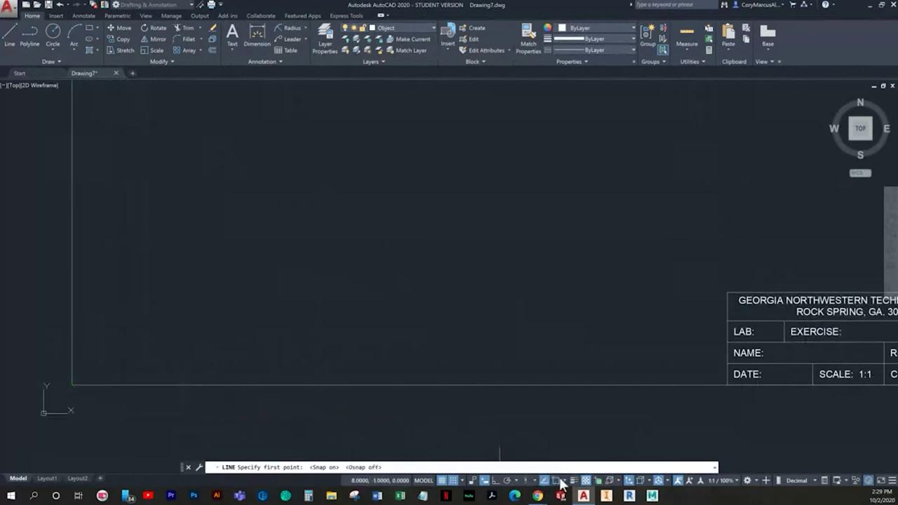
{"action": "middle_click_drag", "start_coordinate": [118, 336], "coordinate": [155, 325]}
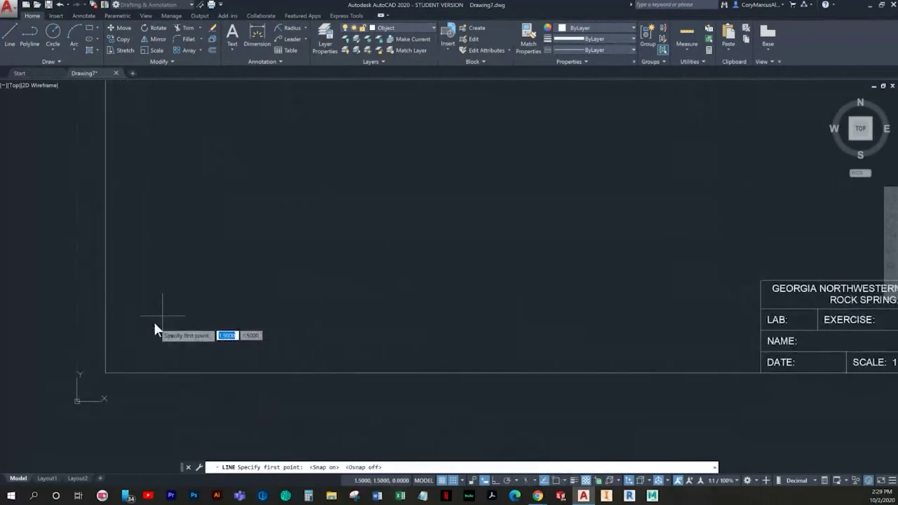
Draw a low 3.5-unit-wide rectangle on the border's bottom edge, left of centre
{"action": "left_click", "coordinate": [239, 386]}
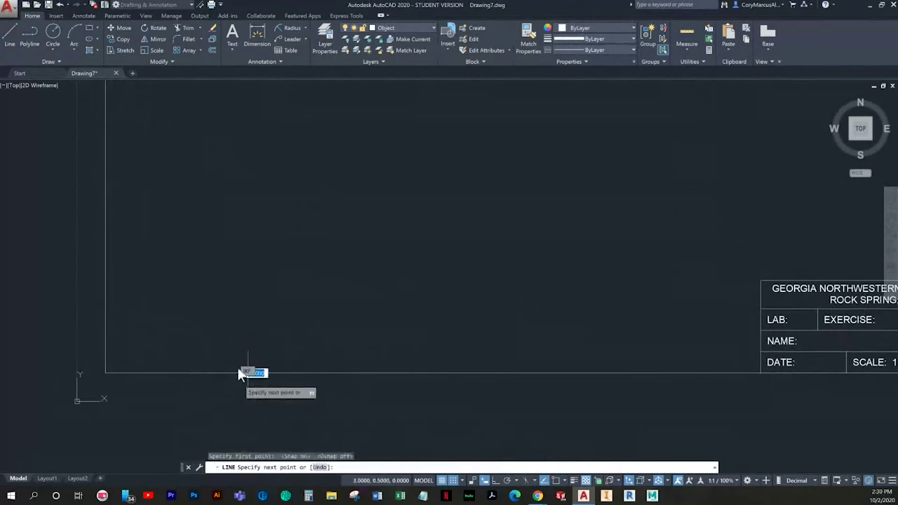
{"action": "left_click", "coordinate": [239, 354]}
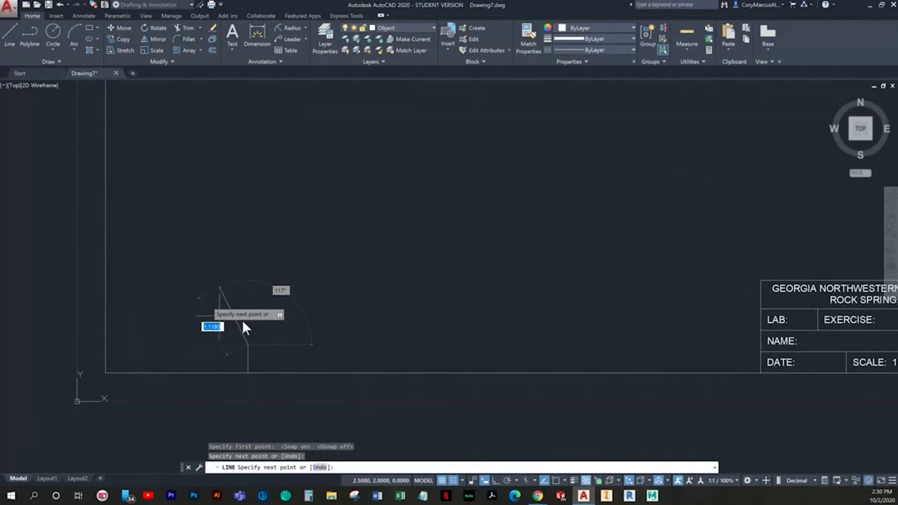
{"action": "key", "text": "Return"}
{"action": "key", "text": "Return"}
{"action": "left_click", "coordinate": [247, 368]}
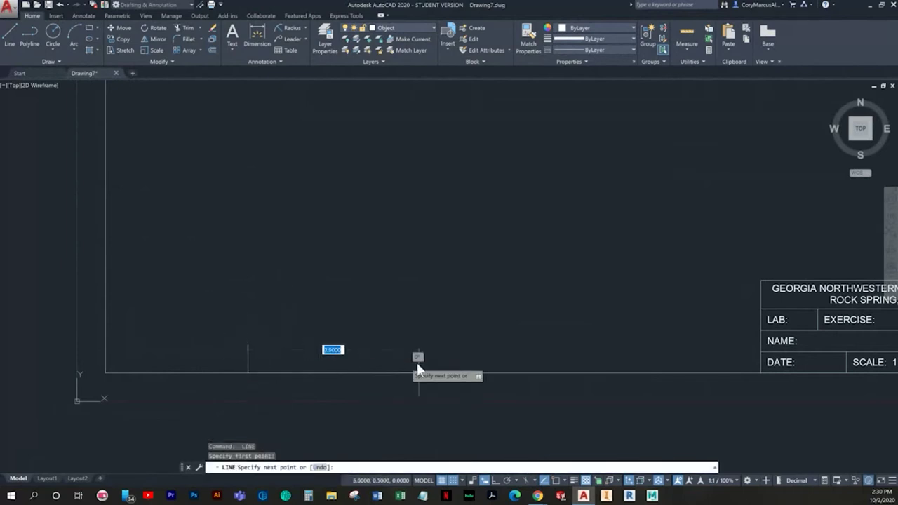
{"action": "left_click", "coordinate": [467, 362]}
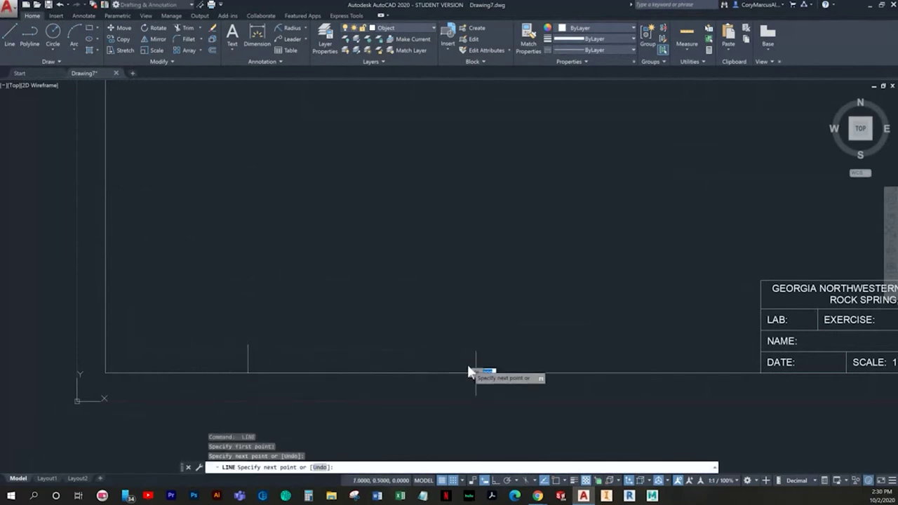
{"action": "left_click", "coordinate": [470, 346]}
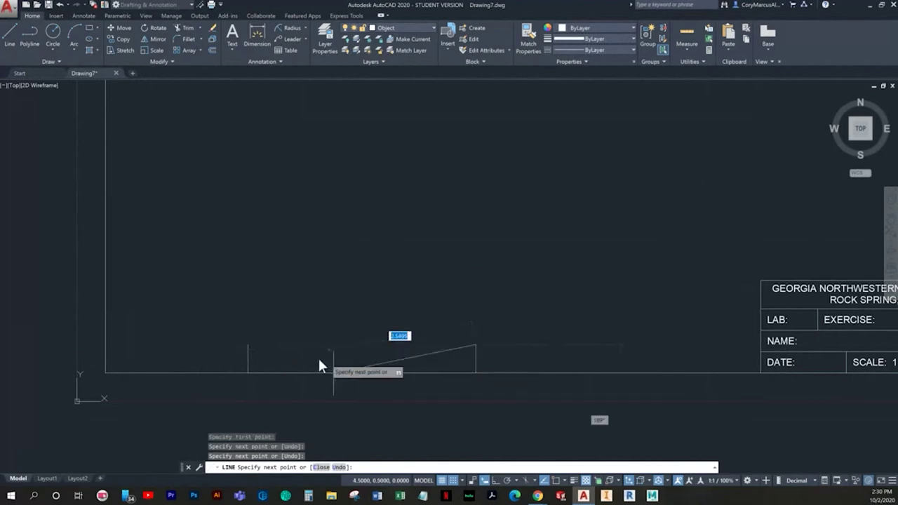
{"action": "left_click", "coordinate": [250, 350]}
{"action": "key", "text": "Escape"}
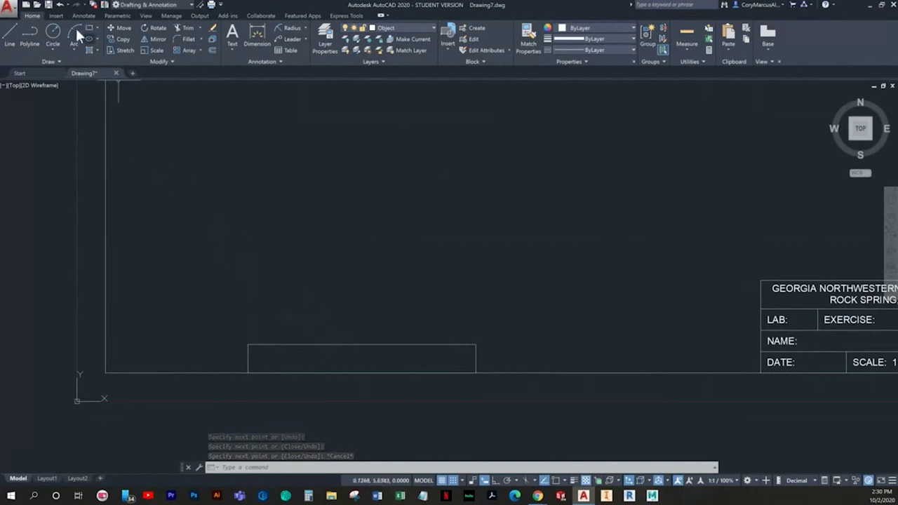
{"action": "left_click", "coordinate": [52, 31]}
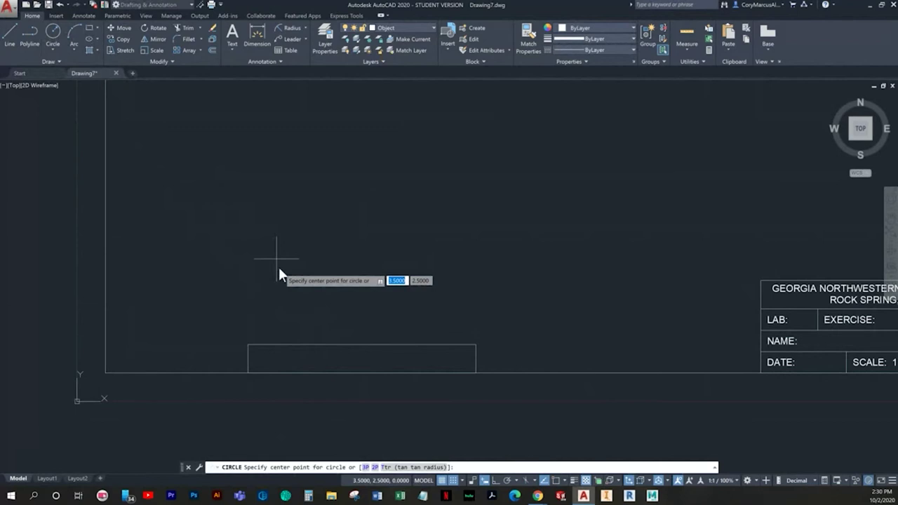
Place the large circle's centre above the small rectangle
{"action": "middle_click_drag", "start_coordinate": [278, 268], "coordinate": [274, 265]}
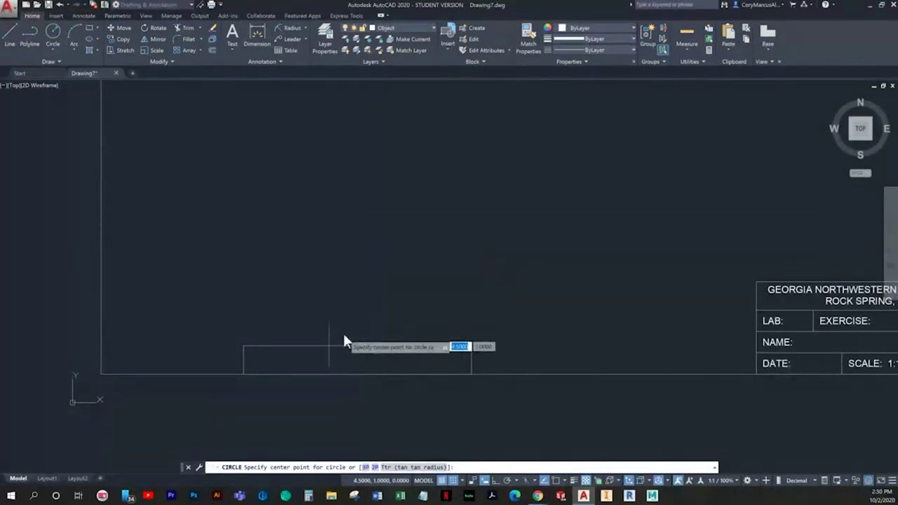
{"action": "left_click", "coordinate": [342, 181]}
{"action": "key", "text": "Escape"}
{"action": "key", "text": "Return"}
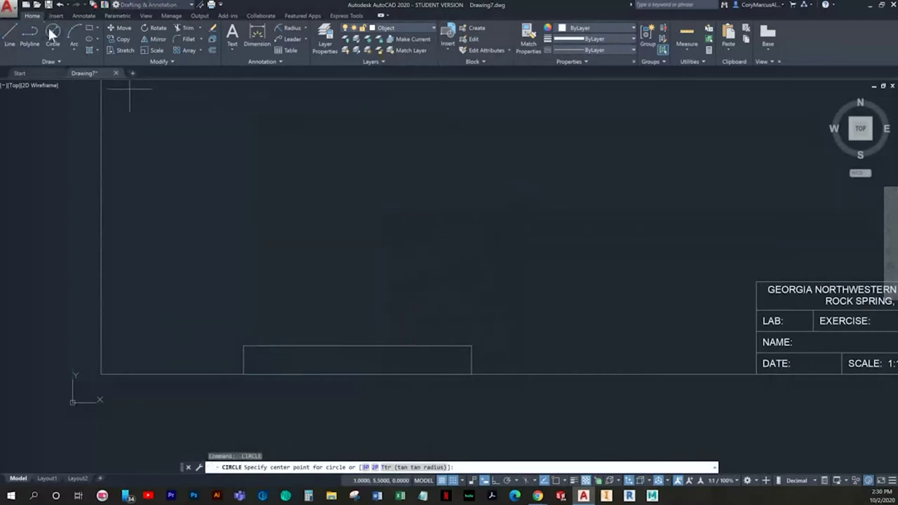
{"action": "left_click", "coordinate": [355, 176]}
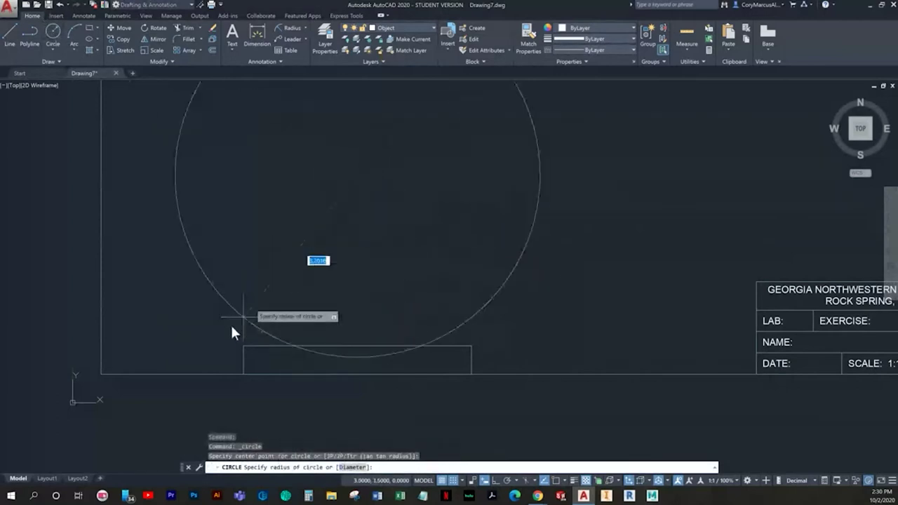
Turn Osnap on and Snap off, set the circle's radius, and view the whole drawing
{"action": "scroll", "coordinate": [231, 344], "scroll_direction": "up", "scroll_amount": 4}
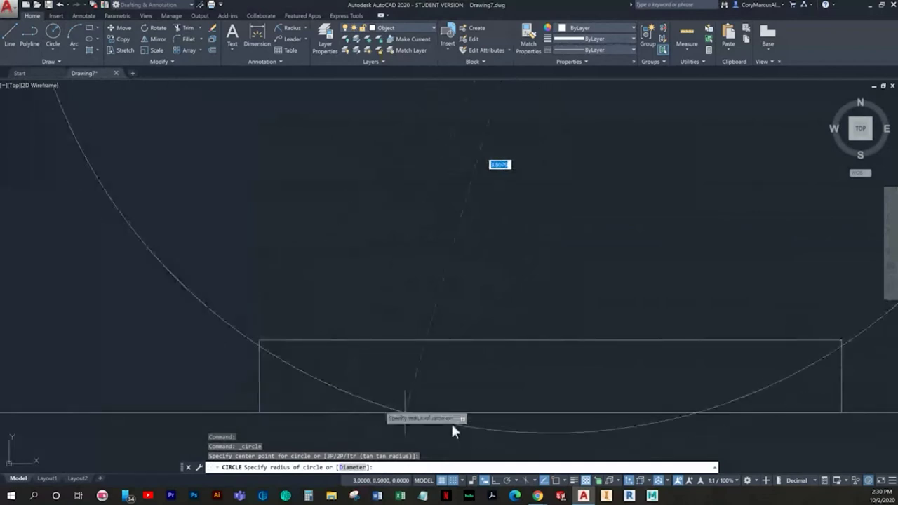
{"action": "left_click", "coordinate": [556, 481]}
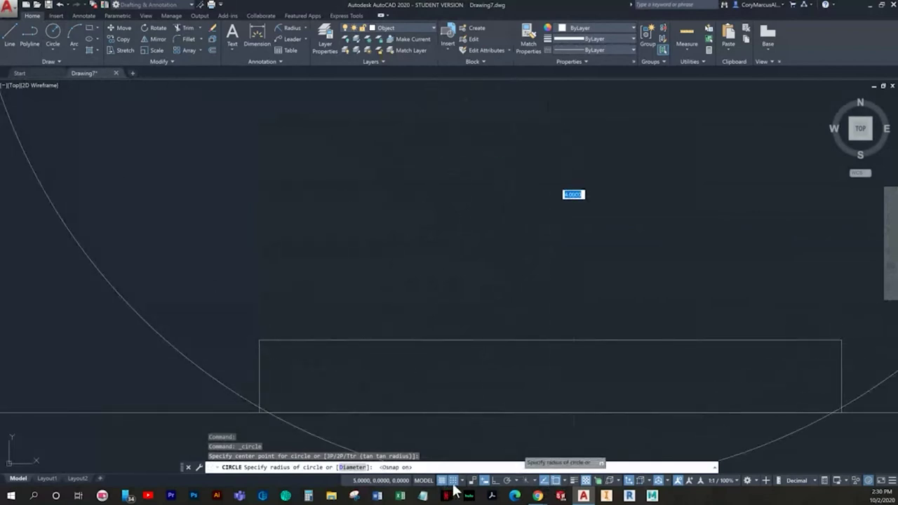
{"action": "left_click", "coordinate": [453, 482]}
{"action": "scroll", "coordinate": [246, 346], "scroll_direction": "up", "scroll_amount": 3}
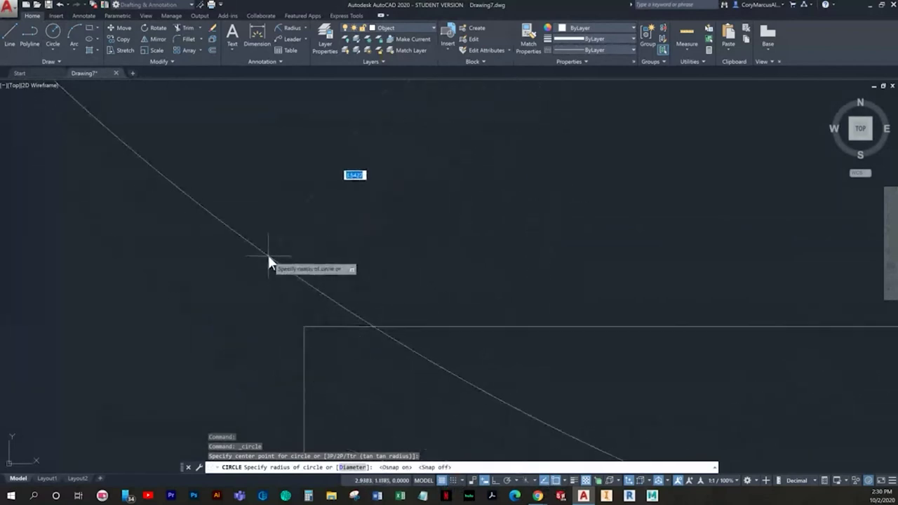
{"action": "key", "text": "Escape"}
{"action": "scroll", "coordinate": [375, 344], "scroll_direction": "down", "scroll_amount": 1}
{"action": "scroll", "coordinate": [374, 334], "scroll_direction": "down", "scroll_amount": 7}
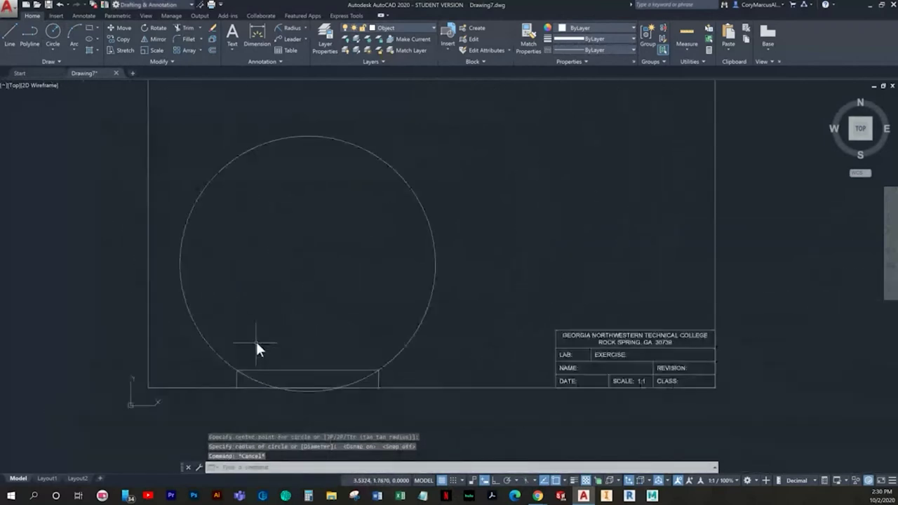
{"action": "middle_click_drag", "start_coordinate": [256, 344], "coordinate": [276, 360]}
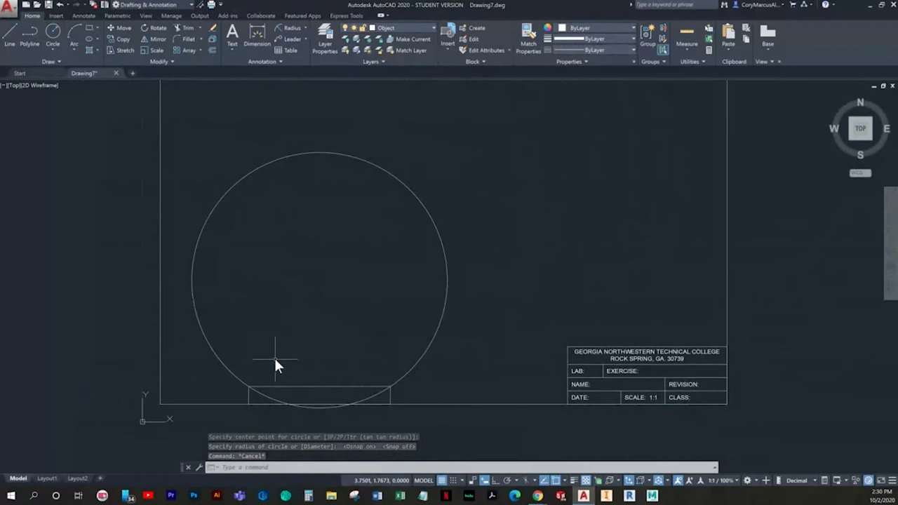
{"action": "mouse_move", "coordinate": [275, 360]}
{"action": "middle_mouse_down"}
{"action": "mouse_move", "coordinate": [282, 365]}
{"action": "mouse_move", "coordinate": [146, 120]}
{"action": "middle_mouse_up"}
{"action": "left_click", "coordinate": [11, 35]}
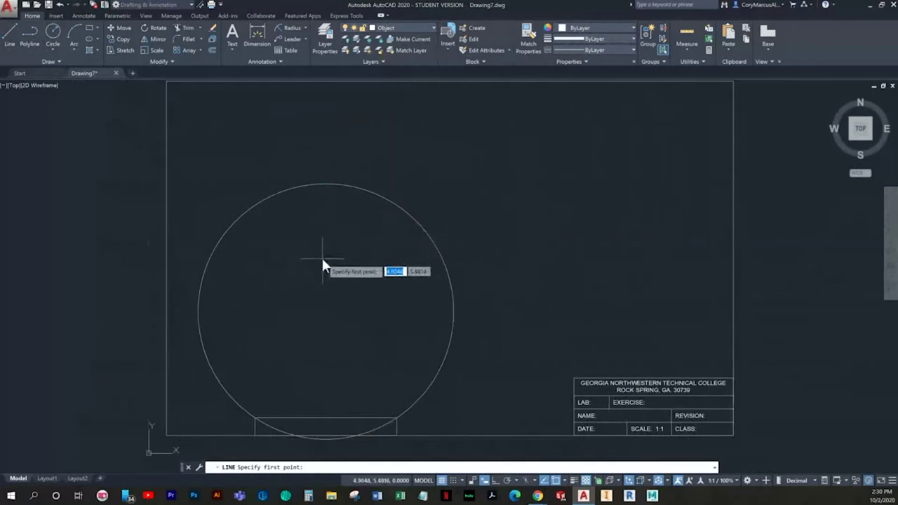
With Snap on and Osnap off, draw a narrow rectangle straddling the circle's top
{"action": "middle_click_drag", "start_coordinate": [321, 256], "coordinate": [320, 279]}
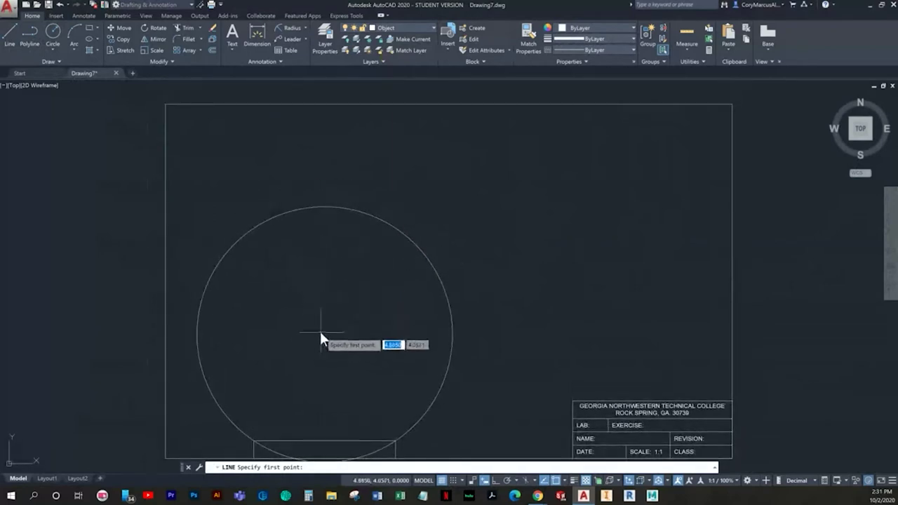
{"action": "left_click", "coordinate": [454, 480]}
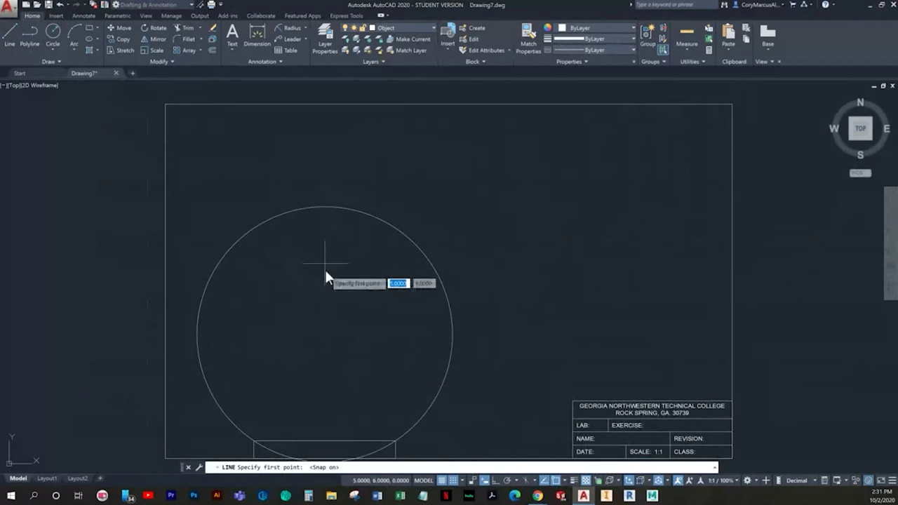
{"action": "left_click", "coordinate": [556, 480]}
{"action": "left_click", "coordinate": [255, 228]}
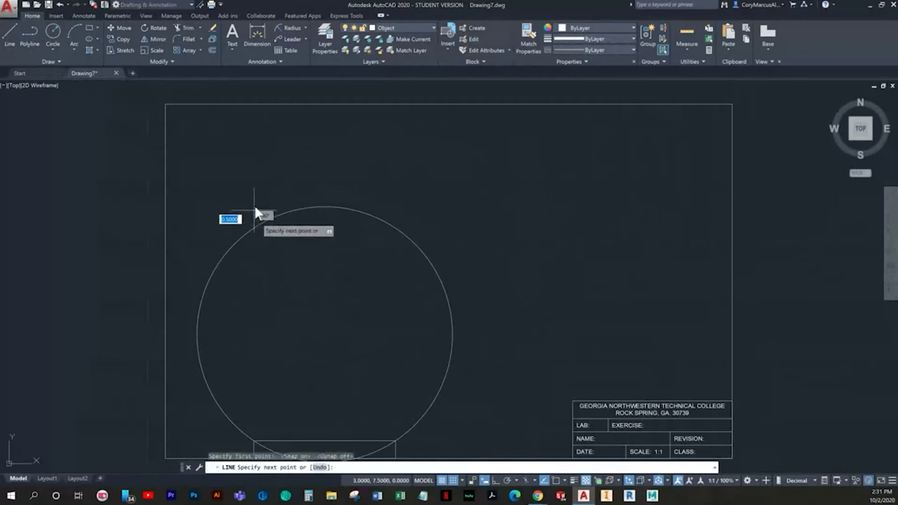
{"action": "left_click", "coordinate": [254, 208]}
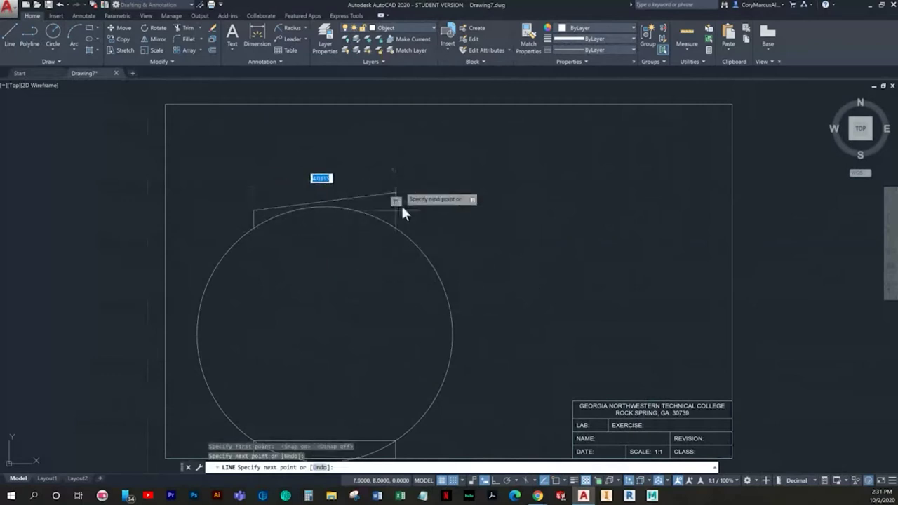
{"action": "middle_click_drag", "start_coordinate": [408, 214], "coordinate": [450, 228]}
{"action": "scroll", "coordinate": [453, 226], "scroll_direction": "up", "scroll_amount": 2}
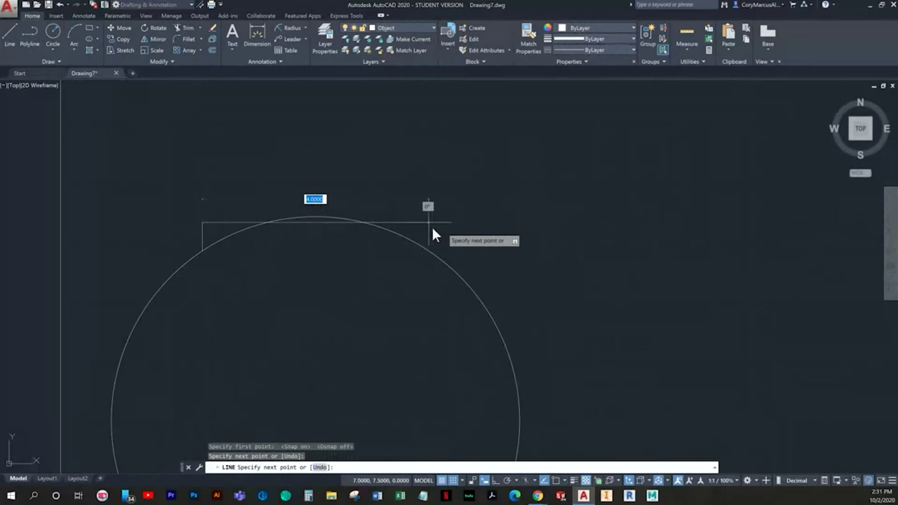
{"action": "left_click", "coordinate": [431, 225]}
{"action": "left_click", "coordinate": [431, 251]}
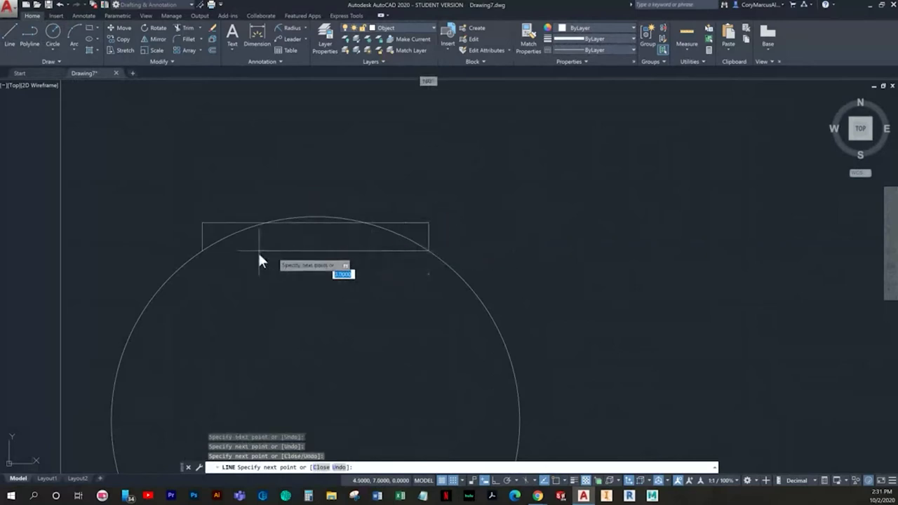
{"action": "left_click", "coordinate": [204, 251]}
{"action": "key", "text": "Escape"}
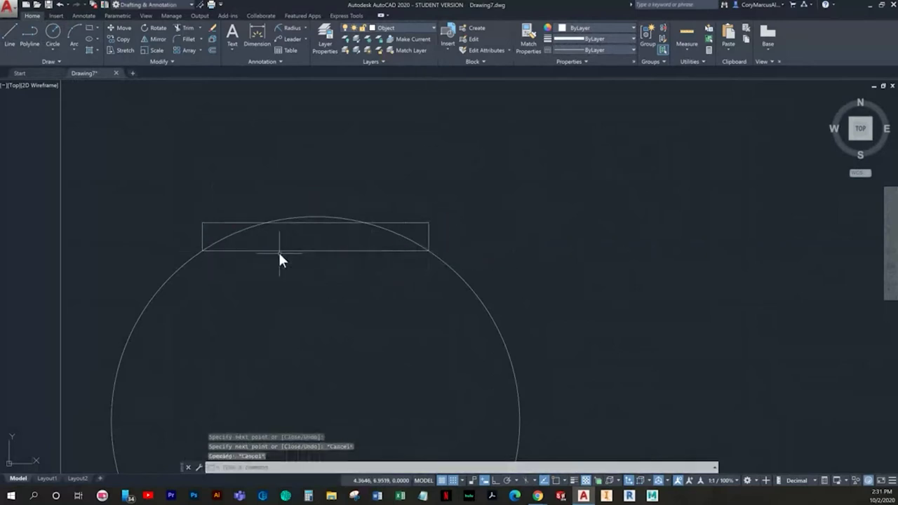
Trim the circle's arc above and inside the top rectangle with TR
{"action": "type", "text": "tr"}
{"action": "key", "text": "Return"}
{"action": "scroll", "coordinate": [280, 251], "scroll_direction": "up", "scroll_amount": 4}
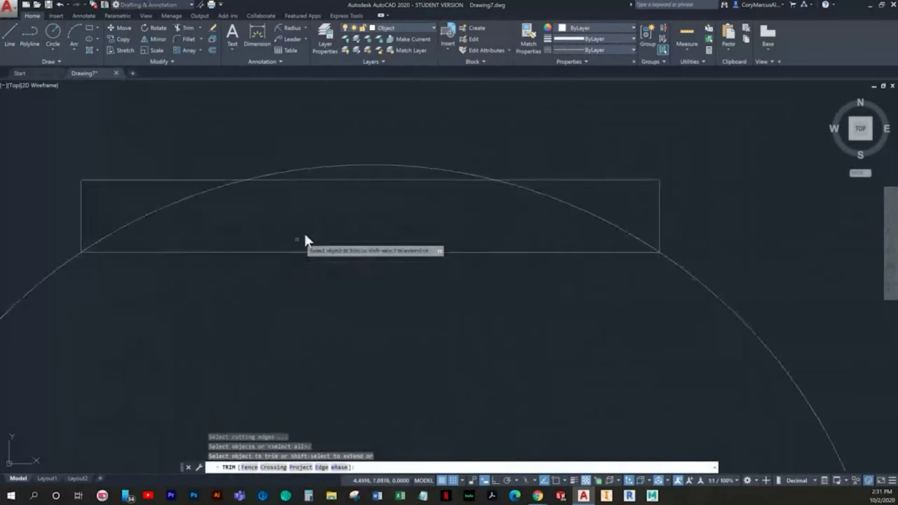
{"action": "left_click", "coordinate": [339, 169]}
{"action": "left_click", "coordinate": [311, 135]}
{"action": "left_click", "coordinate": [158, 217]}
{"action": "left_click", "coordinate": [583, 219]}
{"action": "scroll", "coordinate": [484, 141], "scroll_direction": "down", "scroll_amount": 4}
{"action": "scroll", "coordinate": [363, 245], "scroll_direction": "up", "scroll_amount": 3}
{"action": "scroll", "coordinate": [349, 192], "scroll_direction": "up", "scroll_amount": 4}
Trim the circle's arc below and inside the bottom rectangle
{"action": "left_click", "coordinate": [499, 256]}
{"action": "left_click", "coordinate": [280, 198]}
{"action": "left_click", "coordinate": [581, 218]}
{"action": "left_click", "coordinate": [727, 212]}
{"action": "scroll", "coordinate": [680, 221], "scroll_direction": "down", "scroll_amount": 3}
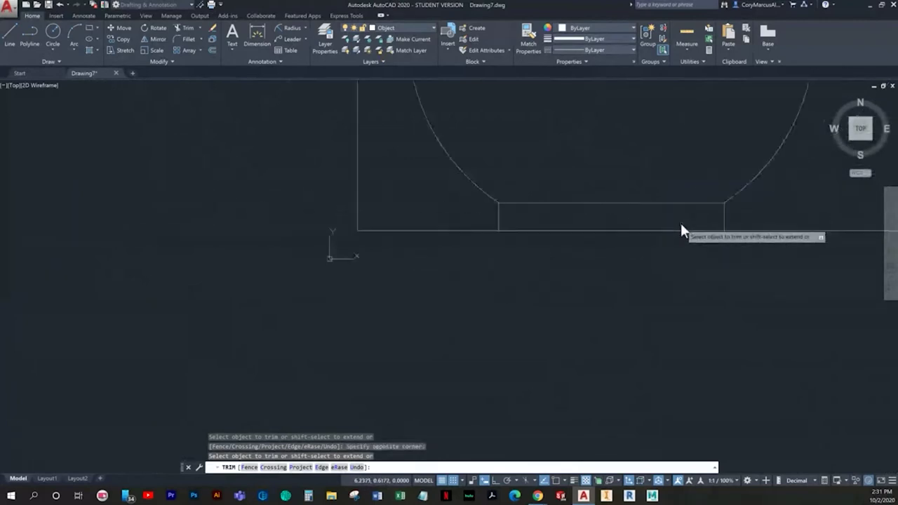
{"action": "middle_click_drag", "start_coordinate": [680, 221], "coordinate": [472, 395]}
{"action": "scroll", "coordinate": [428, 310], "scroll_direction": "down", "scroll_amount": 3}
{"action": "key", "text": "Escape"}
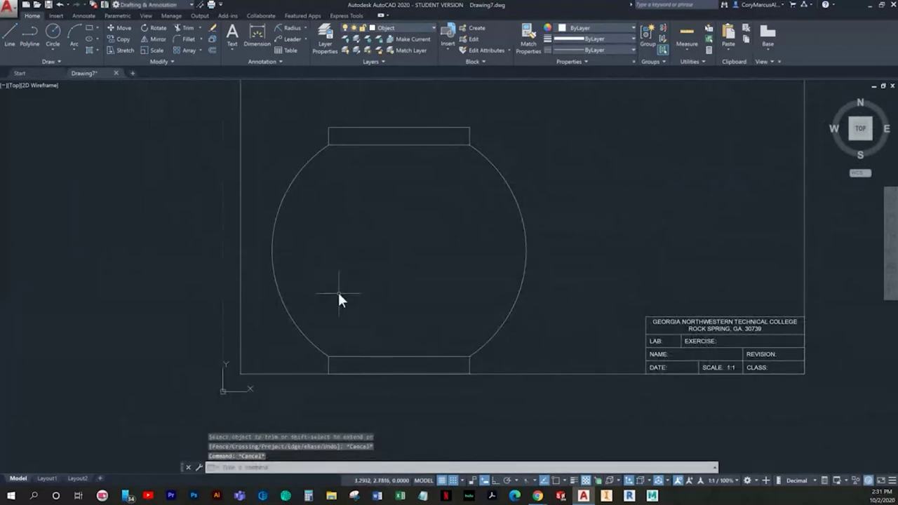
{"action": "left_click", "coordinate": [12, 32]}
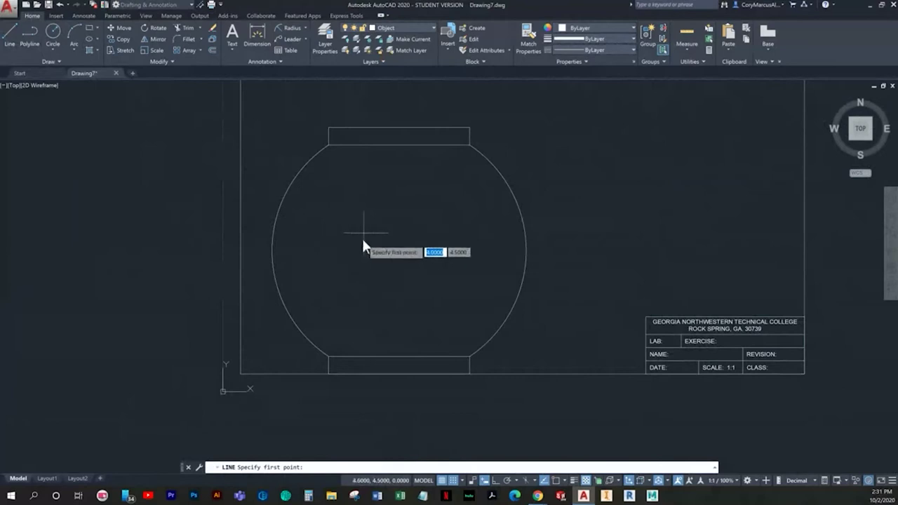
Draw two vertical lines through the jar between the top and bottom rectangles
{"action": "left_click", "coordinate": [347, 128]}
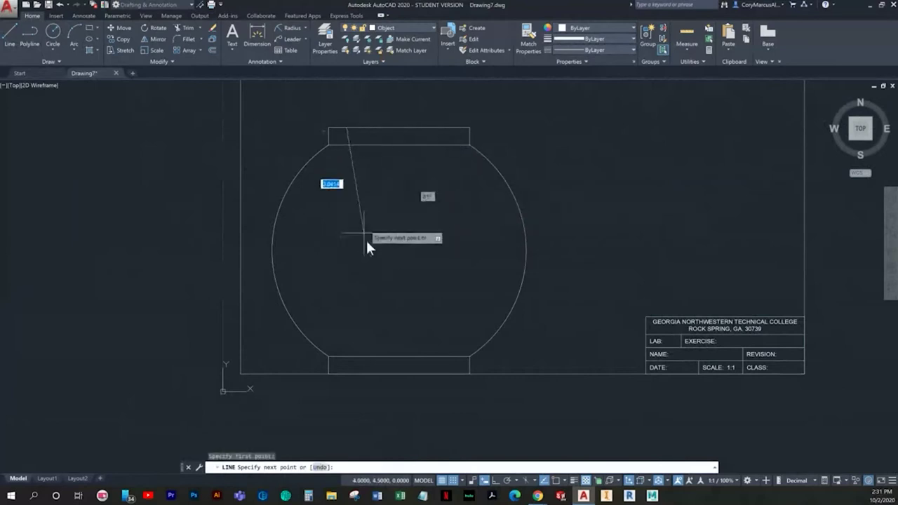
{"action": "scroll", "coordinate": [350, 355], "scroll_direction": "up", "scroll_amount": 2}
{"action": "left_click", "coordinate": [349, 355]}
{"action": "key", "text": "Return"}
{"action": "key", "text": "Return"}
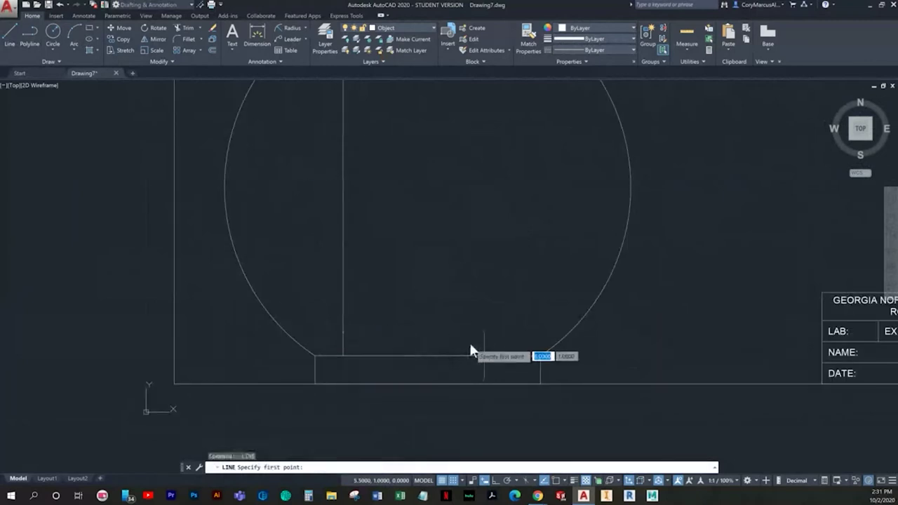
{"action": "left_click", "coordinate": [502, 355]}
{"action": "middle_click_drag", "start_coordinate": [499, 246], "coordinate": [457, 200]}
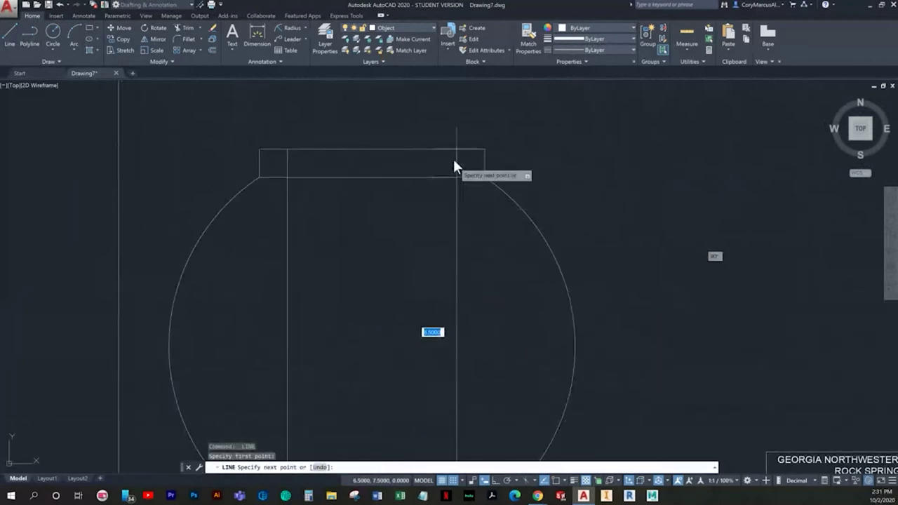
{"action": "key", "text": "Escape"}
{"action": "left_click", "coordinate": [458, 270]}
Put both vertical lines on the Hidden layer
{"action": "left_click", "coordinate": [271, 249]}
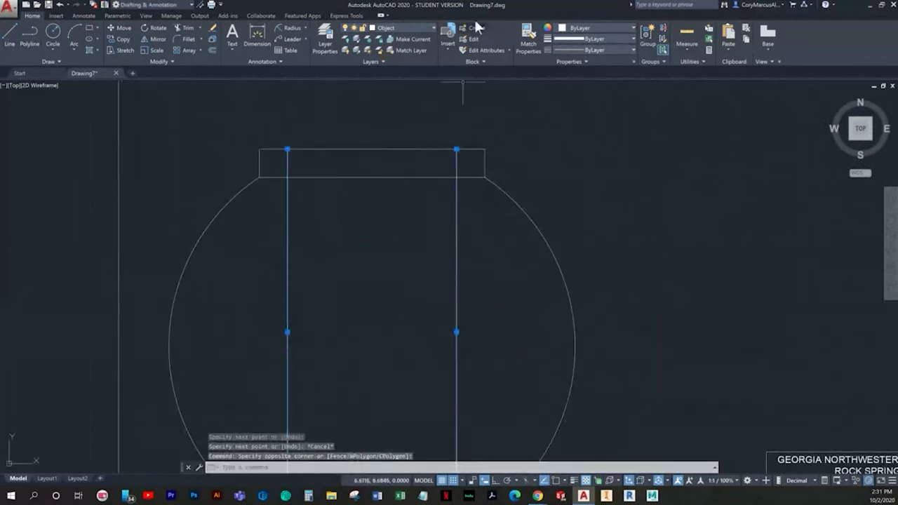
{"action": "left_click", "coordinate": [414, 28]}
{"action": "left_click", "coordinate": [388, 106]}
{"action": "key", "text": "Escape"}
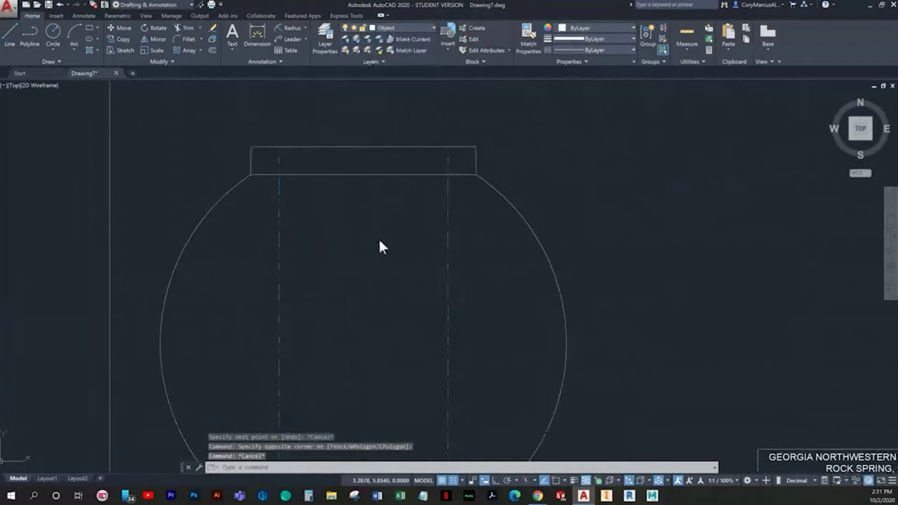
Begin another line from the top rectangle's lower edge
{"action": "middle_click_drag", "start_coordinate": [363, 295], "coordinate": [347, 266]}
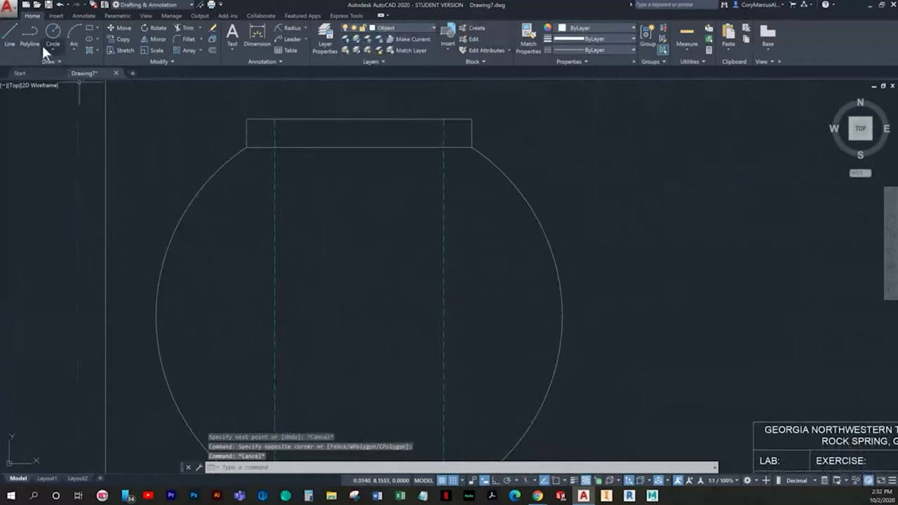
{"action": "left_click", "coordinate": [8, 35]}
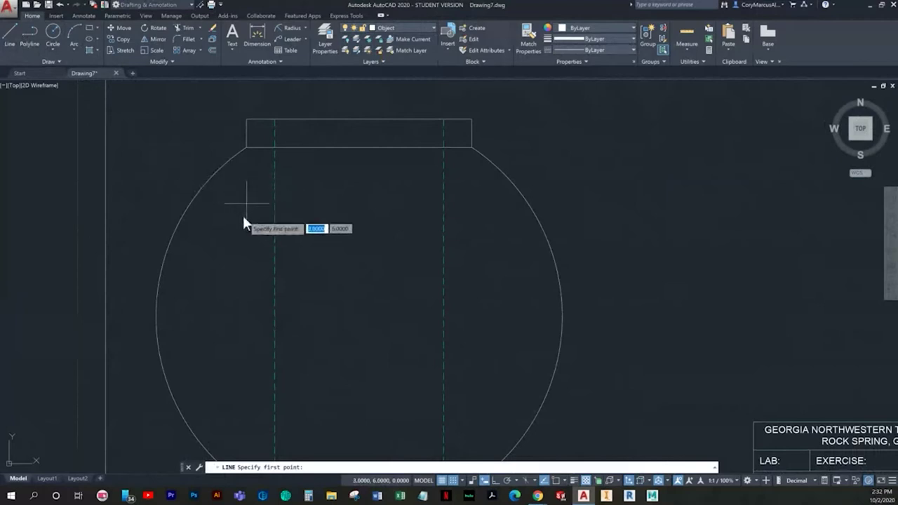
{"action": "scroll", "coordinate": [299, 205], "scroll_direction": "up", "scroll_amount": 2}
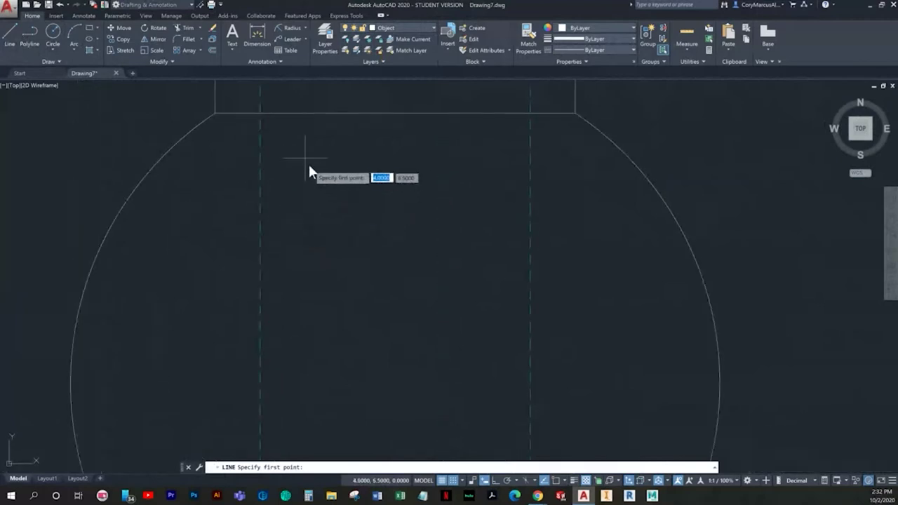
{"action": "left_click", "coordinate": [308, 133]}
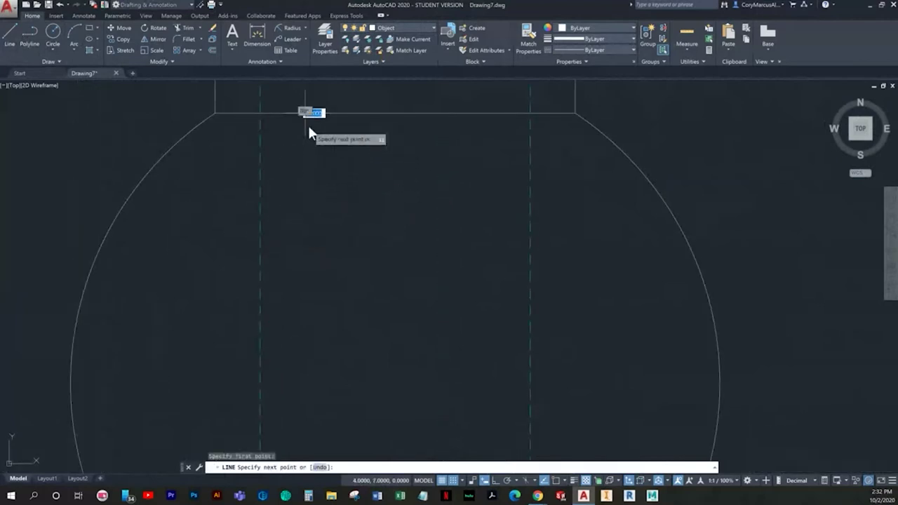
{"action": "middle_click_drag", "start_coordinate": [309, 133], "coordinate": [263, 277]}
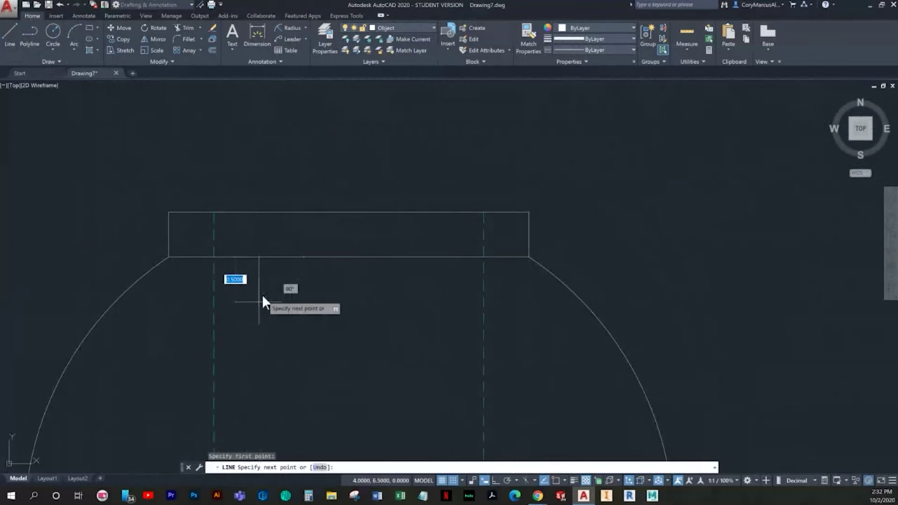
Draw a circle centred on the jar's centre, spanning between the dashed vertical lines
{"action": "key", "text": "Escape"}
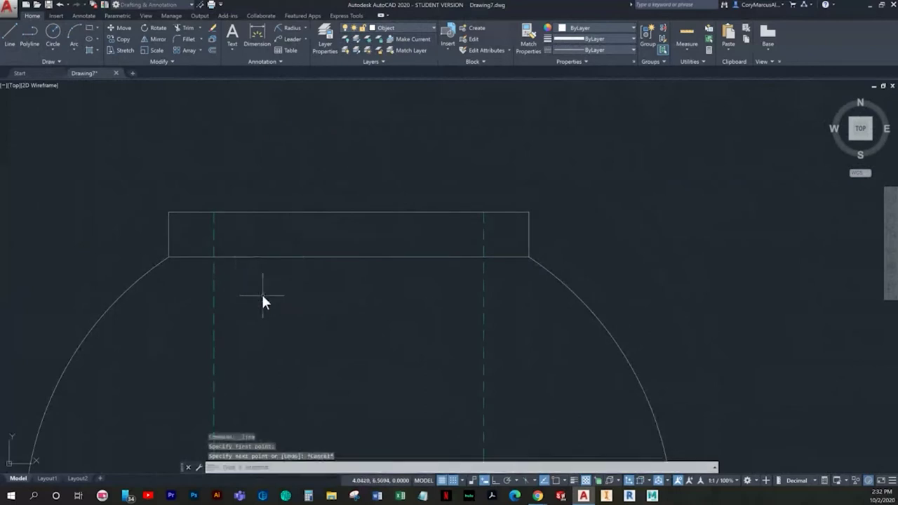
{"action": "scroll", "coordinate": [261, 295], "scroll_direction": "down", "scroll_amount": 4}
{"action": "left_click", "coordinate": [59, 28]}
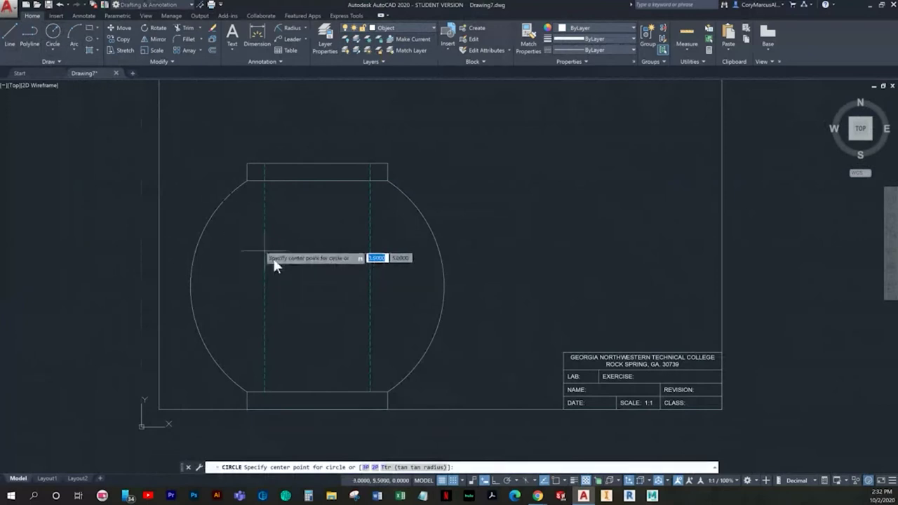
{"action": "left_click", "coordinate": [317, 286]}
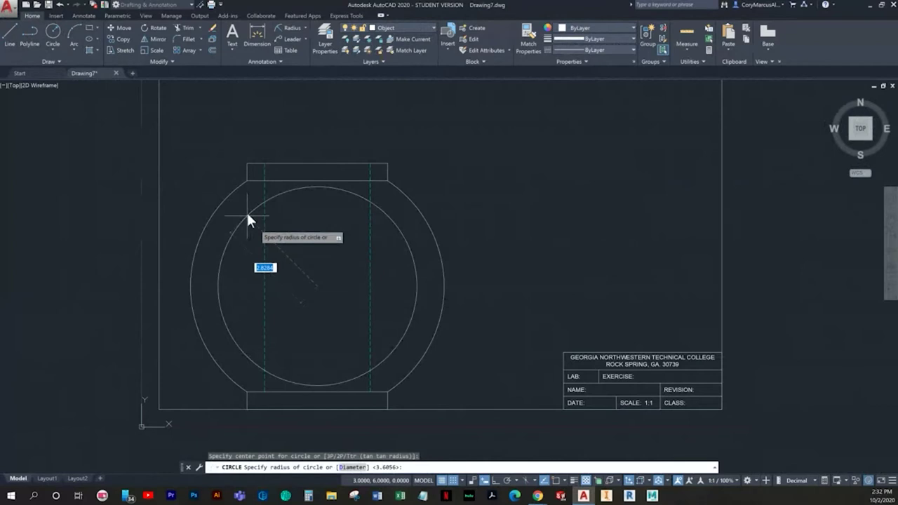
{"action": "scroll", "coordinate": [248, 218], "scroll_direction": "up", "scroll_amount": 3}
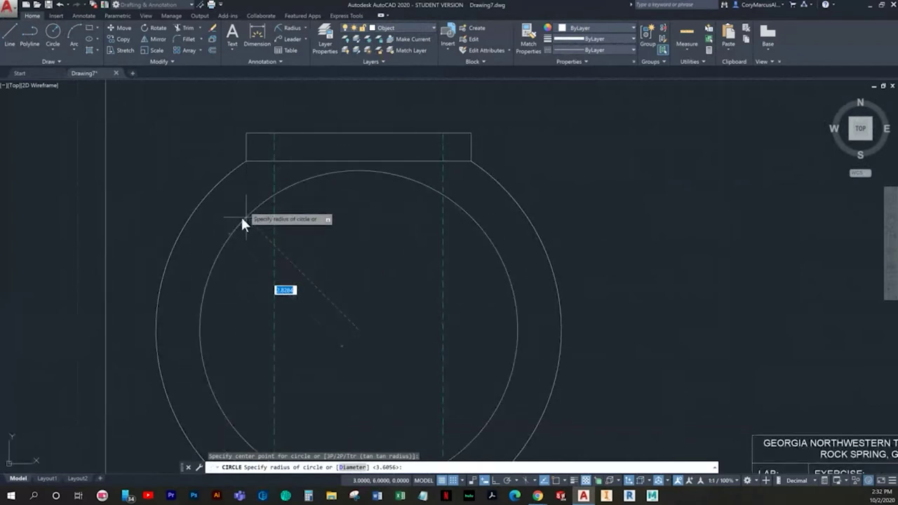
{"action": "key", "text": "Escape"}
{"action": "key", "text": "Escape"}
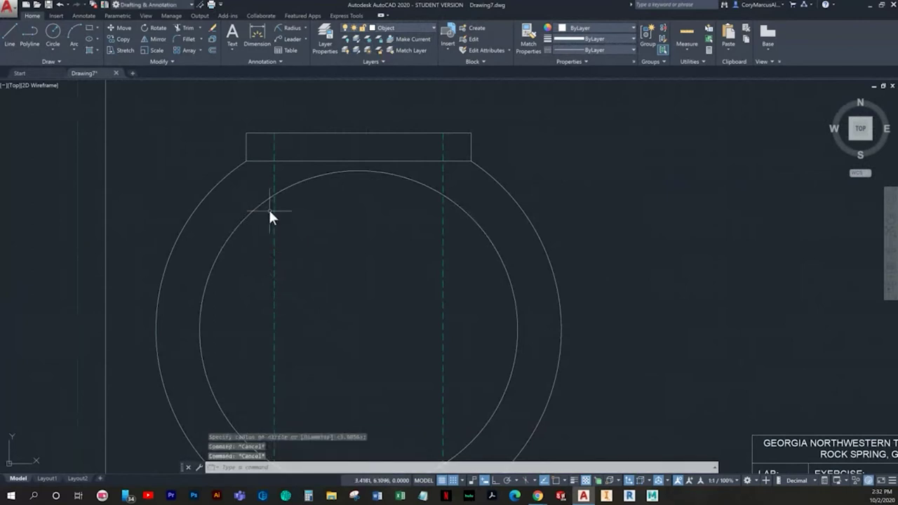
Draw an upper and a lower horizontal line across the inner circle
{"action": "left_click", "coordinate": [11, 44]}
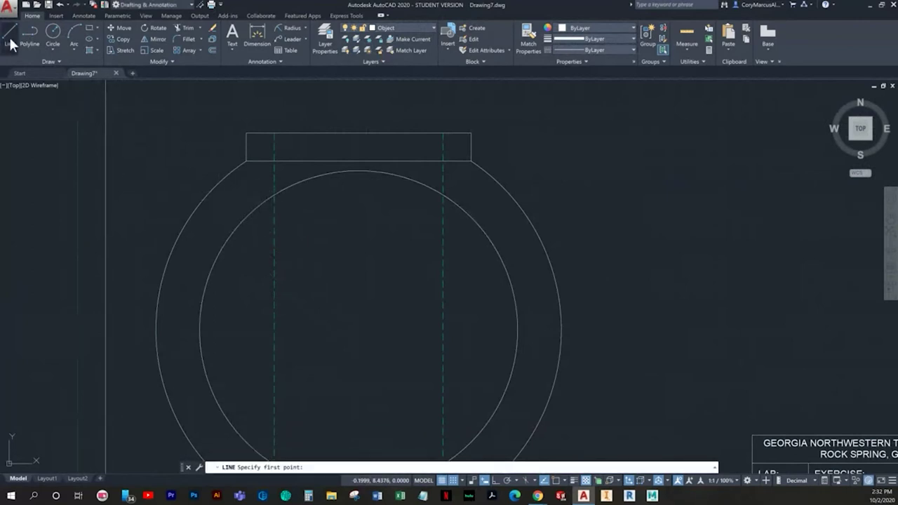
{"action": "scroll", "coordinate": [288, 272], "scroll_direction": "up", "scroll_amount": 4}
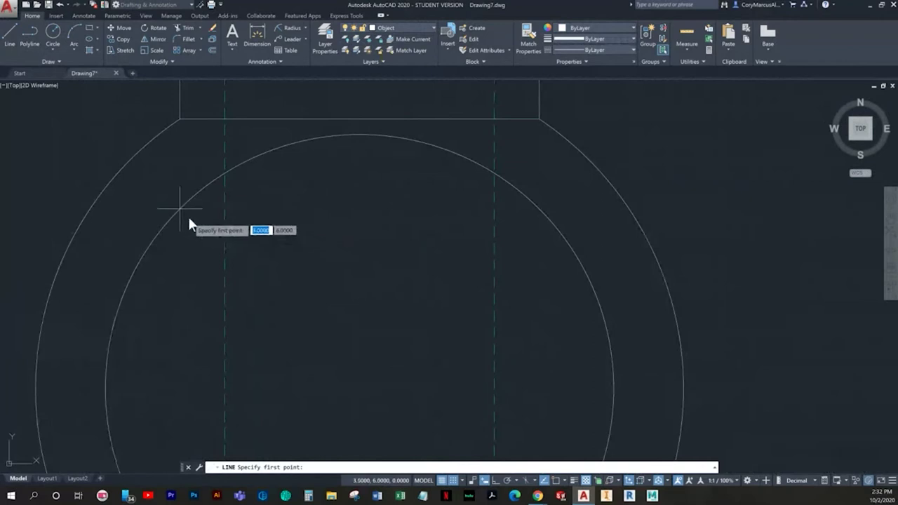
{"action": "left_click", "coordinate": [136, 208]}
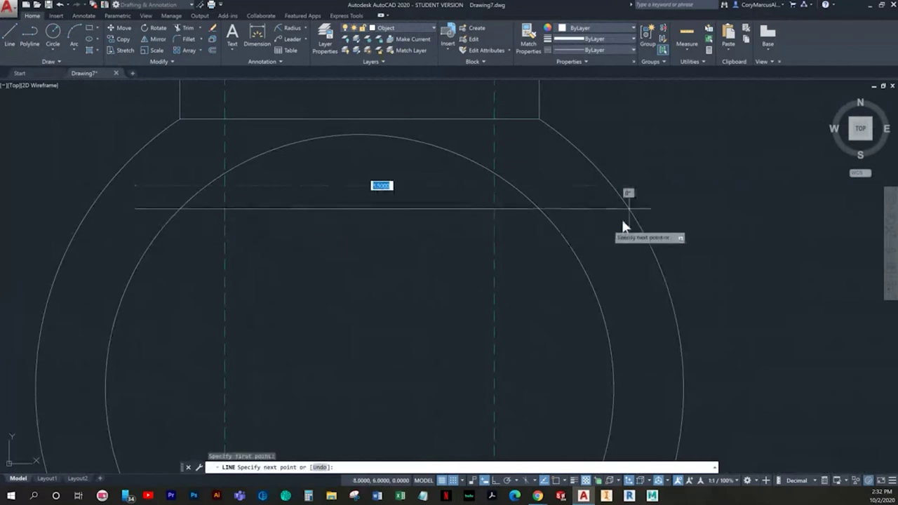
{"action": "left_click", "coordinate": [581, 219]}
{"action": "scroll", "coordinate": [565, 285], "scroll_direction": "down", "scroll_amount": 3}
{"action": "key", "text": "Return"}
{"action": "key", "text": "Return"}
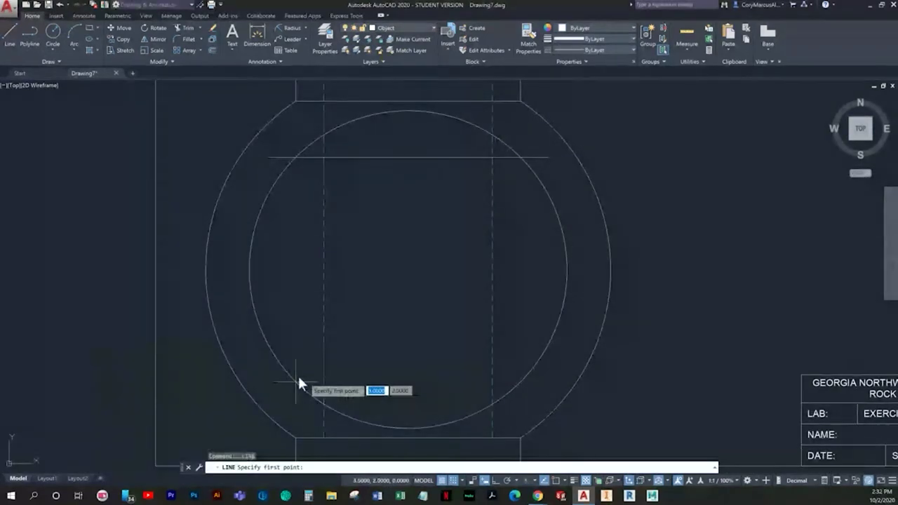
{"action": "left_click", "coordinate": [267, 382]}
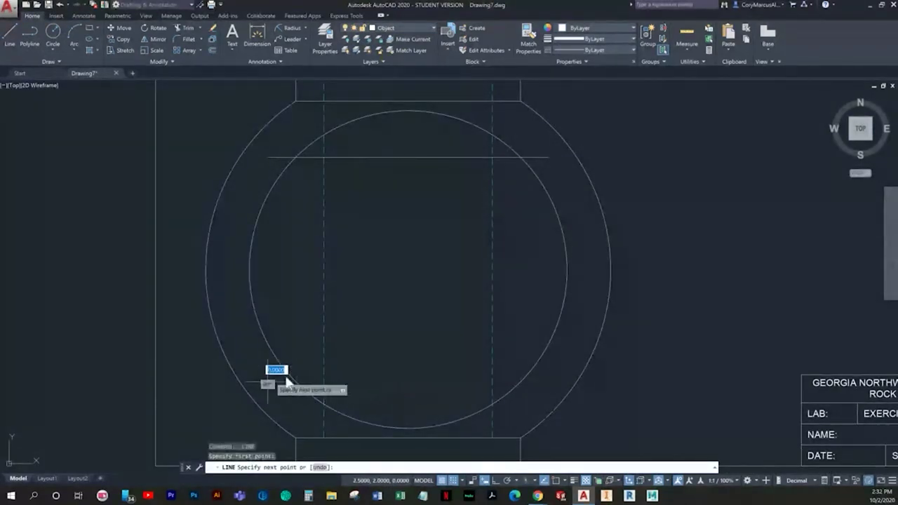
{"action": "left_click", "coordinate": [544, 370]}
{"action": "key", "text": "Return"}
Trim the lower line's ends and the inner circle's arcs below it, undoing one mistaken trim
{"action": "type", "text": "tr"}
{"action": "key", "text": "Return"}
{"action": "key", "text": "Return"}
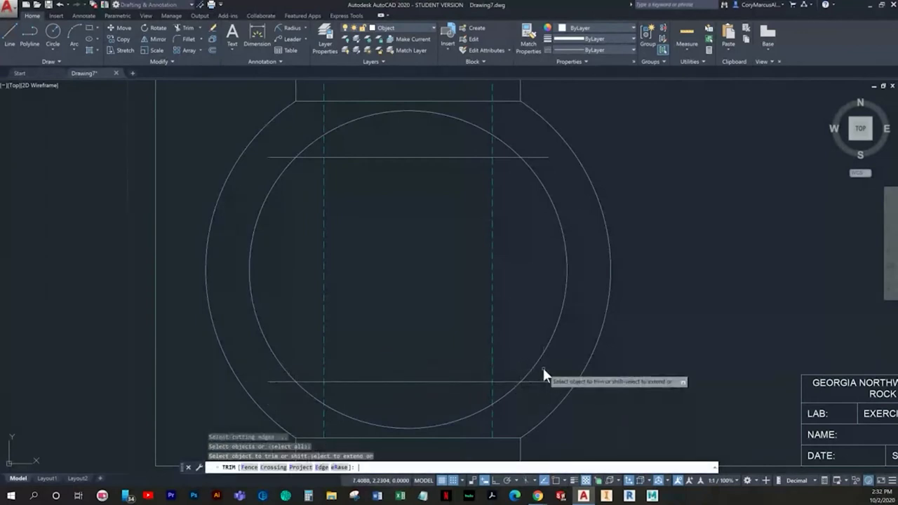
{"action": "left_click", "coordinate": [544, 387]}
{"action": "left_click", "coordinate": [538, 376]}
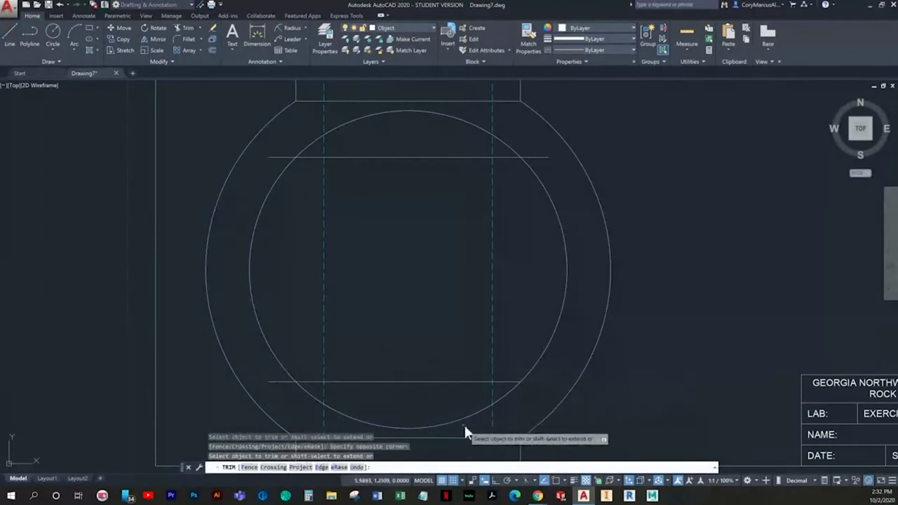
{"action": "left_click", "coordinate": [489, 413]}
{"action": "left_click", "coordinate": [507, 398]}
{"action": "left_click", "coordinate": [304, 389]}
{"action": "left_click", "coordinate": [276, 386]}
{"action": "left_click", "coordinate": [283, 381]}
{"action": "left_click", "coordinate": [272, 337]}
{"action": "left_click", "coordinate": [270, 379]}
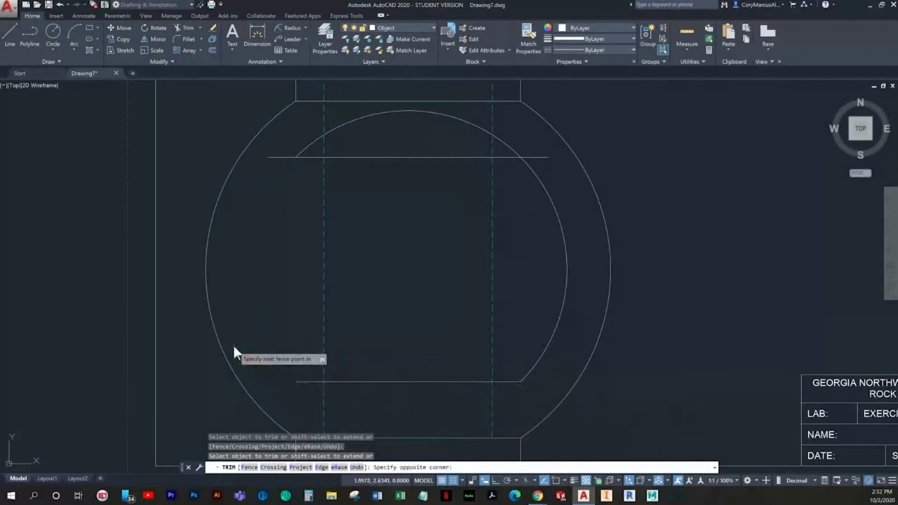
{"action": "left_click", "coordinate": [235, 348]}
{"action": "key", "text": "ctrl+z"}
Trim away the inner circle's arcs above the upper line and recentre the jar
{"action": "middle_click_drag", "start_coordinate": [275, 338], "coordinate": [277, 357]}
{"action": "scroll", "coordinate": [321, 212], "scroll_direction": "up", "scroll_amount": 2}
{"action": "left_click", "coordinate": [304, 135]}
{"action": "left_click", "coordinate": [323, 140]}
{"action": "left_click", "coordinate": [360, 92]}
{"action": "middle_click_drag", "start_coordinate": [429, 131], "coordinate": [321, 195]}
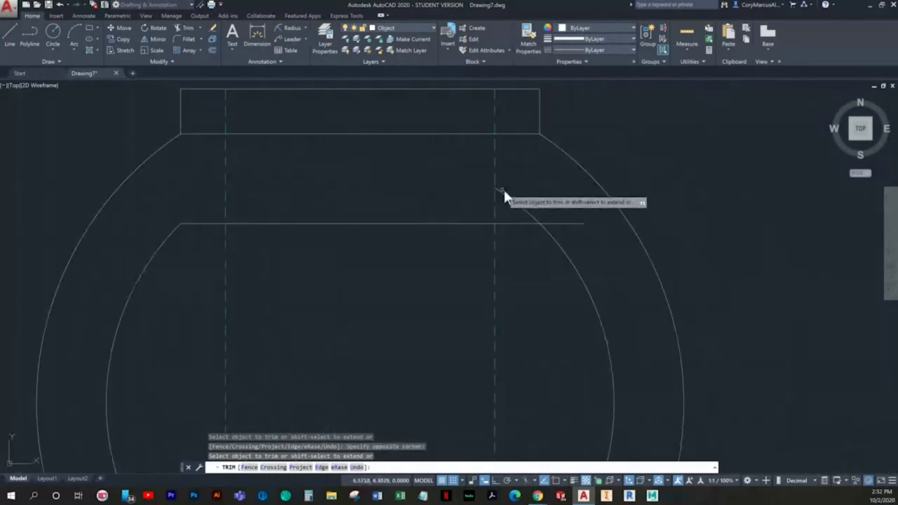
{"action": "scroll", "coordinate": [526, 144], "scroll_direction": "down", "scroll_amount": 2}
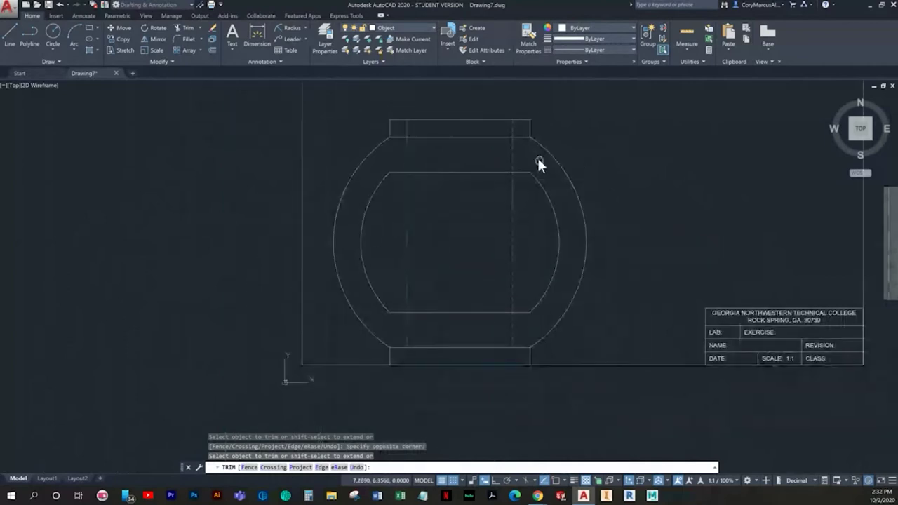
{"action": "key", "text": "Escape"}
{"action": "middle_click_drag", "start_coordinate": [519, 210], "coordinate": [443, 249]}
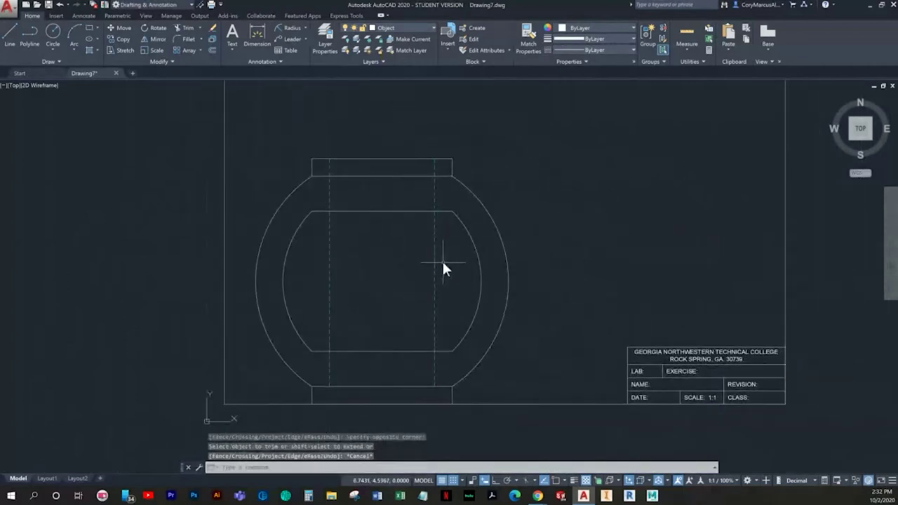
{"action": "scroll", "coordinate": [390, 228], "scroll_direction": "up", "scroll_amount": 2}
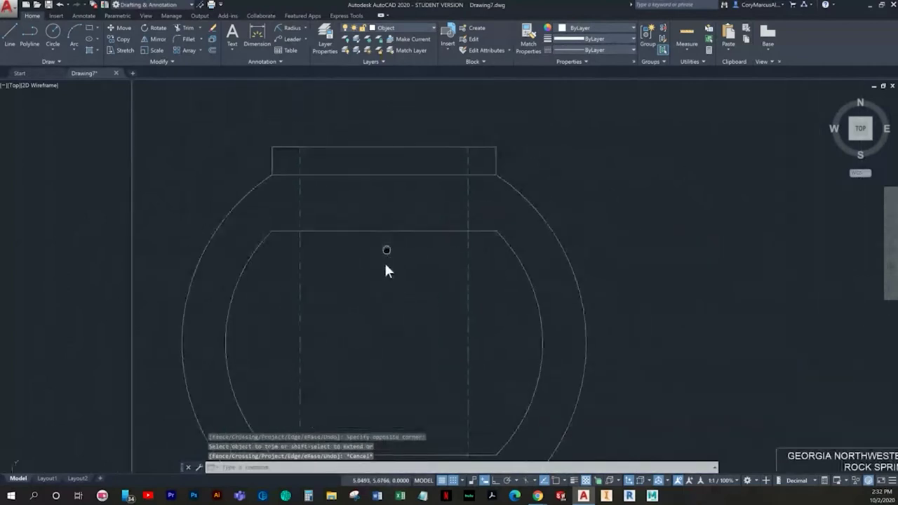
Draw two vertical neck lines from the top rectangle down to the inner outline's top edge
{"action": "left_click", "coordinate": [11, 47]}
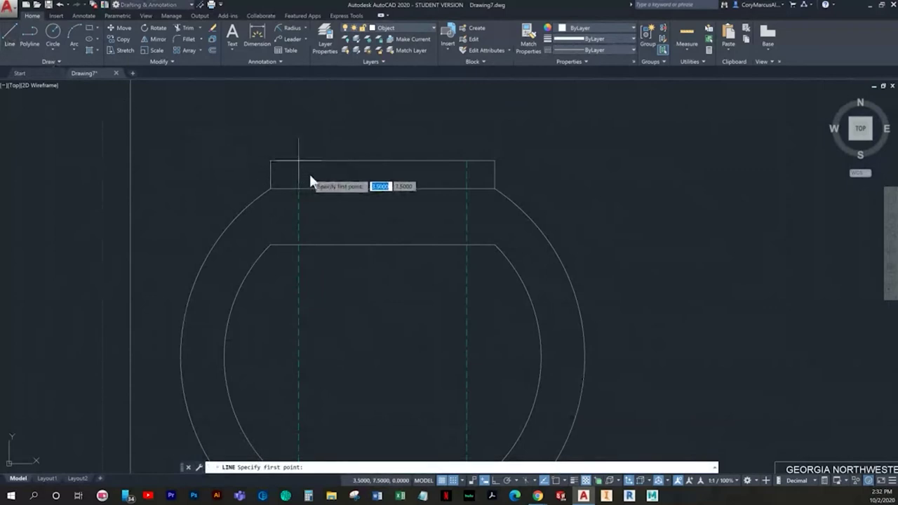
{"action": "left_click", "coordinate": [327, 188]}
{"action": "left_click", "coordinate": [326, 245]}
{"action": "key", "text": "Return"}
{"action": "key", "text": "Return"}
{"action": "left_click", "coordinate": [441, 192]}
{"action": "left_click", "coordinate": [441, 247]}
{"action": "key", "text": "Escape"}
Put the two neck lines and the whole inner outline on the Hidden layer
{"action": "middle_click_drag", "start_coordinate": [441, 257], "coordinate": [411, 231]}
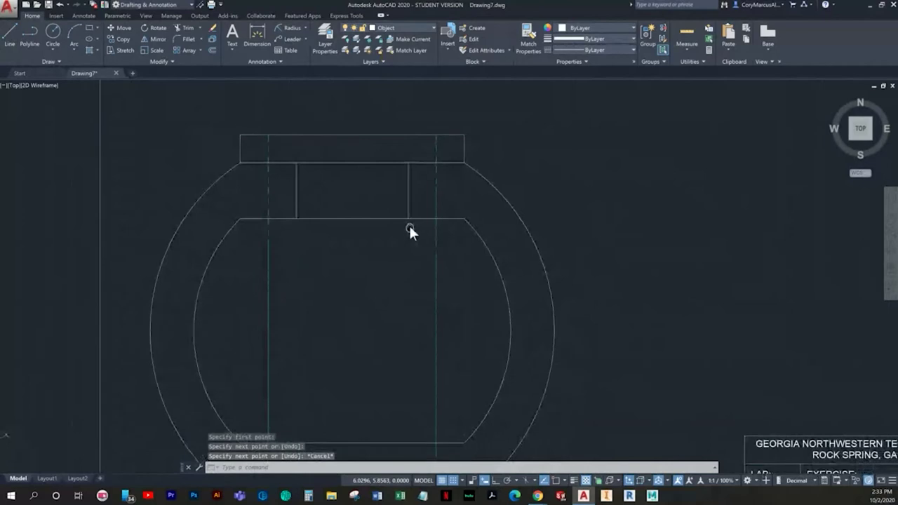
{"action": "left_click", "coordinate": [425, 240]}
{"action": "left_click", "coordinate": [284, 185]}
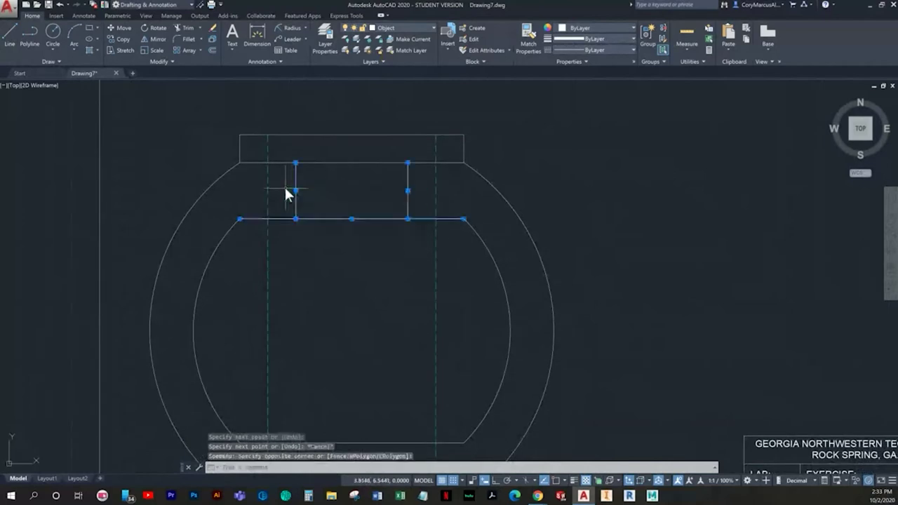
{"action": "left_click", "coordinate": [531, 300]}
{"action": "left_click", "coordinate": [491, 305]}
{"action": "middle_click_drag", "start_coordinate": [405, 380], "coordinate": [403, 301]}
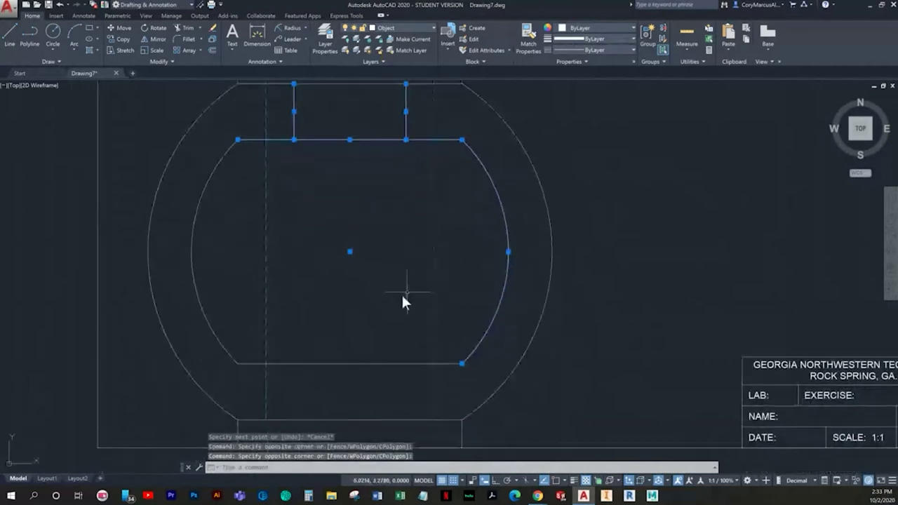
{"action": "left_click", "coordinate": [411, 339]}
{"action": "left_click", "coordinate": [347, 375]}
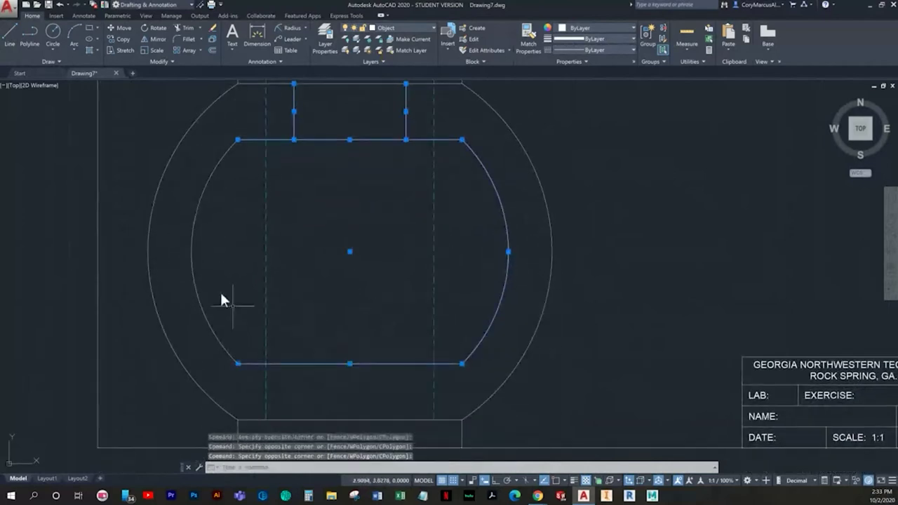
{"action": "left_click", "coordinate": [419, 28]}
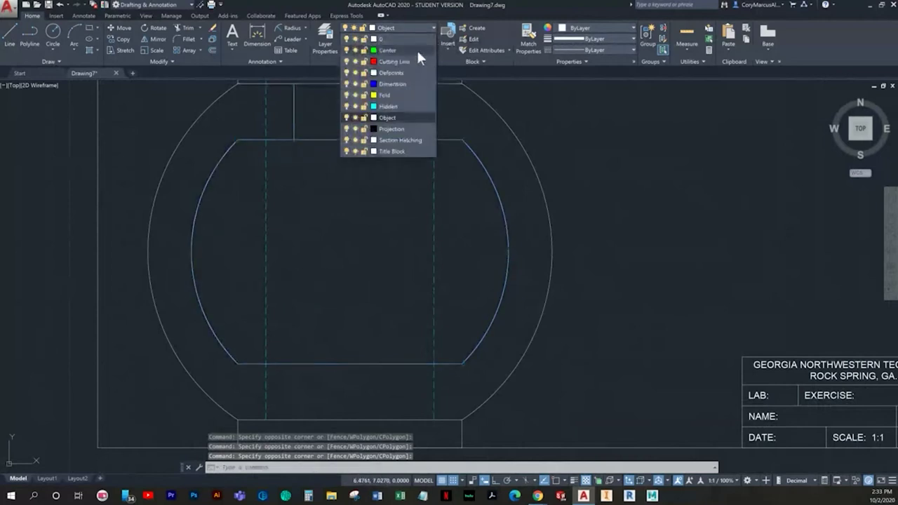
{"action": "left_click", "coordinate": [388, 106]}
{"action": "key", "text": "Escape"}
Start another line and pan down to the bottom of the jar
{"action": "scroll", "coordinate": [357, 239], "scroll_direction": "down", "scroll_amount": 3}
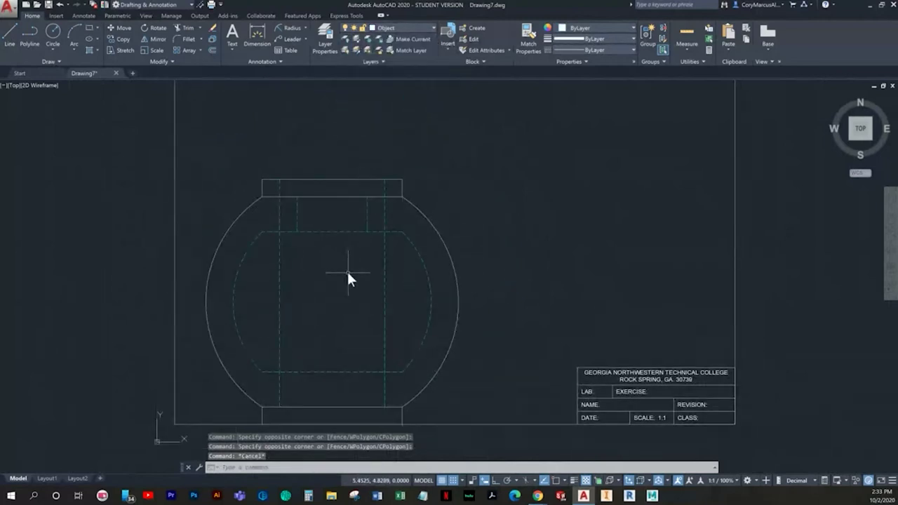
{"action": "middle_click_drag", "start_coordinate": [349, 273], "coordinate": [348, 245]}
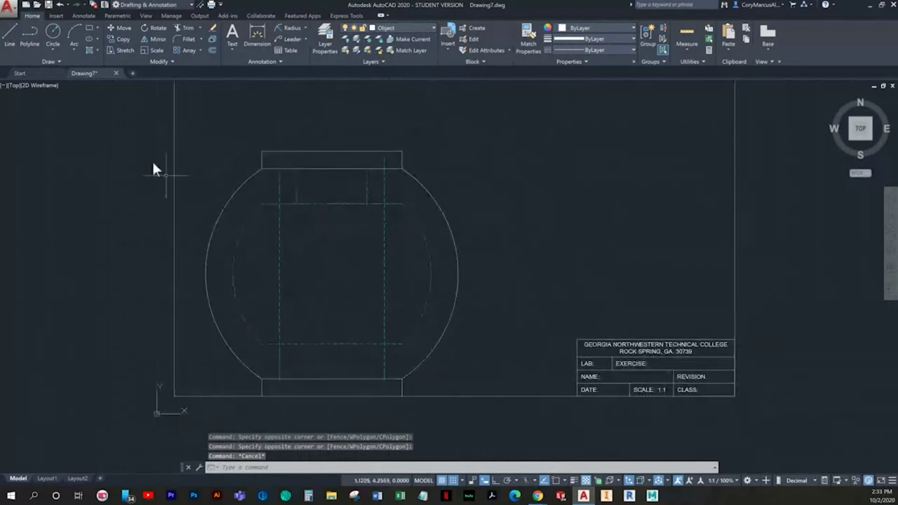
{"action": "left_click", "coordinate": [10, 35]}
{"action": "scroll", "coordinate": [206, 281], "scroll_direction": "up", "scroll_amount": 2}
{"action": "middle_click_drag", "start_coordinate": [206, 281], "coordinate": [271, 141]}
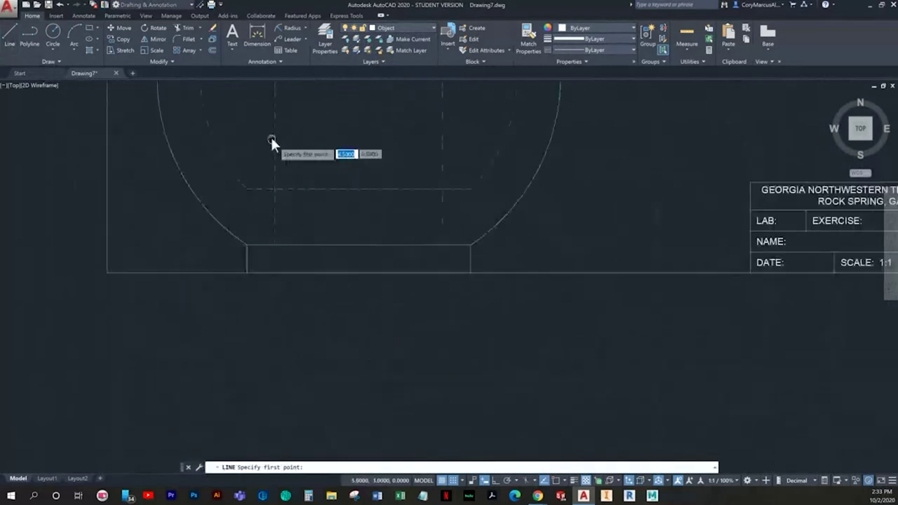
Draw two vertical lines from the inner outline's bottom edge to the bottom rectangle
{"action": "left_click", "coordinate": [302, 188]}
{"action": "left_click", "coordinate": [302, 245]}
{"action": "key", "text": "Return"}
{"action": "key", "text": "Return"}
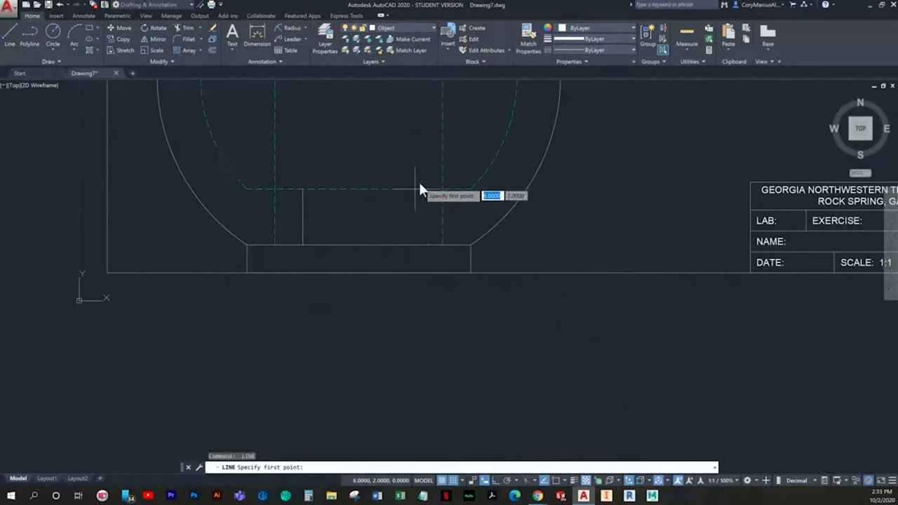
{"action": "left_click", "coordinate": [414, 188]}
{"action": "left_click", "coordinate": [414, 244]}
{"action": "key", "text": "Escape"}
Move the two new bottom lines onto the Hidden layer
{"action": "left_click", "coordinate": [425, 217]}
{"action": "left_click", "coordinate": [293, 211]}
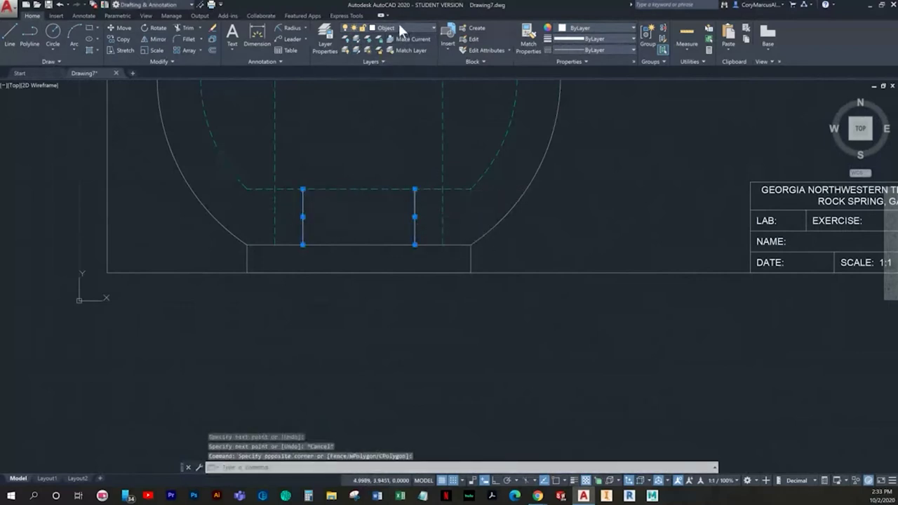
{"action": "left_click", "coordinate": [399, 27]}
{"action": "left_click", "coordinate": [380, 105]}
{"action": "key", "text": "Escape"}
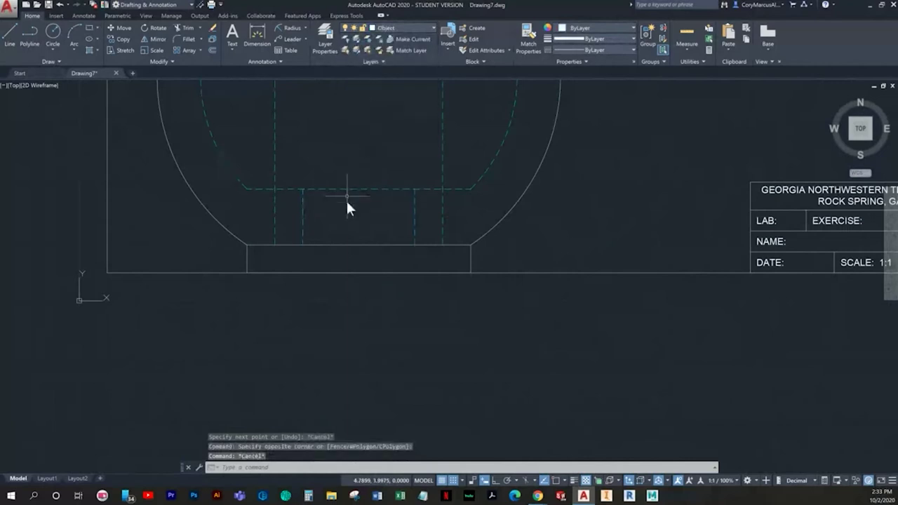
{"action": "scroll", "coordinate": [326, 281], "scroll_direction": "down", "scroll_amount": 3}
{"action": "middle_click_drag", "start_coordinate": [326, 284], "coordinate": [330, 329]}
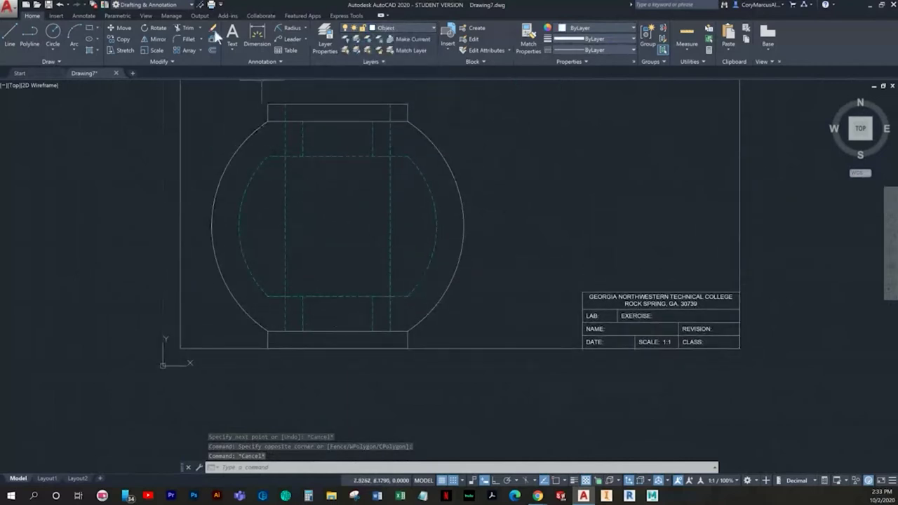
{"action": "left_click", "coordinate": [392, 29]}
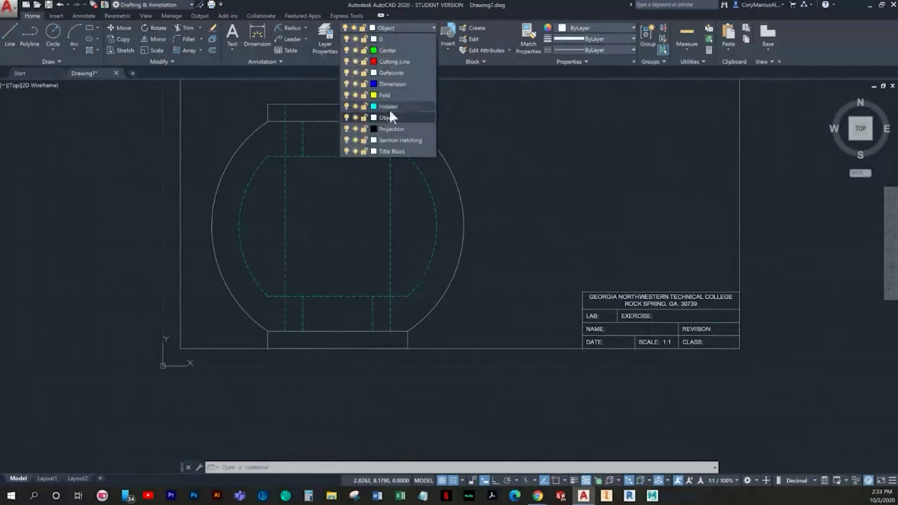
With Center as the current layer, add a center mark to the jar's outer circle
{"action": "left_click", "coordinate": [387, 50]}
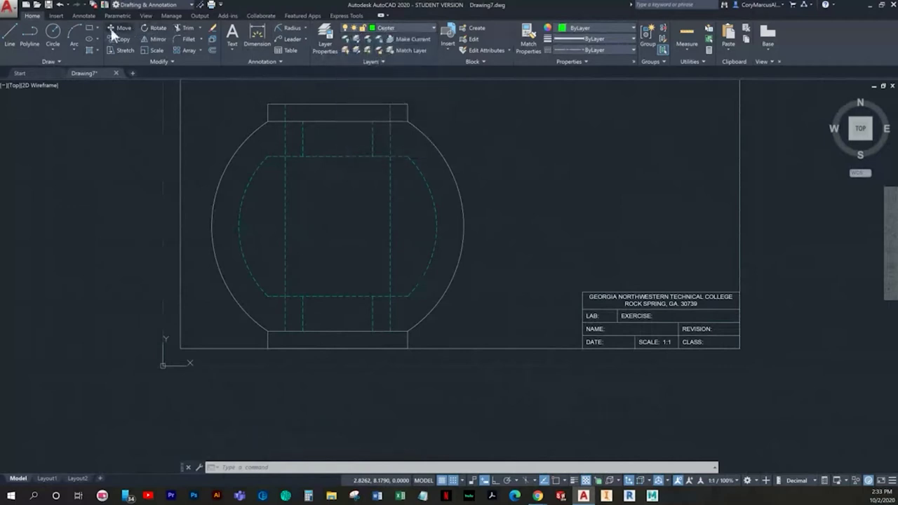
{"action": "left_click", "coordinate": [83, 16]}
{"action": "left_click", "coordinate": [311, 42]}
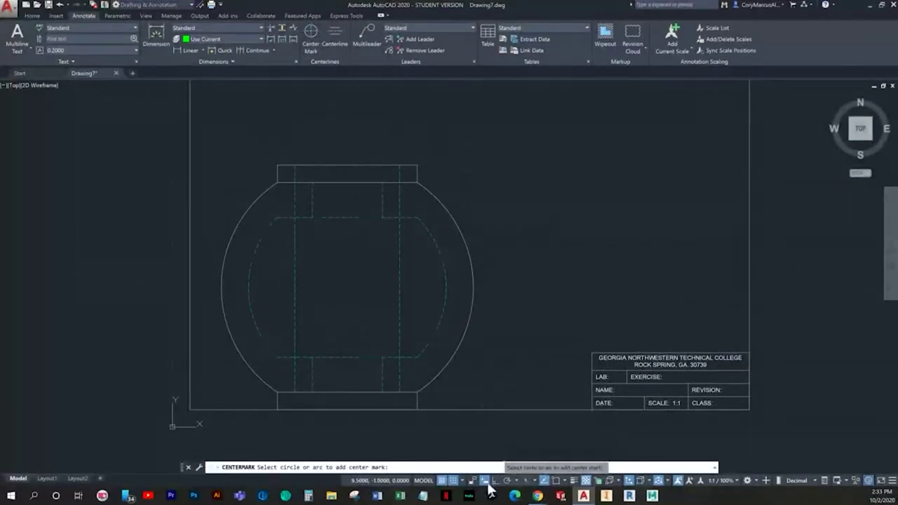
{"action": "left_click", "coordinate": [453, 480]}
{"action": "left_click", "coordinate": [436, 202]}
{"action": "key", "text": "Escape"}
Select the new center mark to check it, then centre the whole bordered drawing in view
{"action": "left_click", "coordinate": [355, 187]}
{"action": "left_click", "coordinate": [325, 204]}
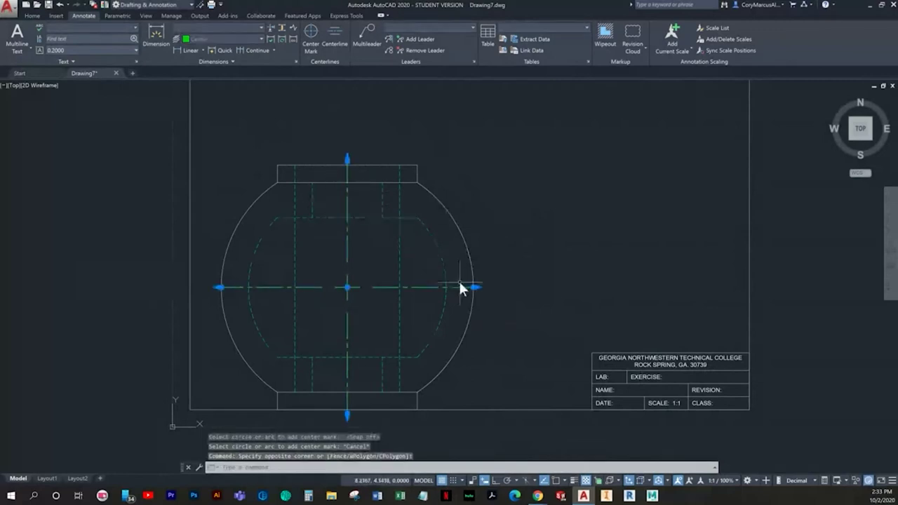
{"action": "scroll", "coordinate": [470, 274], "scroll_direction": "up", "scroll_amount": 6}
{"action": "scroll", "coordinate": [490, 249], "scroll_direction": "down", "scroll_amount": 6}
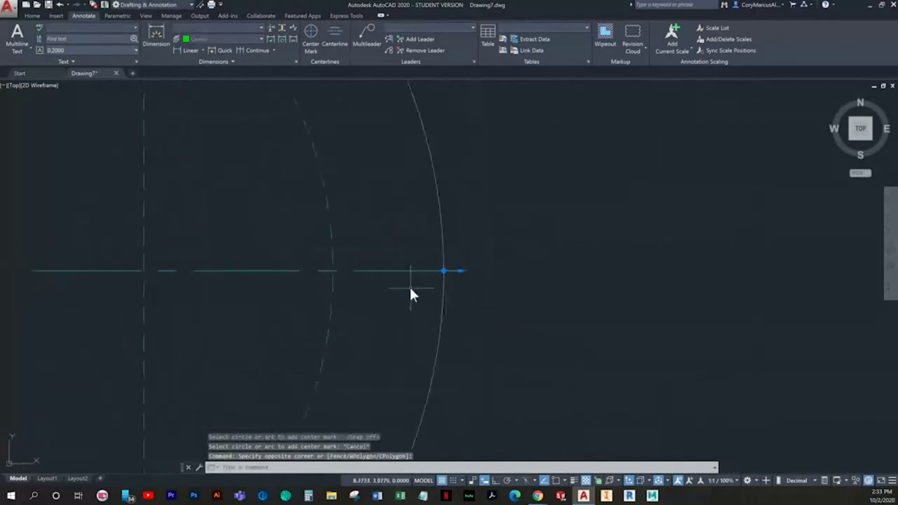
{"action": "key", "text": "Escape"}
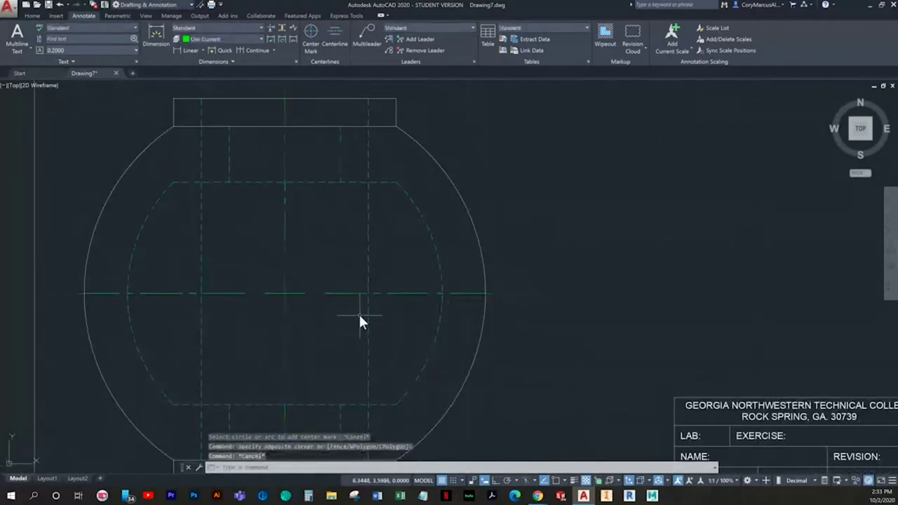
{"action": "scroll", "coordinate": [268, 304], "scroll_direction": "down", "scroll_amount": 3}
{"action": "scroll", "coordinate": [345, 274], "scroll_direction": "up", "scroll_amount": 2}
{"action": "middle_click_drag", "start_coordinate": [344, 272], "coordinate": [349, 273]}
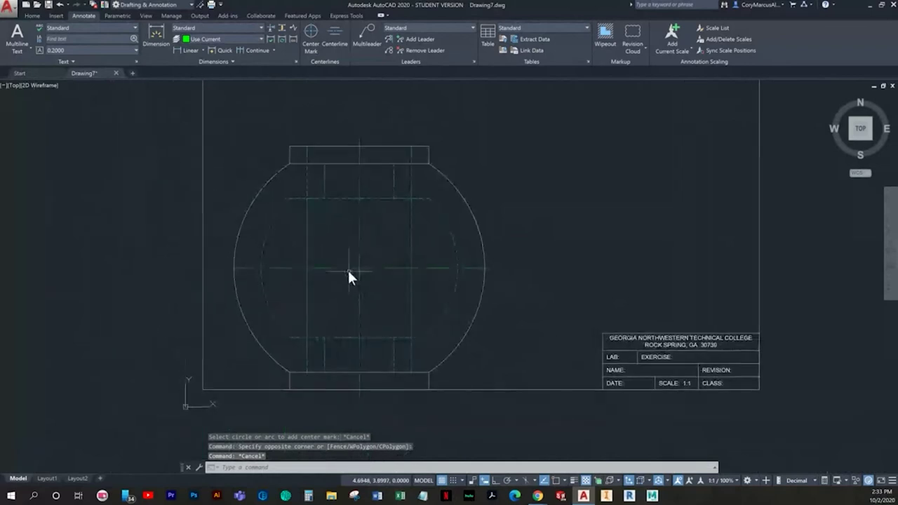
{"action": "key", "text": "Escape"}
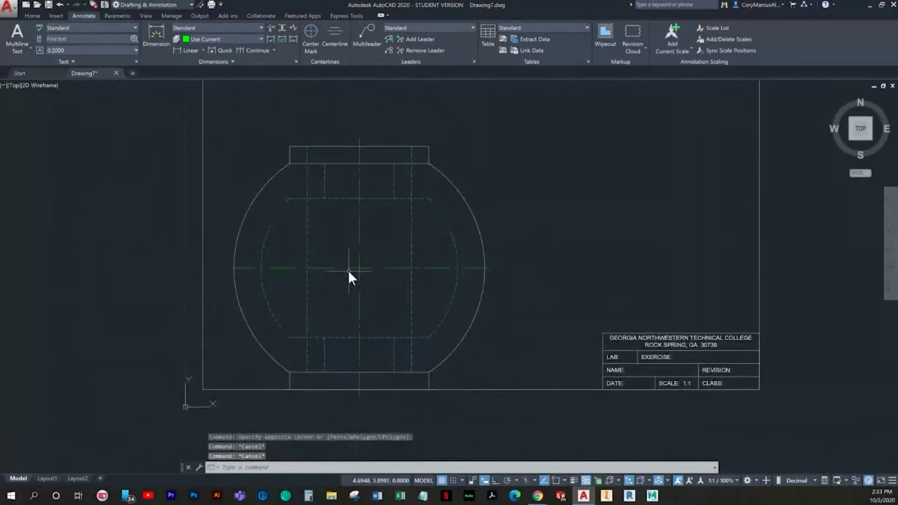
{"action": "scroll", "coordinate": [348, 268], "scroll_direction": "down", "scroll_amount": 2}
{"action": "middle_click_drag", "start_coordinate": [347, 268], "coordinate": [333, 289]}
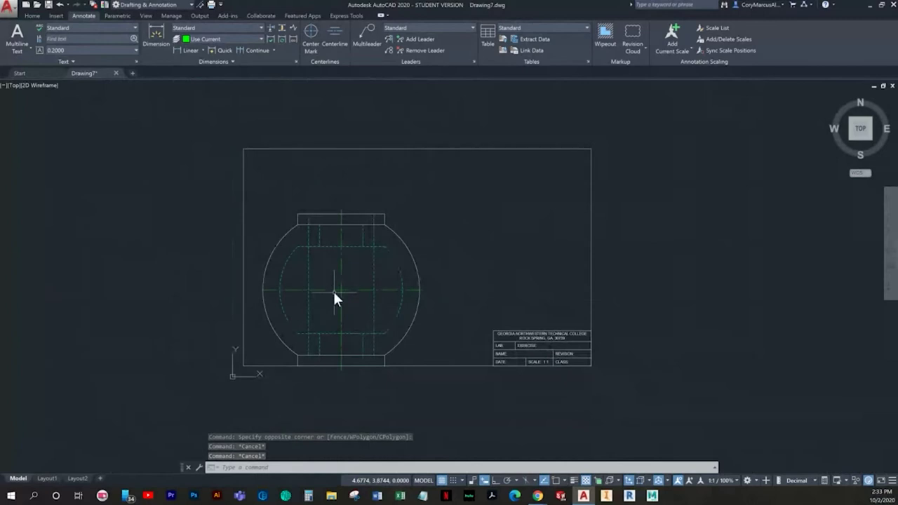
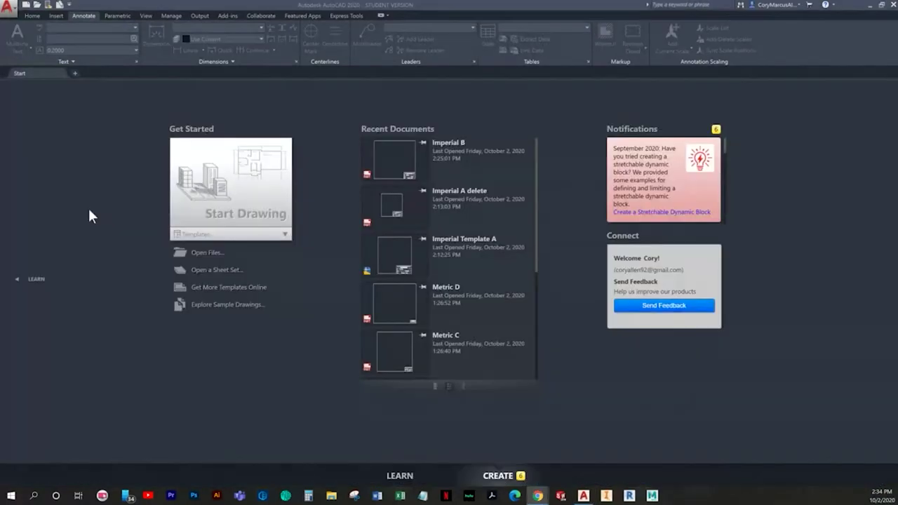
Create Drawing8 from the Imperial B template and switch off the grid
{"action": "left_click", "coordinate": [25, 5]}
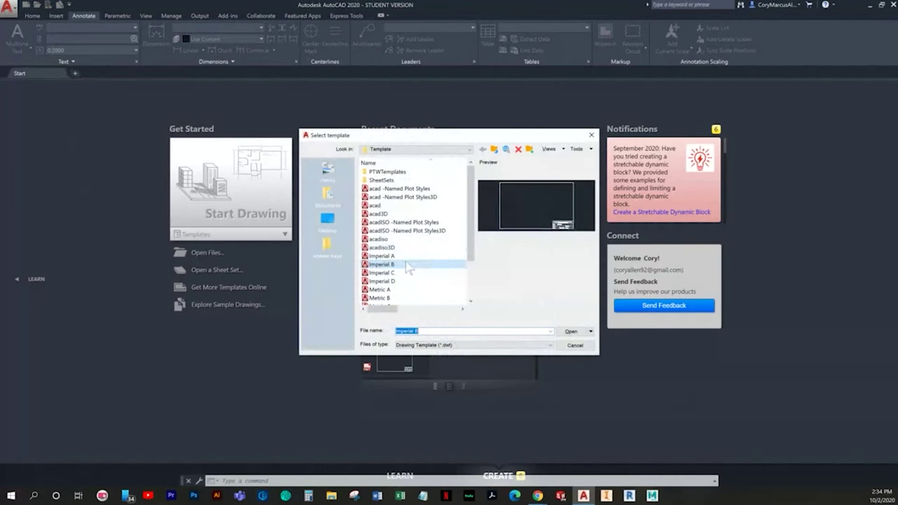
{"action": "double_click", "coordinate": [408, 265]}
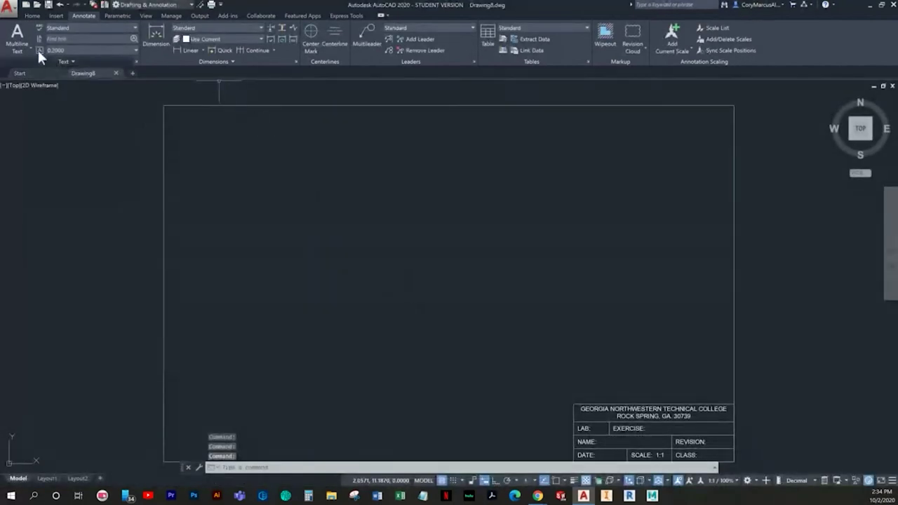
{"action": "scroll", "coordinate": [401, 336], "scroll_direction": "down", "scroll_amount": 4}
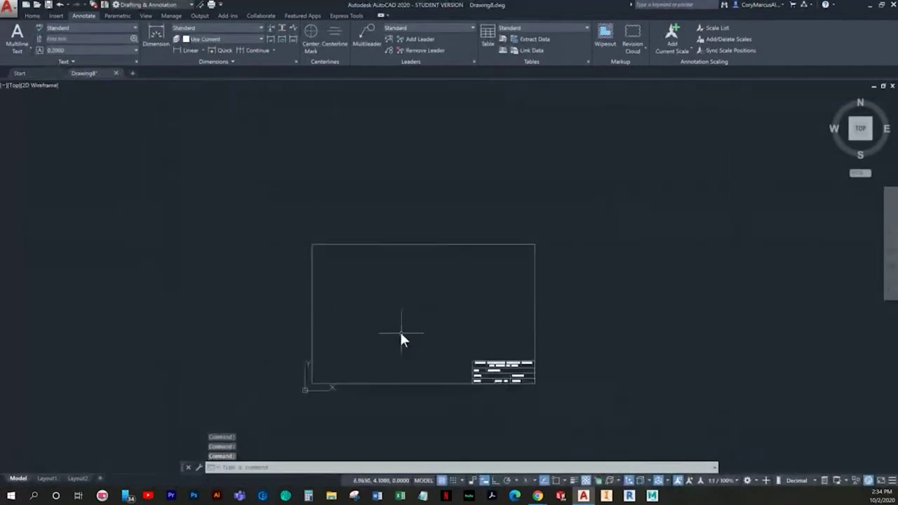
{"action": "left_click", "coordinate": [441, 481]}
{"action": "scroll", "coordinate": [396, 382], "scroll_direction": "up", "scroll_amount": 2}
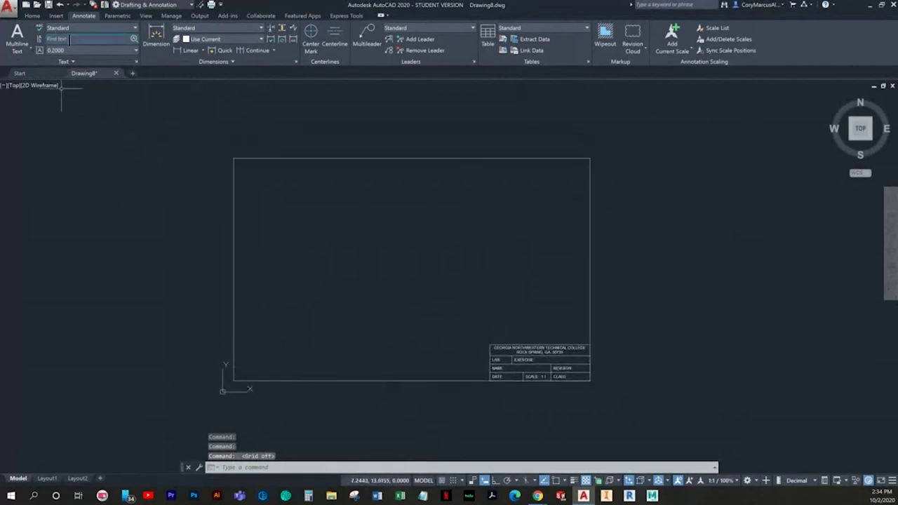
{"action": "left_click", "coordinate": [32, 15]}
Start a line at point 2,2 after abandoning a first try at 1,1
{"action": "left_click", "coordinate": [14, 35]}
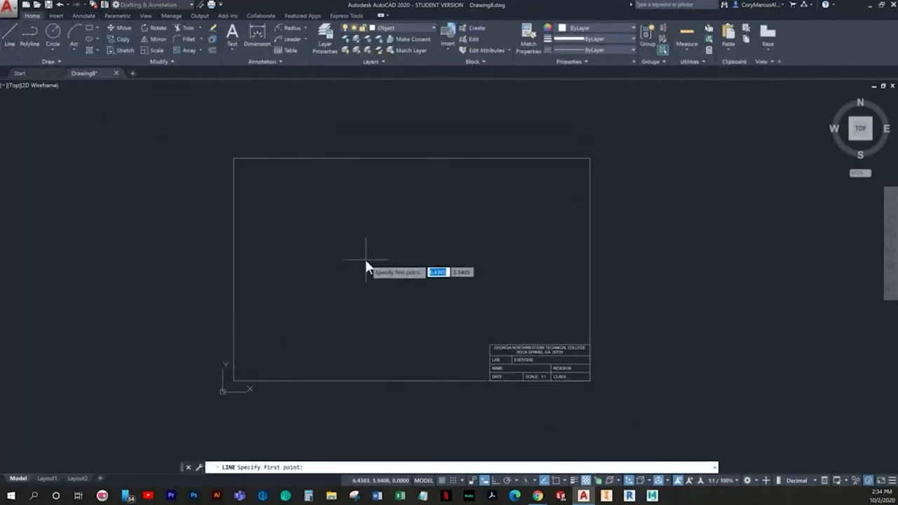
{"action": "type", "text": "1,1"}
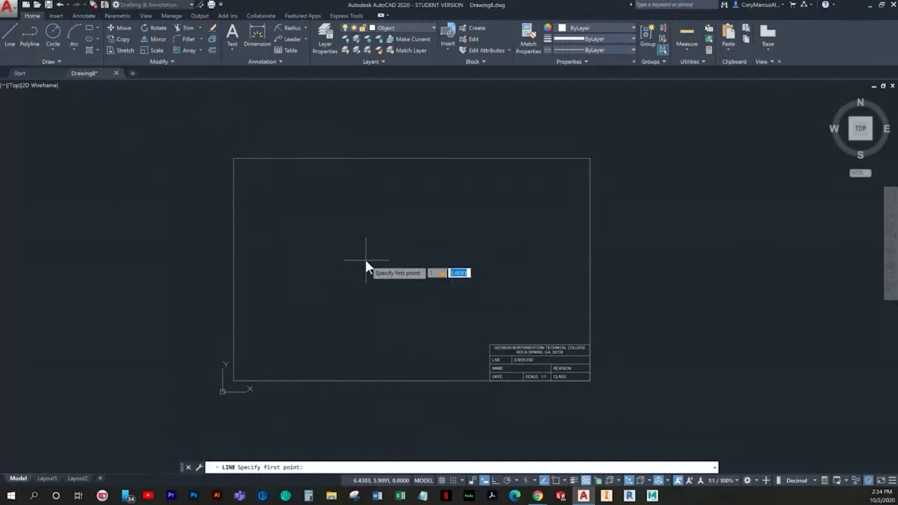
{"action": "key", "text": "Return"}
{"action": "key", "text": "Escape"}
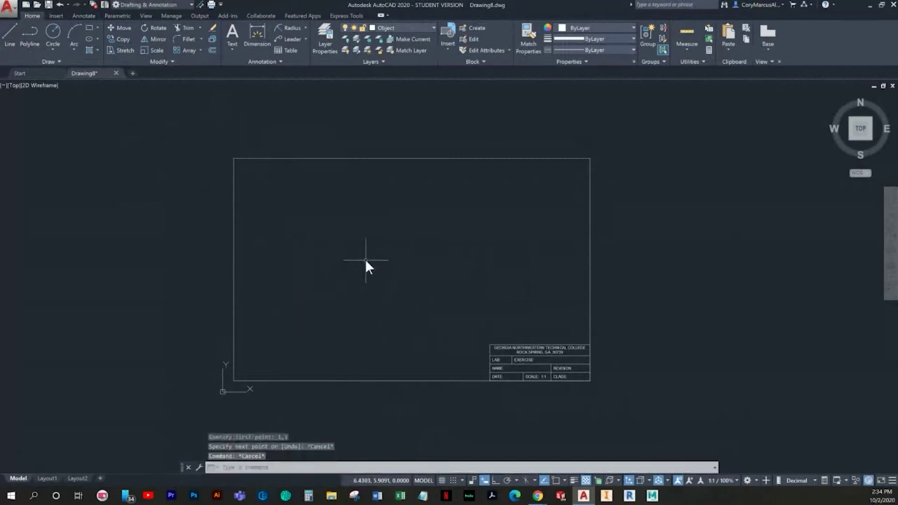
{"action": "key", "text": "Return"}
{"action": "type", "text": "2,2"}
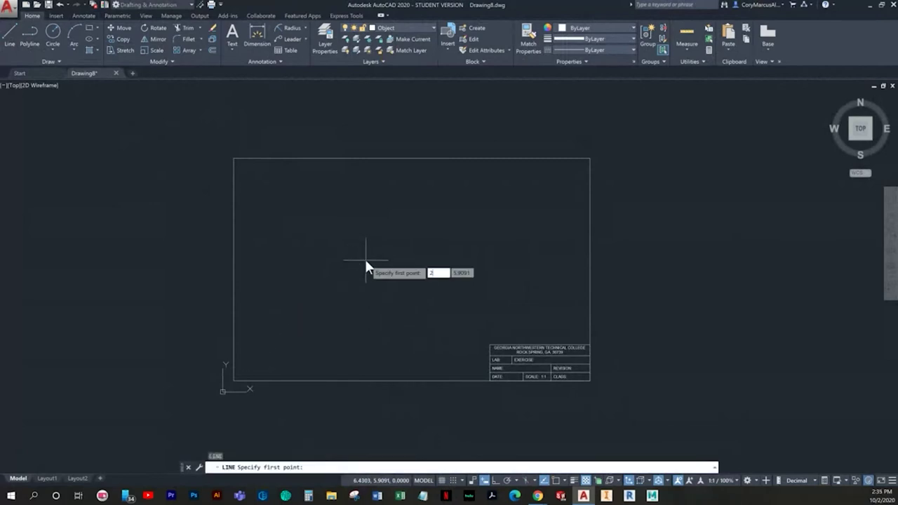
{"action": "key", "text": "Return"}
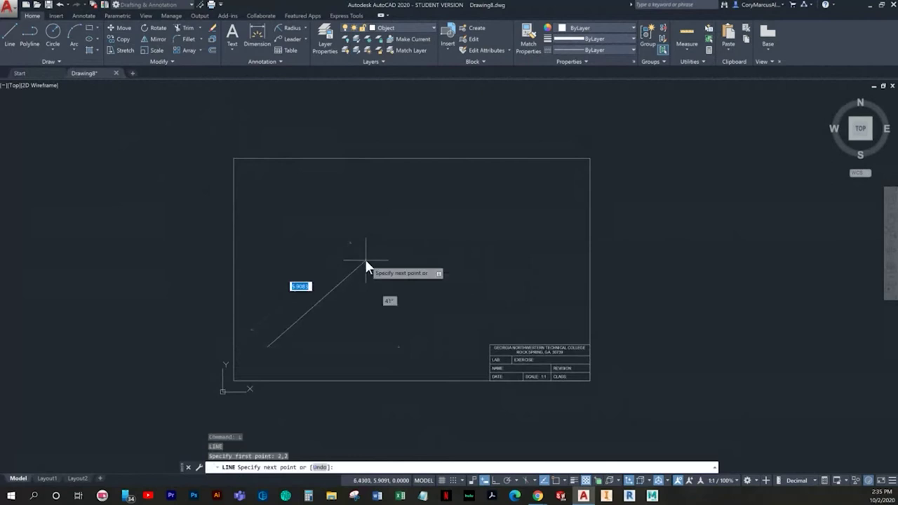
With Ortho on, draw a 1.99 vertical leg and then a 2.62 horizontal leg
{"action": "scroll", "coordinate": [274, 271], "scroll_direction": "up", "scroll_amount": 2}
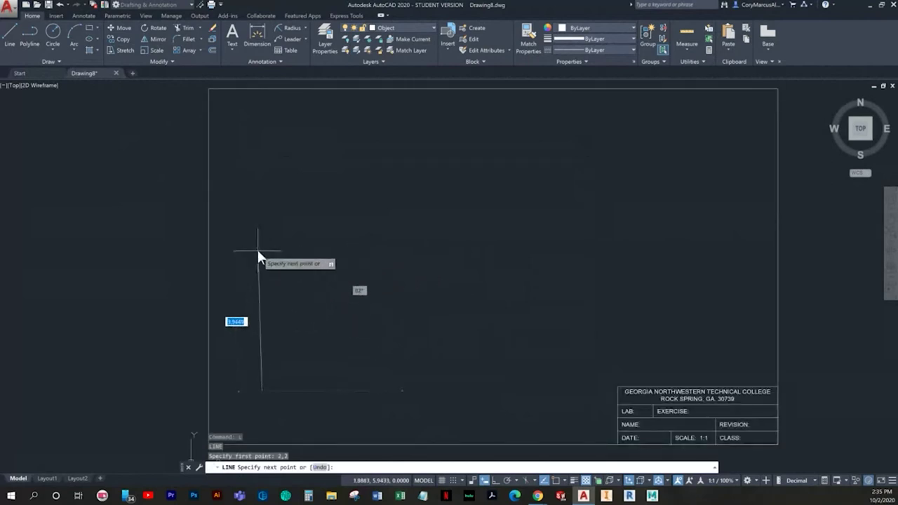
{"action": "key", "text": "F8"}
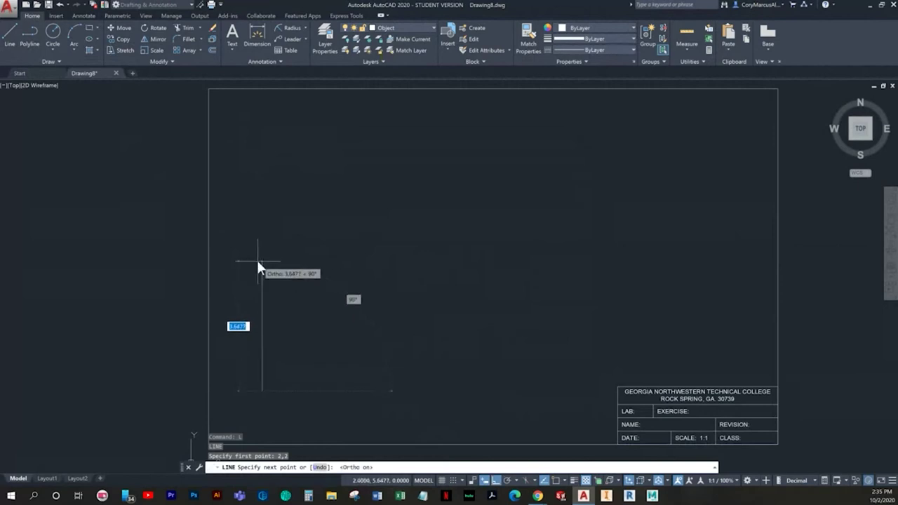
{"action": "type", "text": "1.99"}
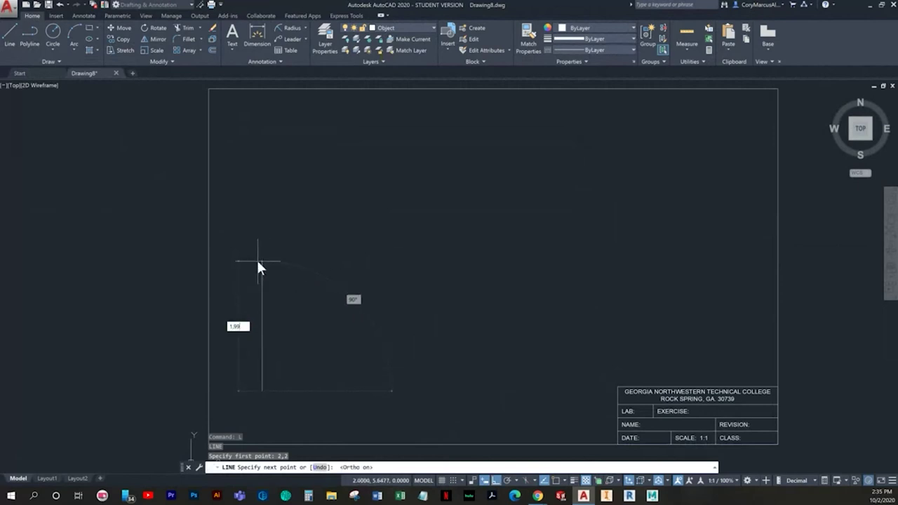
{"action": "key", "text": "Return"}
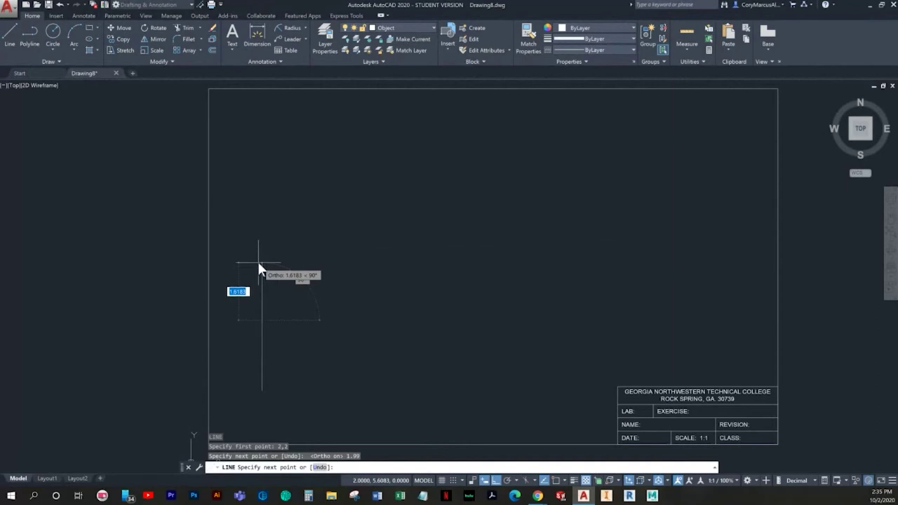
{"action": "type", "text": "2.62"}
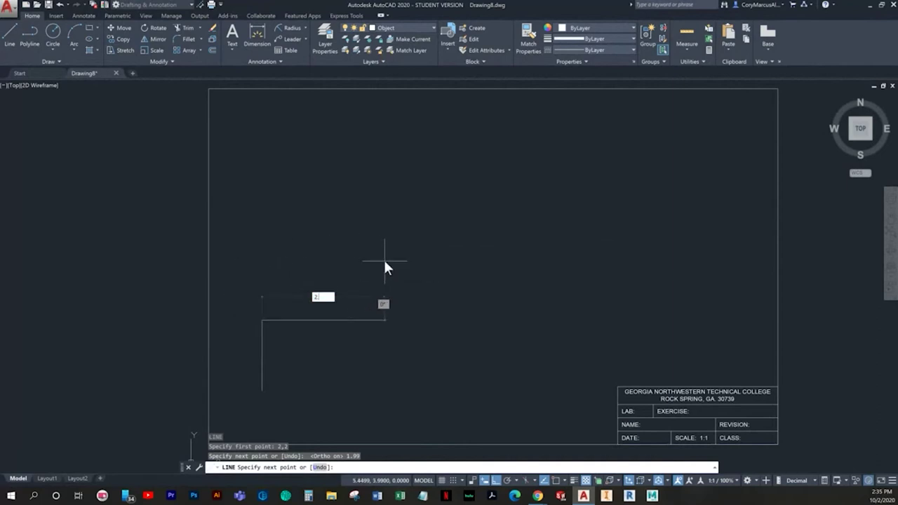
{"action": "key", "text": "Return"}
{"action": "key", "text": "Escape"}
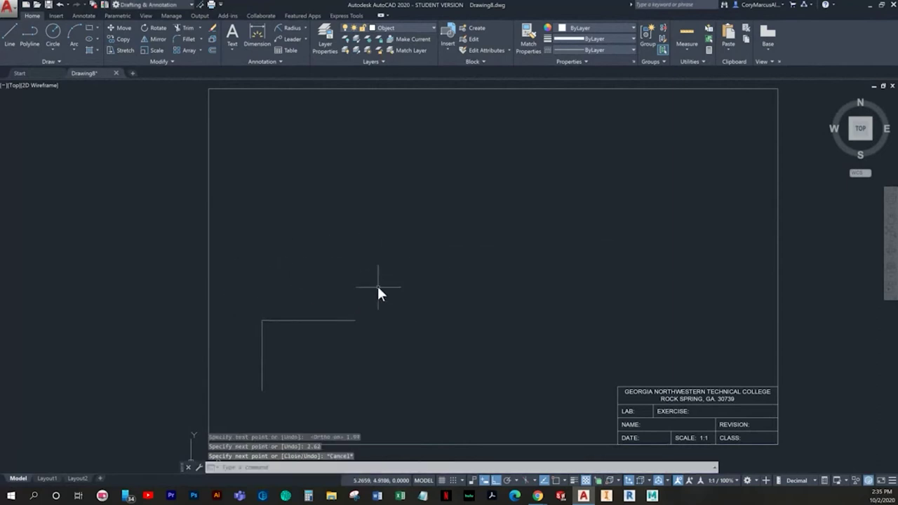
{"action": "scroll", "coordinate": [377, 288], "scroll_direction": "up", "scroll_amount": 2}
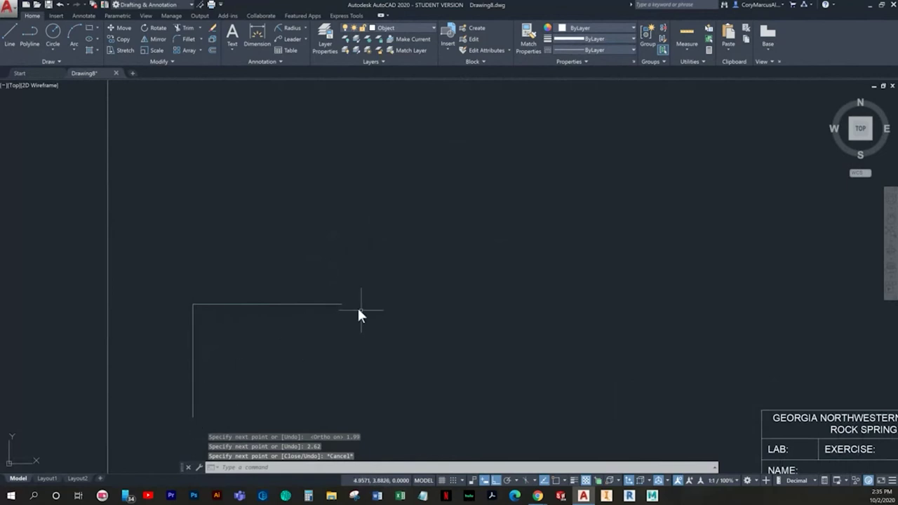
{"action": "scroll", "coordinate": [349, 311], "scroll_direction": "down", "scroll_amount": 2}
{"action": "middle_click_drag", "start_coordinate": [349, 311], "coordinate": [341, 188]}
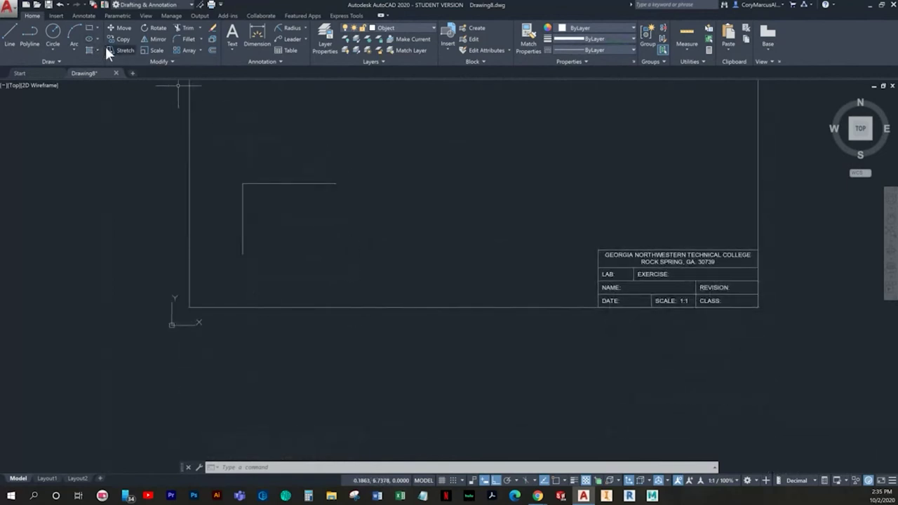
{"action": "left_click", "coordinate": [53, 43]}
Draw concentric 1.5 and 0.8 diameter circles at the vertical line's lower end
{"action": "left_click", "coordinate": [63, 79]}
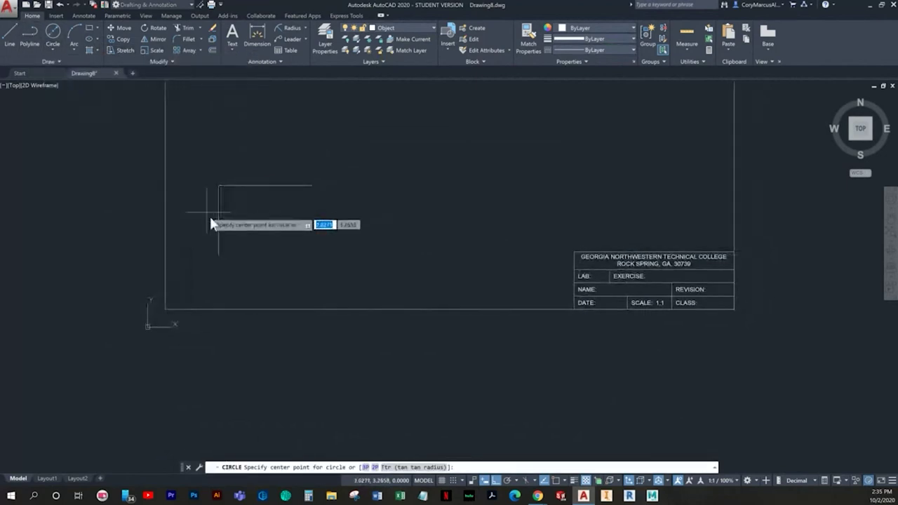
{"action": "scroll", "coordinate": [231, 260], "scroll_direction": "up", "scroll_amount": 2}
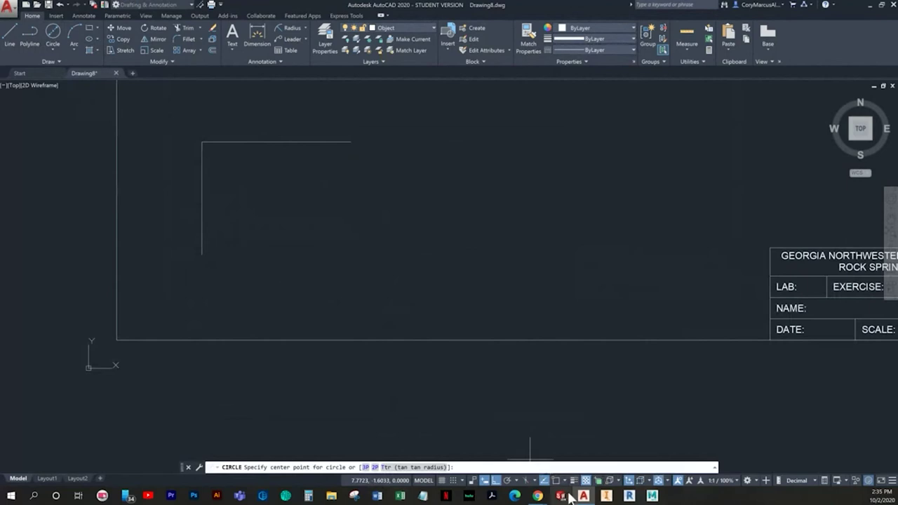
{"action": "key", "text": "F3"}
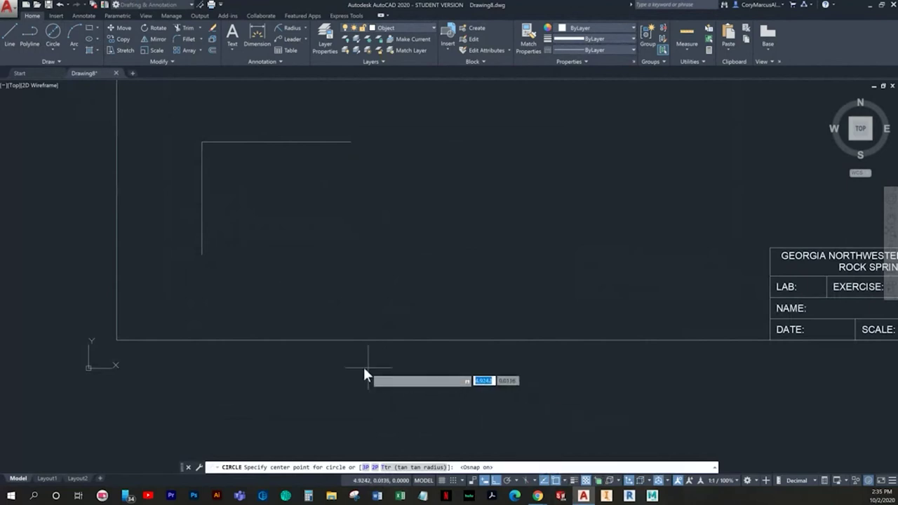
{"action": "left_click", "coordinate": [202, 254]}
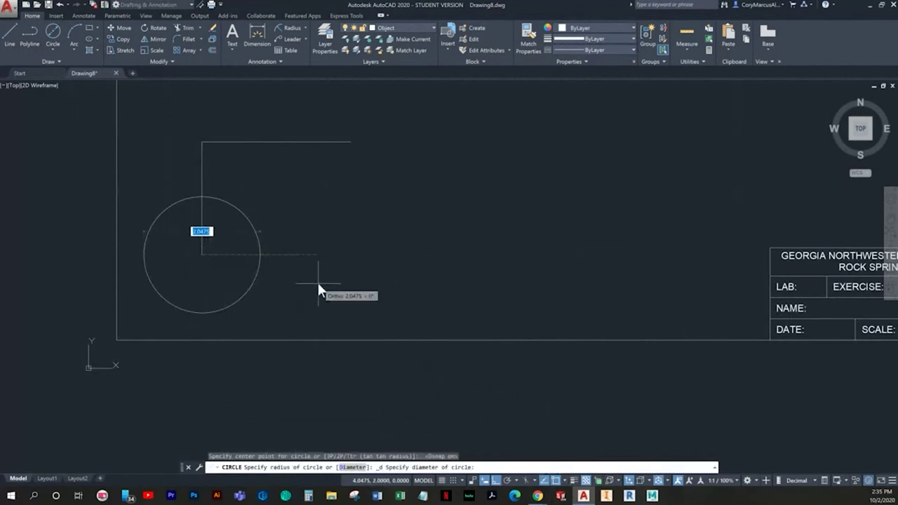
{"action": "type", "text": "1.5"}
{"action": "key", "text": "Return"}
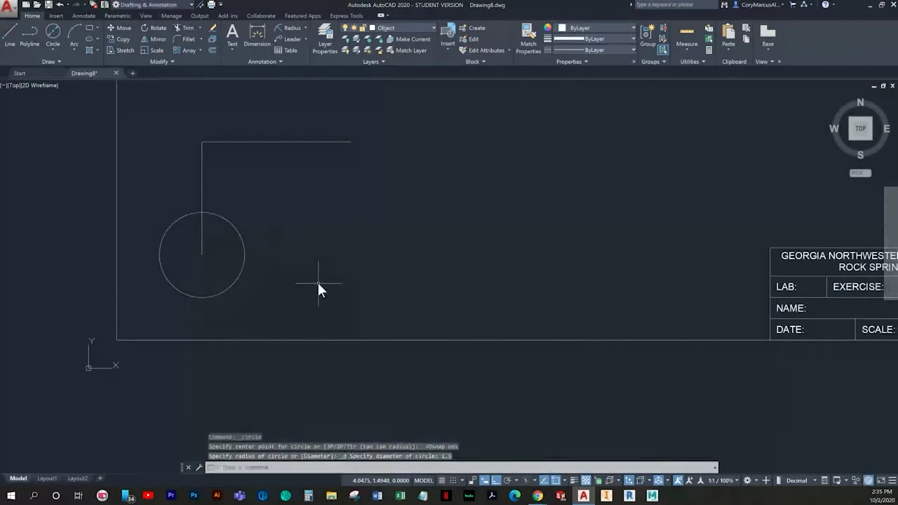
{"action": "left_click", "coordinate": [52, 32]}
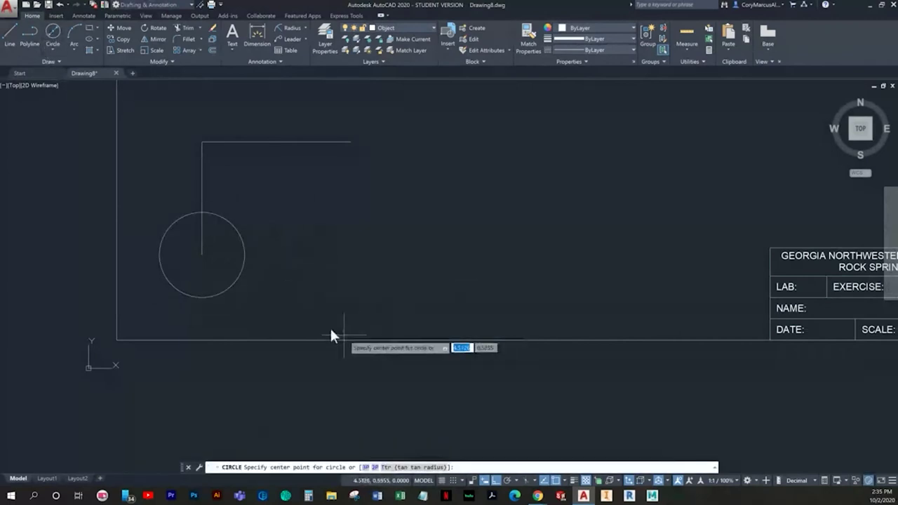
{"action": "left_click", "coordinate": [201, 257]}
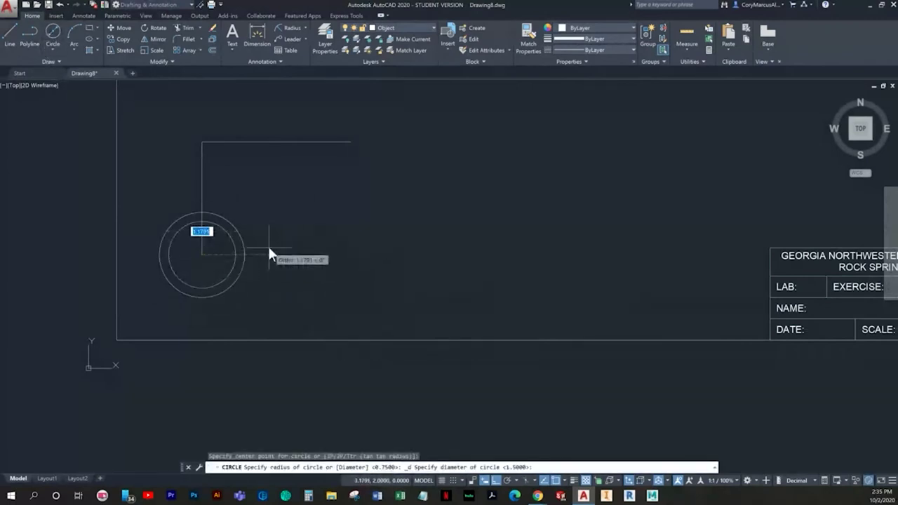
{"action": "type", "text": ".8"}
{"action": "key", "text": "Tab"}
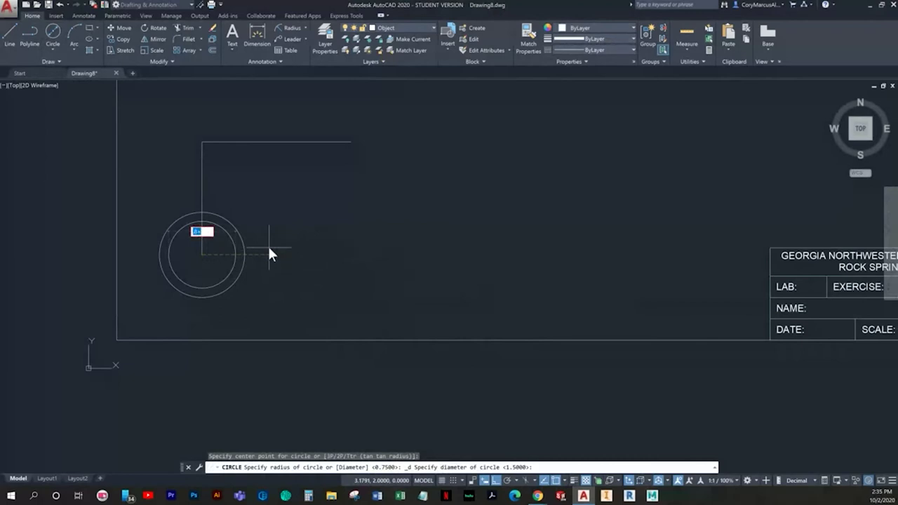
{"action": "key", "text": "Return"}
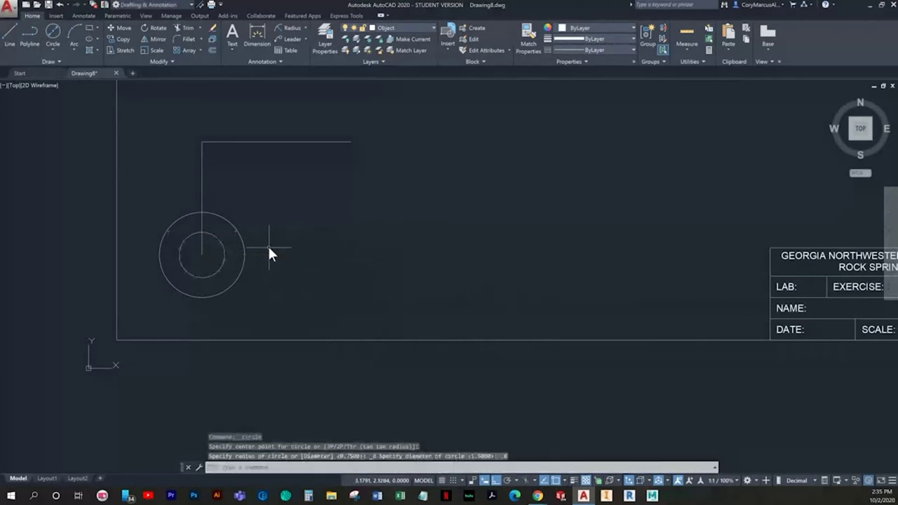
{"action": "key", "text": "Escape"}
{"action": "mouse_move", "coordinate": [323, 242]}
{"action": "middle_mouse_down"}
{"action": "mouse_move", "coordinate": [331, 278]}
{"action": "mouse_move", "coordinate": [360, 289]}
{"action": "middle_mouse_up"}
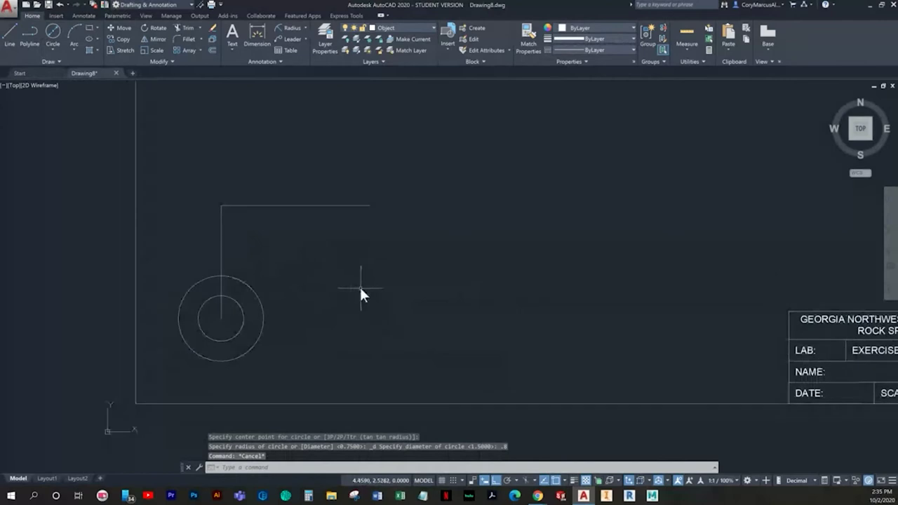
Draw concentric 3.5 and 2.5 diameter circles at the horizontal line's right end
{"action": "left_click", "coordinate": [52, 31]}
{"action": "left_click", "coordinate": [369, 207]}
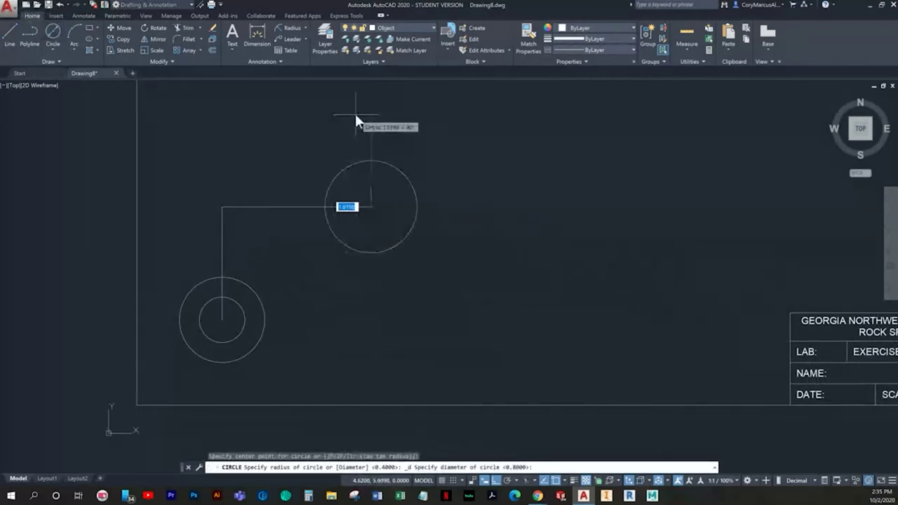
{"action": "type", "text": "3.5"}
{"action": "key", "text": "Return"}
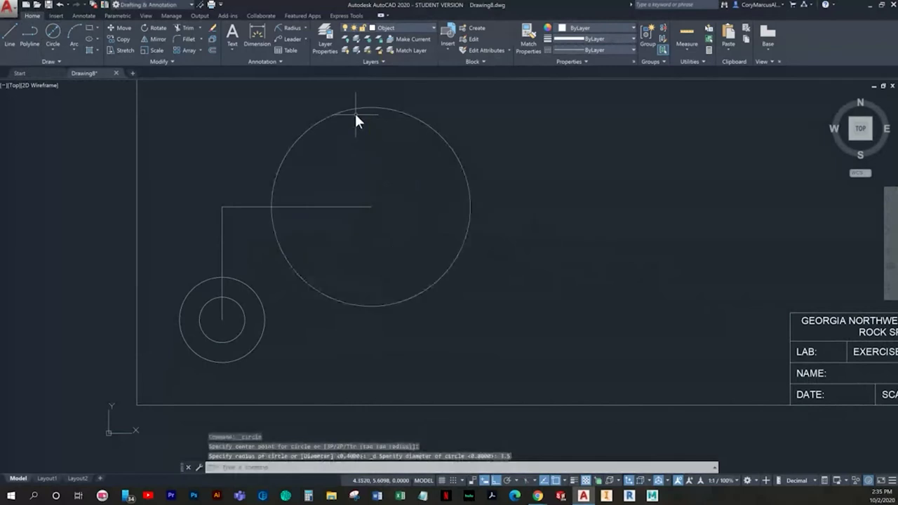
{"action": "left_click", "coordinate": [52, 31]}
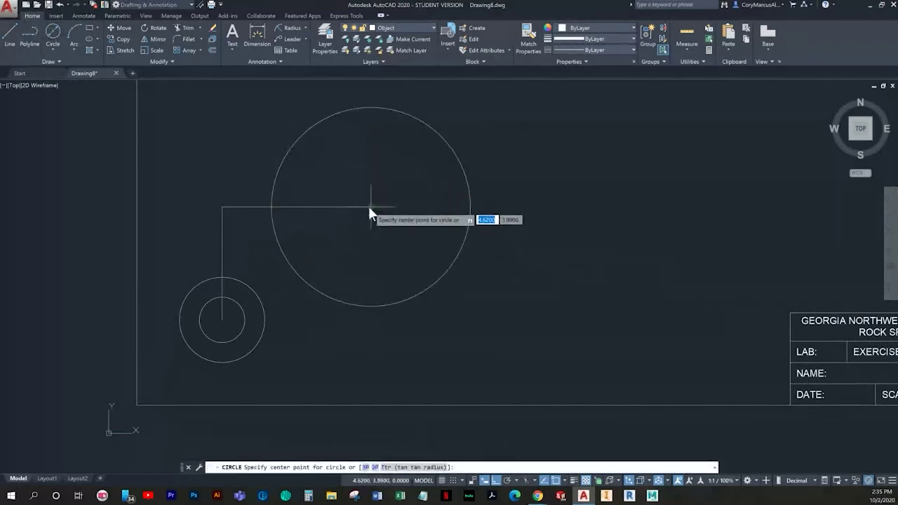
{"action": "left_click", "coordinate": [370, 207]}
{"action": "type", "text": "2.5"}
{"action": "key", "text": "Return"}
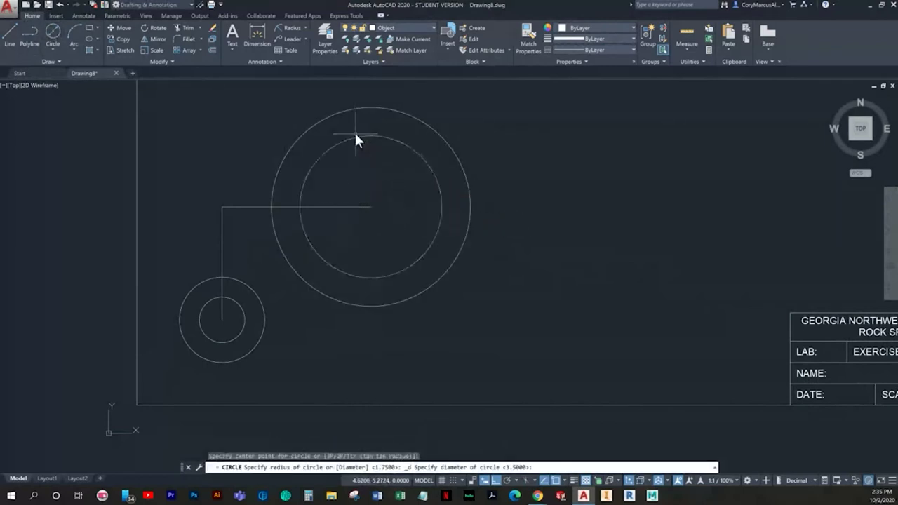
{"action": "scroll", "coordinate": [343, 240], "scroll_direction": "down", "scroll_amount": 3}
{"action": "key", "text": "Escape"}
{"action": "key", "text": "Escape"}
Erase the two construction lines
{"action": "left_click", "coordinate": [260, 284]}
{"action": "left_click", "coordinate": [234, 261]}
{"action": "key", "text": "Delete"}
{"action": "mouse_move", "coordinate": [312, 266]}
{"action": "middle_mouse_down"}
{"action": "mouse_move", "coordinate": [282, 296]}
{"action": "mouse_move", "coordinate": [262, 289]}
{"action": "middle_mouse_up"}
Draw a 1.75-long horizontal line rightward from the large circles' centre
{"action": "key", "text": "Escape"}
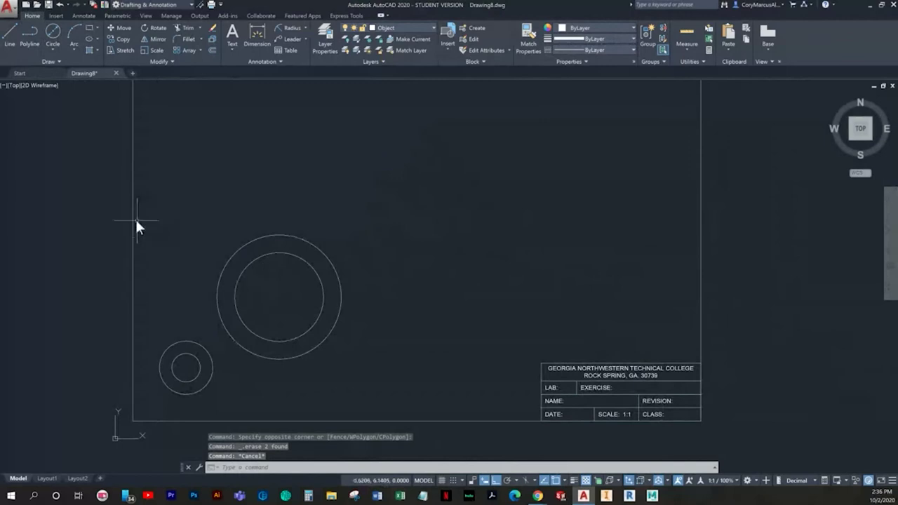
{"action": "type", "text": "l"}
{"action": "key", "text": "Return"}
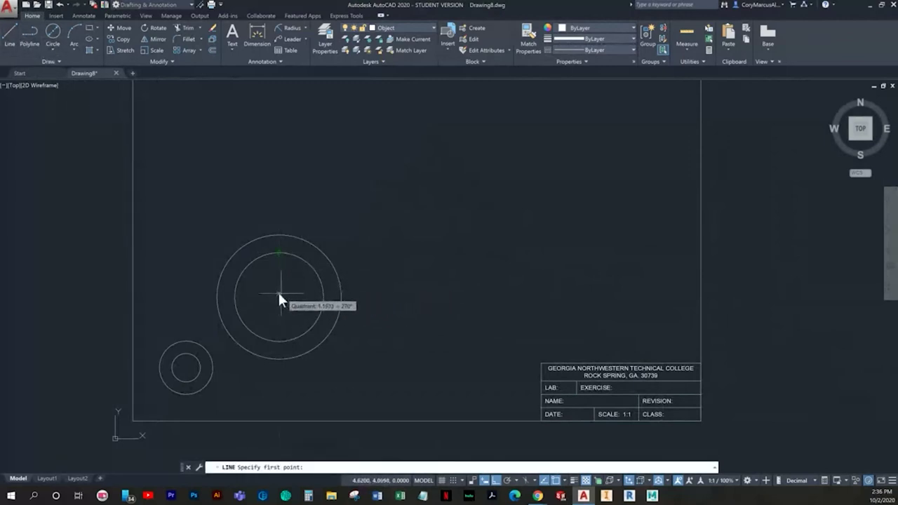
{"action": "left_click", "coordinate": [558, 481]}
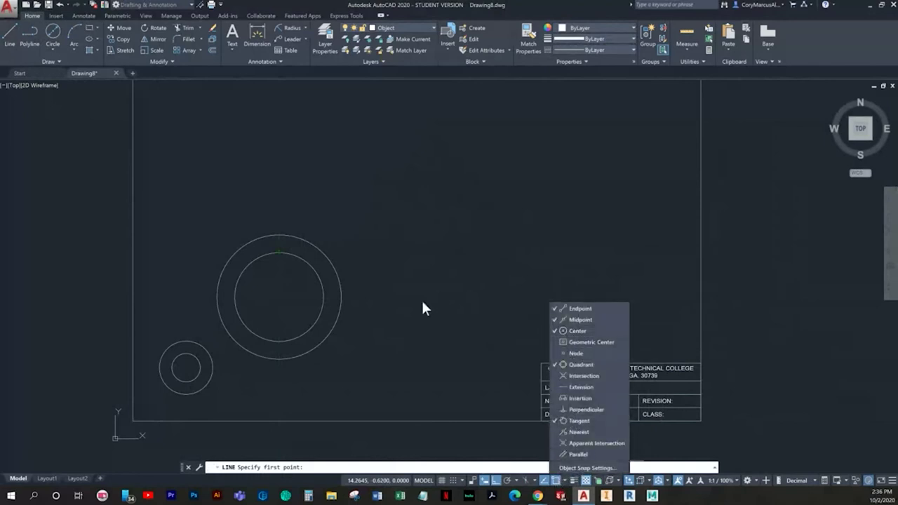
{"action": "left_click", "coordinate": [280, 298]}
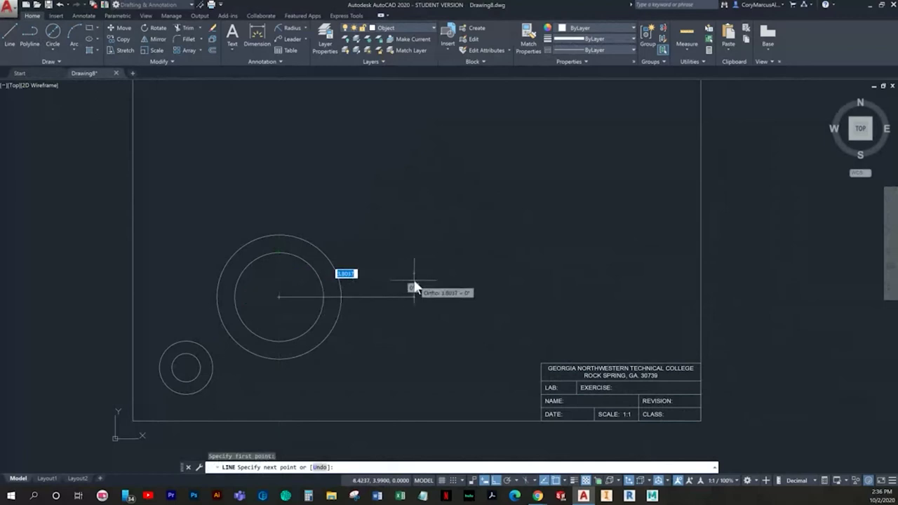
{"action": "type", "text": "1.75"}
{"action": "key", "text": "Return"}
{"action": "key", "text": "Escape"}
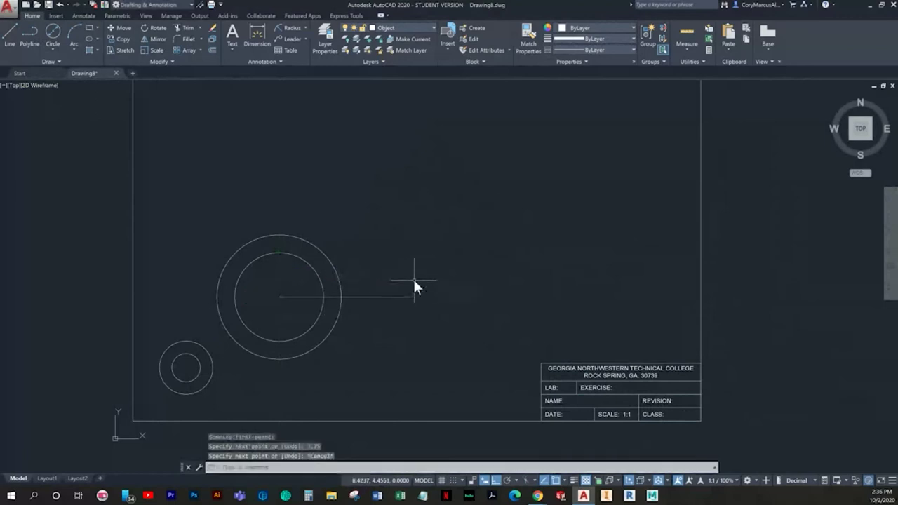
{"action": "key", "text": "Escape"}
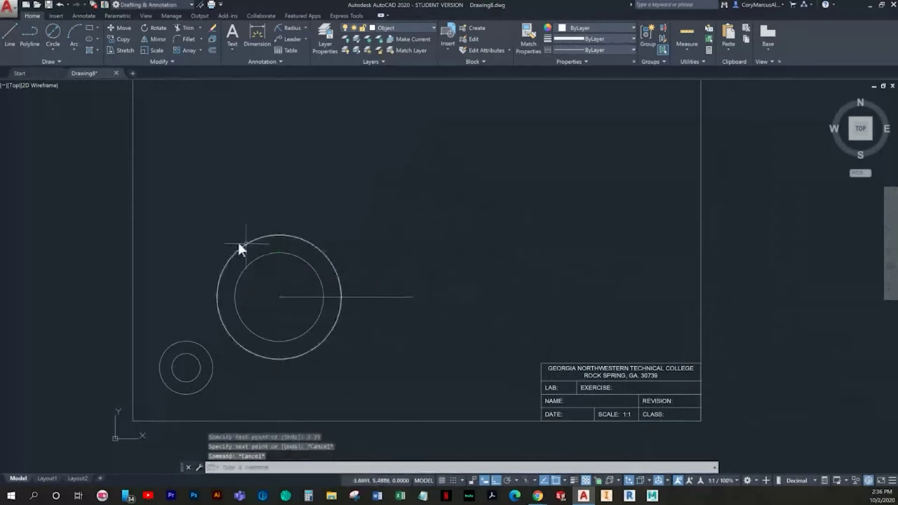
{"action": "left_click", "coordinate": [53, 30]}
{"action": "key", "text": "Escape"}
{"action": "left_click", "coordinate": [222, 406]}
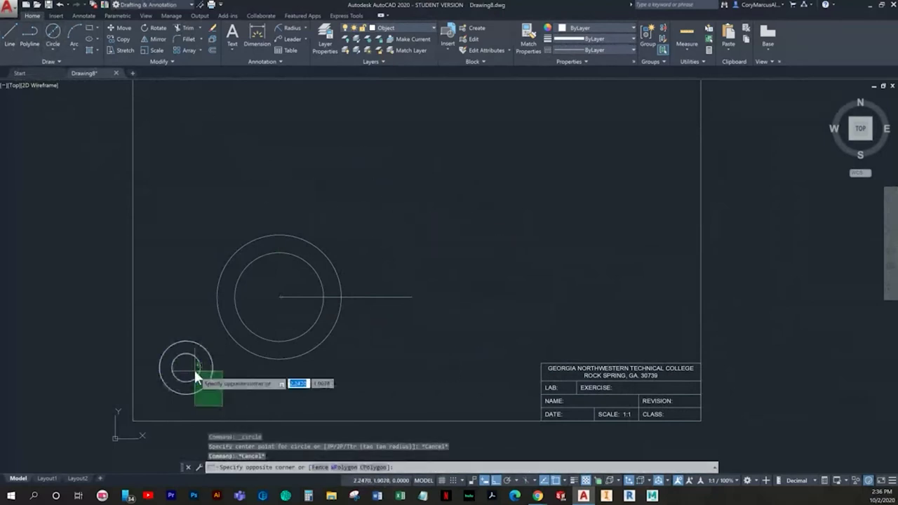
Copy the small circle pair to the horizontal guide line's right end, then erase that line
{"action": "left_click", "coordinate": [195, 372]}
{"action": "left_click", "coordinate": [124, 40]}
{"action": "scroll", "coordinate": [133, 261], "scroll_direction": "up", "scroll_amount": 4}
{"action": "middle_click_drag", "start_coordinate": [221, 376], "coordinate": [283, 262]}
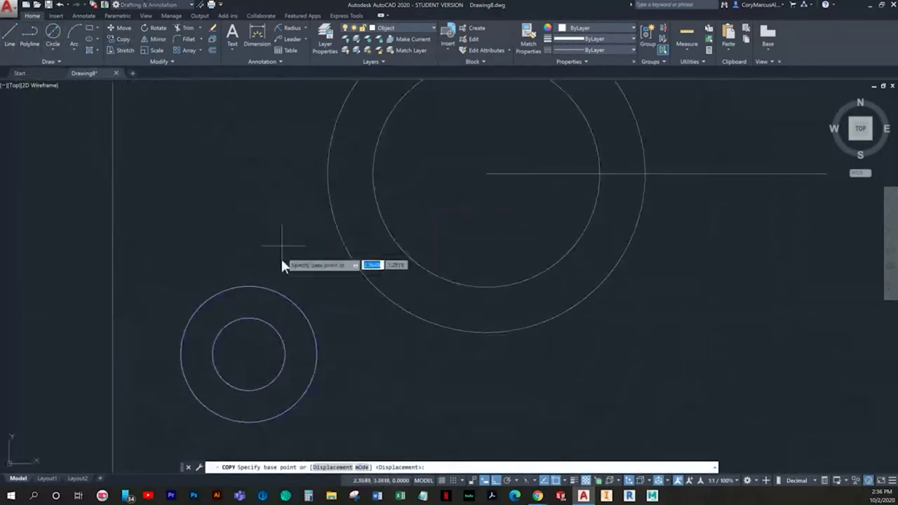
{"action": "left_click", "coordinate": [249, 354]}
{"action": "scroll", "coordinate": [421, 333], "scroll_direction": "down", "scroll_amount": 3}
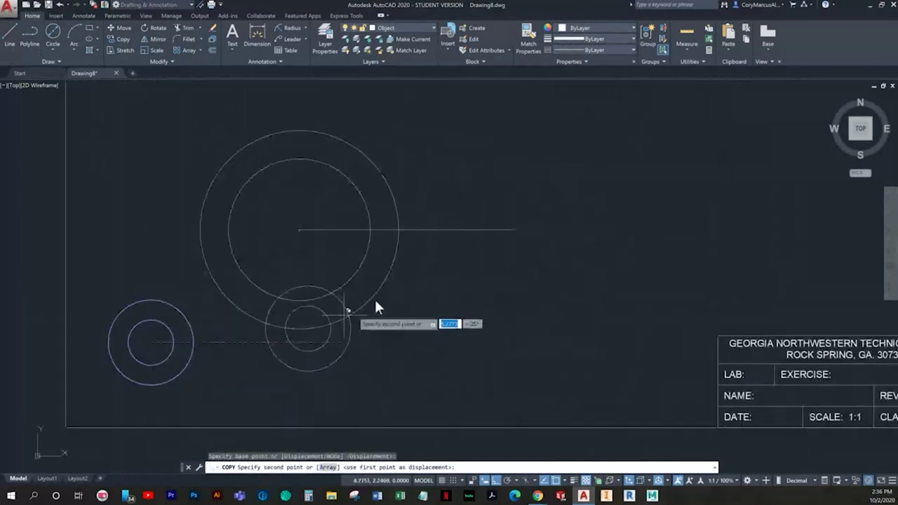
{"action": "left_click", "coordinate": [512, 229]}
{"action": "key", "text": "Escape"}
{"action": "middle_click_drag", "start_coordinate": [527, 257], "coordinate": [497, 299]}
{"action": "left_click", "coordinate": [410, 268]}
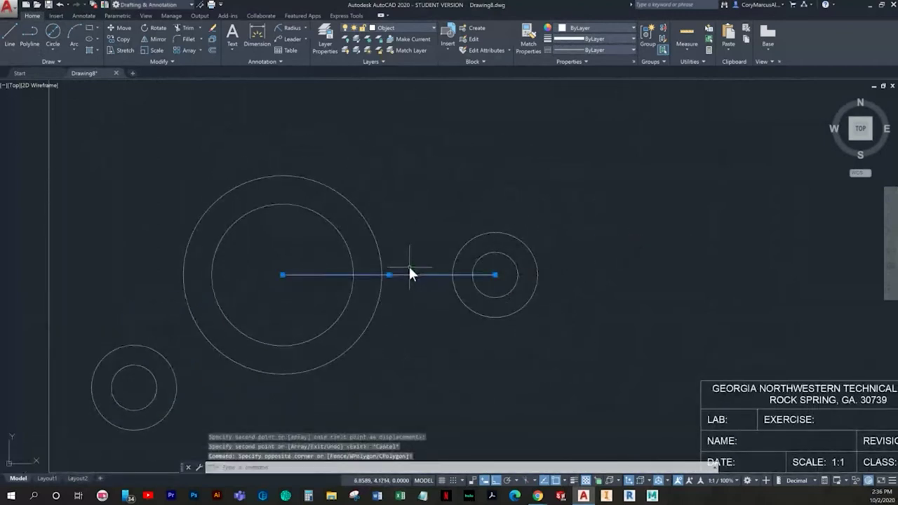
{"action": "key", "text": "Delete"}
{"action": "middle_click_drag", "start_coordinate": [381, 295], "coordinate": [436, 316]}
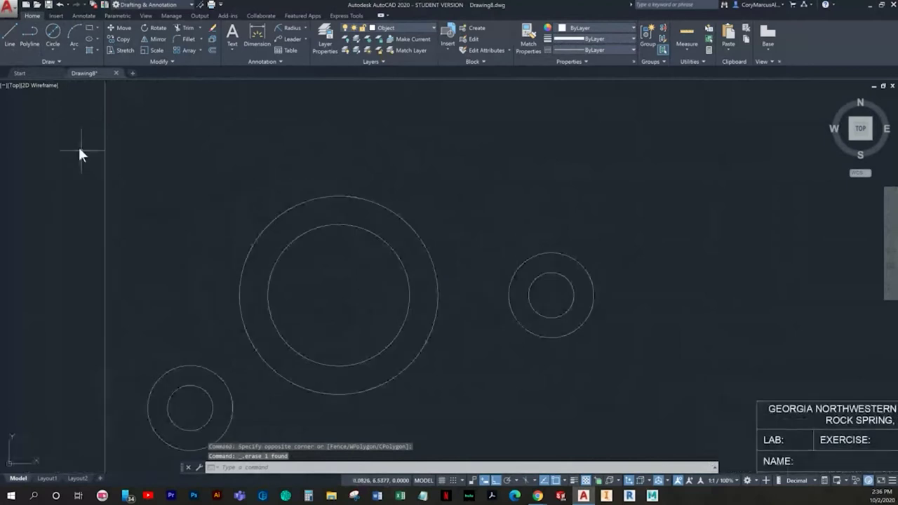
Draw a 2.76-long vertical line upward from the large circles' centre
{"action": "left_click", "coordinate": [10, 35]}
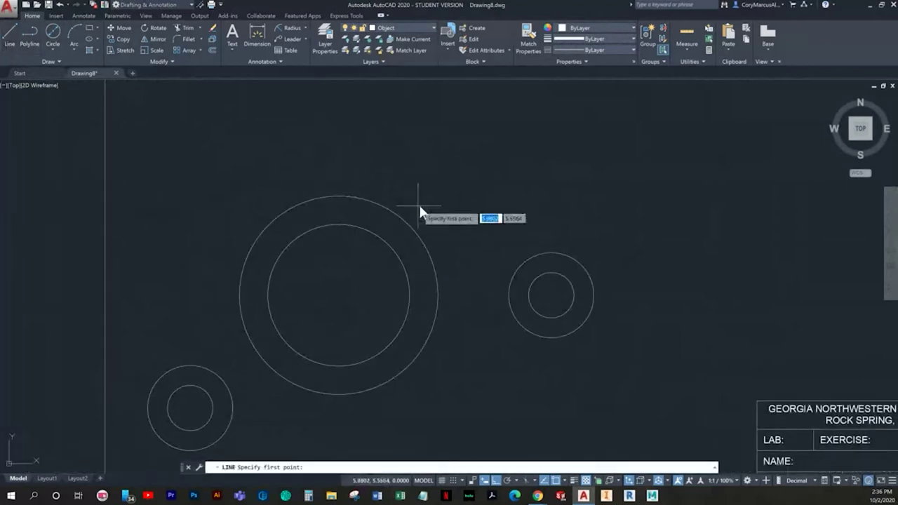
{"action": "left_click", "coordinate": [338, 295]}
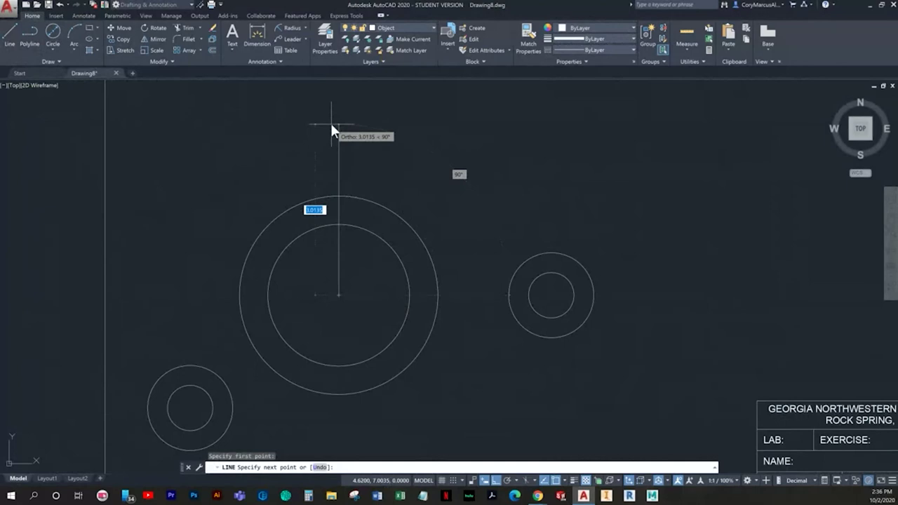
{"action": "type", "text": "2.76"}
{"action": "key", "text": "Return"}
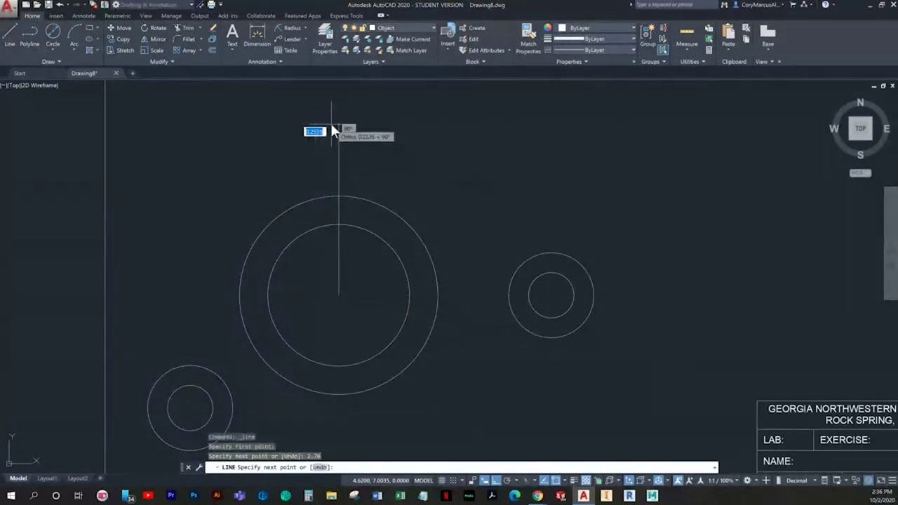
{"action": "scroll", "coordinate": [328, 161], "scroll_direction": "down", "scroll_amount": 2}
{"action": "key", "text": "Escape"}
{"action": "key", "text": "Escape"}
Copy the right-hand small circle pair to the vertical line's top end, then erase that line
{"action": "left_click", "coordinate": [439, 216]}
{"action": "left_click", "coordinate": [499, 275]}
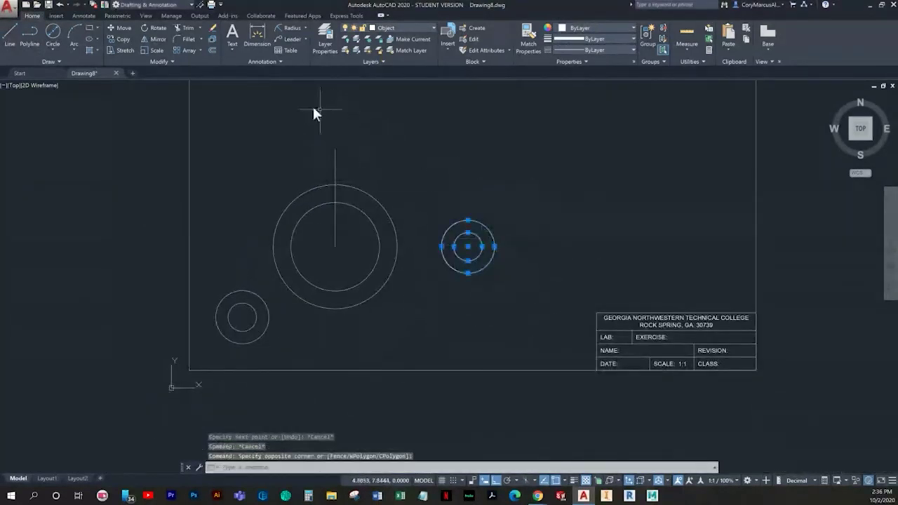
{"action": "left_click", "coordinate": [125, 40]}
{"action": "scroll", "coordinate": [465, 256], "scroll_direction": "up", "scroll_amount": 4}
{"action": "left_click", "coordinate": [467, 227]}
{"action": "scroll", "coordinate": [375, 203], "scroll_direction": "down", "scroll_amount": 3}
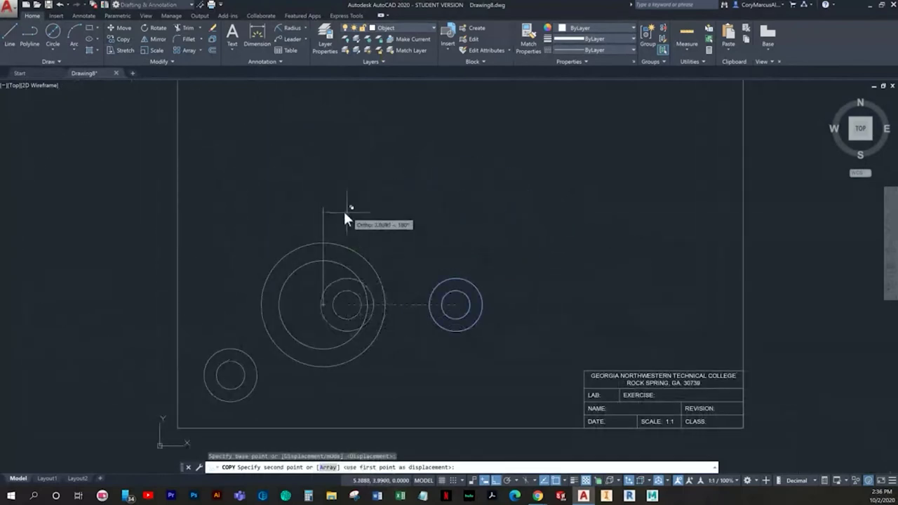
{"action": "left_click", "coordinate": [325, 209]}
{"action": "key", "text": "Escape"}
{"action": "left_click", "coordinate": [323, 289]}
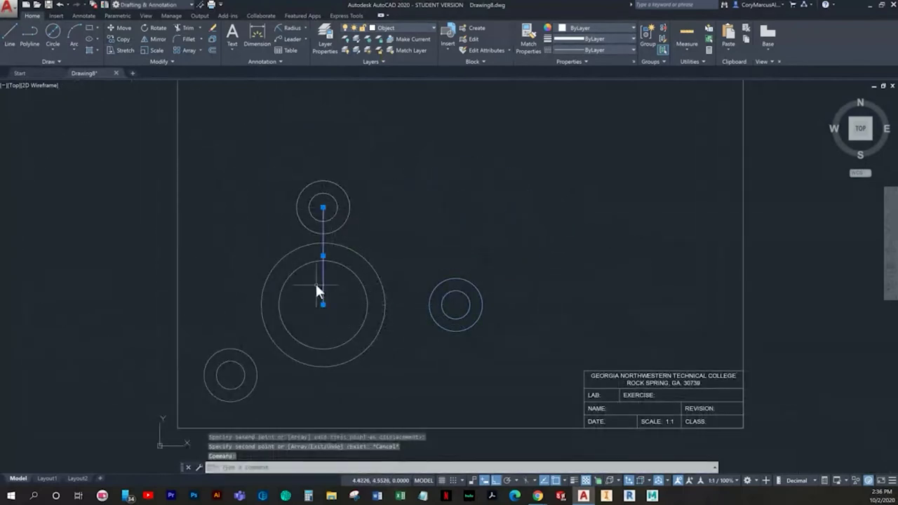
{"action": "key", "text": "Delete"}
{"action": "mouse_move", "coordinate": [331, 298]}
{"action": "middle_mouse_down"}
{"action": "mouse_move", "coordinate": [348, 309]}
{"action": "mouse_move", "coordinate": [341, 301]}
{"action": "middle_mouse_up"}
{"action": "key", "text": "Escape"}
{"action": "key", "text": "Escape"}
{"action": "key", "text": "Escape"}
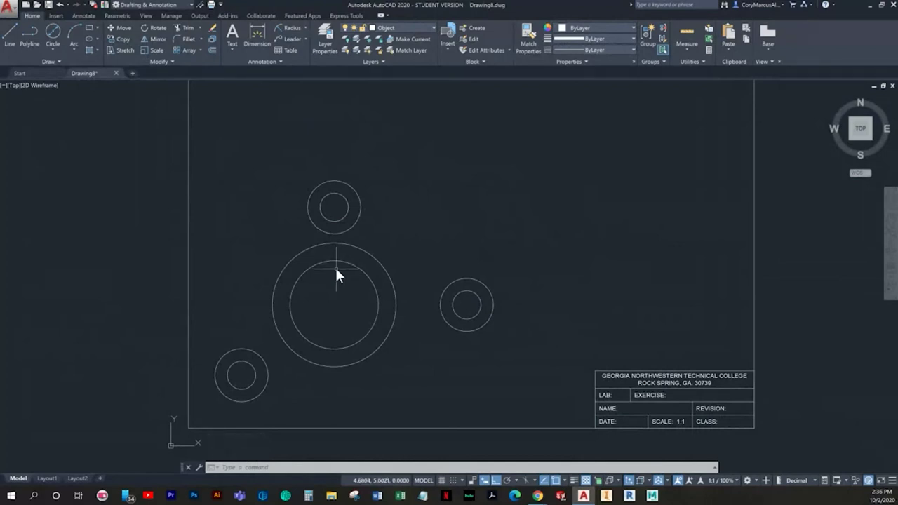
{"action": "middle_click_drag", "start_coordinate": [335, 266], "coordinate": [341, 242]}
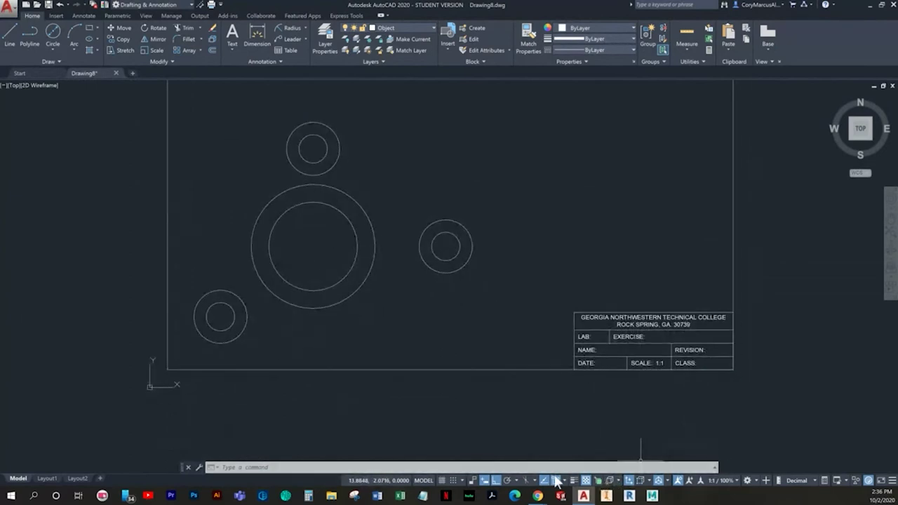
{"action": "left_click", "coordinate": [556, 479]}
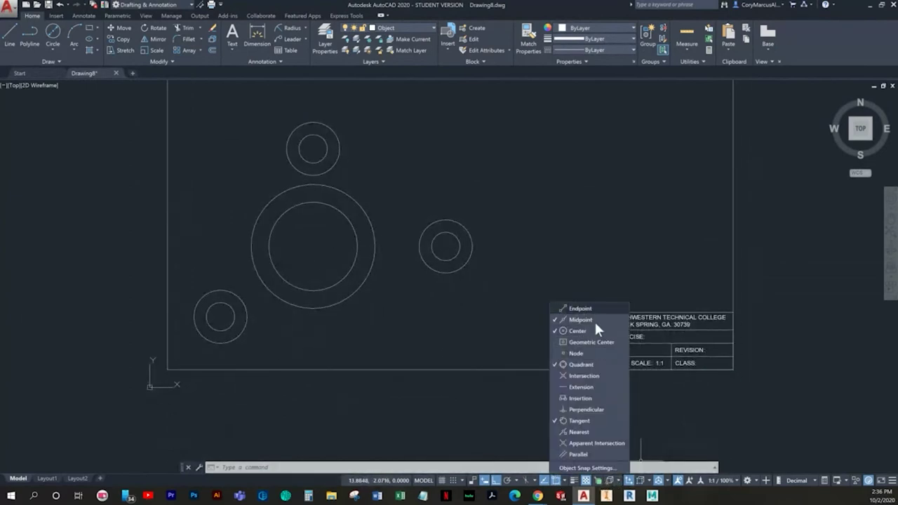
Turn off Midpoint, Center and Quadrant object snapping
{"action": "left_click", "coordinate": [593, 320]}
{"action": "left_click", "coordinate": [580, 331]}
{"action": "left_click", "coordinate": [578, 364]}
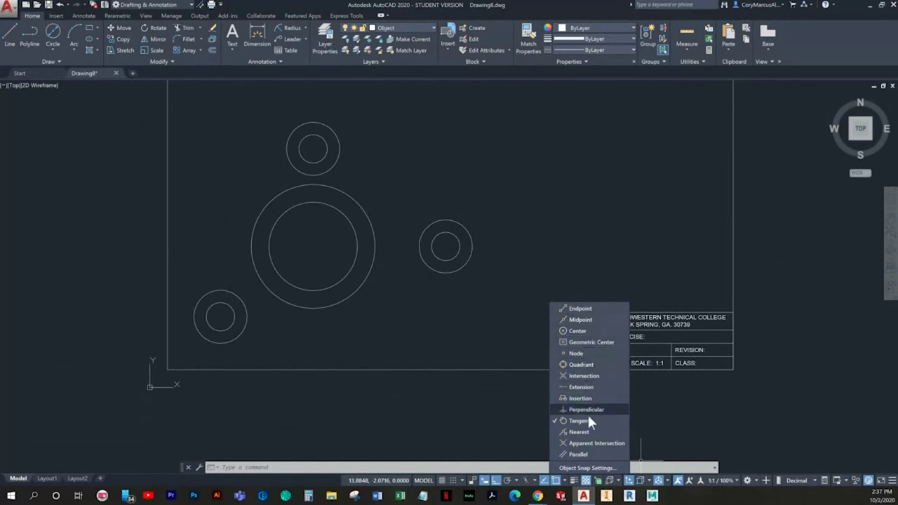
{"action": "scroll", "coordinate": [337, 281], "scroll_direction": "up", "scroll_amount": 3}
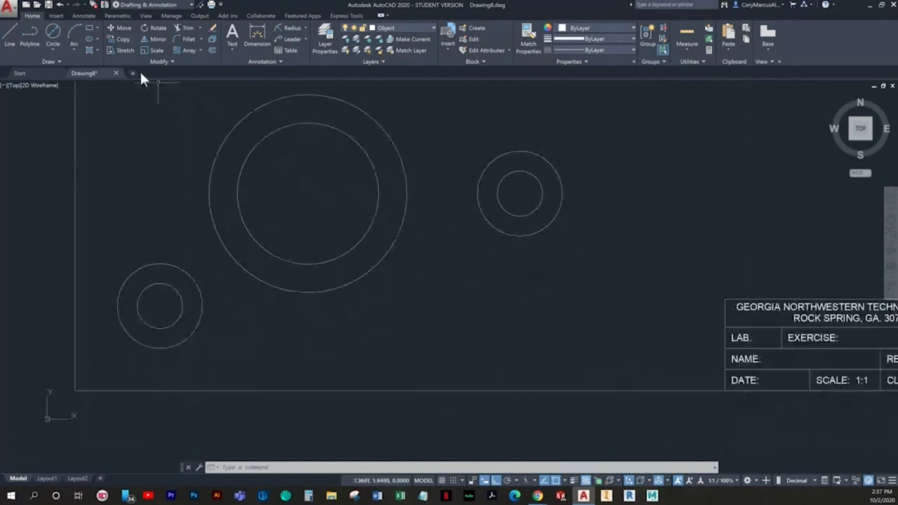
Draw three tangent lines joining the lower-left, right and large circles' outer edges
{"action": "left_click", "coordinate": [9, 35]}
{"action": "left_click", "coordinate": [188, 341]}
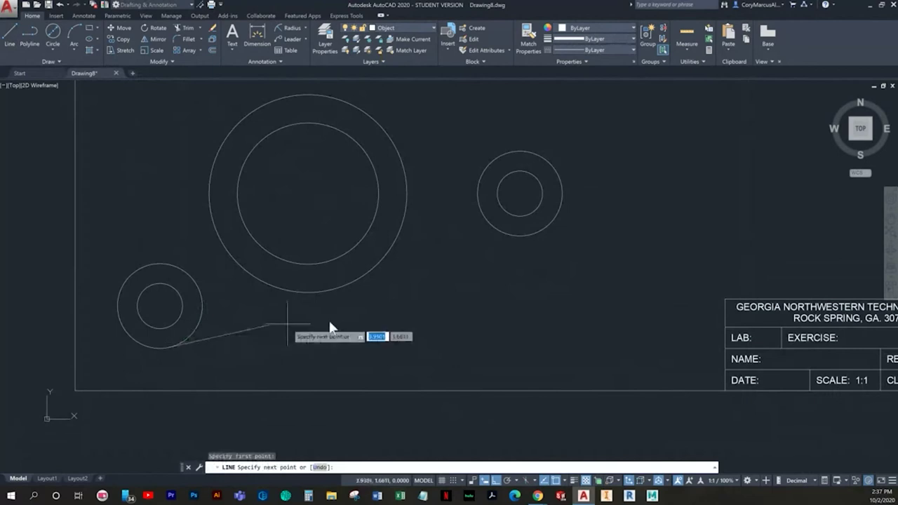
{"action": "left_click", "coordinate": [522, 244]}
{"action": "key", "text": "Escape"}
{"action": "middle_click_drag", "start_coordinate": [521, 245], "coordinate": [543, 262]}
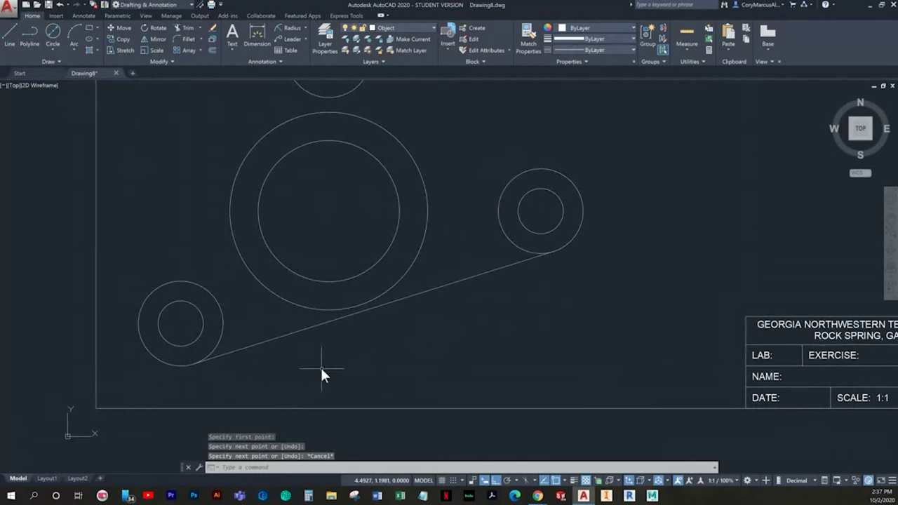
{"action": "key", "text": "Return"}
{"action": "left_click", "coordinate": [171, 280]}
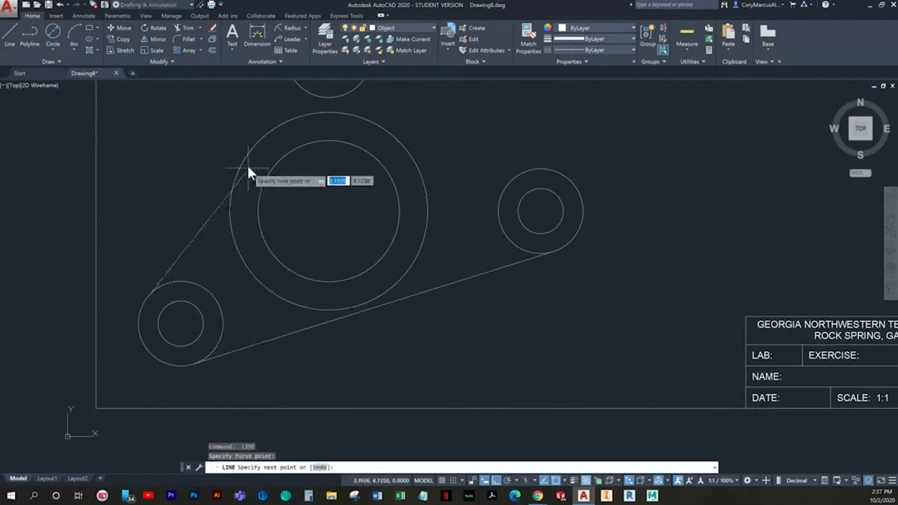
{"action": "left_click", "coordinate": [247, 153]}
{"action": "key", "text": "Escape"}
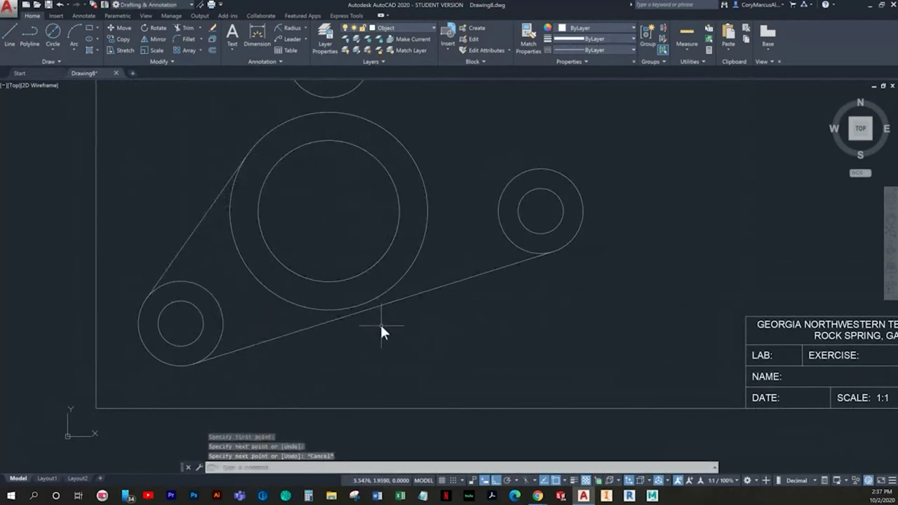
{"action": "middle_click_drag", "start_coordinate": [380, 323], "coordinate": [371, 348]}
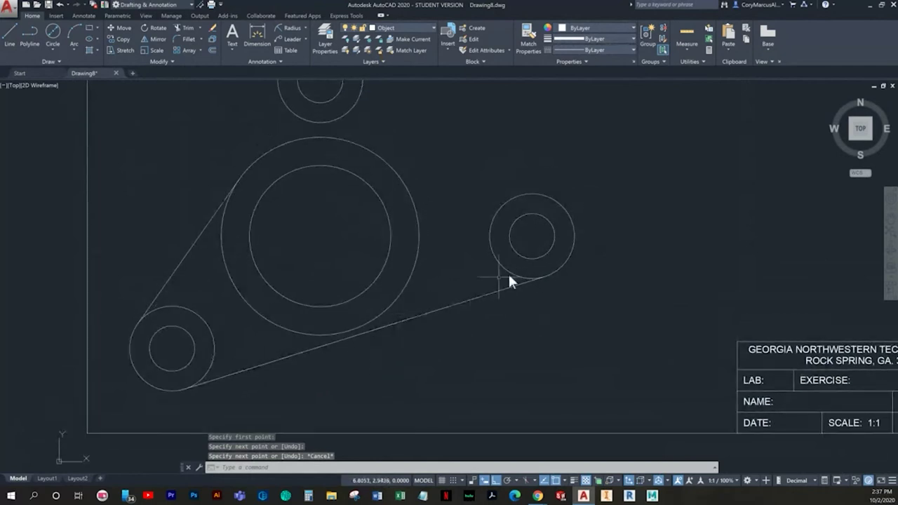
{"action": "key", "text": "Return"}
{"action": "left_click", "coordinate": [519, 195]}
{"action": "left_click", "coordinate": [392, 165]}
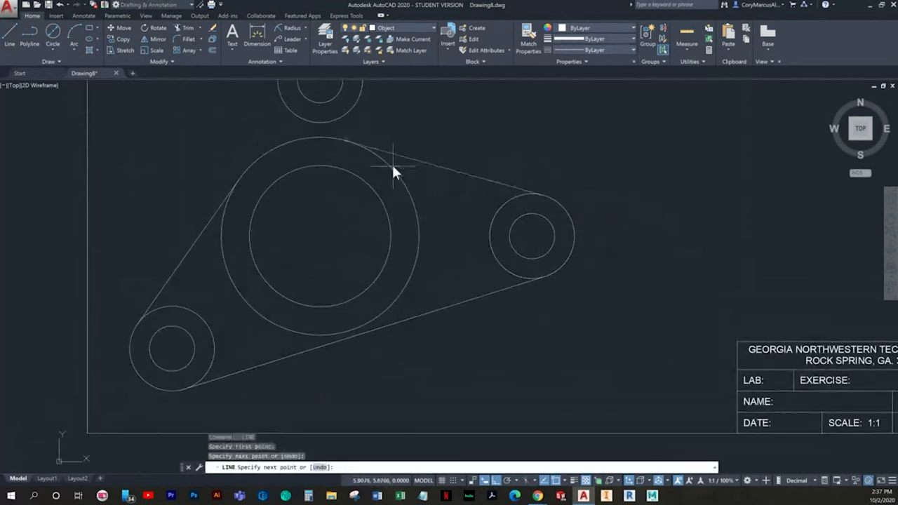
{"action": "key", "text": "Escape"}
{"action": "middle_click_drag", "start_coordinate": [451, 244], "coordinate": [451, 249]}
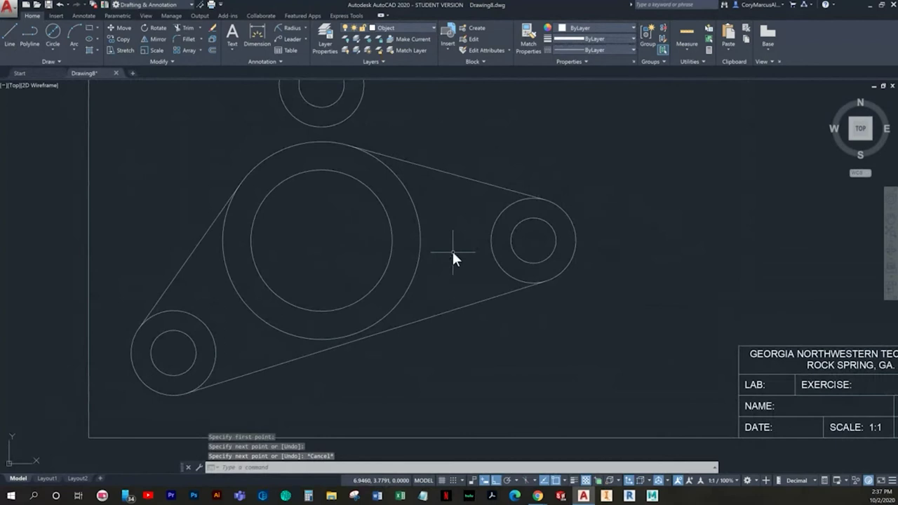
Enable Endpoint, Midpoint, Center and Quadrant object snapping
{"action": "scroll", "coordinate": [452, 254], "scroll_direction": "down", "scroll_amount": 3}
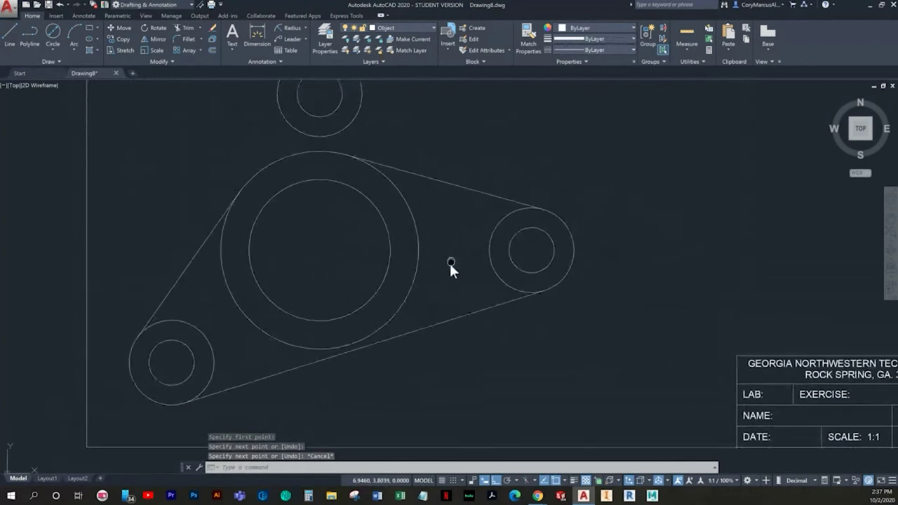
{"action": "left_click", "coordinate": [564, 480]}
{"action": "left_click", "coordinate": [586, 309]}
{"action": "left_click", "coordinate": [584, 320]}
{"action": "left_click", "coordinate": [583, 330]}
{"action": "left_click", "coordinate": [581, 364]}
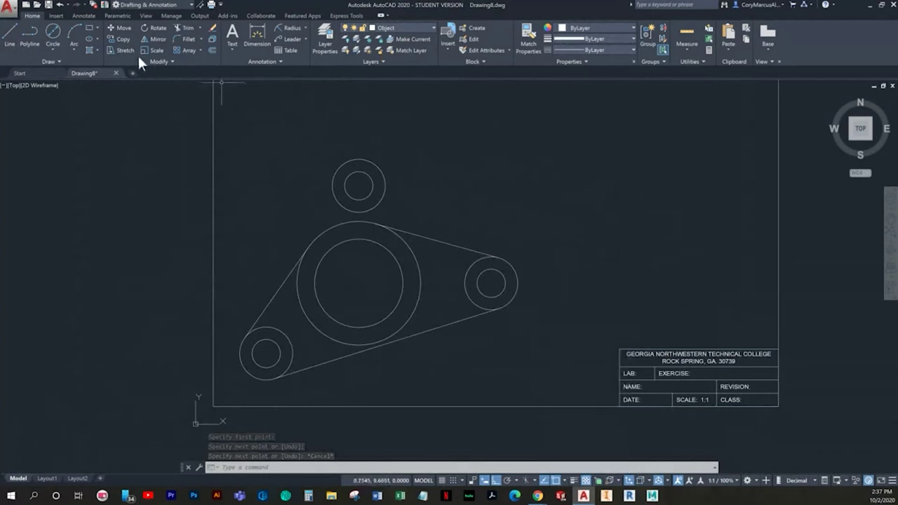
Draw a line from the top circle's right quadrant to the belt line's midpoint
{"action": "left_click", "coordinate": [10, 35]}
{"action": "middle_click_drag", "start_coordinate": [420, 200], "coordinate": [389, 229]}
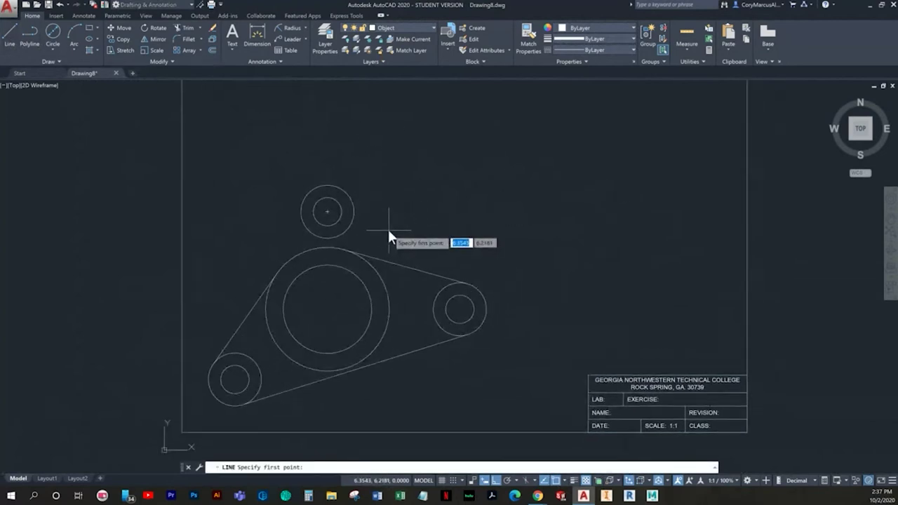
{"action": "scroll", "coordinate": [389, 229], "scroll_direction": "up", "scroll_amount": 2}
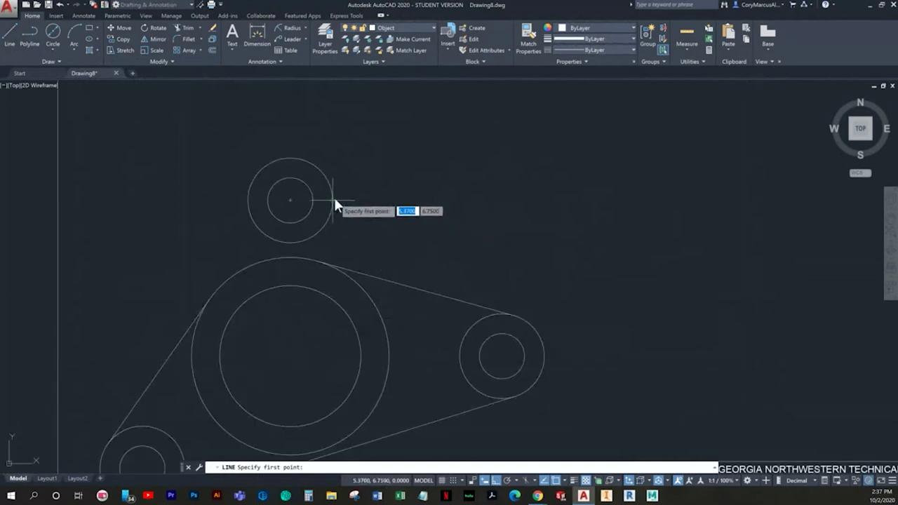
{"action": "left_click", "coordinate": [354, 211]}
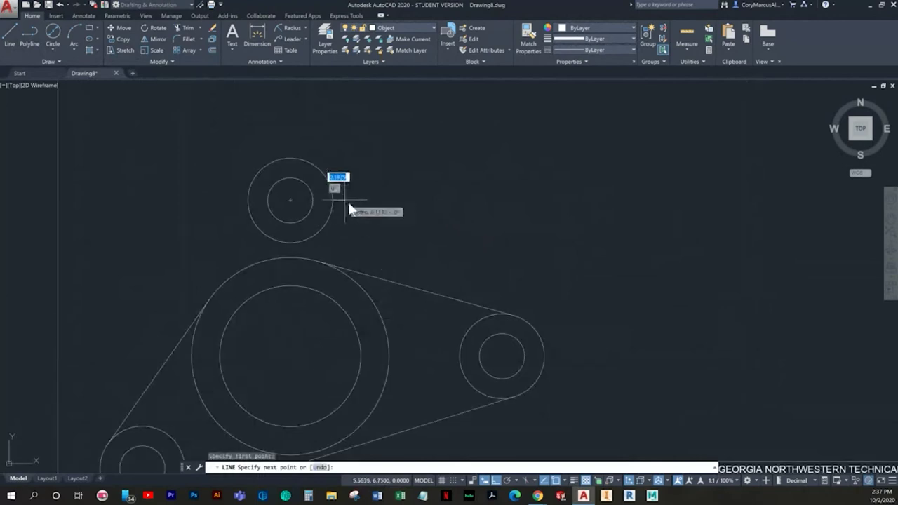
{"action": "left_click", "coordinate": [411, 287]}
{"action": "scroll", "coordinate": [435, 291], "scroll_direction": "down", "scroll_amount": 2}
{"action": "key", "text": "Return"}
{"action": "scroll", "coordinate": [333, 235], "scroll_direction": "up", "scroll_amount": 2}
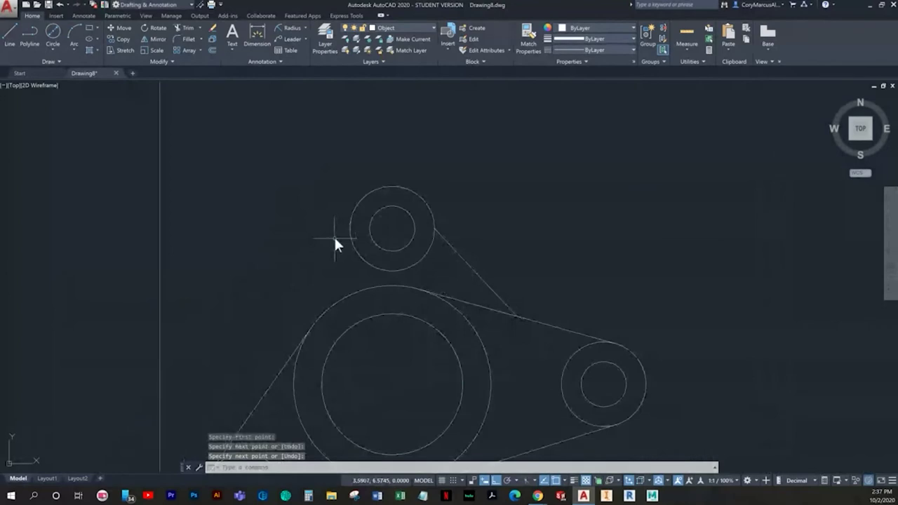
{"action": "key", "text": "Return"}
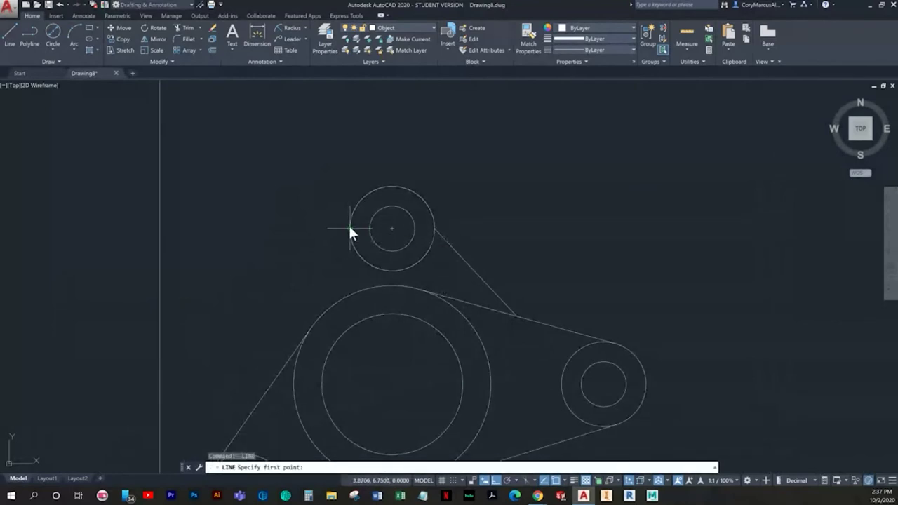
{"action": "left_click", "coordinate": [312, 325]}
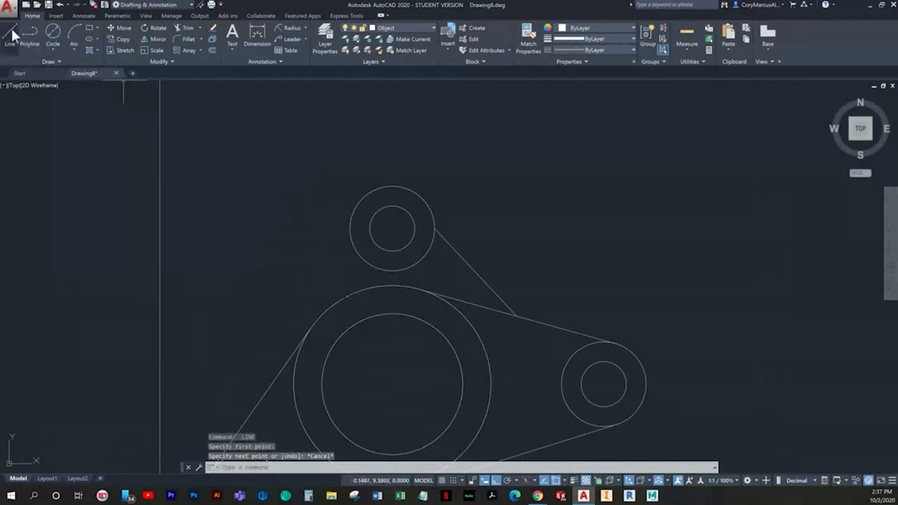
{"action": "key", "text": "Return"}
{"action": "key", "text": "Return"}
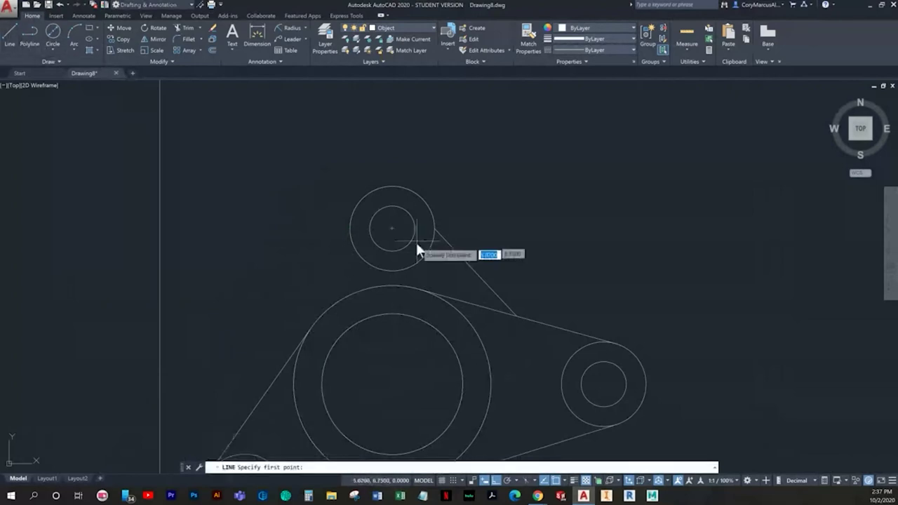
{"action": "left_click", "coordinate": [349, 229]}
{"action": "key", "text": "Escape"}
{"action": "scroll", "coordinate": [351, 332], "scroll_direction": "down", "scroll_amount": 3}
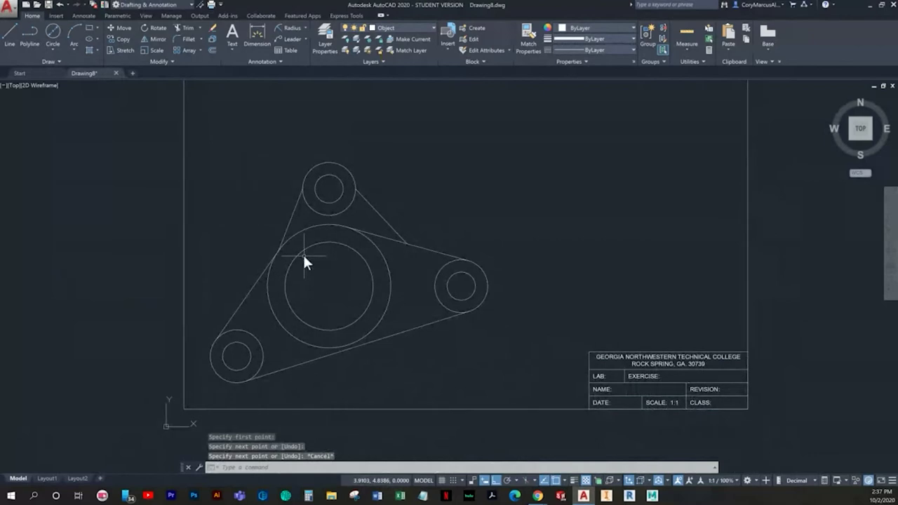
{"action": "left_click", "coordinate": [402, 28]}
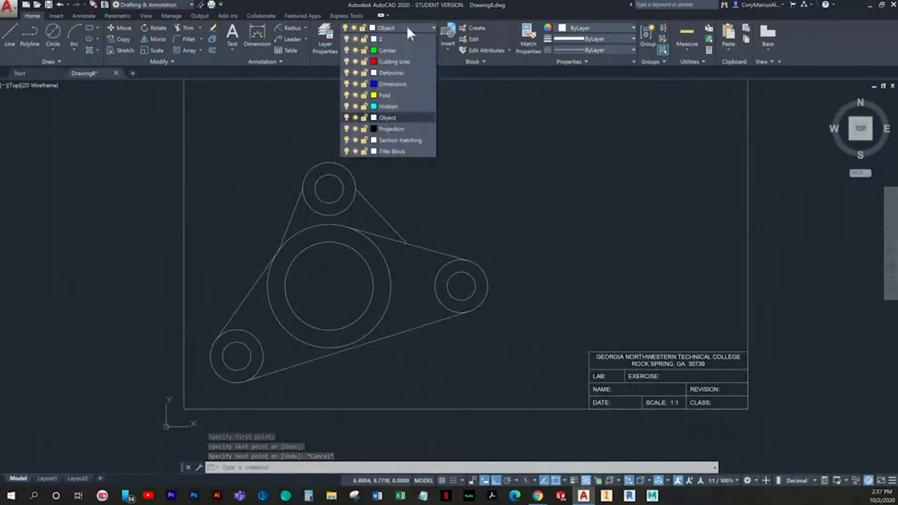
On the Center layer, add center marks to the right, top, large and lower-left circles
{"action": "left_click", "coordinate": [395, 52]}
{"action": "left_click", "coordinate": [85, 15]}
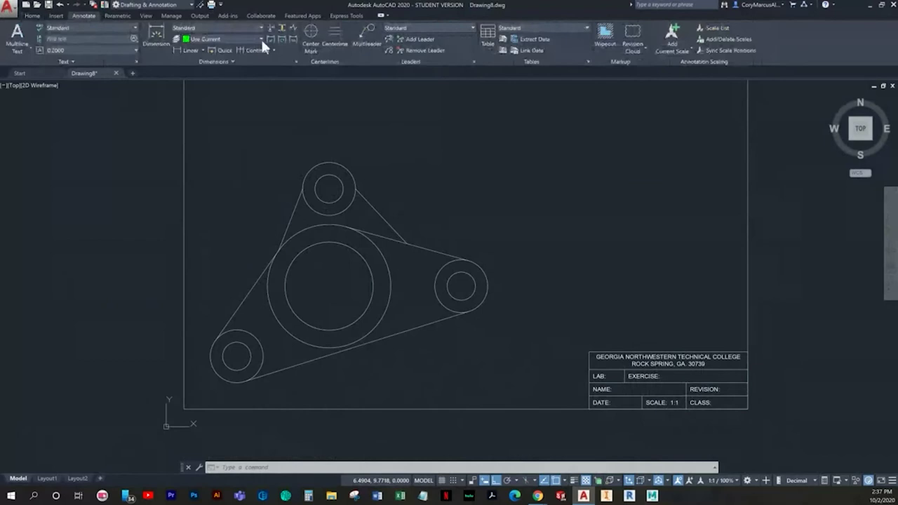
{"action": "left_click", "coordinate": [306, 35]}
{"action": "middle_click_drag", "start_coordinate": [319, 160], "coordinate": [323, 175]}
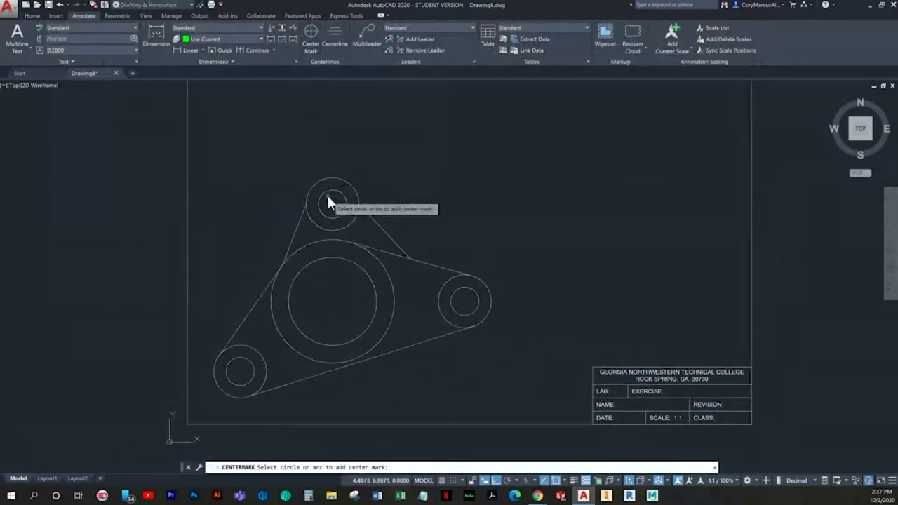
{"action": "left_click", "coordinate": [477, 283]}
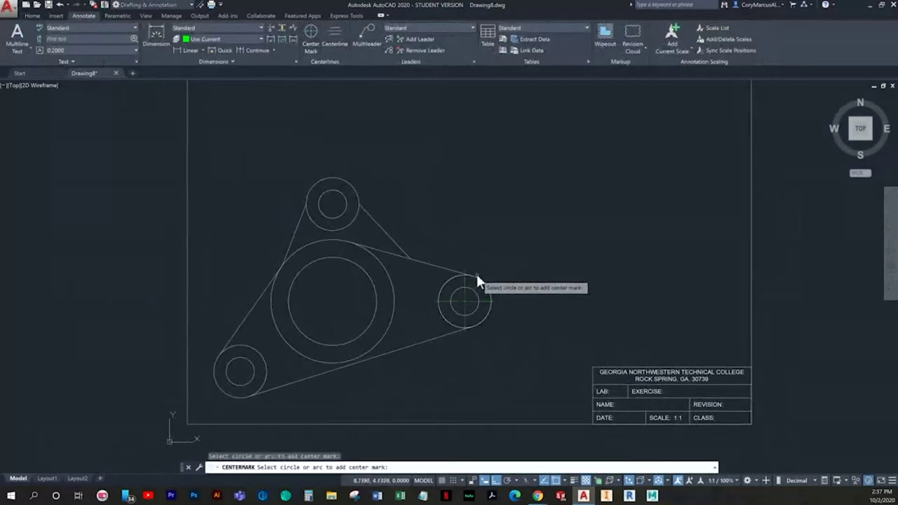
{"action": "left_click", "coordinate": [340, 178]}
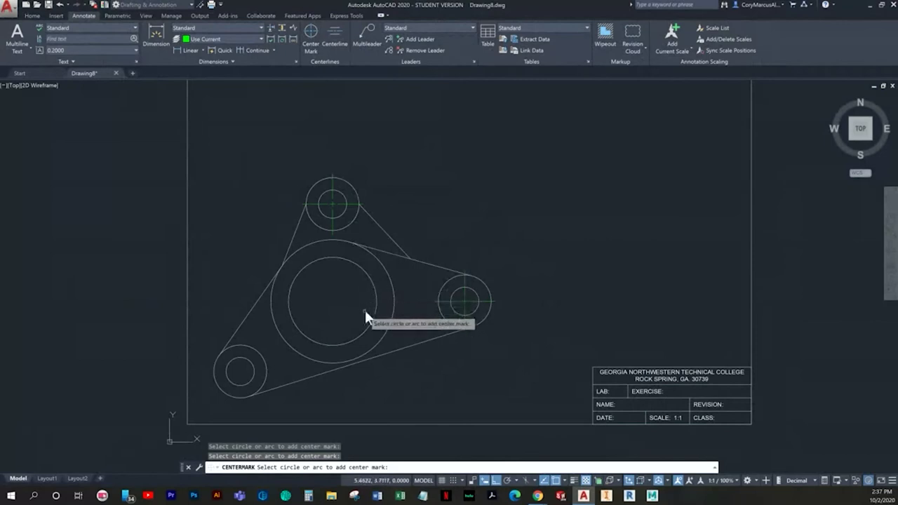
{"action": "left_click", "coordinate": [376, 269]}
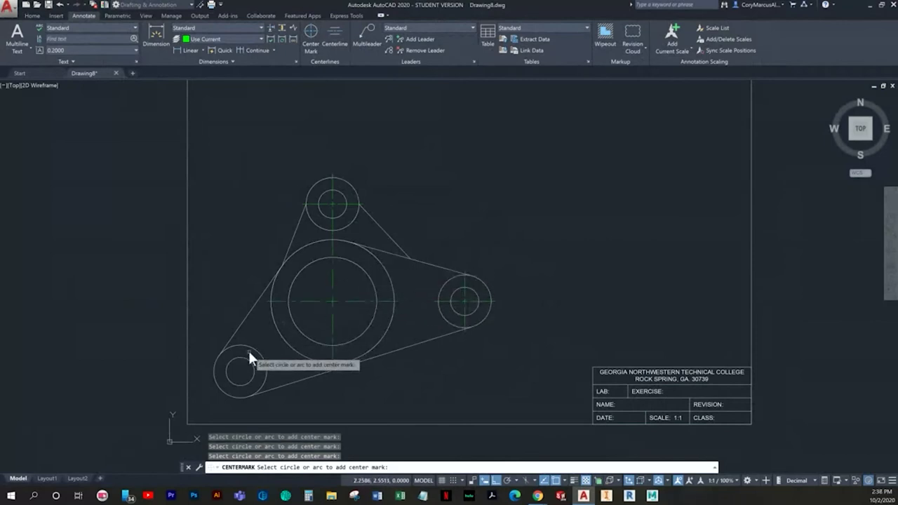
{"action": "left_click", "coordinate": [257, 356]}
{"action": "key", "text": "Escape"}
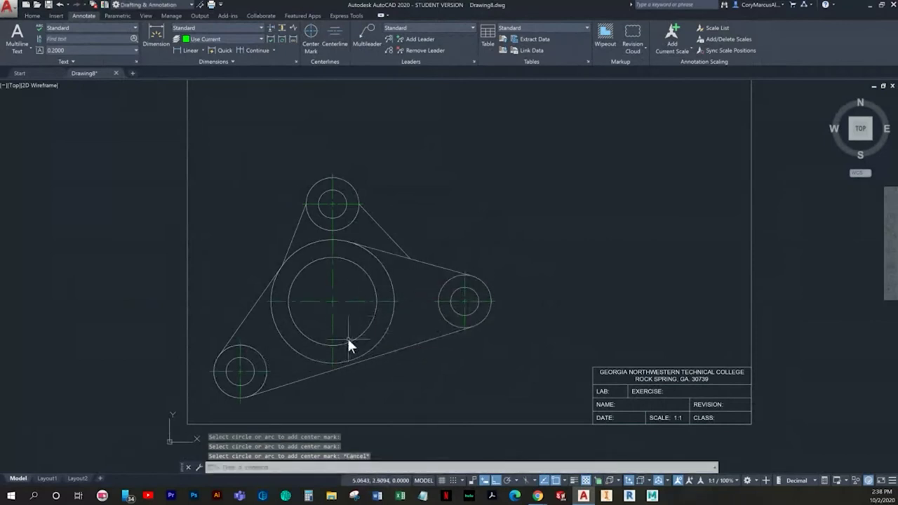
Select the large circle's vertical centerline and the top center mark to adjust them by grip
{"action": "scroll", "coordinate": [348, 337], "scroll_direction": "up", "scroll_amount": 2}
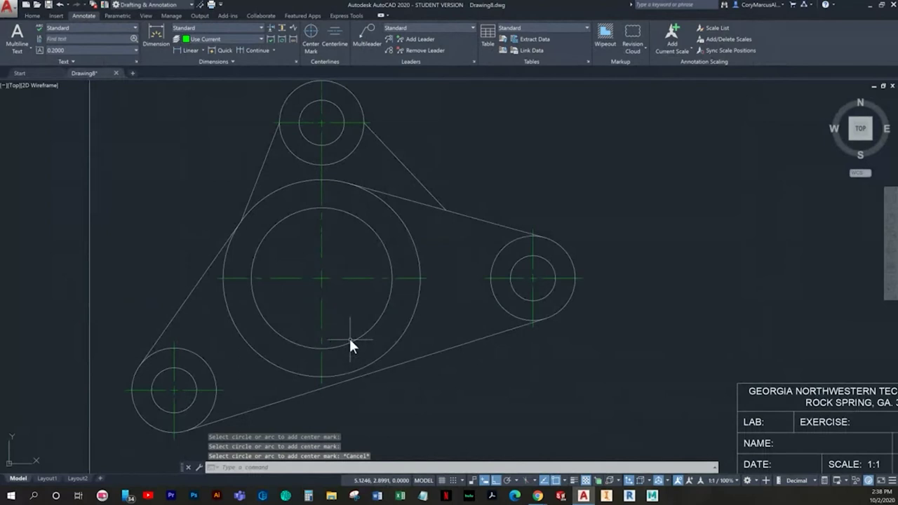
{"action": "middle_click_drag", "start_coordinate": [350, 338], "coordinate": [326, 394]}
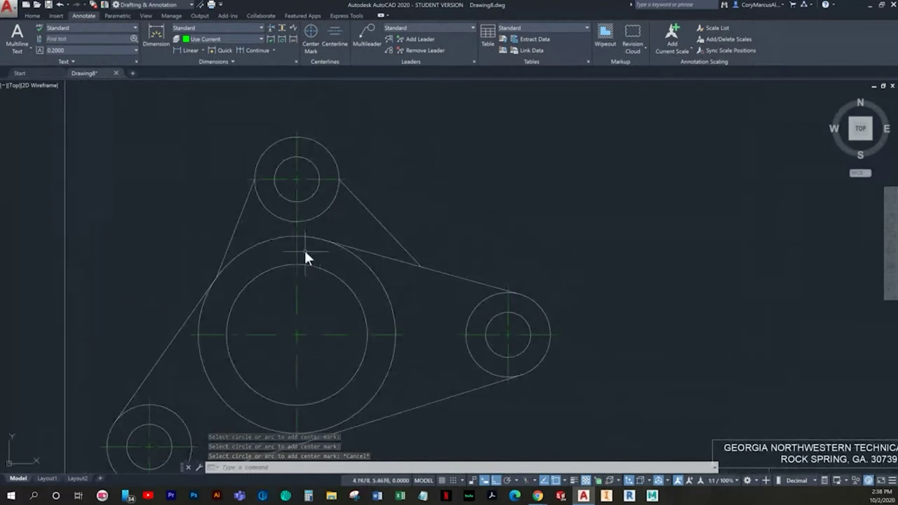
{"action": "scroll", "coordinate": [297, 235], "scroll_direction": "up", "scroll_amount": 4}
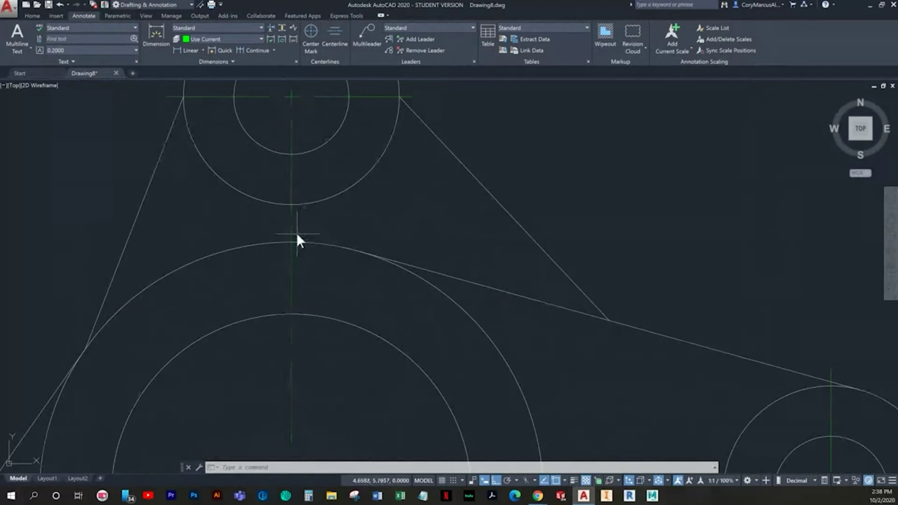
{"action": "left_click", "coordinate": [297, 238]}
{"action": "left_click", "coordinate": [291, 239]}
{"action": "left_click", "coordinate": [291, 242]}
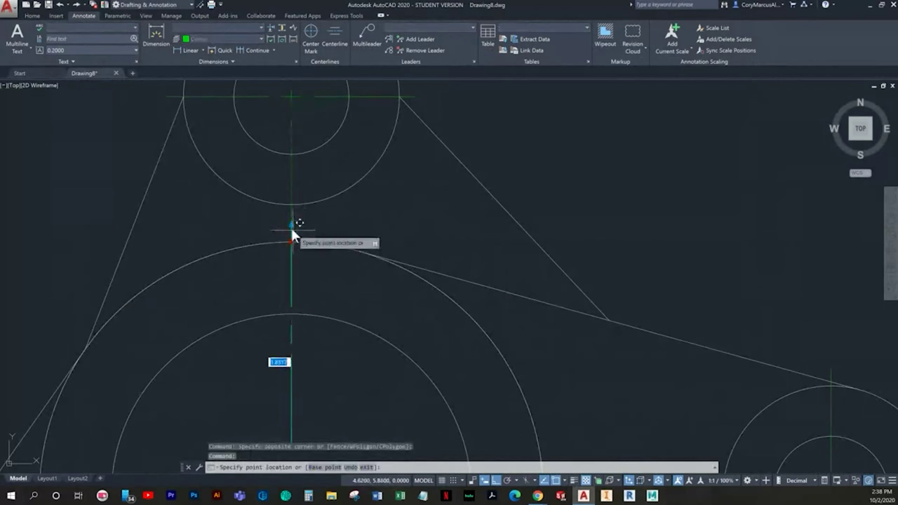
{"action": "key", "text": "Escape"}
{"action": "left_click", "coordinate": [295, 188]}
{"action": "left_click", "coordinate": [288, 186]}
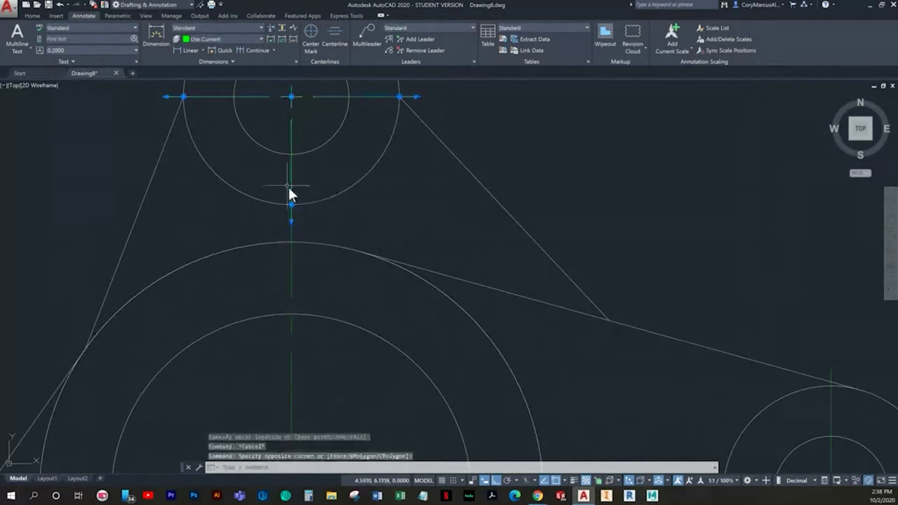
{"action": "key", "text": "Escape"}
{"action": "scroll", "coordinate": [298, 236], "scroll_direction": "down", "scroll_amount": 4}
{"action": "scroll", "coordinate": [302, 233], "scroll_direction": "up", "scroll_amount": 5}
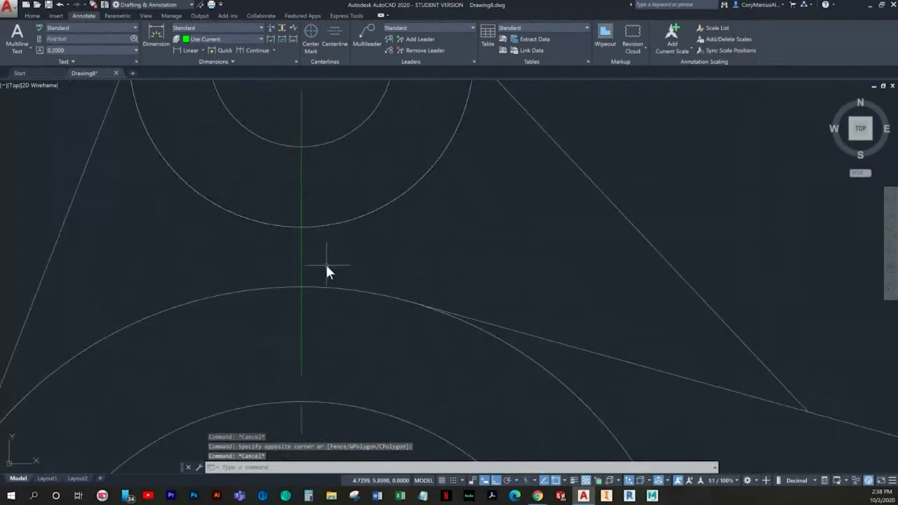
{"action": "scroll", "coordinate": [379, 259], "scroll_direction": "down", "scroll_amount": 4}
{"action": "scroll", "coordinate": [358, 239], "scroll_direction": "down", "scroll_amount": 4}
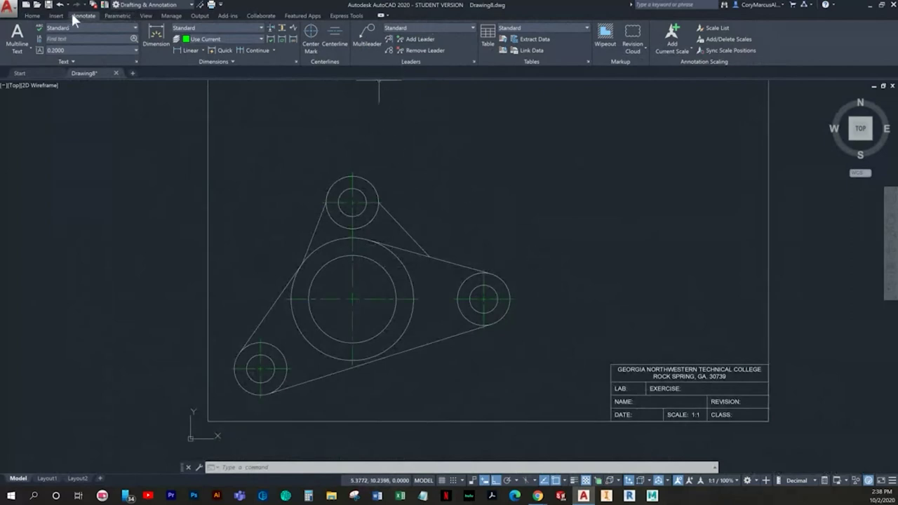
{"action": "left_click", "coordinate": [33, 16]}
Make Dimension the current layer and place a 3.7500 linear dimension below the linkage
{"action": "left_click", "coordinate": [398, 29]}
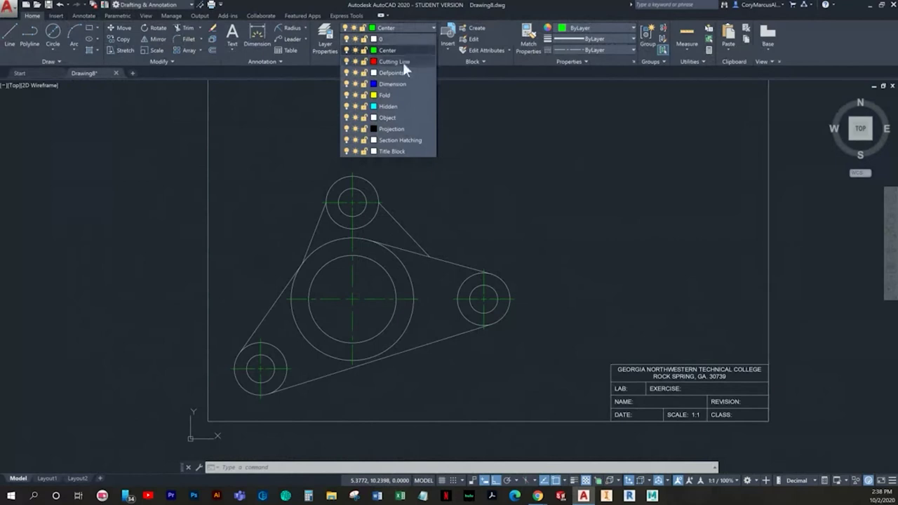
{"action": "left_click", "coordinate": [390, 71]}
{"action": "middle_click_drag", "start_coordinate": [491, 238], "coordinate": [480, 238]}
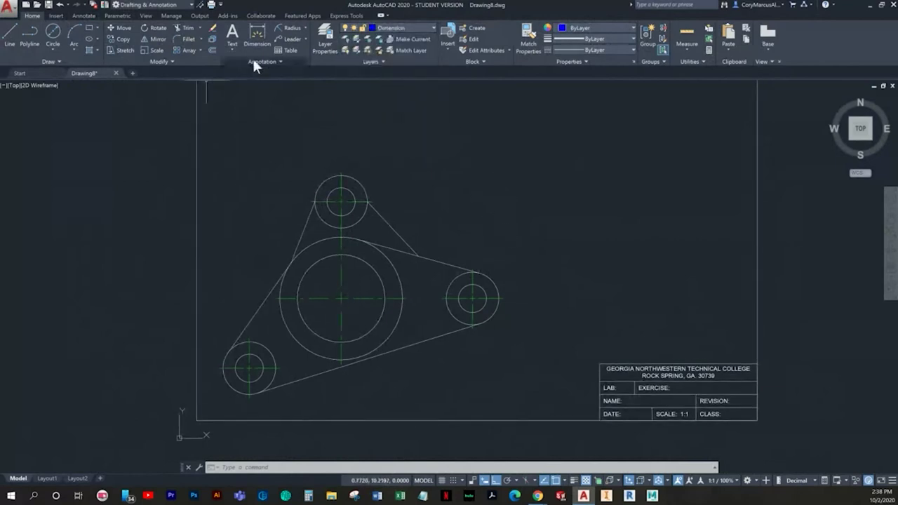
{"action": "left_click", "coordinate": [305, 28]}
{"action": "left_click", "coordinate": [294, 43]}
{"action": "mouse_move", "coordinate": [465, 250]}
{"action": "middle_mouse_down"}
{"action": "mouse_move", "coordinate": [428, 267]}
{"action": "mouse_move", "coordinate": [424, 255]}
{"action": "middle_mouse_up"}
{"action": "scroll", "coordinate": [443, 315], "scroll_direction": "up", "scroll_amount": 2}
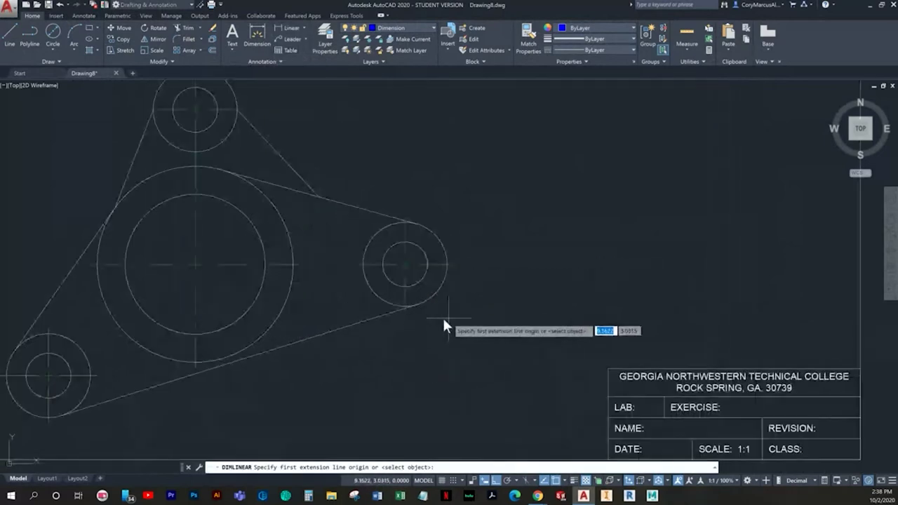
{"action": "left_click", "coordinate": [407, 313]}
{"action": "left_click", "coordinate": [194, 375]}
{"action": "mouse_move", "coordinate": [289, 386]}
{"action": "middle_mouse_down"}
{"action": "mouse_move", "coordinate": [301, 323]}
{"action": "mouse_move", "coordinate": [376, 297]}
{"action": "middle_mouse_up"}
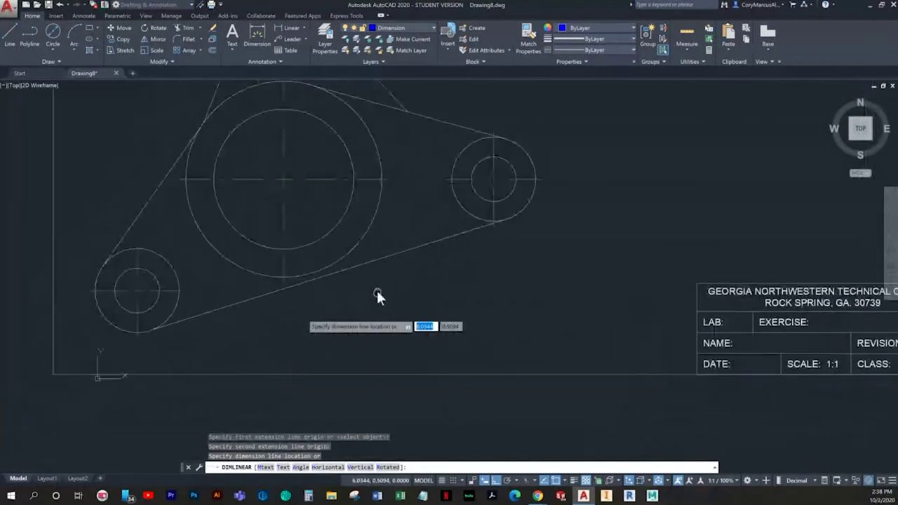
{"action": "left_click", "coordinate": [399, 355]}
Add the 2.6200 horizontal dimension below the part to the big circle's centerline
{"action": "middle_click_drag", "start_coordinate": [399, 353], "coordinate": [488, 326]}
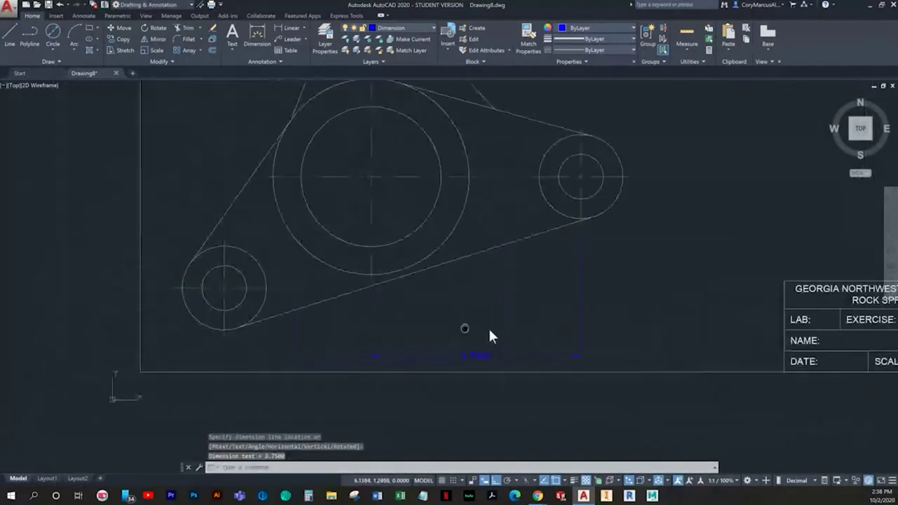
{"action": "key", "text": "Return"}
{"action": "middle_click_drag", "start_coordinate": [245, 337], "coordinate": [283, 341]}
{"action": "left_click", "coordinate": [257, 341]}
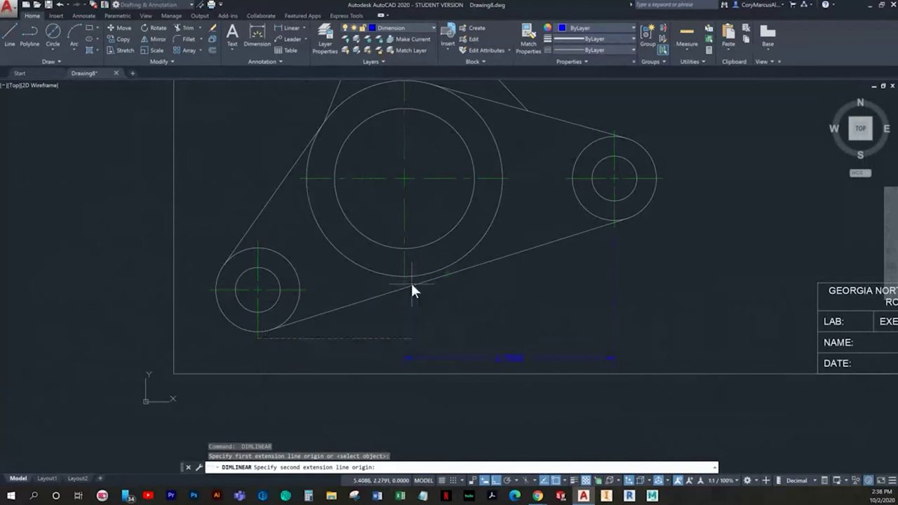
{"action": "left_click", "coordinate": [403, 284]}
{"action": "left_click", "coordinate": [405, 357]}
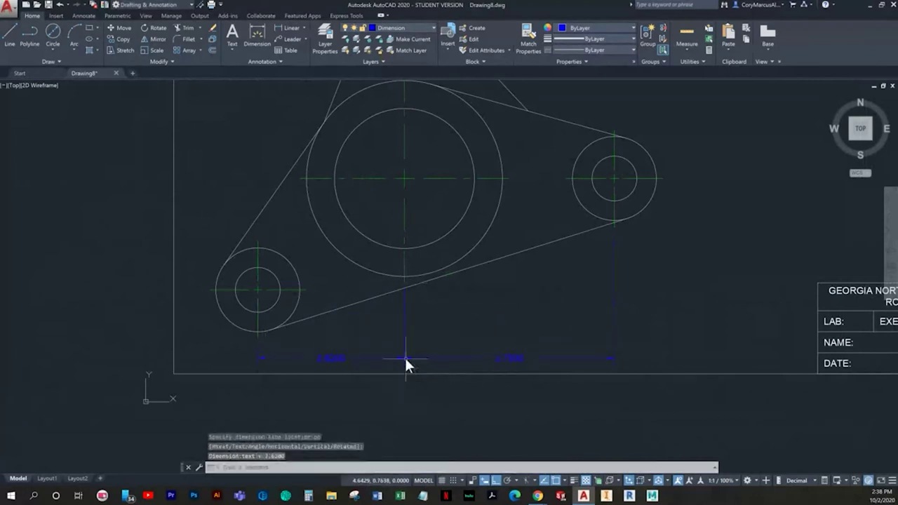
Add the 1.9900 vertical dimension to the left of the part
{"action": "left_click", "coordinate": [284, 28]}
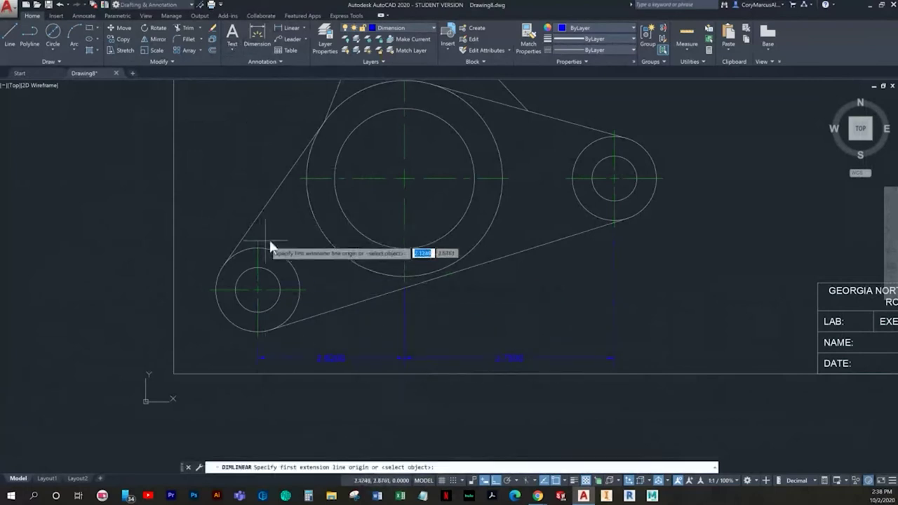
{"action": "middle_click_drag", "start_coordinate": [269, 238], "coordinate": [332, 285]}
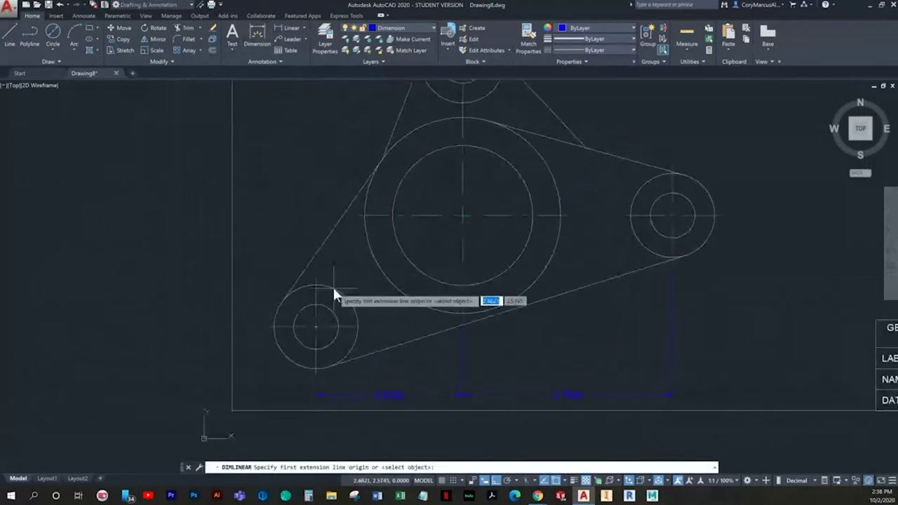
{"action": "left_click", "coordinate": [359, 217]}
{"action": "left_click", "coordinate": [264, 325]}
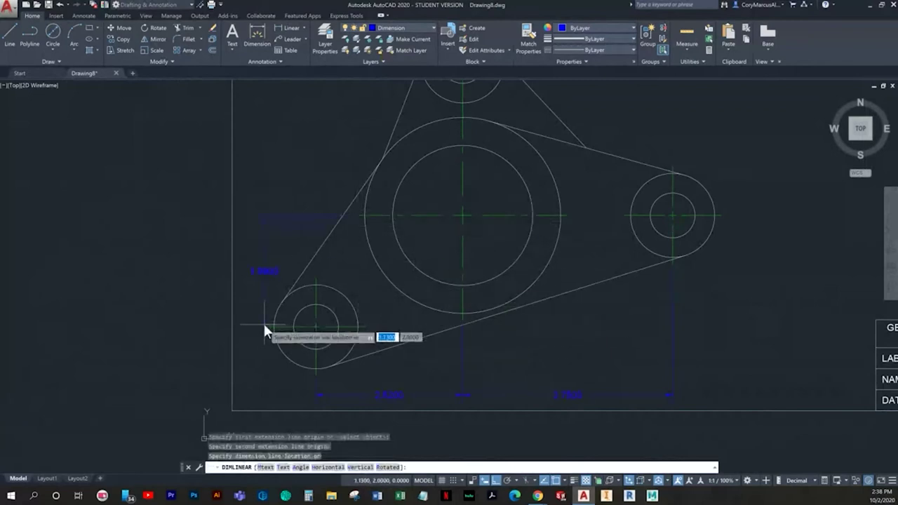
{"action": "left_click", "coordinate": [249, 279]}
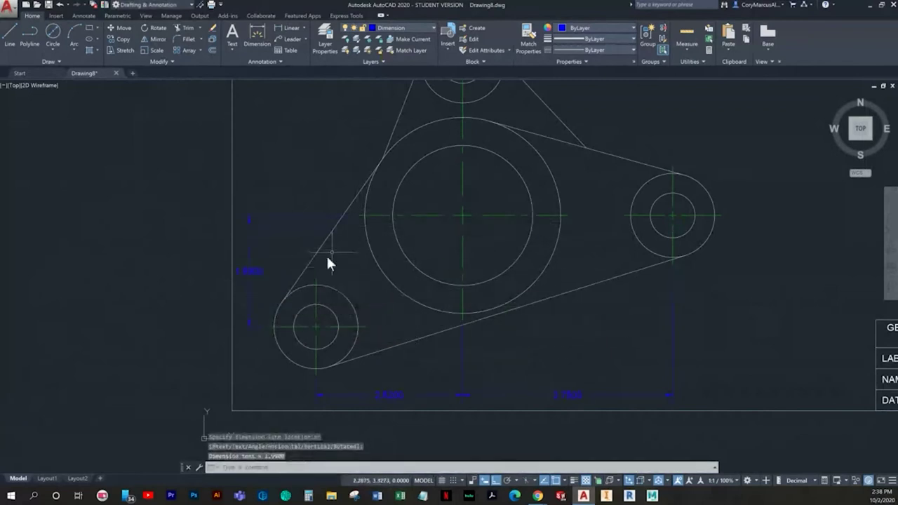
Add the 2.7600 vertical dimension on the left side
{"action": "key", "text": "Return"}
{"action": "scroll", "coordinate": [339, 211], "scroll_direction": "up", "scroll_amount": 4}
{"action": "left_click", "coordinate": [379, 219]}
{"action": "scroll", "coordinate": [386, 210], "scroll_direction": "down", "scroll_amount": 4}
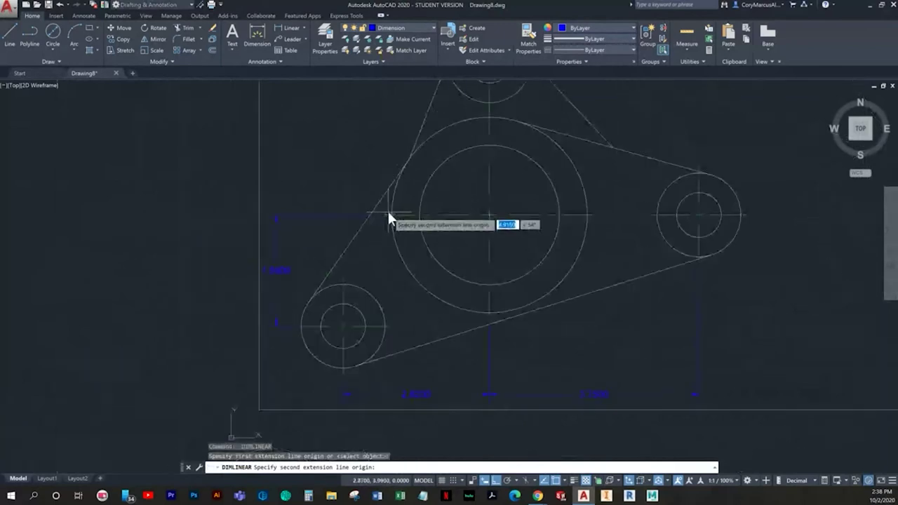
{"action": "left_click", "coordinate": [403, 200]}
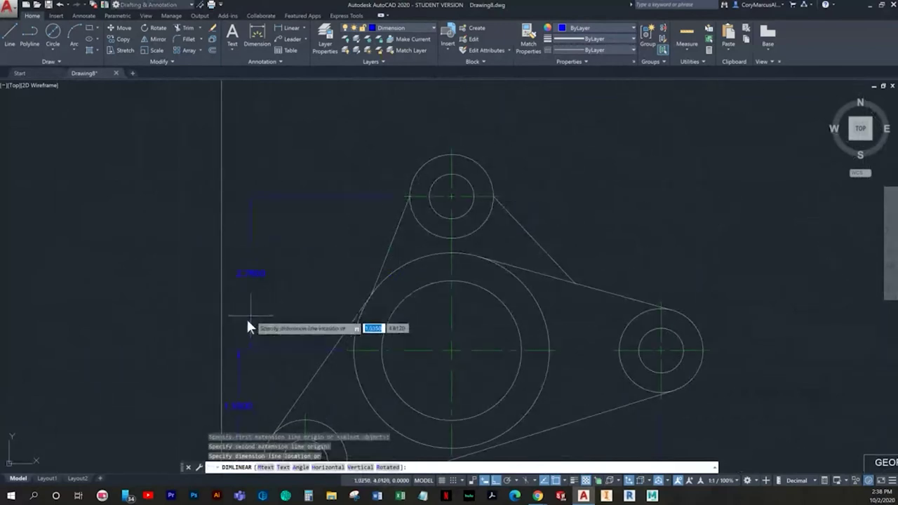
{"action": "left_click", "coordinate": [238, 351]}
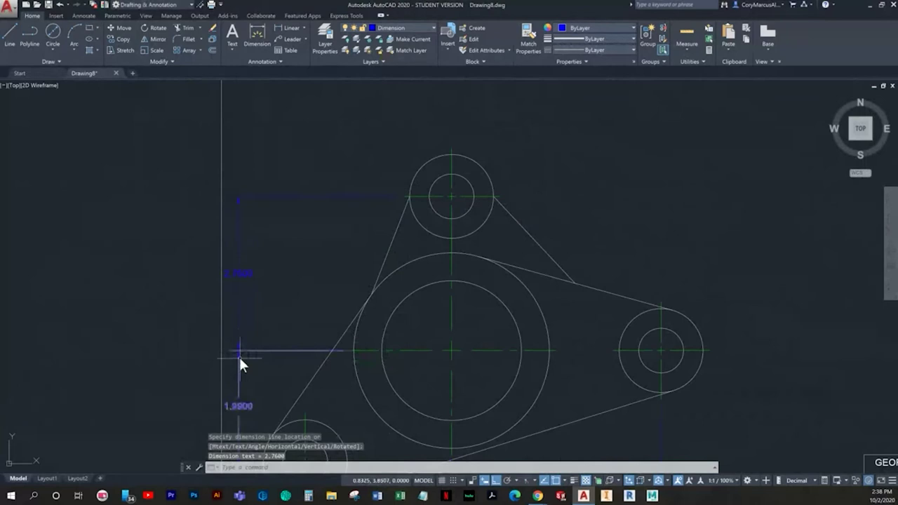
{"action": "scroll", "coordinate": [238, 344], "scroll_direction": "up", "scroll_amount": 3}
{"action": "scroll", "coordinate": [246, 337], "scroll_direction": "down", "scroll_amount": 1}
{"action": "scroll", "coordinate": [267, 316], "scroll_direction": "down", "scroll_amount": 5}
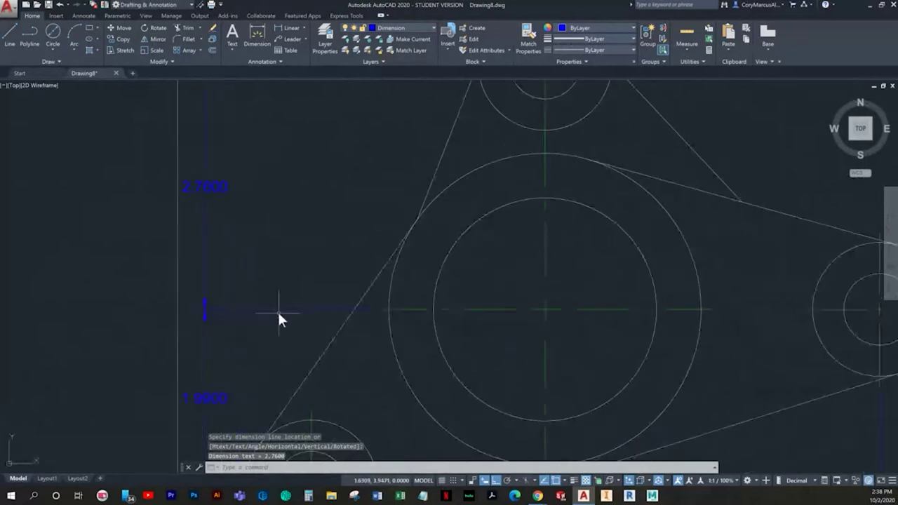
{"action": "left_click", "coordinate": [289, 27]}
{"action": "mouse_move", "coordinate": [450, 229]}
{"action": "middle_mouse_down"}
{"action": "mouse_move", "coordinate": [410, 227]}
{"action": "mouse_move", "coordinate": [388, 241]}
{"action": "middle_mouse_up"}
Dimension the right outer circle as Ø1.5000 and prefix its text with 2X
{"action": "left_click", "coordinate": [304, 28]}
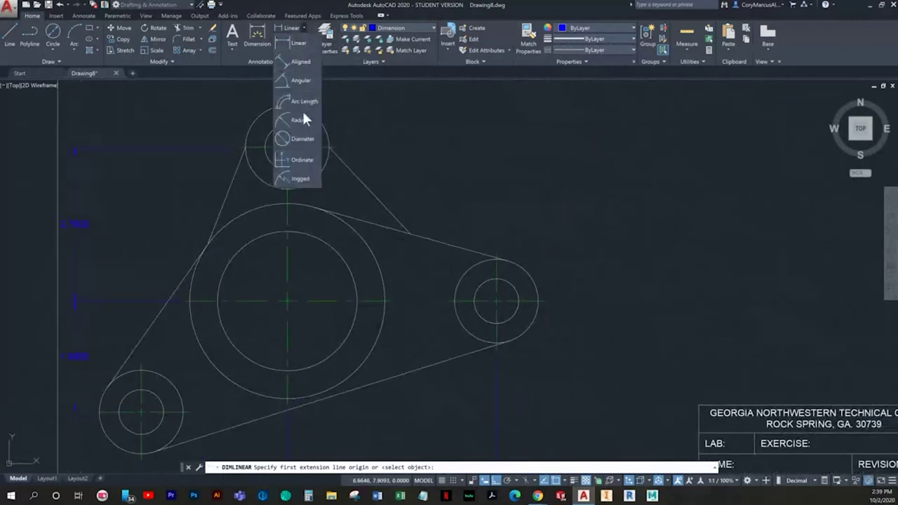
{"action": "left_click", "coordinate": [302, 138]}
{"action": "middle_click_drag", "start_coordinate": [564, 274], "coordinate": [519, 278]}
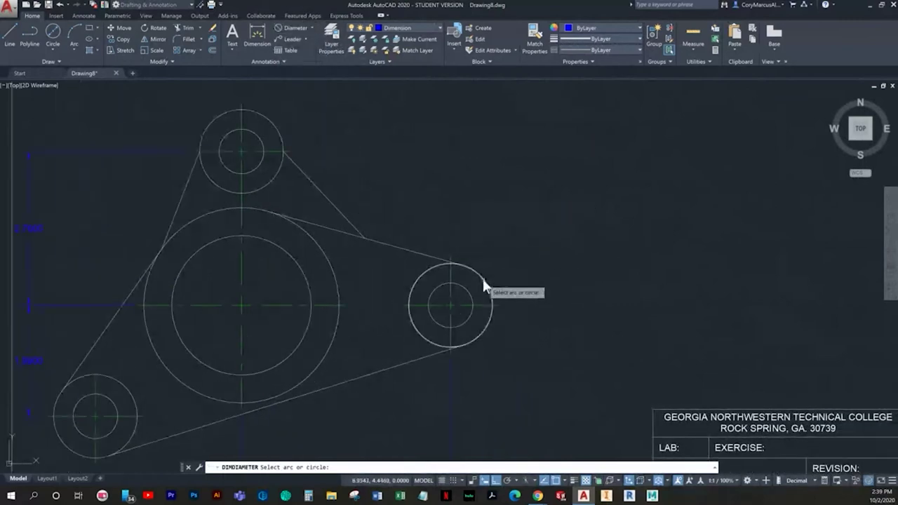
{"action": "left_click", "coordinate": [483, 277]}
{"action": "left_click", "coordinate": [511, 245]}
{"action": "double_click", "coordinate": [528, 243]}
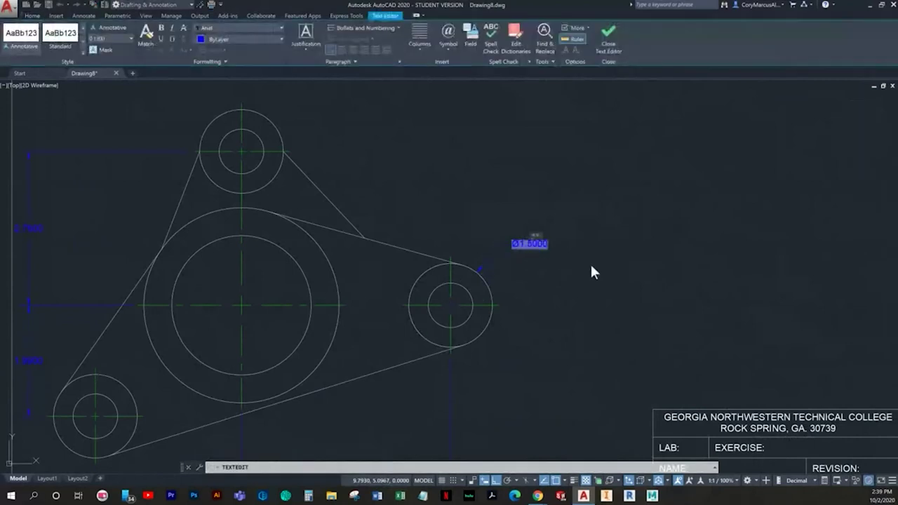
{"action": "key", "text": "Home"}
{"action": "type", "text": "2X"}
{"action": "left_click", "coordinate": [581, 269]}
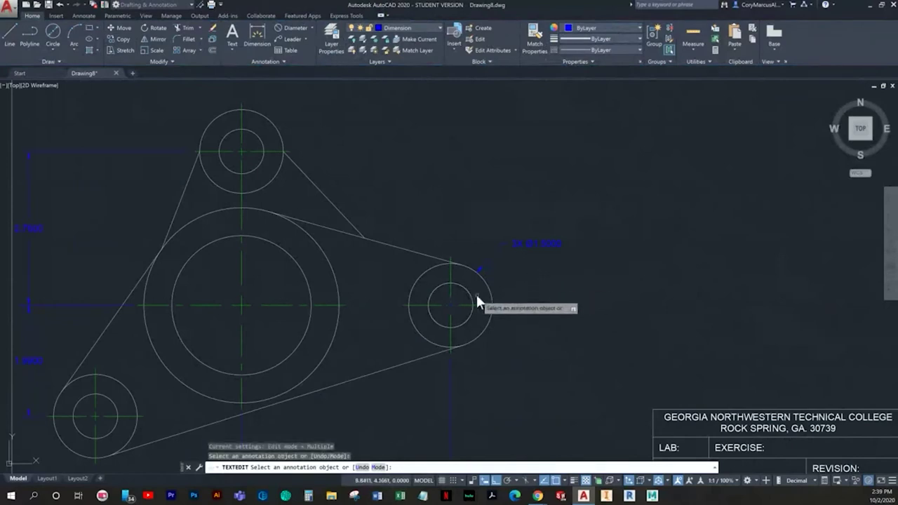
{"action": "middle_click_drag", "start_coordinate": [497, 295], "coordinate": [353, 220]}
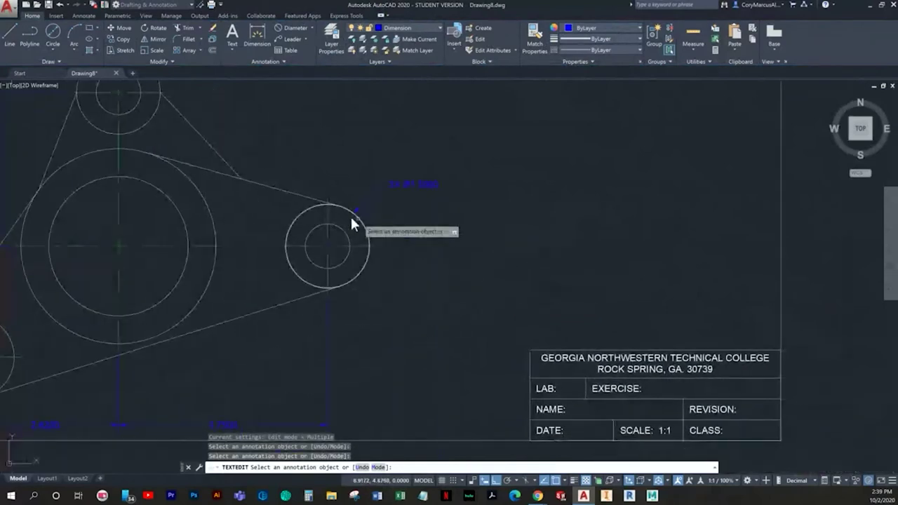
{"action": "key", "text": "Escape"}
Add the Ø0.8000 diameter dimension to the inner hole and edit its text to 3X
{"action": "left_click", "coordinate": [289, 28]}
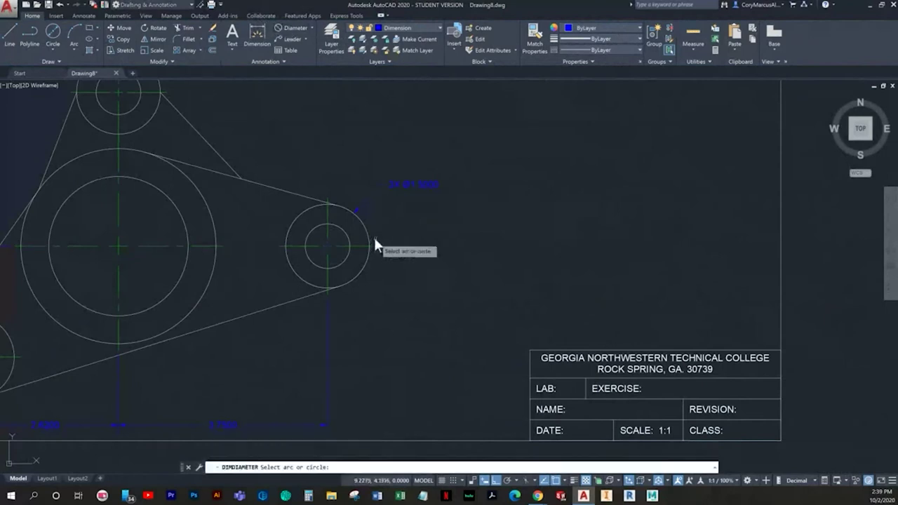
{"action": "left_click", "coordinate": [344, 228]}
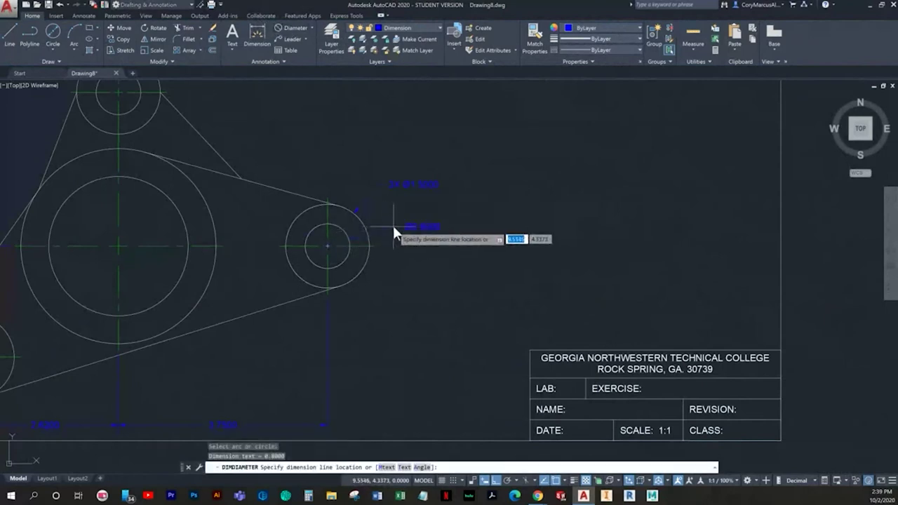
{"action": "double_click", "coordinate": [416, 224]}
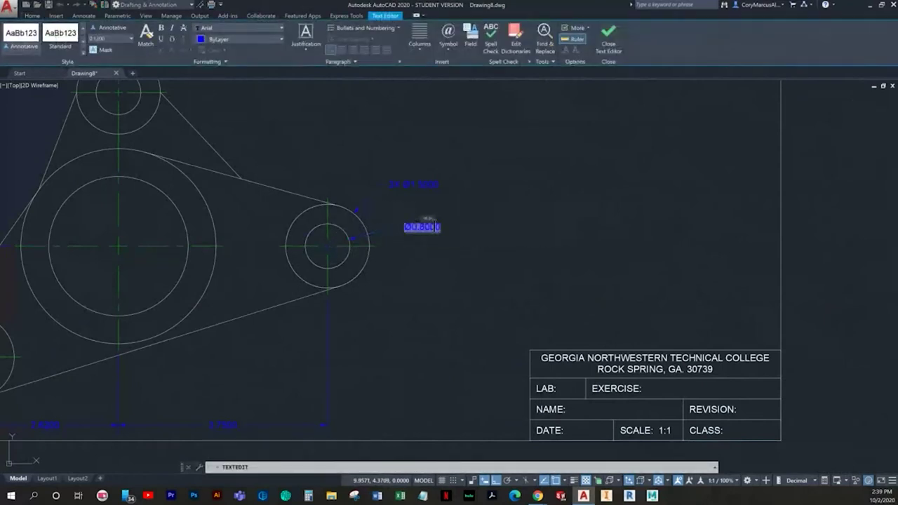
{"action": "left_click", "coordinate": [427, 238]}
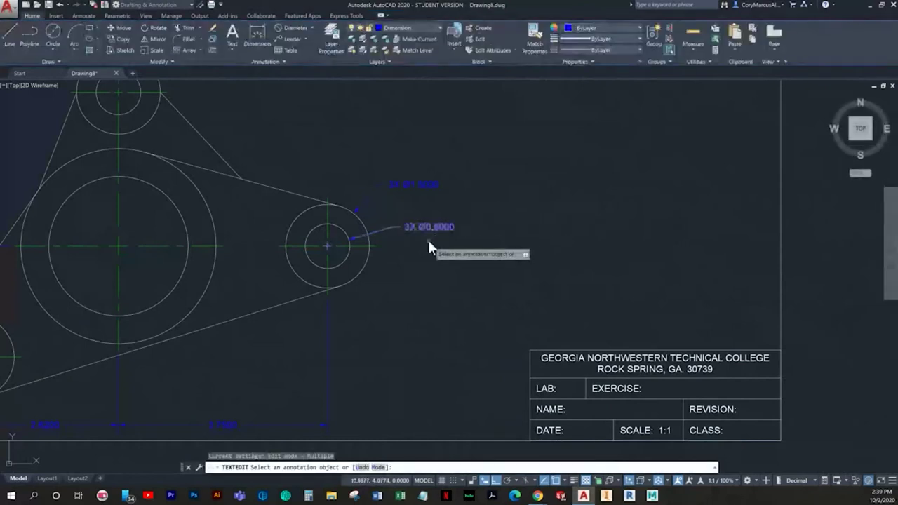
{"action": "key", "text": "Escape"}
{"action": "scroll", "coordinate": [434, 207], "scroll_direction": "up", "scroll_amount": 5}
{"action": "scroll", "coordinate": [401, 257], "scroll_direction": "down", "scroll_amount": 5}
{"action": "middle_click_drag", "start_coordinate": [434, 269], "coordinate": [464, 270]}
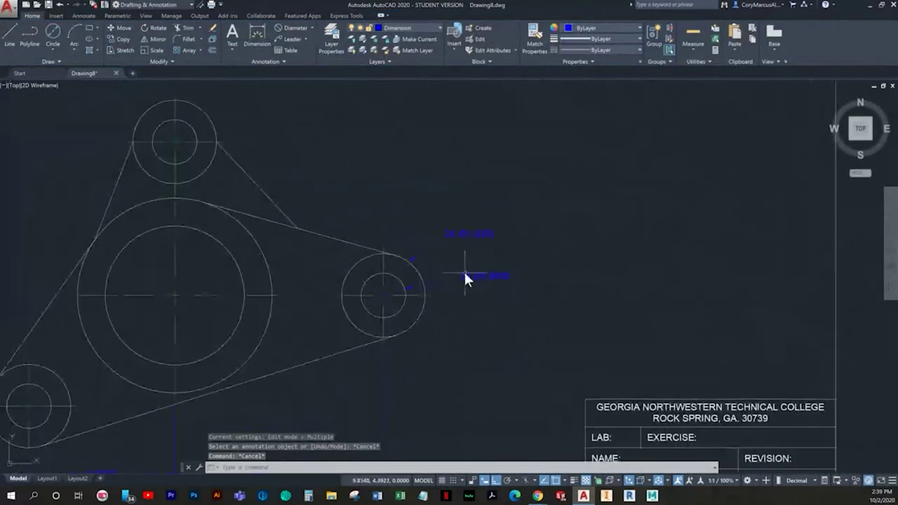
Add Ø3.5000 and Ø2.5000 diameter dimensions to the large outer and inner circles
{"action": "left_click", "coordinate": [287, 27]}
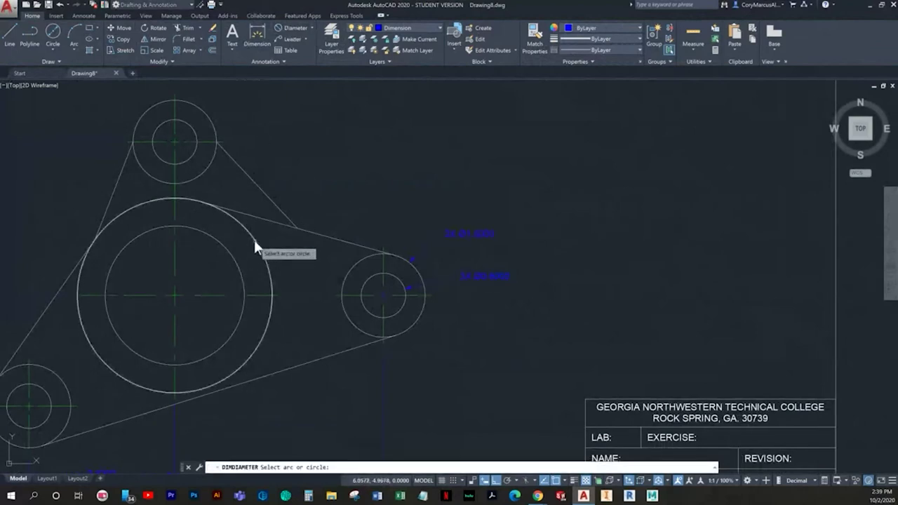
{"action": "left_click", "coordinate": [254, 238]}
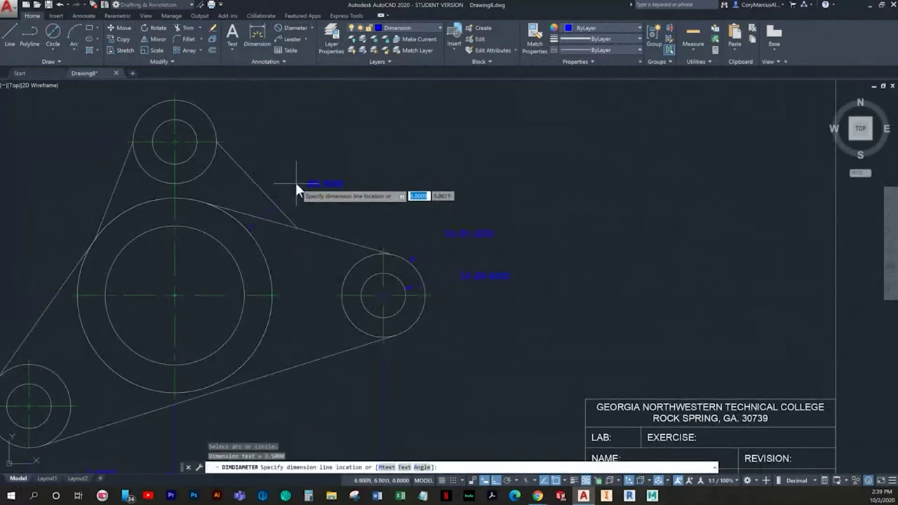
{"action": "left_click", "coordinate": [298, 184]}
{"action": "key", "text": "Return"}
{"action": "left_click", "coordinate": [231, 244]}
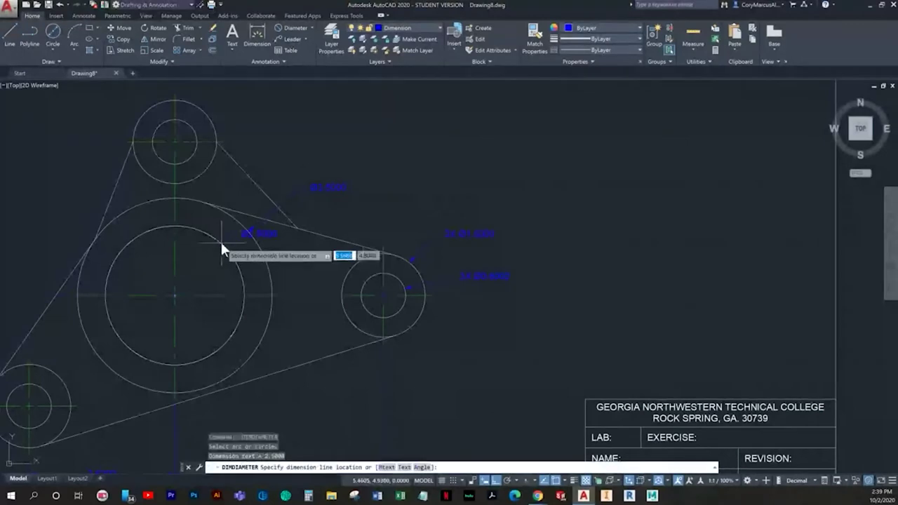
{"action": "left_click", "coordinate": [299, 160]}
{"action": "key", "text": "Escape"}
{"action": "scroll", "coordinate": [346, 205], "scroll_direction": "down", "scroll_amount": 5}
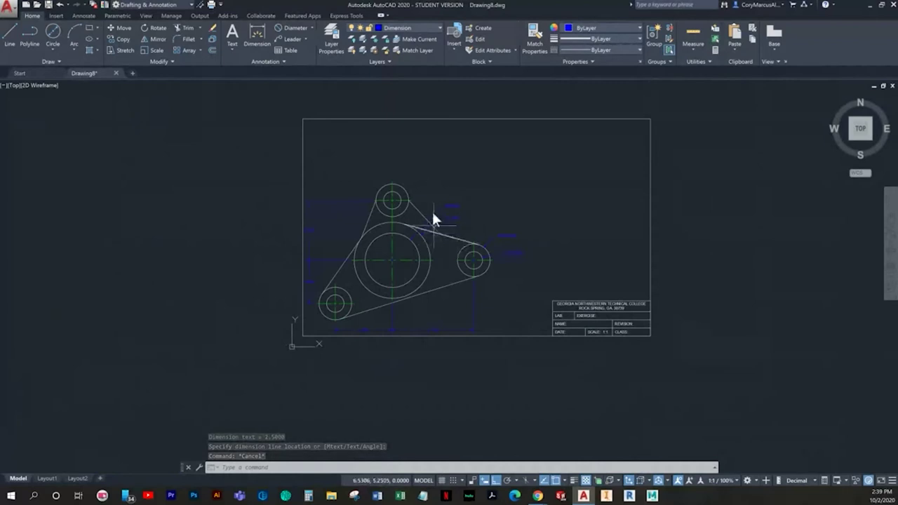
{"action": "middle_click_drag", "start_coordinate": [447, 303], "coordinate": [367, 306]}
Create Drawing9 from the Imperial B template with the college title block
{"action": "key", "text": "Escape"}
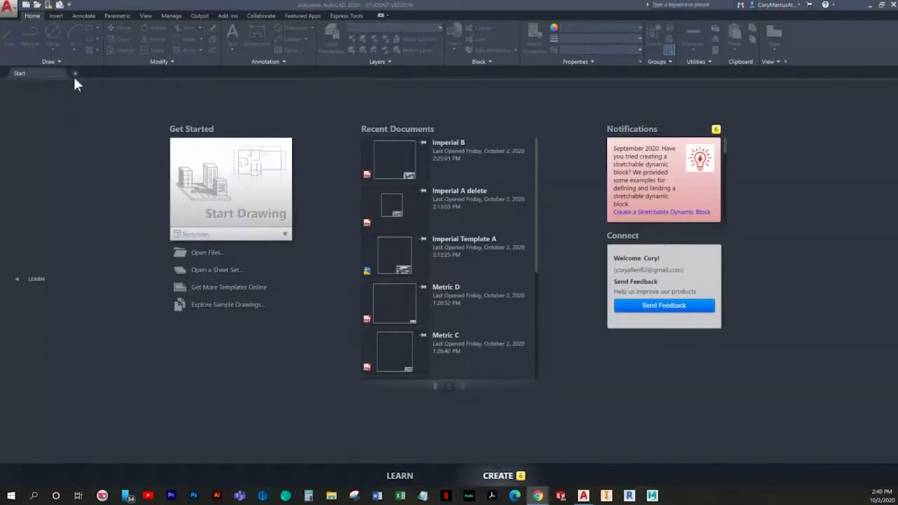
{"action": "left_click", "coordinate": [27, 11]}
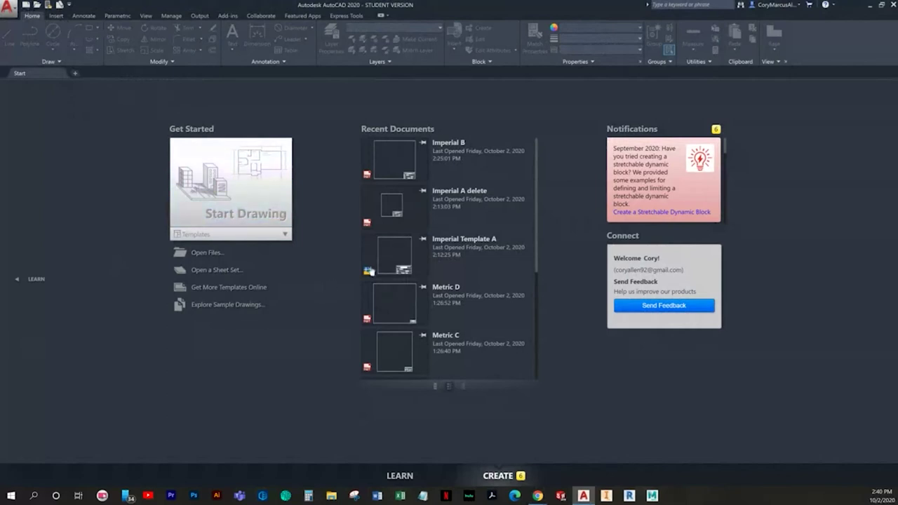
{"action": "left_click", "coordinate": [26, 5]}
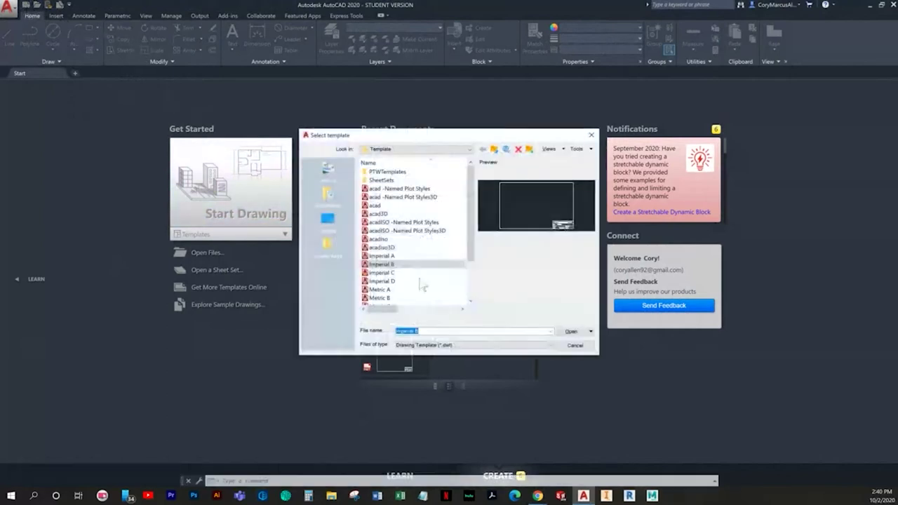
{"action": "left_click", "coordinate": [379, 265]}
{"action": "double_click", "coordinate": [380, 267]}
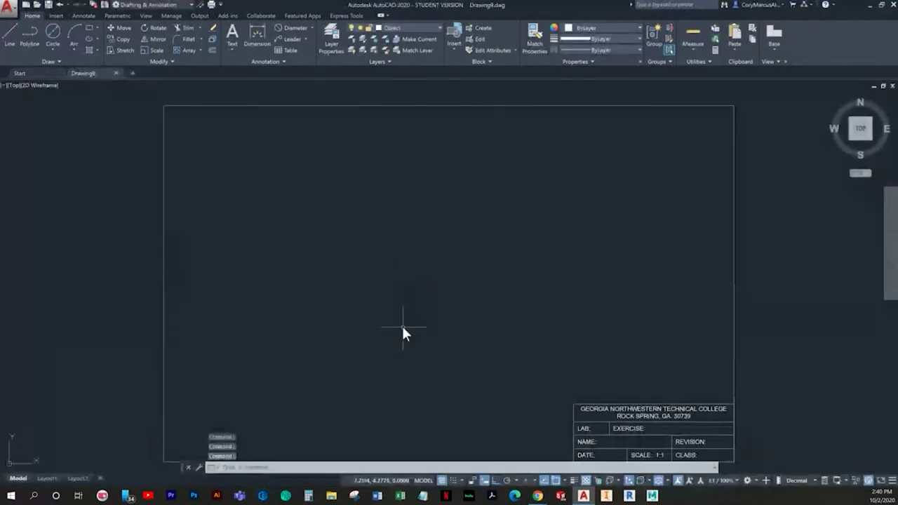
Turn off the grid and draw a 4-unit bottom edge from point 2,2 with Ortho on
{"action": "middle_click_drag", "start_coordinate": [340, 324], "coordinate": [310, 292]}
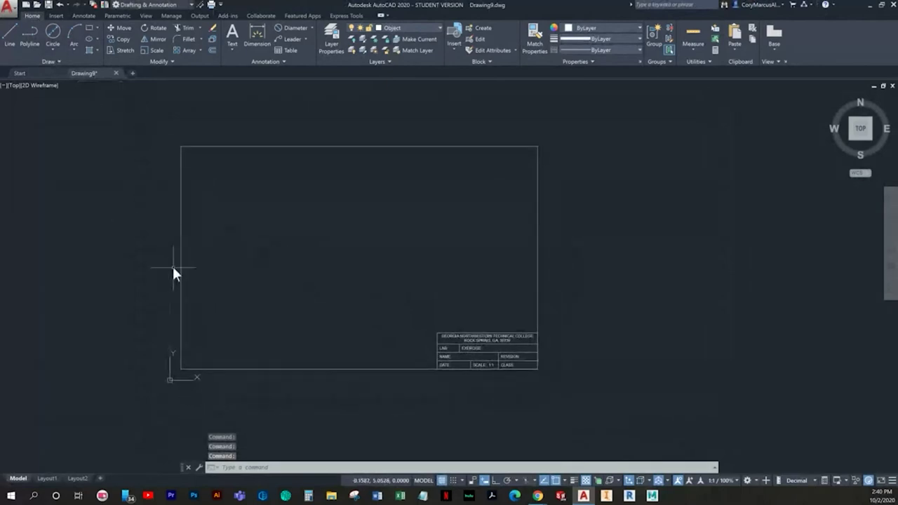
{"action": "left_click", "coordinate": [442, 481]}
{"action": "left_click", "coordinate": [9, 35]}
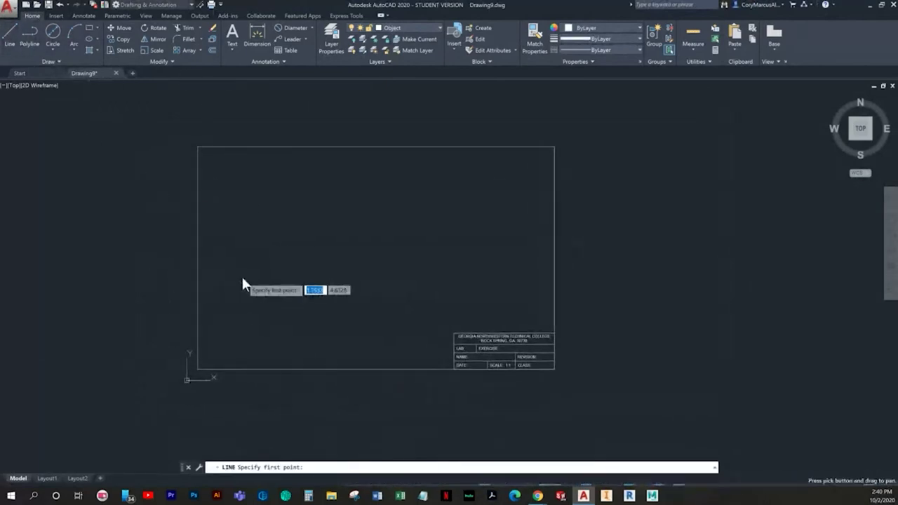
{"action": "scroll", "coordinate": [256, 344], "scroll_direction": "up", "scroll_amount": 2}
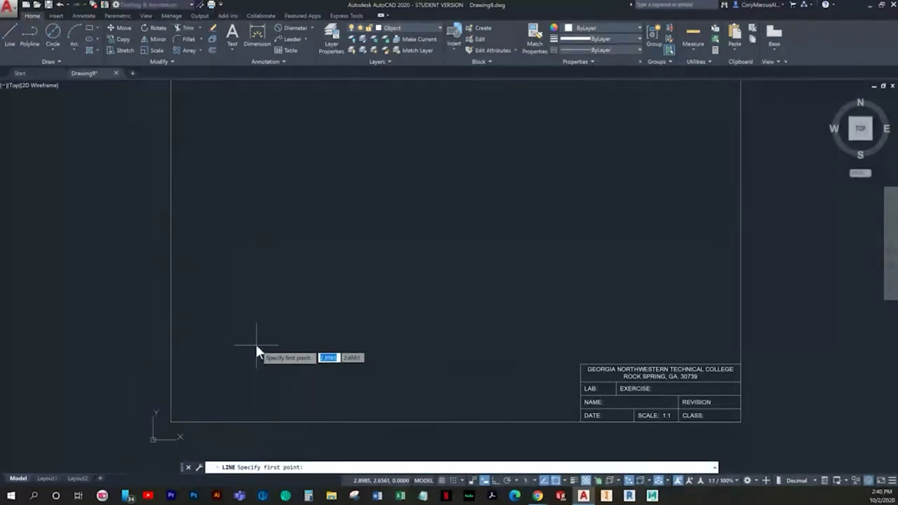
{"action": "type", "text": "2,2"}
{"action": "key", "text": "Return"}
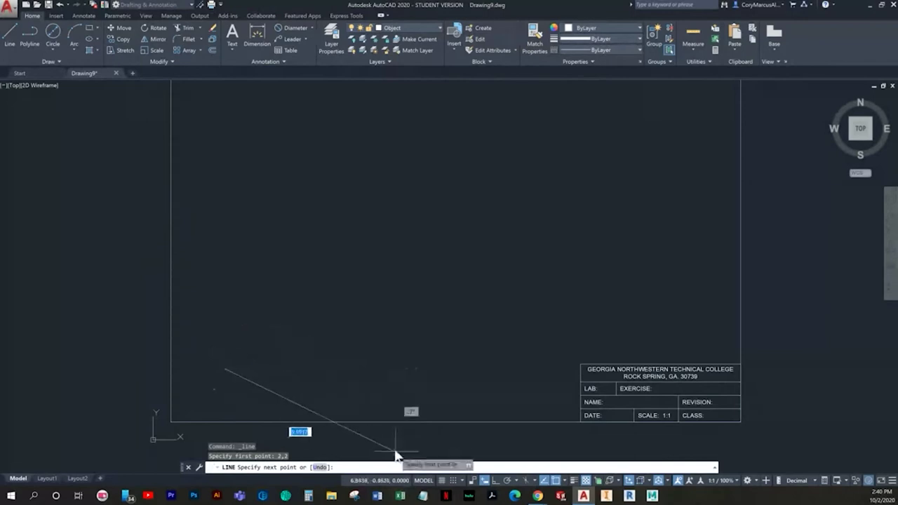
{"action": "key", "text": "F8"}
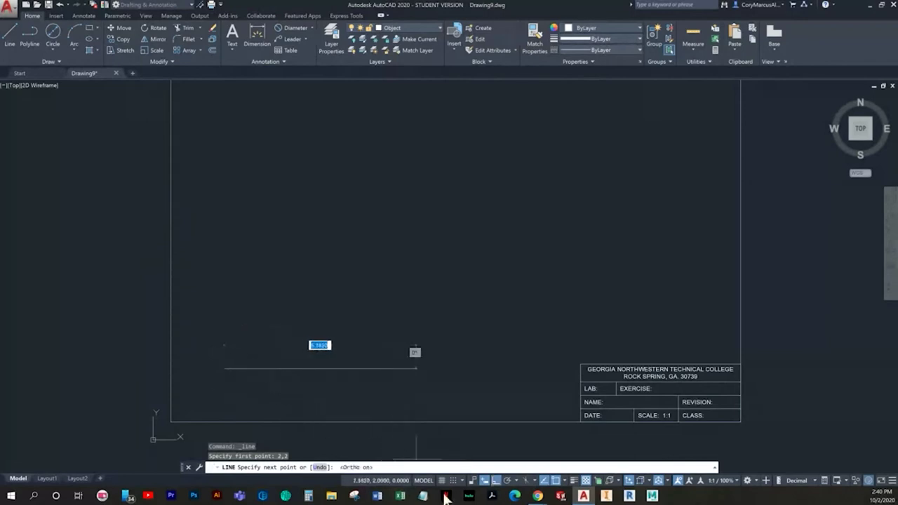
{"action": "type", "text": "4"}
{"action": "key", "text": "Return"}
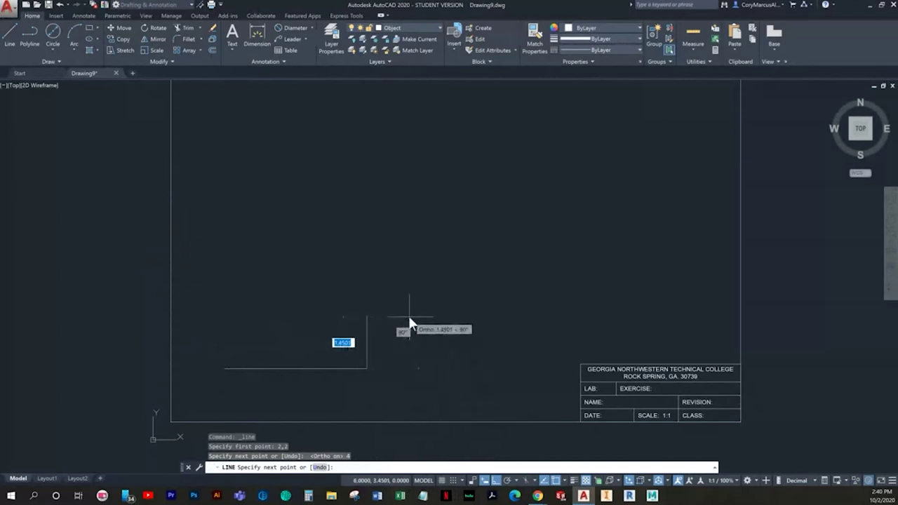
Add the 1-unit right edge and top edge, closing the rectangle at the start corner
{"action": "type", "text": "1"}
{"action": "key", "text": "Return"}
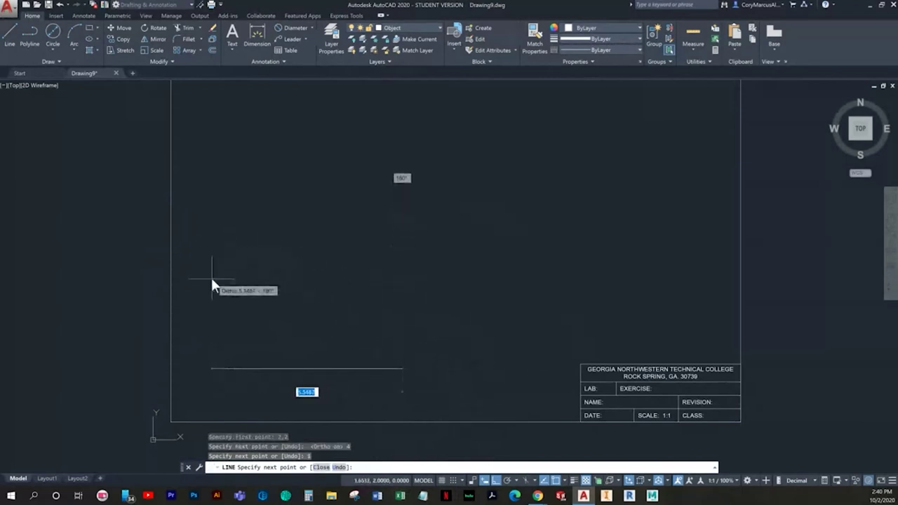
{"action": "key", "text": "ctrl+z"}
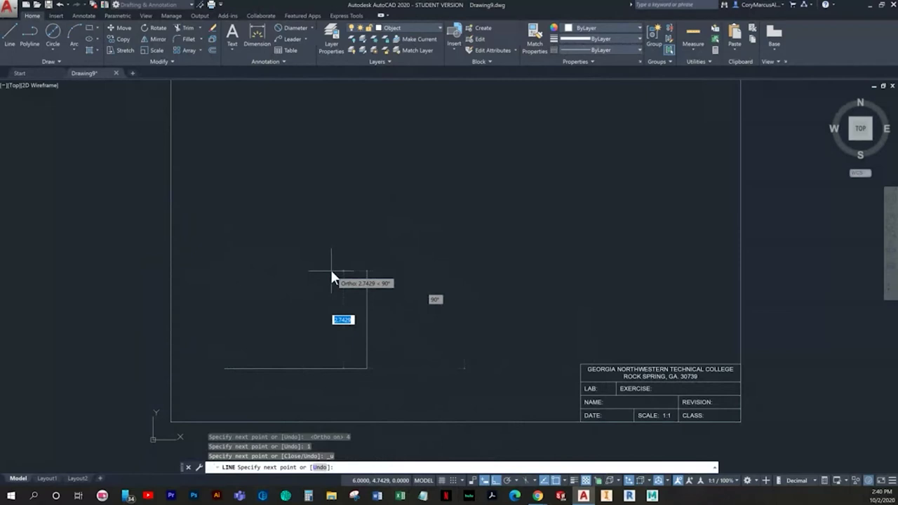
{"action": "type", "text": "1"}
{"action": "key", "text": "Return"}
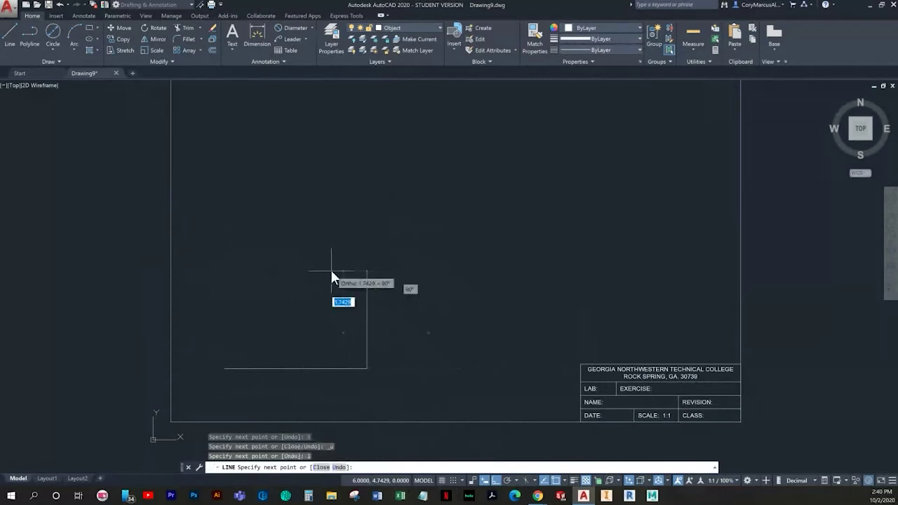
{"action": "left_click", "coordinate": [224, 331]}
{"action": "left_click", "coordinate": [225, 369]}
{"action": "key", "text": "Escape"}
Cancel an Offset attempt and zoom in on the rectangle
{"action": "middle_click_drag", "start_coordinate": [299, 363], "coordinate": [238, 340]}
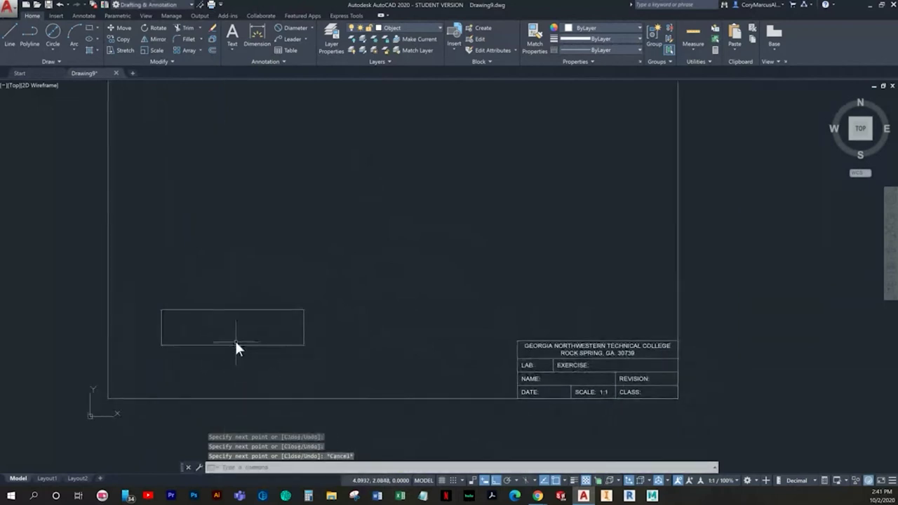
{"action": "key", "text": "Escape"}
{"action": "key", "text": "Escape"}
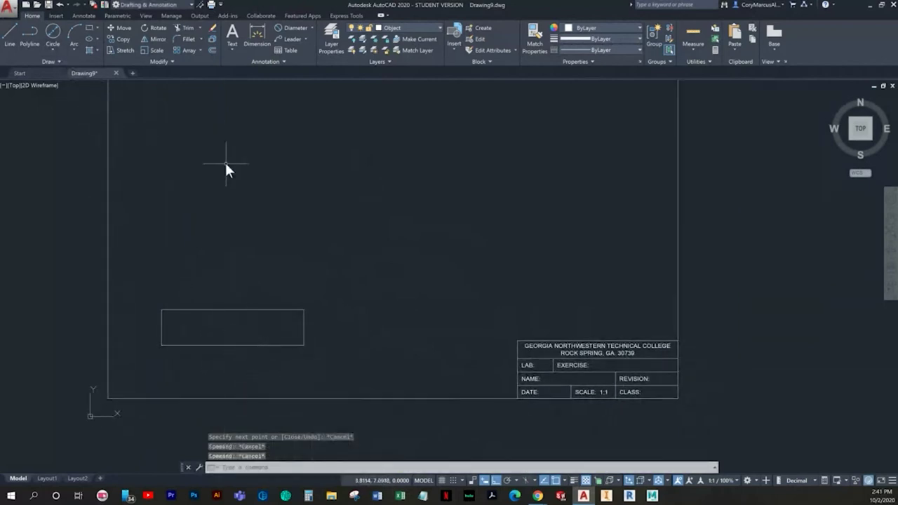
{"action": "type", "text": "o"}
{"action": "key", "text": "Return"}
{"action": "key", "text": "Escape"}
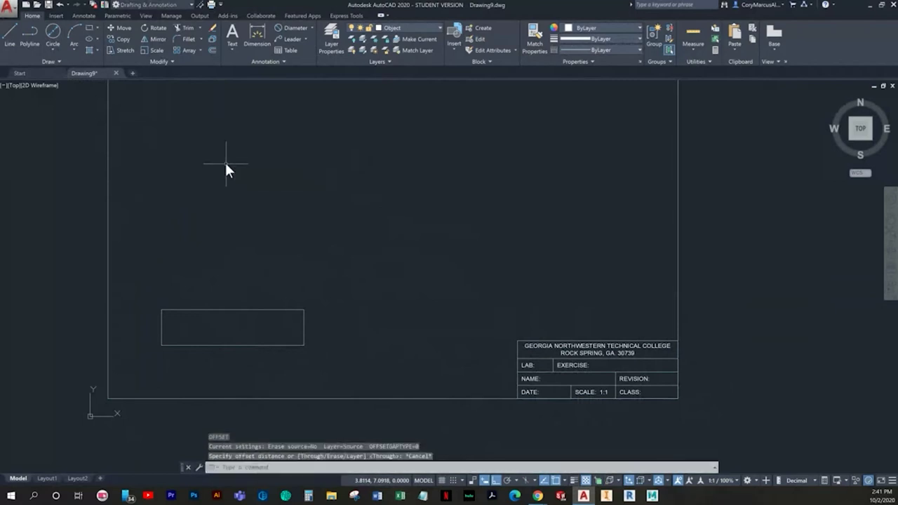
{"action": "middle_click_drag", "start_coordinate": [303, 336], "coordinate": [315, 279]}
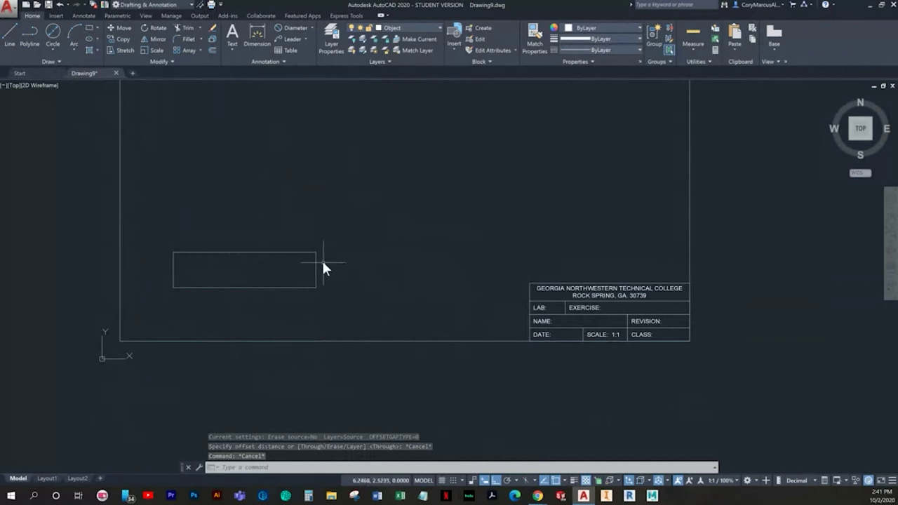
{"action": "middle_click_drag", "start_coordinate": [311, 277], "coordinate": [373, 321]}
{"action": "scroll", "coordinate": [365, 309], "scroll_direction": "up", "scroll_amount": 2}
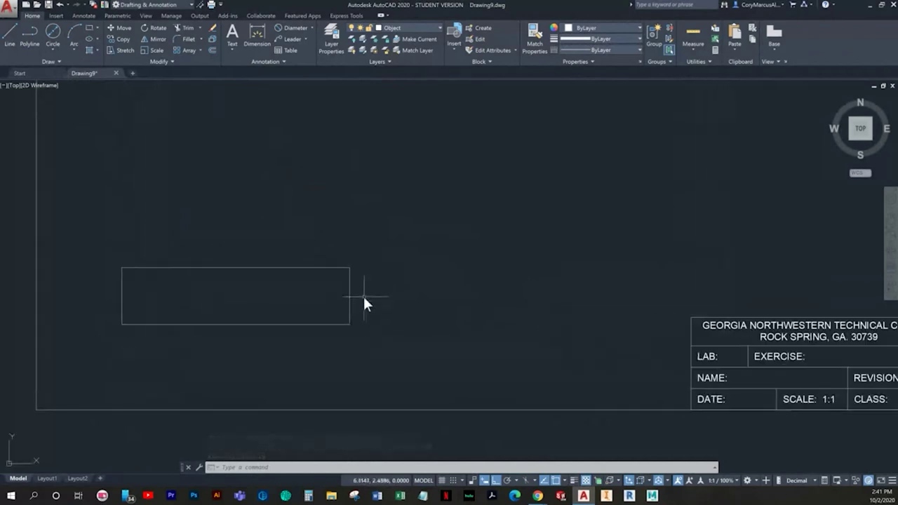
Stretch the rectangle's right edge up by 0.75 using its top grip
{"action": "left_click", "coordinate": [364, 296]}
{"action": "left_click", "coordinate": [340, 297]}
{"action": "middle_click_drag", "start_coordinate": [343, 295], "coordinate": [361, 325]}
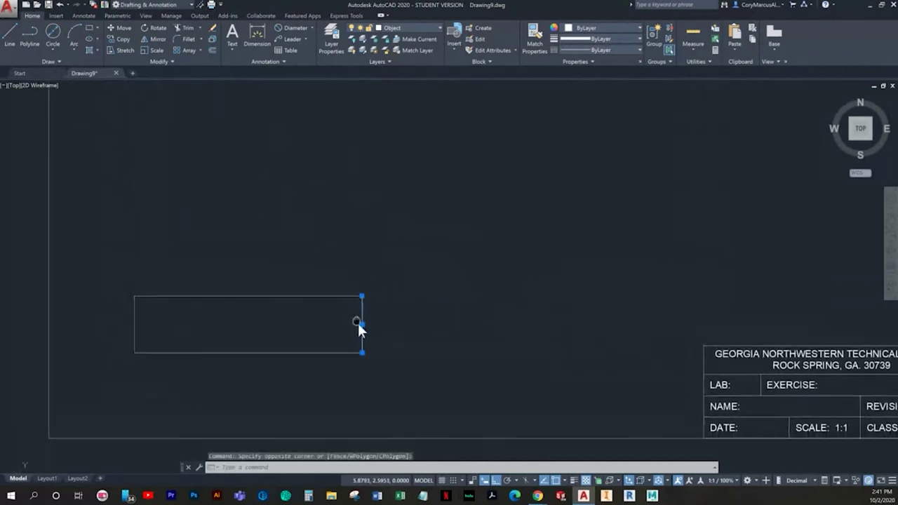
{"action": "left_click", "coordinate": [365, 303]}
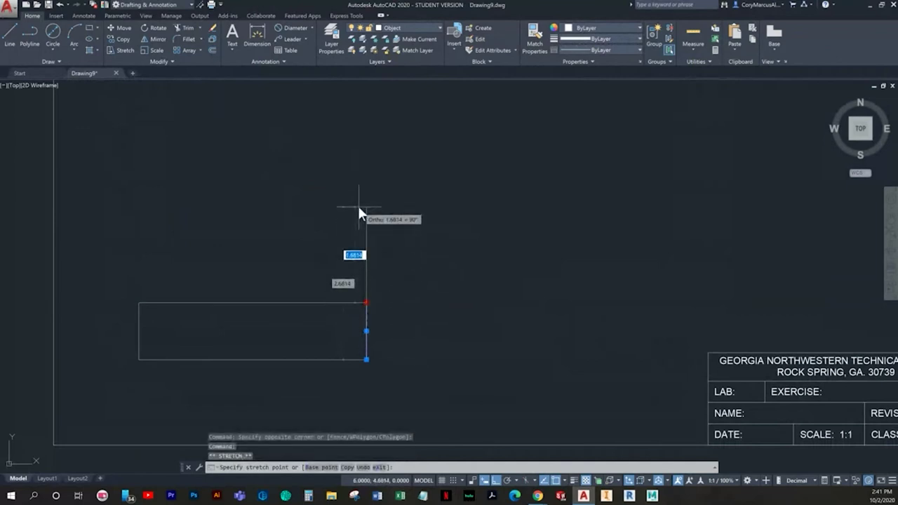
{"action": "type", "text": ".75"}
{"action": "key", "text": "Return"}
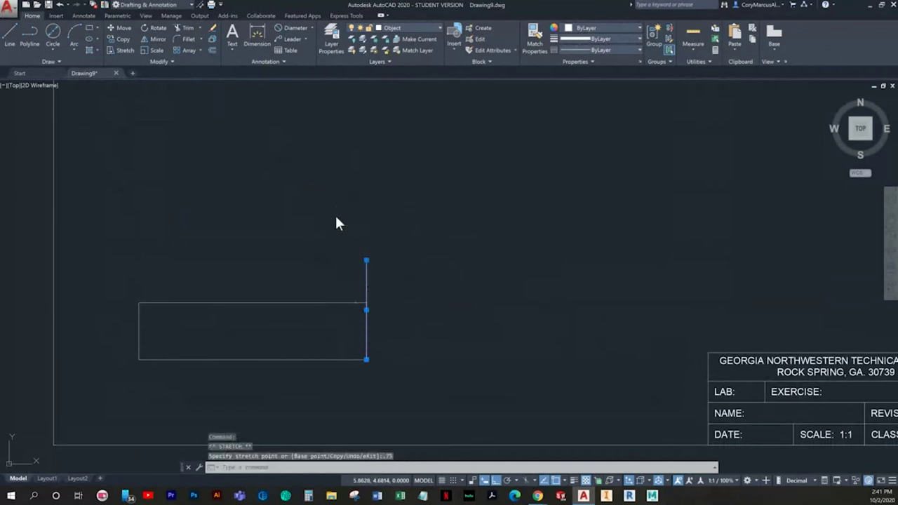
{"action": "key", "text": "Escape"}
{"action": "key", "text": "Escape"}
Draw the new top edge from the raised corner across above the left side
{"action": "left_click", "coordinate": [15, 33]}
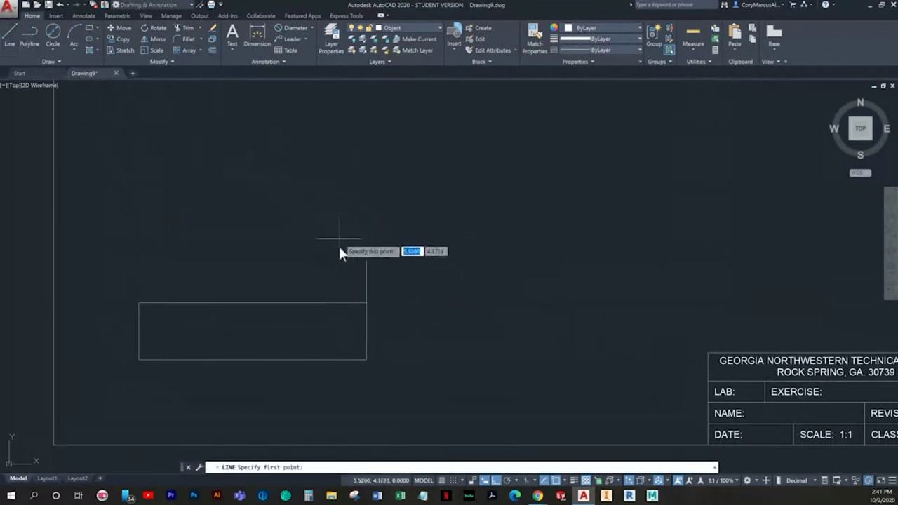
{"action": "left_click", "coordinate": [366, 260]}
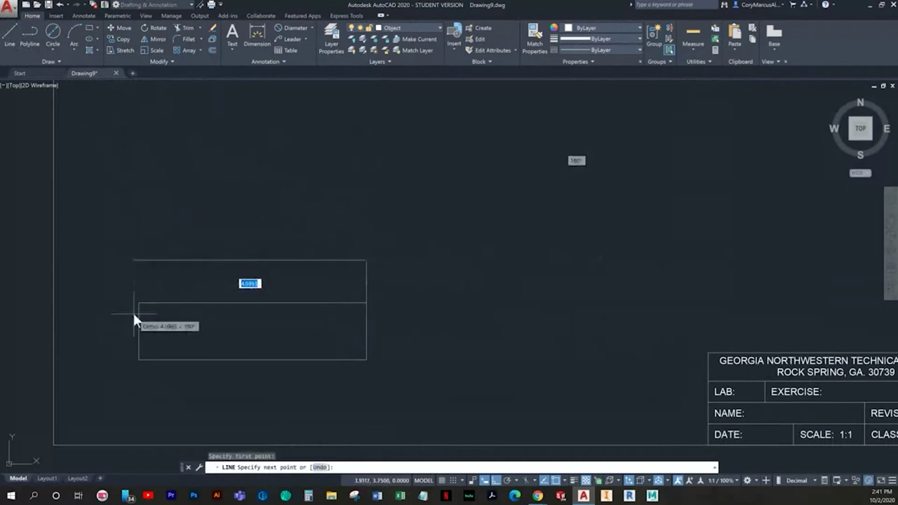
{"action": "left_click", "coordinate": [140, 261]}
{"action": "key", "text": "Escape"}
{"action": "key", "text": "Escape"}
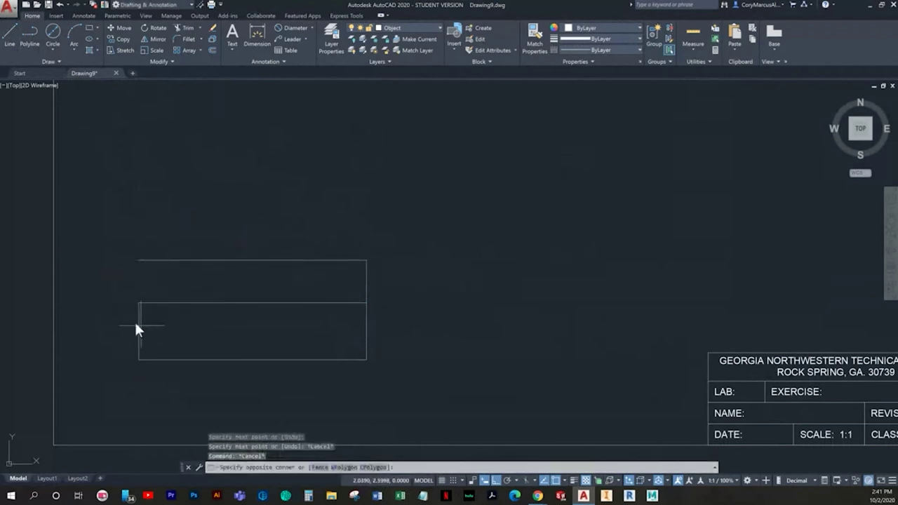
Stretch the left edge's top grip up to meet the new top edge
{"action": "left_click", "coordinate": [136, 322]}
{"action": "left_click", "coordinate": [143, 308]}
{"action": "left_click", "coordinate": [138, 302]}
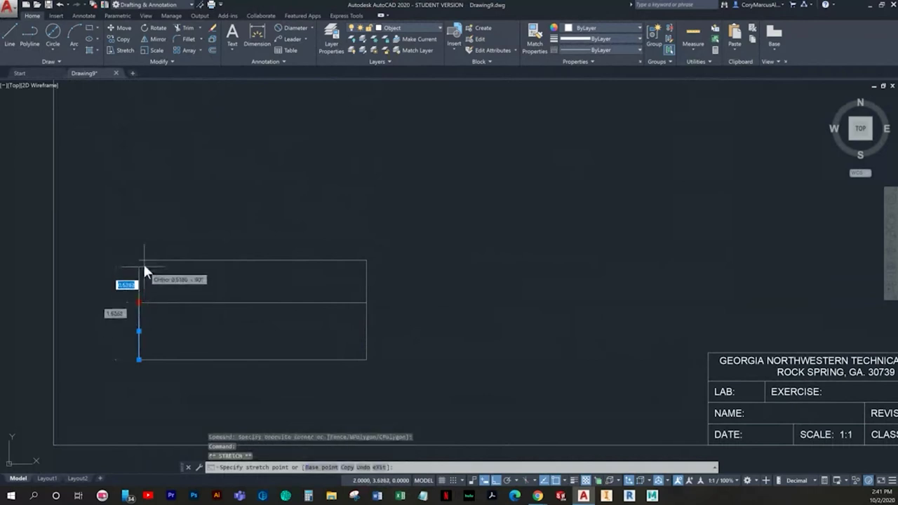
{"action": "left_click", "coordinate": [140, 260]}
{"action": "key", "text": "Escape"}
{"action": "middle_click_drag", "start_coordinate": [268, 288], "coordinate": [293, 298]}
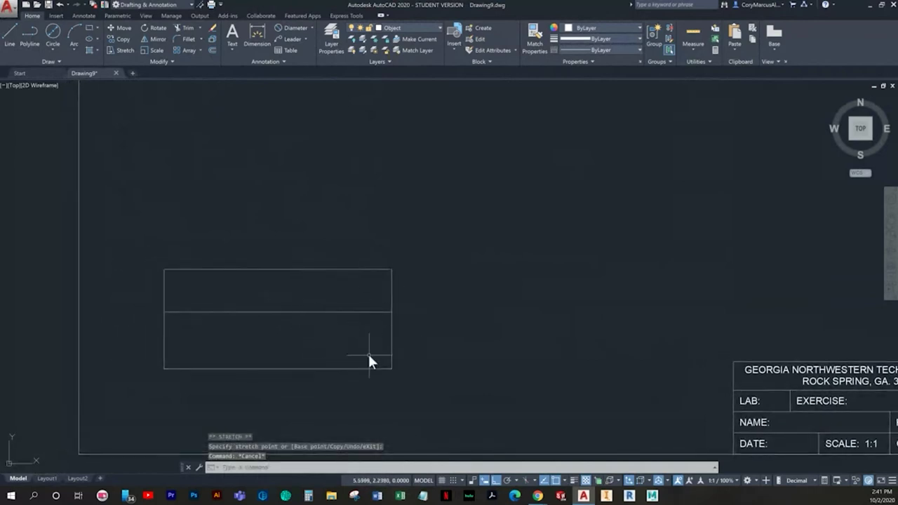
{"action": "scroll", "coordinate": [327, 320], "scroll_direction": "down", "scroll_amount": 2}
{"action": "middle_click_drag", "start_coordinate": [284, 332], "coordinate": [249, 343]}
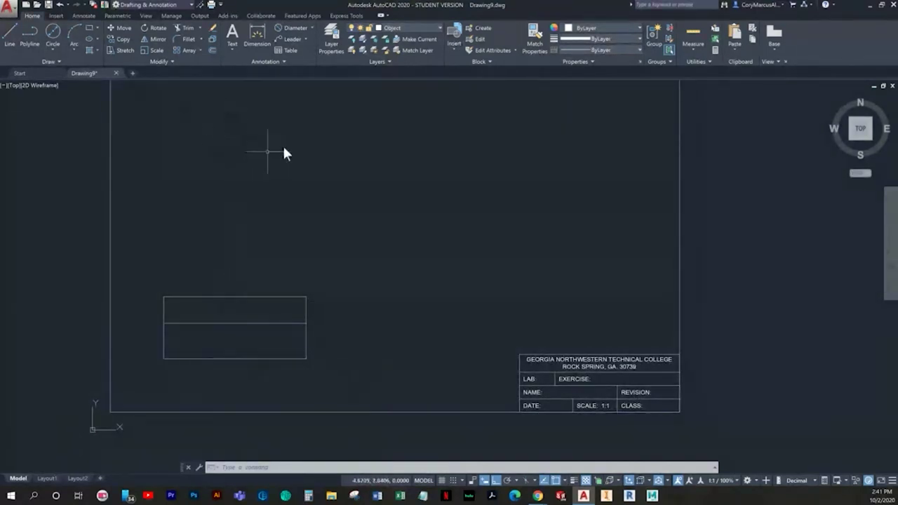
{"action": "left_click", "coordinate": [9, 34]}
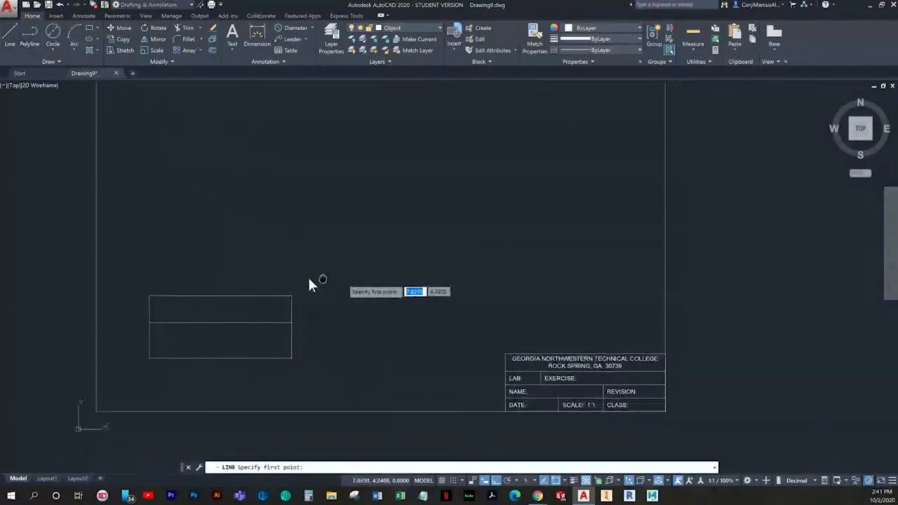
Offset the front rectangle's right edge 1 unit to the right to start the side view
{"action": "scroll", "coordinate": [302, 366], "scroll_direction": "up", "scroll_amount": 2}
{"action": "key", "text": "Escape"}
{"action": "key", "text": "Escape"}
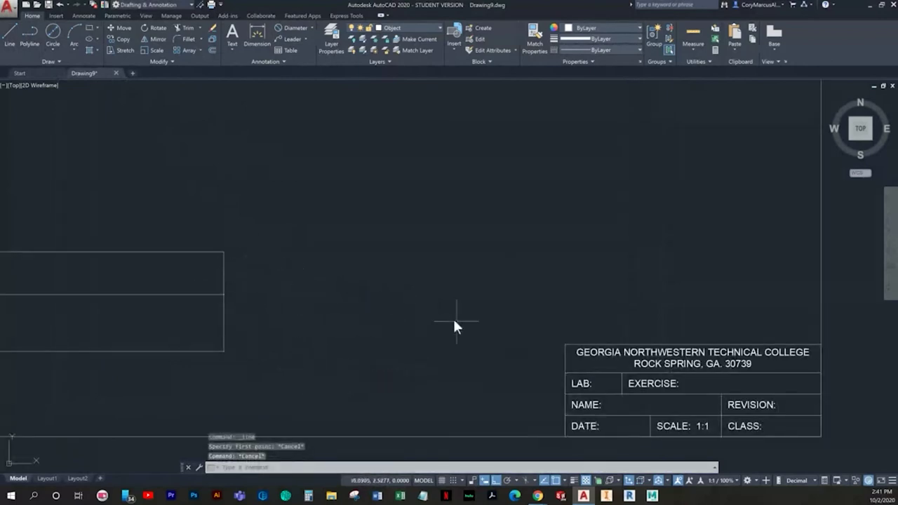
{"action": "type", "text": "o"}
{"action": "key", "text": "Return"}
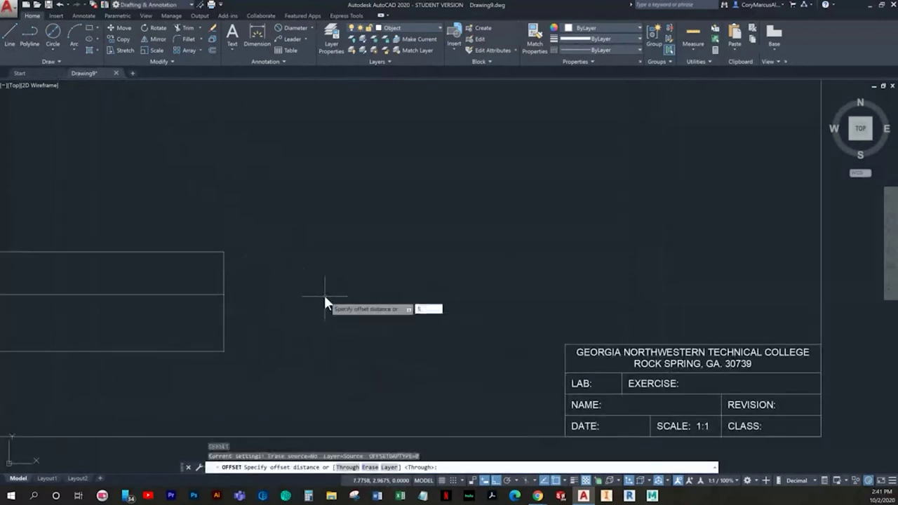
{"action": "type", "text": "1"}
{"action": "key", "text": "Return"}
{"action": "left_click", "coordinate": [224, 275]}
{"action": "left_click", "coordinate": [315, 271]}
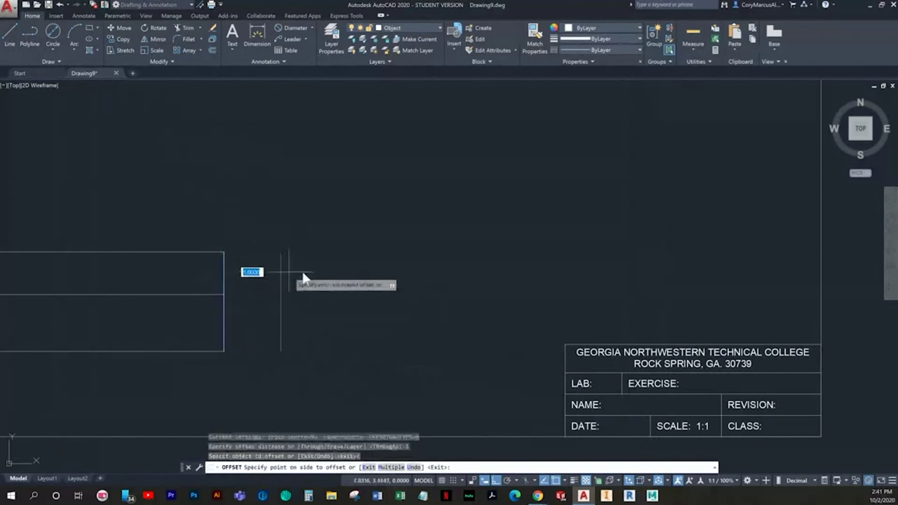
{"action": "key", "text": "Escape"}
{"action": "scroll", "coordinate": [330, 288], "scroll_direction": "down", "scroll_amount": 2}
{"action": "scroll", "coordinate": [357, 297], "scroll_direction": "down", "scroll_amount": 2}
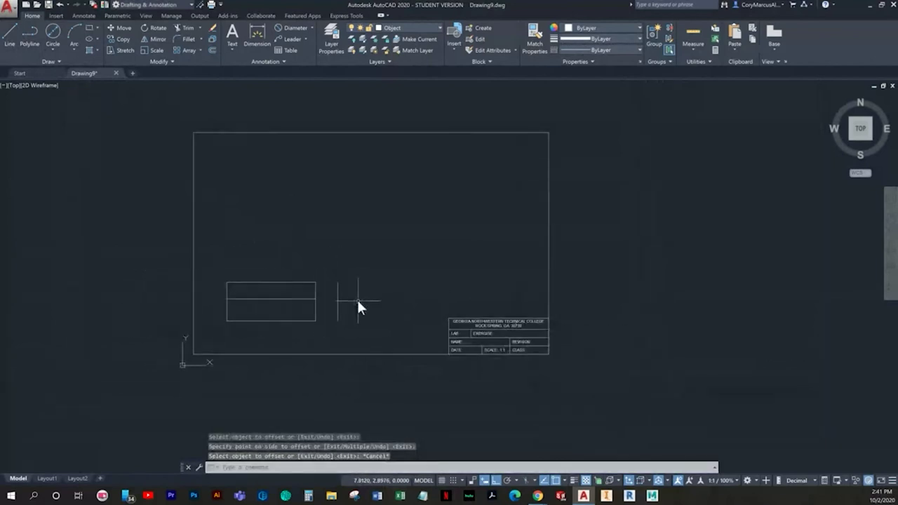
{"action": "scroll", "coordinate": [316, 299], "scroll_direction": "up", "scroll_amount": 2}
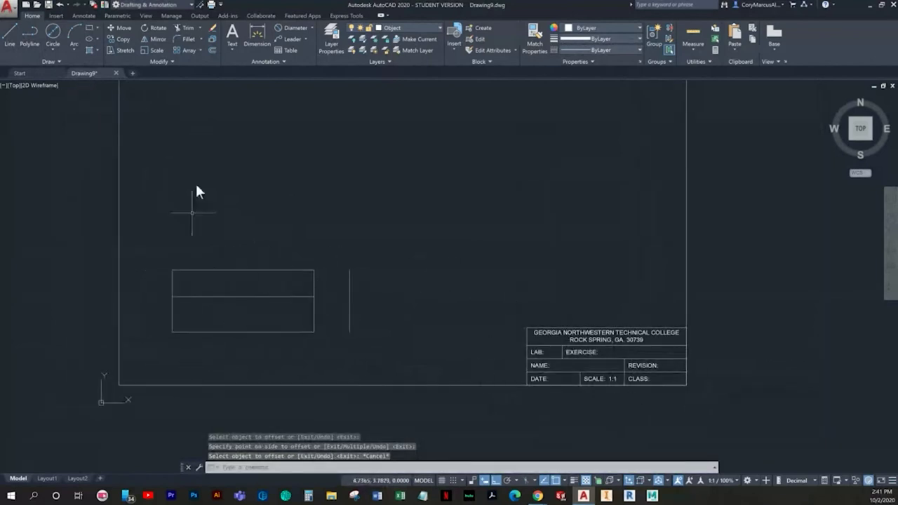
Draw the side view's step: a 3-unit base, 1.75 rise, then 1 unit to the corner
{"action": "left_click", "coordinate": [11, 31]}
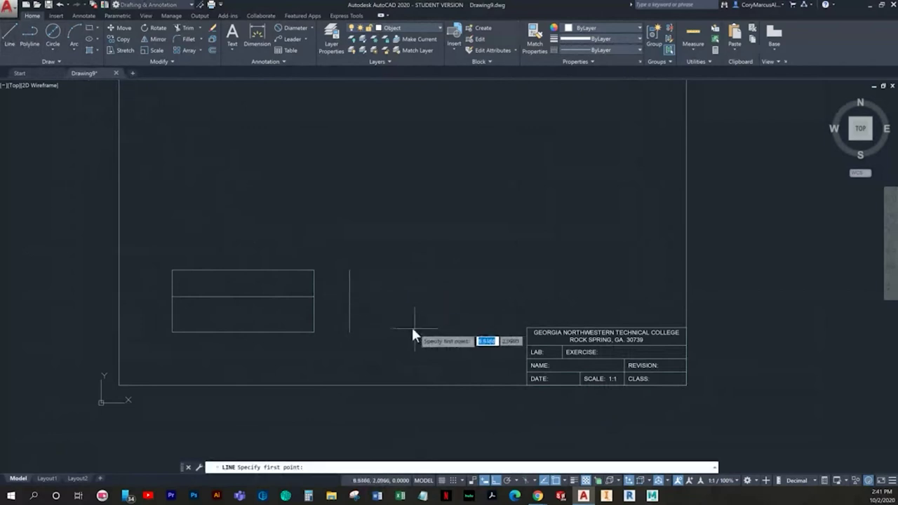
{"action": "left_click", "coordinate": [350, 331]}
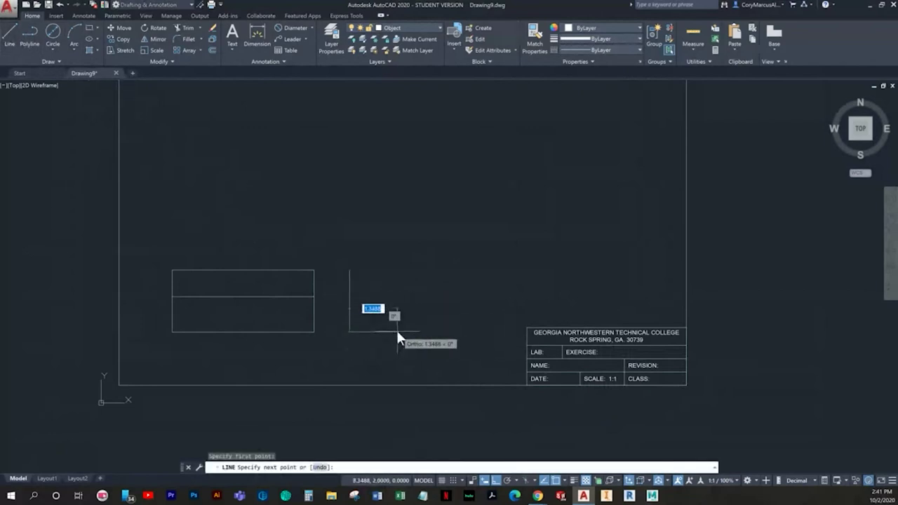
{"action": "type", "text": "3"}
{"action": "key", "text": "Return"}
{"action": "type", "text": "1.75"}
{"action": "key", "text": "Return"}
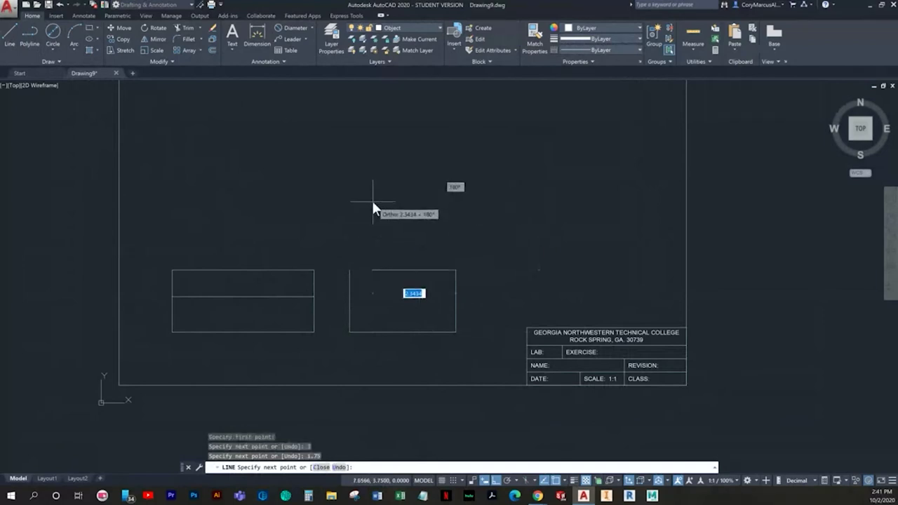
{"action": "type", "text": "1"}
{"action": "key", "text": "Return"}
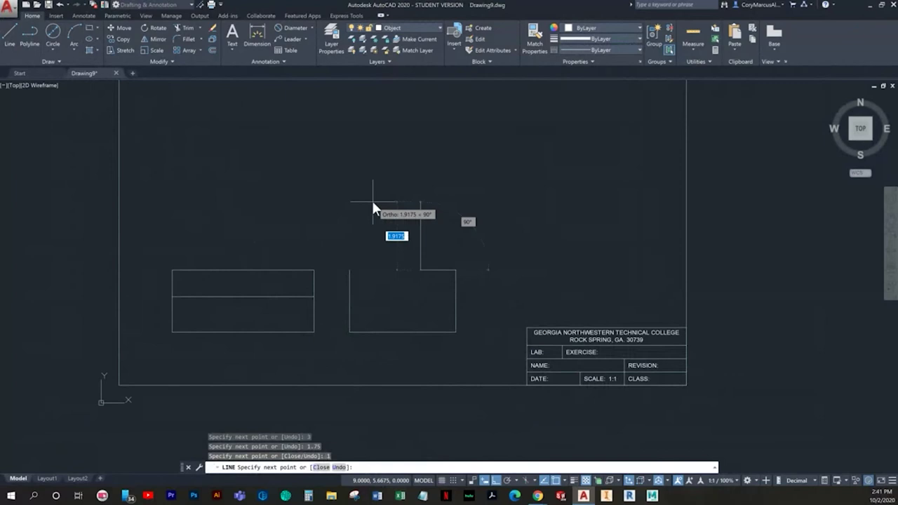
{"action": "left_click", "coordinate": [420, 312]}
Draw a line carrying the front view's middle line across to the side view's step
{"action": "scroll", "coordinate": [421, 312], "scroll_direction": "up", "scroll_amount": 2}
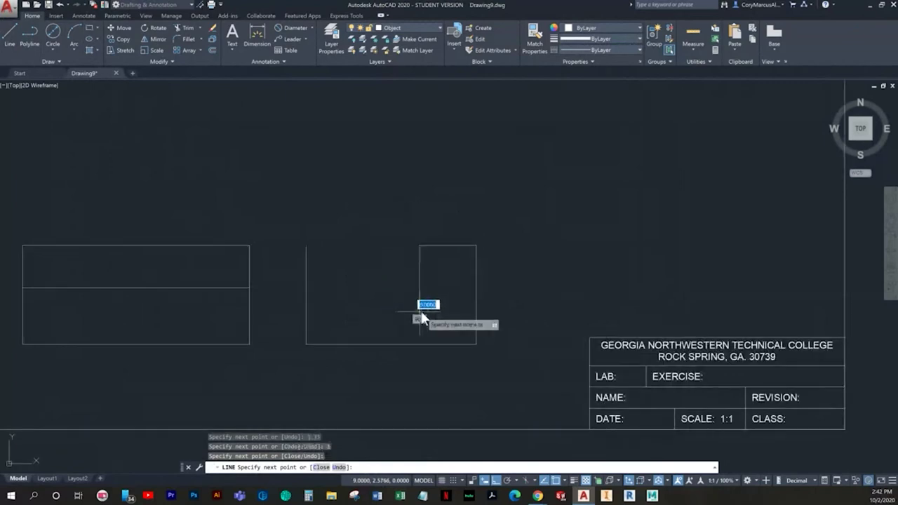
{"action": "key", "text": "Return"}
{"action": "key", "text": "Return"}
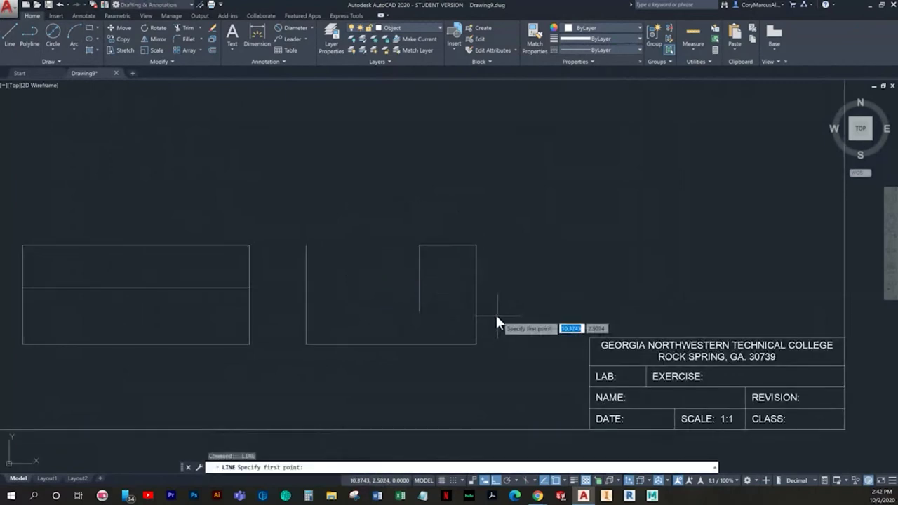
{"action": "left_click", "coordinate": [249, 288]}
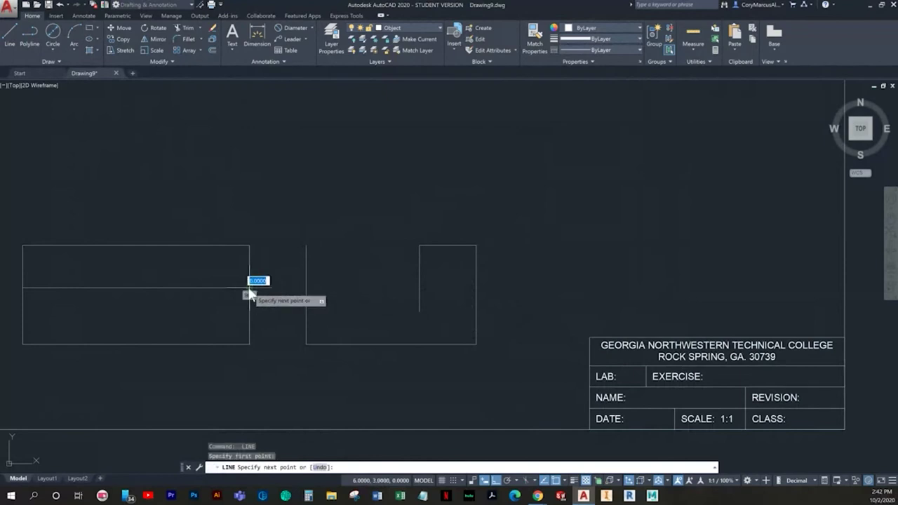
{"action": "left_click", "coordinate": [419, 287]}
{"action": "key", "text": "Escape"}
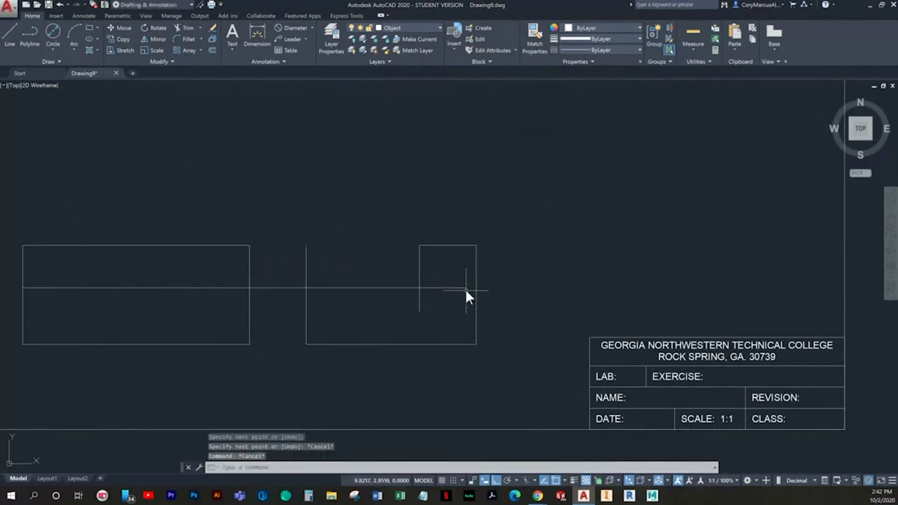
{"action": "type", "text": "tr"}
{"action": "key", "text": "Return"}
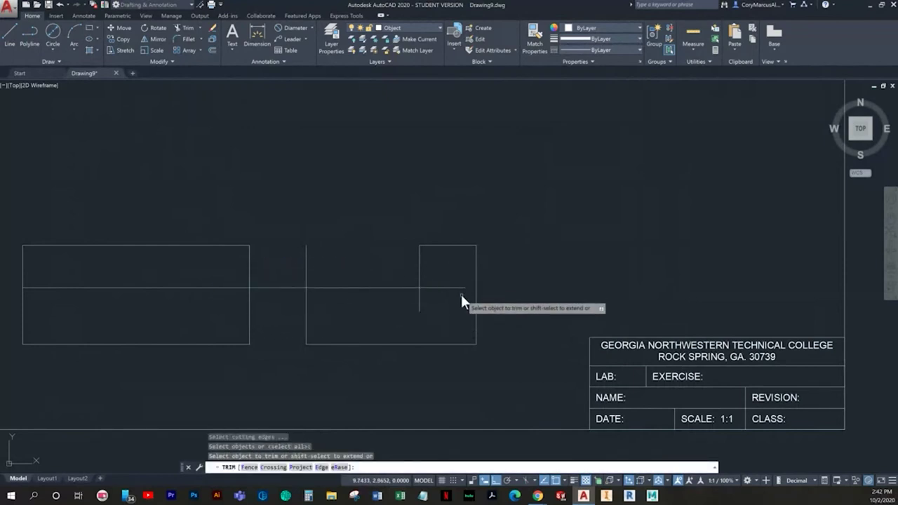
Trim the extra side-view segments and its upper left edge with two crossing windows
{"action": "left_click", "coordinate": [459, 291]}
{"action": "left_click", "coordinate": [435, 297]}
{"action": "left_click", "coordinate": [323, 257]}
{"action": "left_click", "coordinate": [296, 303]}
{"action": "key", "text": "Escape"}
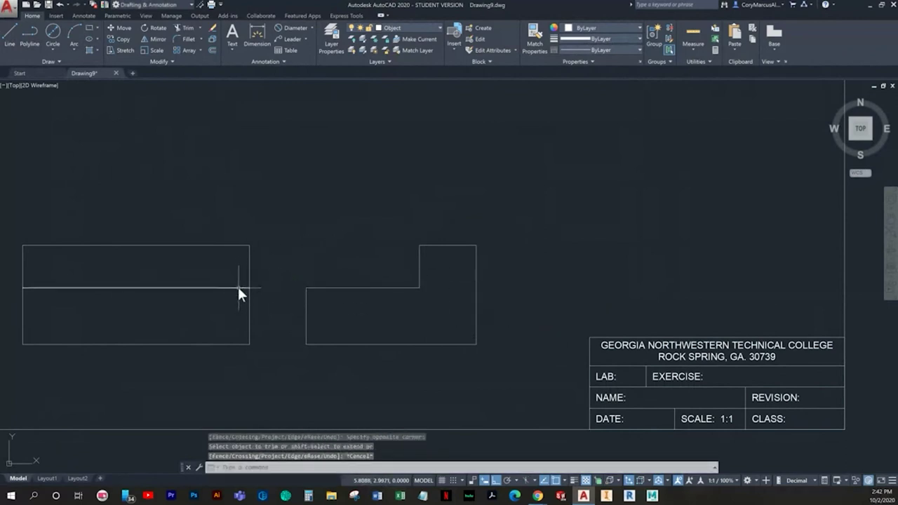
{"action": "key", "text": "Escape"}
{"action": "scroll", "coordinate": [362, 274], "scroll_direction": "down", "scroll_amount": 2}
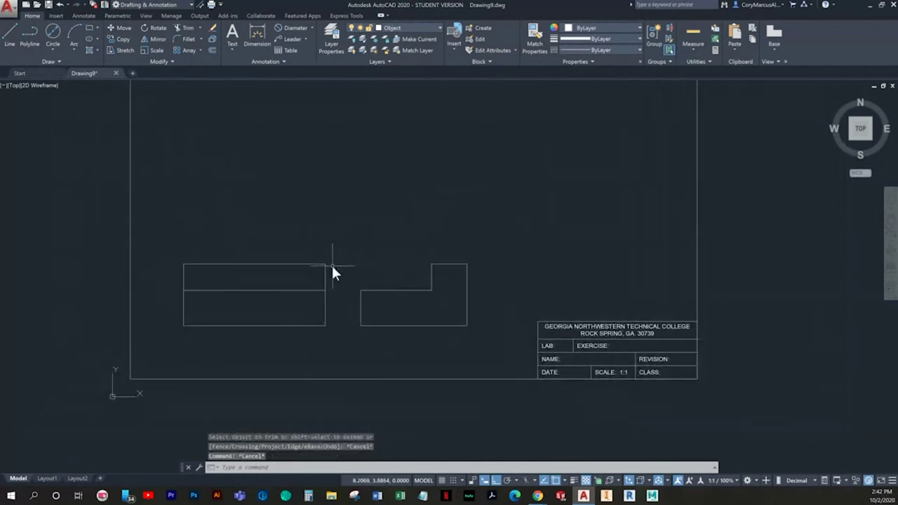
{"action": "middle_click_drag", "start_coordinate": [364, 303], "coordinate": [384, 312]}
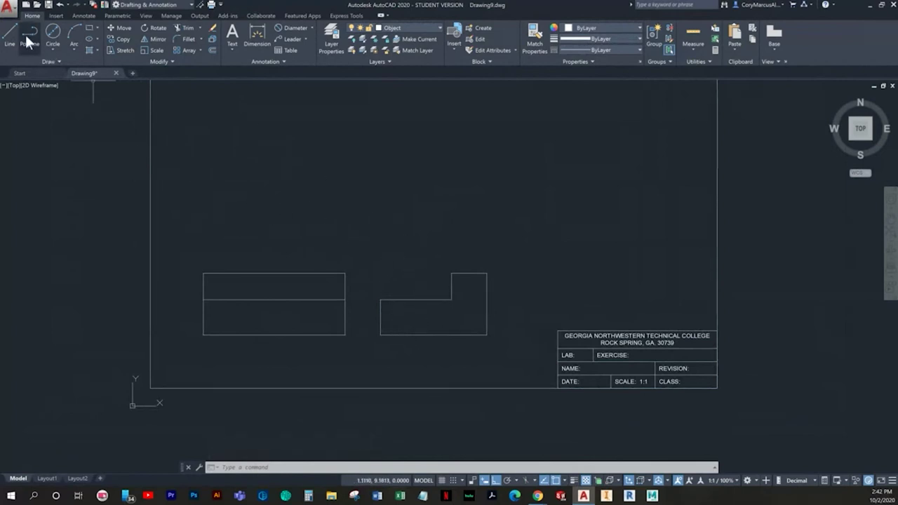
Offset the front view's top edge 1 unit upward
{"action": "key", "text": "Escape"}
{"action": "key", "text": "Escape"}
{"action": "type", "text": "o"}
{"action": "key", "text": "Return"}
{"action": "type", "text": "1"}
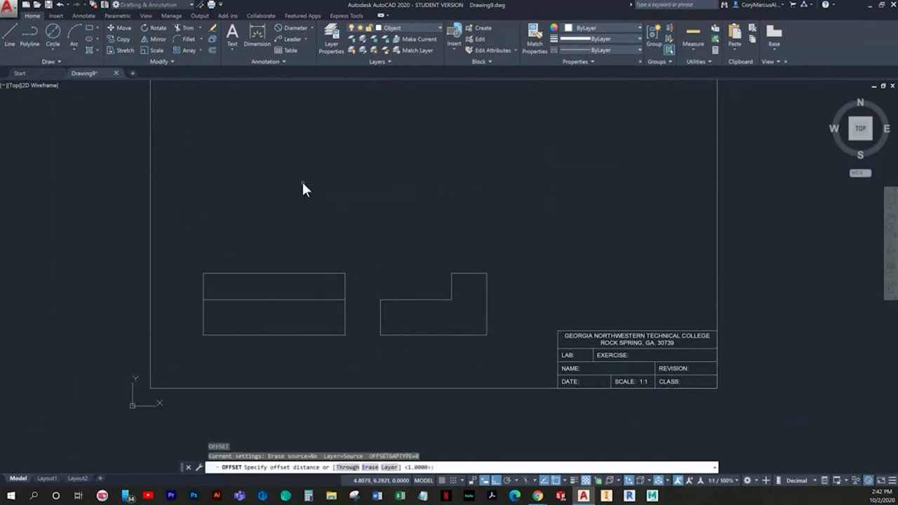
{"action": "key", "text": "Return"}
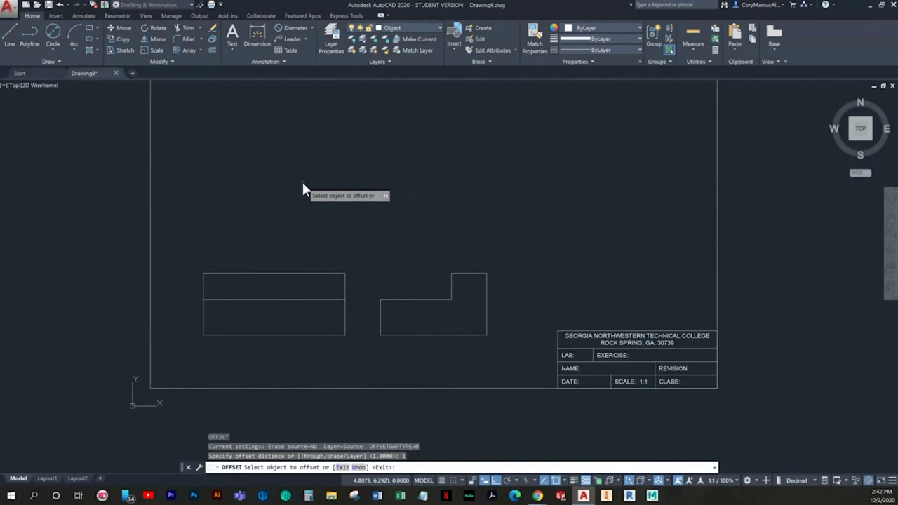
{"action": "left_click", "coordinate": [298, 274]}
{"action": "left_click", "coordinate": [301, 222]}
{"action": "key", "text": "Escape"}
{"action": "scroll", "coordinate": [302, 221], "scroll_direction": "up", "scroll_amount": 2}
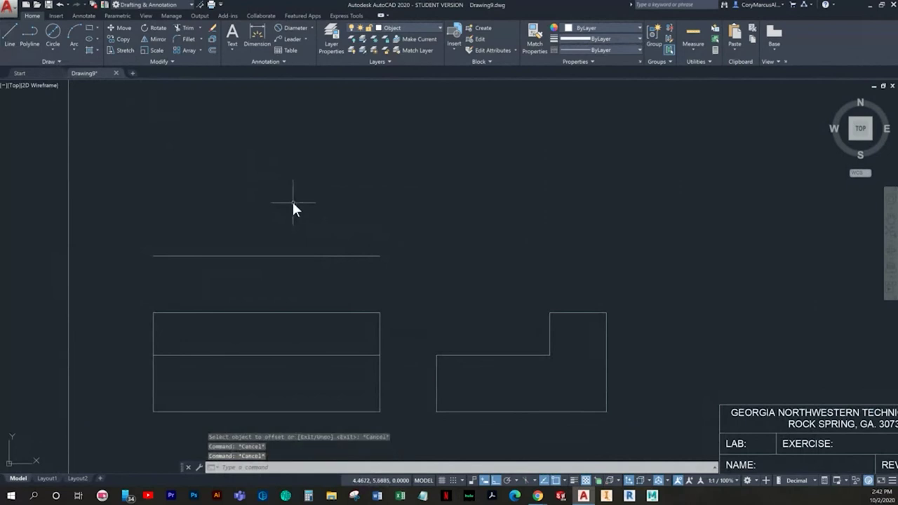
Offset that new line a further 3 units upward for the top view
{"action": "key", "text": "Return"}
{"action": "type", "text": "3"}
{"action": "key", "text": "Return"}
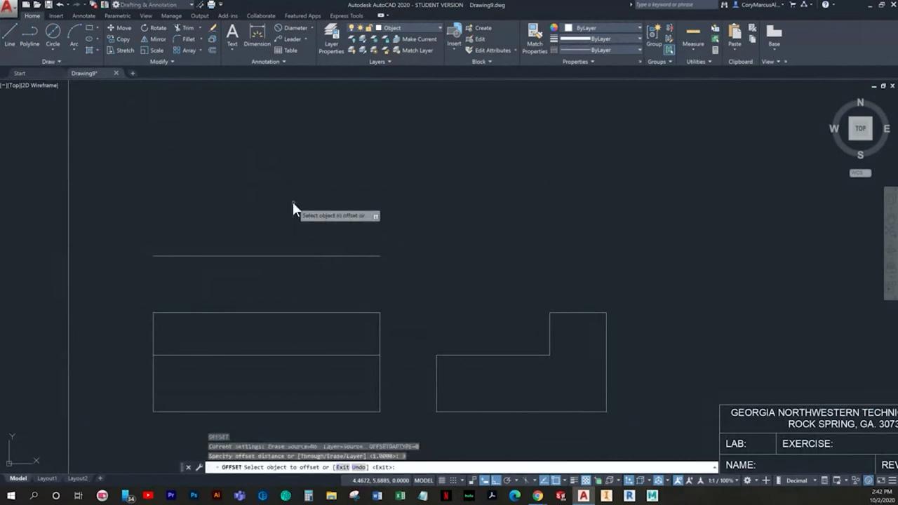
{"action": "left_click", "coordinate": [358, 255]}
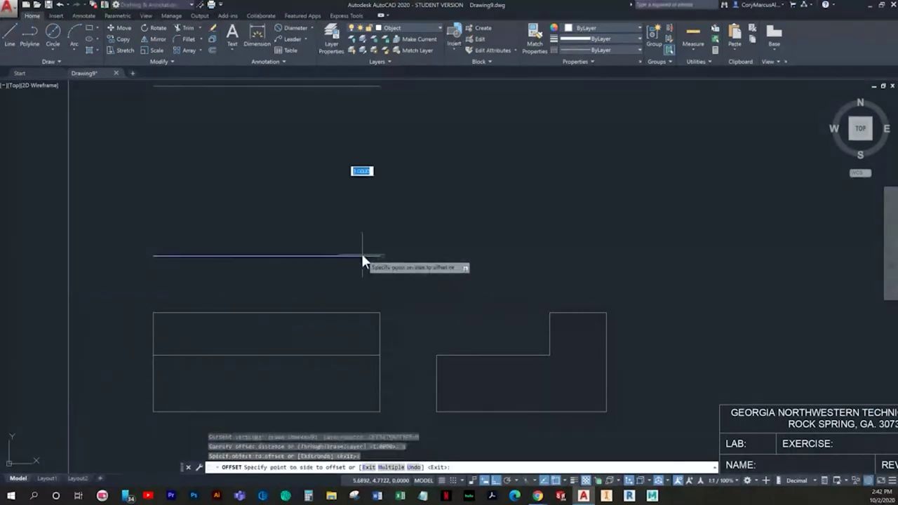
{"action": "left_click", "coordinate": [327, 84]}
{"action": "key", "text": "Escape"}
Dimension the side view's bottom edge with a 3.0000 width dimension below it
{"action": "left_click", "coordinate": [257, 35]}
{"action": "middle_click_drag", "start_coordinate": [514, 332], "coordinate": [434, 253]}
{"action": "left_click", "coordinate": [494, 332]}
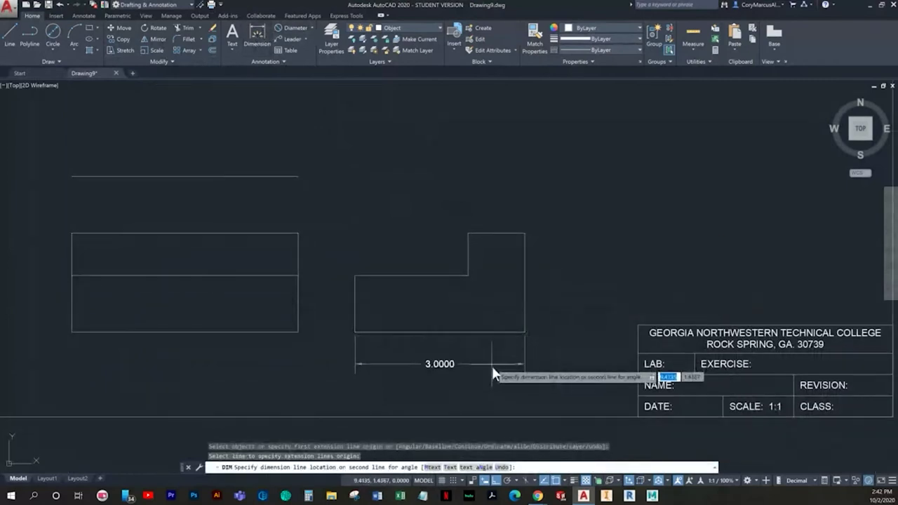
{"action": "left_click", "coordinate": [494, 366]}
{"action": "key", "text": "Escape"}
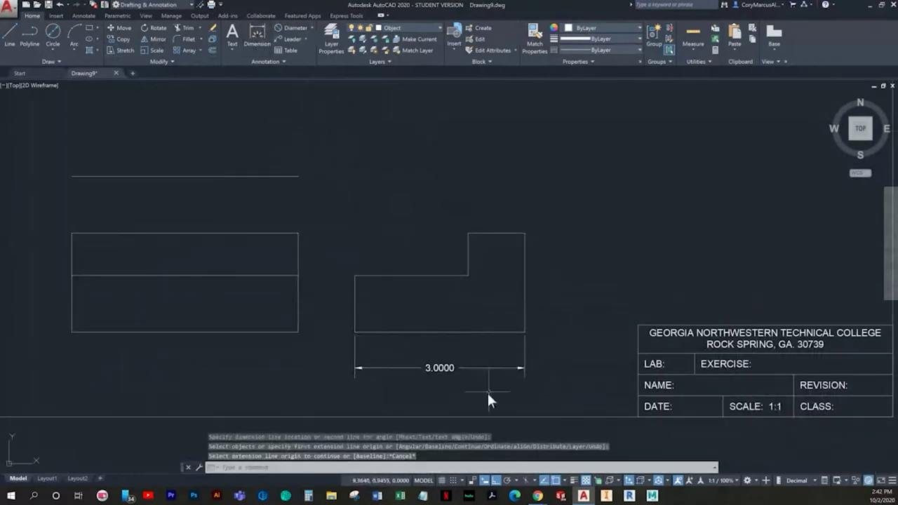
{"action": "scroll", "coordinate": [341, 345], "scroll_direction": "down", "scroll_amount": 2}
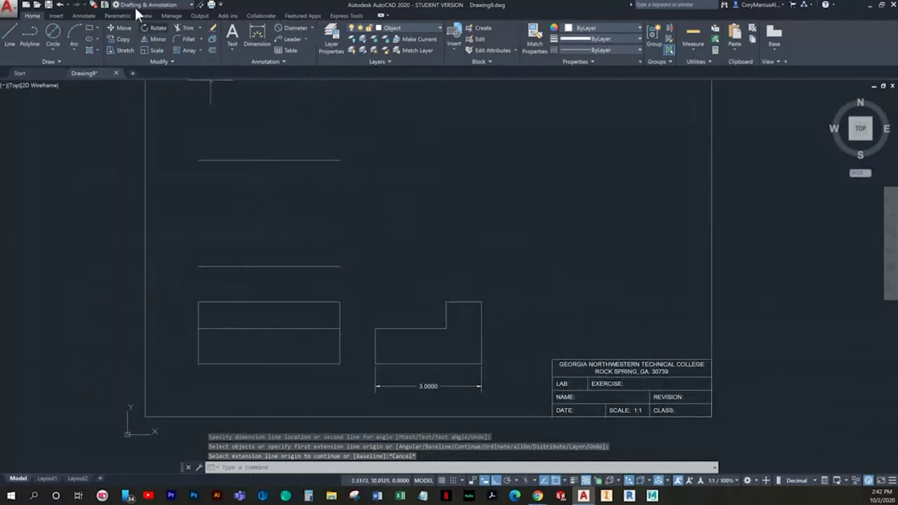
{"action": "left_click", "coordinate": [12, 36]}
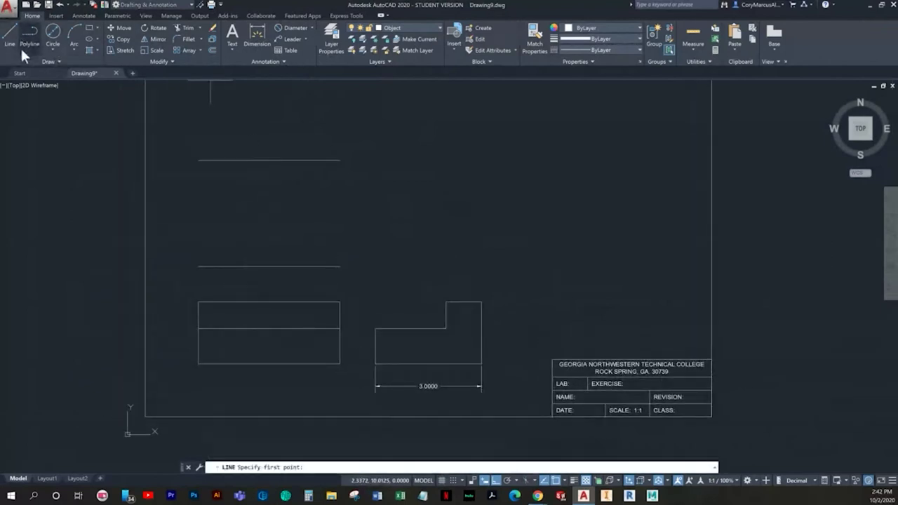
Draw the top view's left and right sides between the two horizontal lines
{"action": "left_click", "coordinate": [198, 160]}
{"action": "left_click", "coordinate": [199, 266]}
{"action": "key", "text": "Return"}
{"action": "key", "text": "Return"}
{"action": "left_click", "coordinate": [340, 266]}
{"action": "left_click", "coordinate": [340, 160]}
{"action": "key", "text": "Escape"}
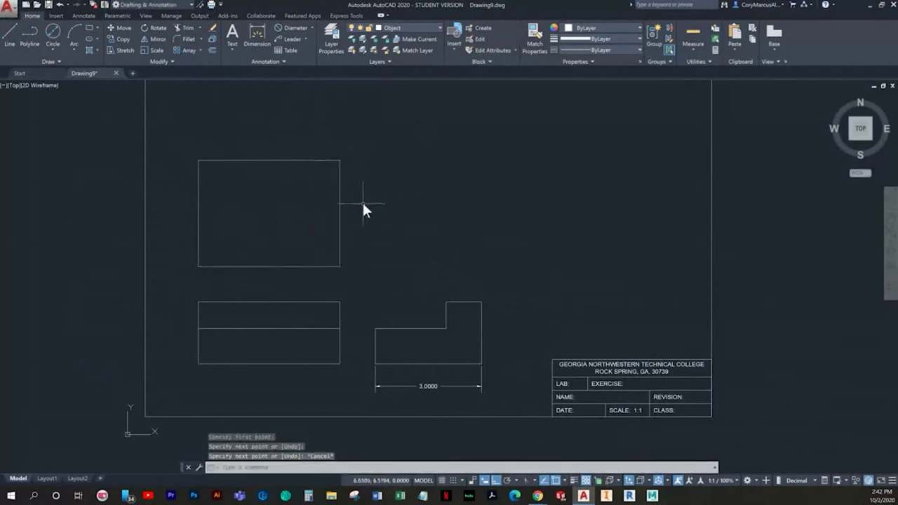
{"action": "middle_click_drag", "start_coordinate": [362, 201], "coordinate": [377, 206]}
{"action": "key", "text": "Escape"}
{"action": "key", "text": "Escape"}
{"action": "key", "text": "Escape"}
Offset the top view's left edge 1.25, then that new line 1.5 further right
{"action": "type", "text": "o"}
{"action": "key", "text": "Return"}
{"action": "type", "text": "1.25"}
{"action": "key", "text": "Return"}
{"action": "left_click", "coordinate": [214, 200]}
{"action": "left_click", "coordinate": [255, 205]}
{"action": "key", "text": "Return"}
{"action": "key", "text": "Return"}
{"action": "type", "text": "1.5"}
{"action": "key", "text": "Return"}
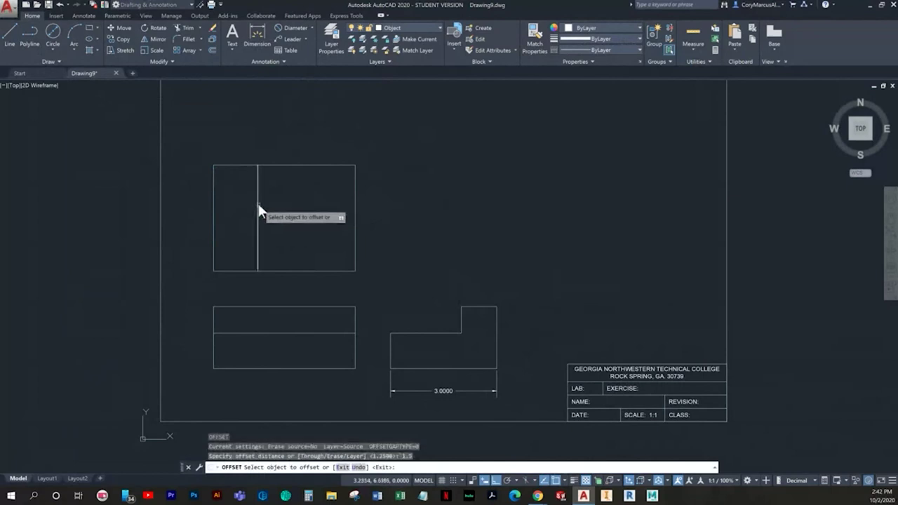
{"action": "left_click", "coordinate": [256, 204]}
{"action": "left_click", "coordinate": [320, 210]}
{"action": "key", "text": "Escape"}
{"action": "key", "text": "Escape"}
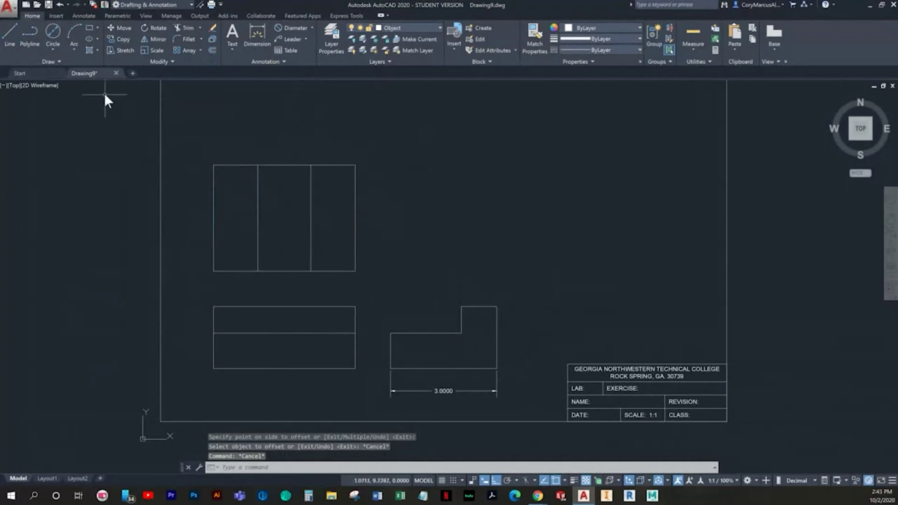
{"action": "left_click", "coordinate": [10, 35]}
{"action": "middle_click_drag", "start_coordinate": [562, 264], "coordinate": [533, 276]}
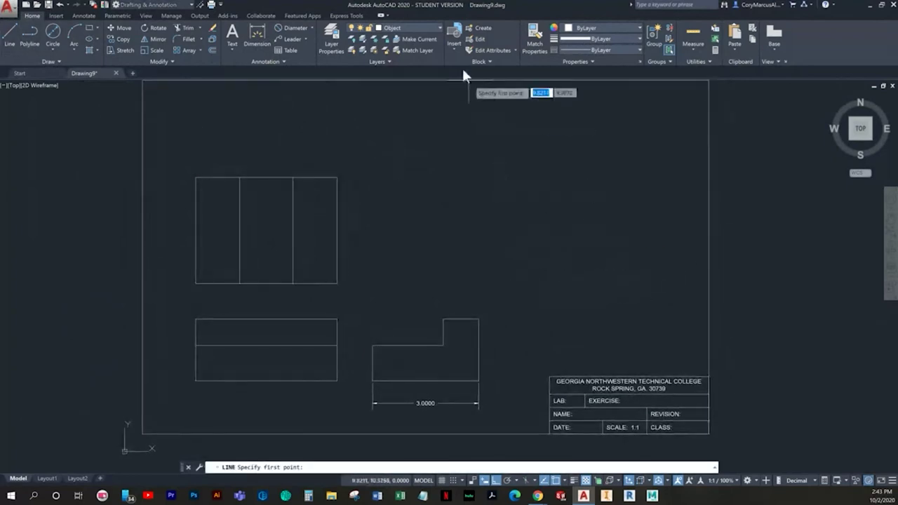
On the Cutting Line layer, draw a horizontal line right from the top view's top-right corner
{"action": "left_click", "coordinate": [423, 27]}
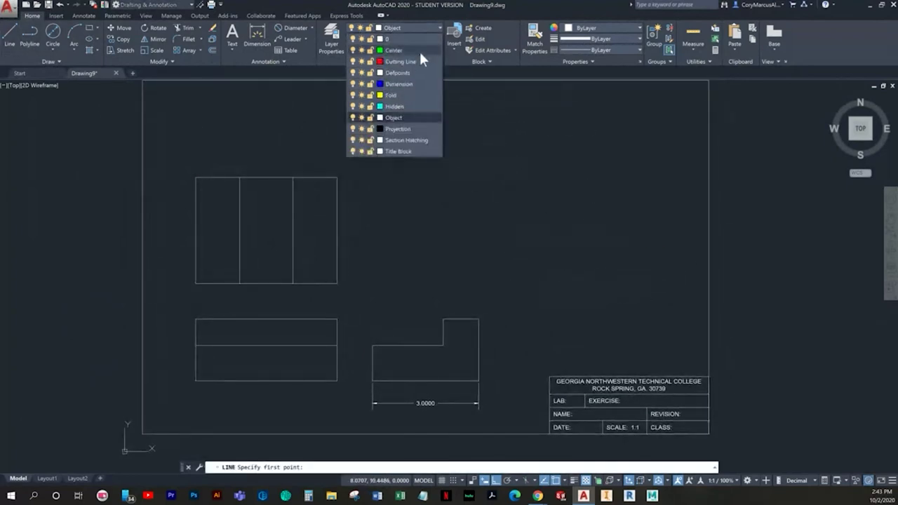
{"action": "left_click", "coordinate": [403, 115]}
{"action": "middle_click_drag", "start_coordinate": [413, 167], "coordinate": [394, 166]}
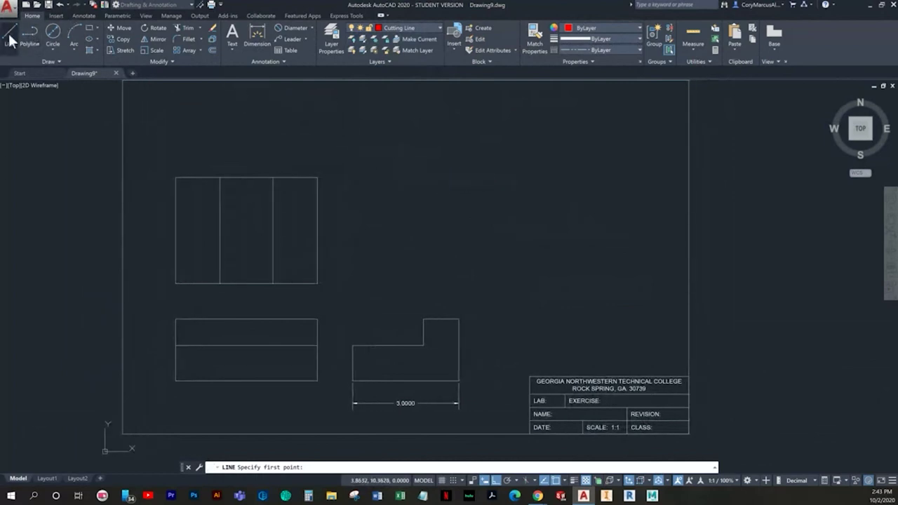
{"action": "left_click", "coordinate": [317, 178]}
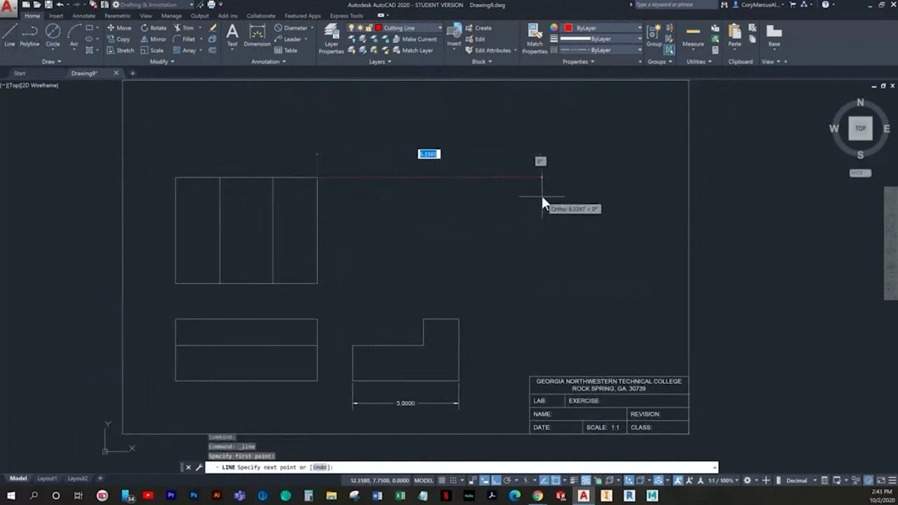
{"action": "left_click", "coordinate": [571, 178]}
{"action": "key", "text": "Escape"}
{"action": "key", "text": "space"}
{"action": "key", "text": "Escape"}
Move that line to the Projection layer and make Projection the current layer
{"action": "left_click", "coordinate": [432, 177]}
{"action": "left_click", "coordinate": [424, 153]}
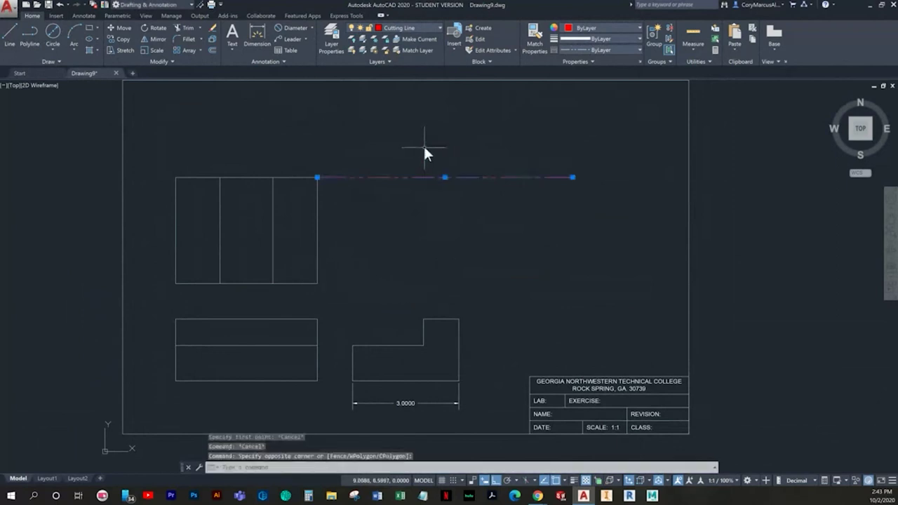
{"action": "left_click", "coordinate": [406, 28]}
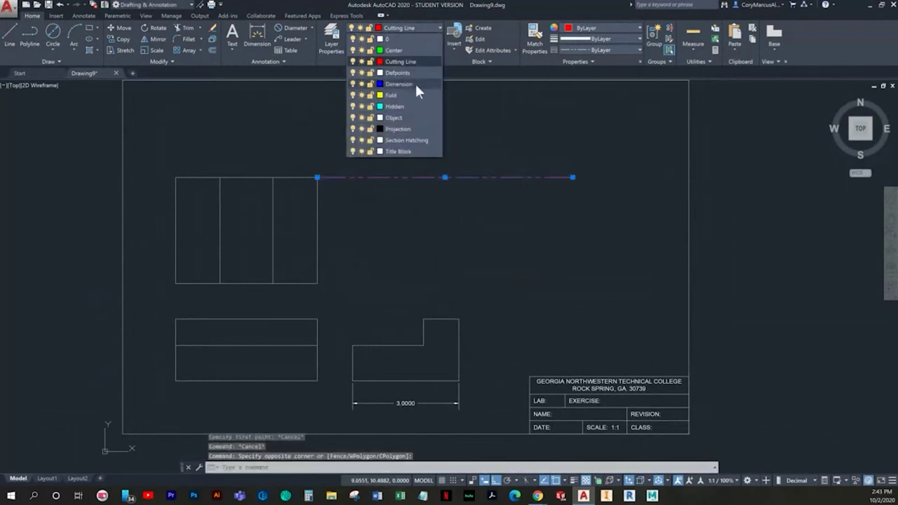
{"action": "left_click", "coordinate": [402, 131]}
{"action": "key", "text": "Escape"}
{"action": "key", "text": "Escape"}
{"action": "left_click", "coordinate": [392, 29]}
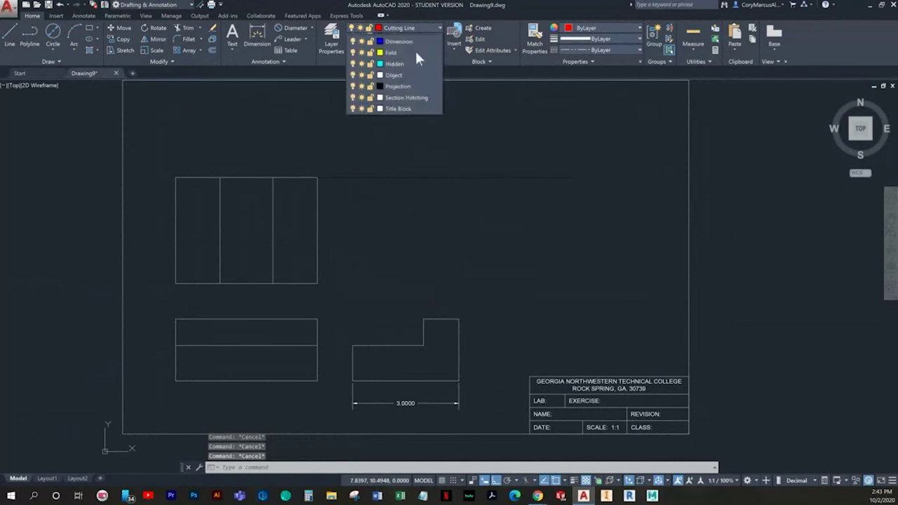
{"action": "left_click", "coordinate": [395, 130]}
{"action": "left_click", "coordinate": [386, 123]}
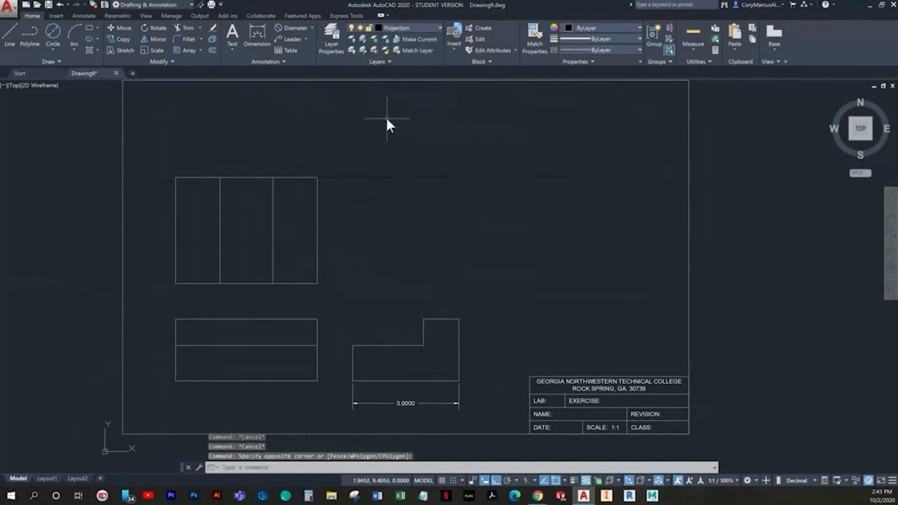
Draw vertical projection lines up from the L-shape's top-left and top-right corners
{"action": "left_click", "coordinate": [11, 32]}
{"action": "left_click", "coordinate": [317, 284]}
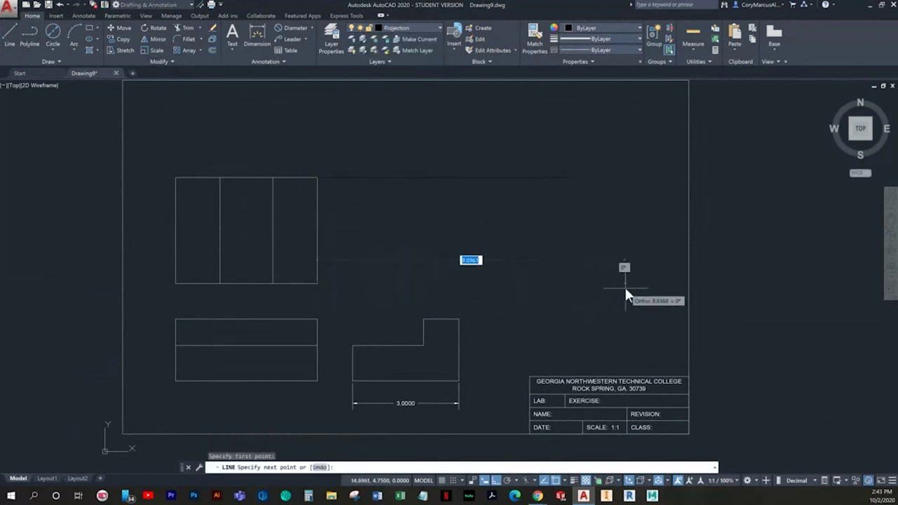
{"action": "key", "text": "Escape"}
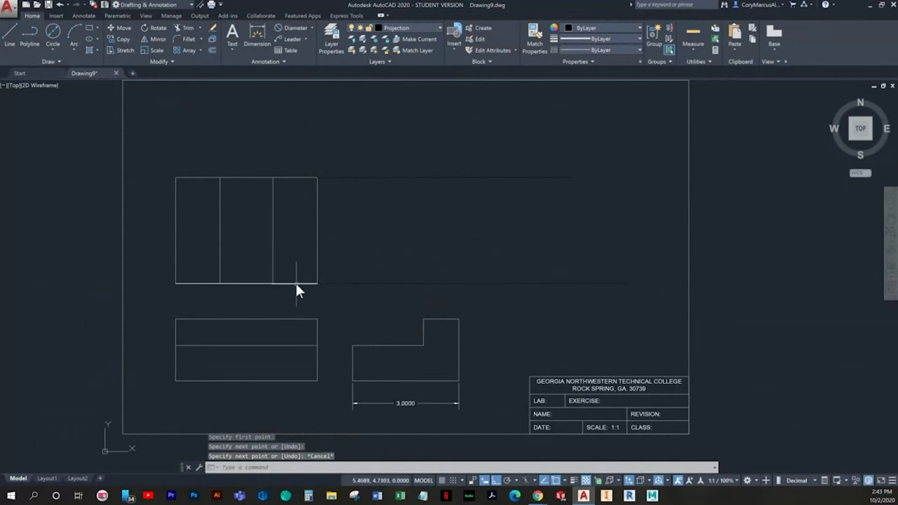
{"action": "key", "text": "space"}
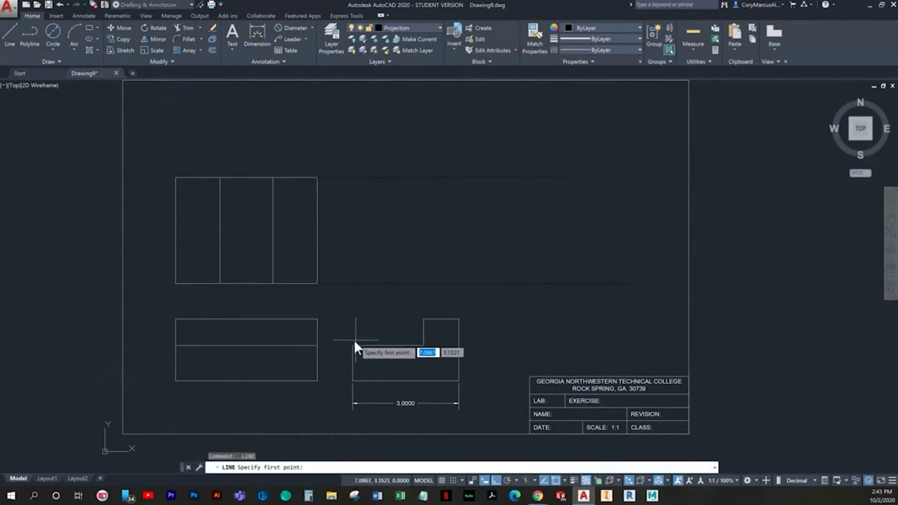
{"action": "left_click", "coordinate": [352, 345]}
{"action": "left_click", "coordinate": [362, 131]}
{"action": "key", "text": "Escape"}
{"action": "key", "text": "space"}
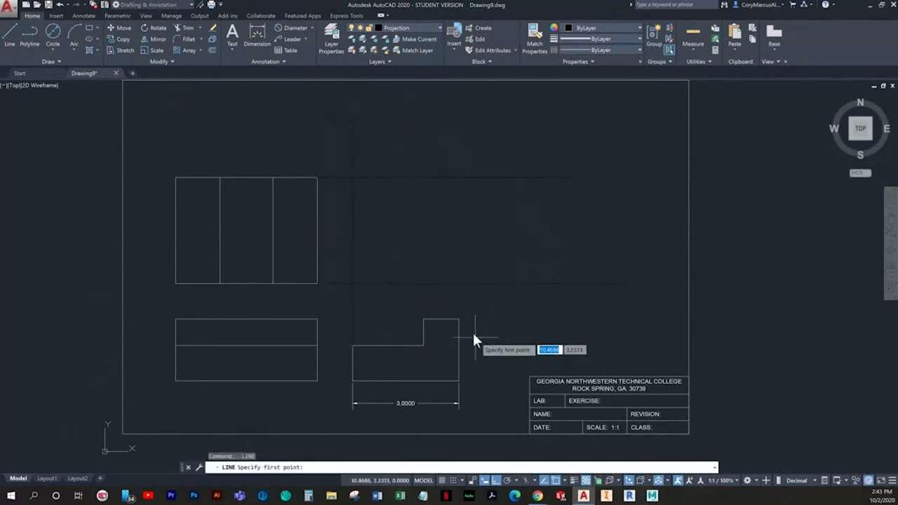
{"action": "left_click", "coordinate": [459, 319]}
{"action": "left_click", "coordinate": [467, 179]}
{"action": "key", "text": "Escape"}
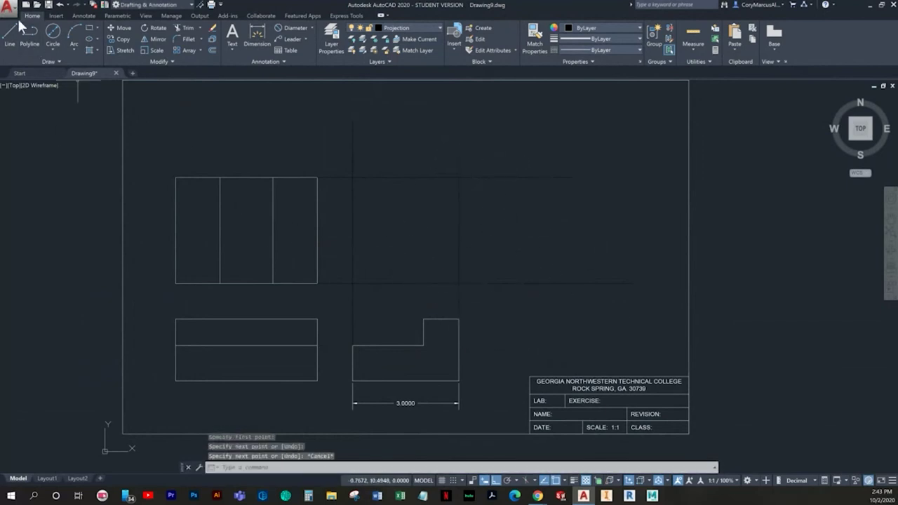
{"action": "key", "text": "space"}
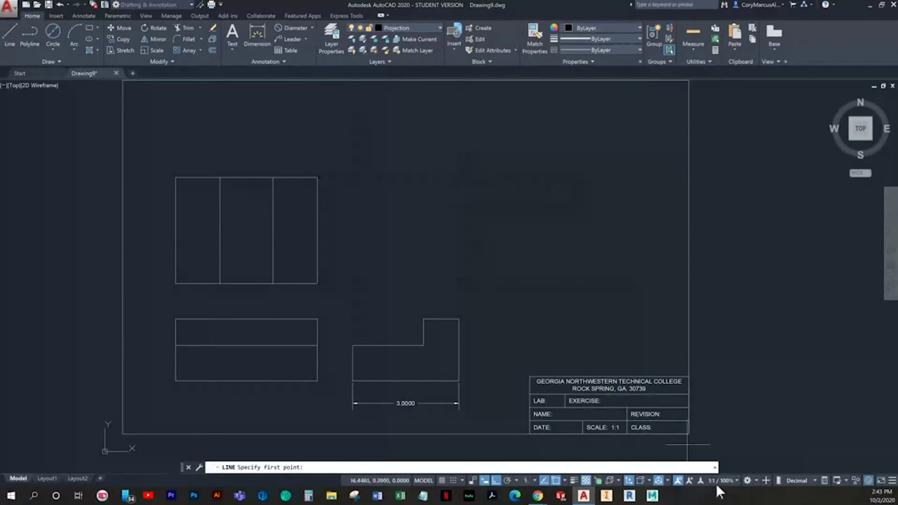
Enable Intersection snap and draw the 45° miter line from the projection lines' intersection
{"action": "left_click", "coordinate": [563, 481]}
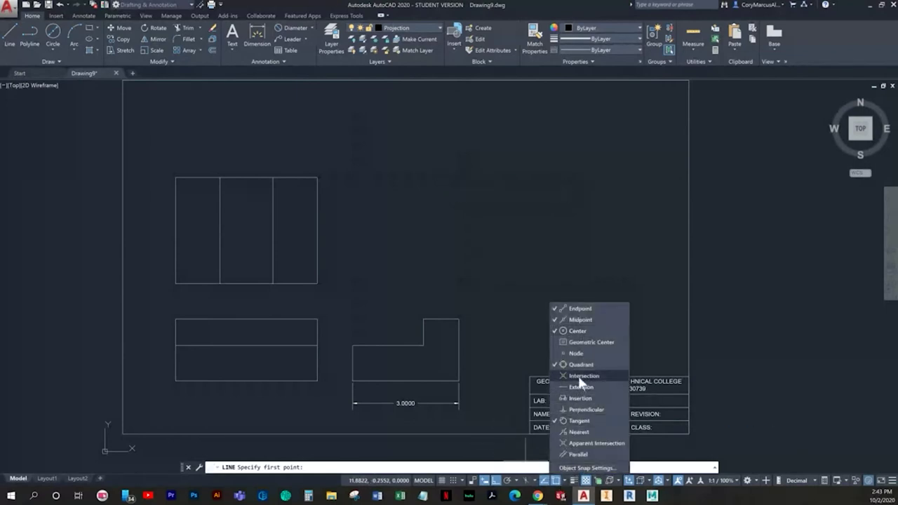
{"action": "left_click", "coordinate": [498, 197]}
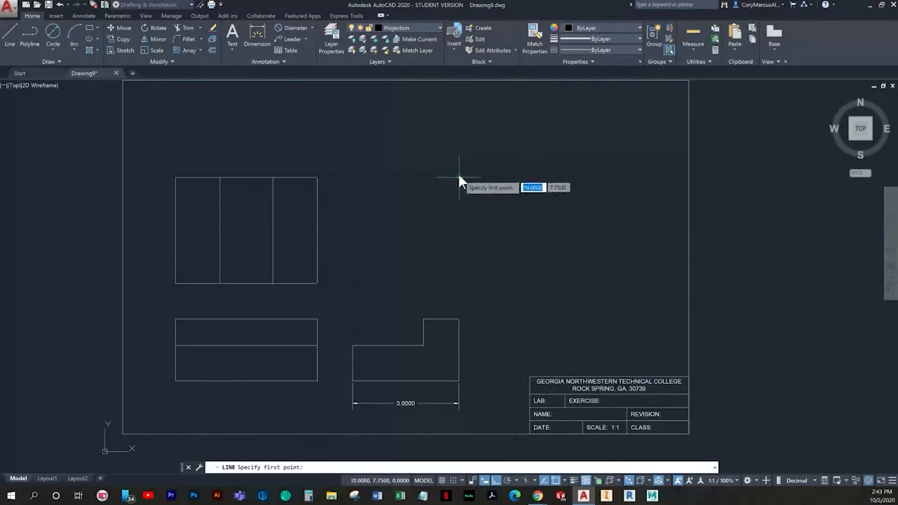
{"action": "left_click", "coordinate": [459, 174]}
{"action": "left_click", "coordinate": [354, 282]}
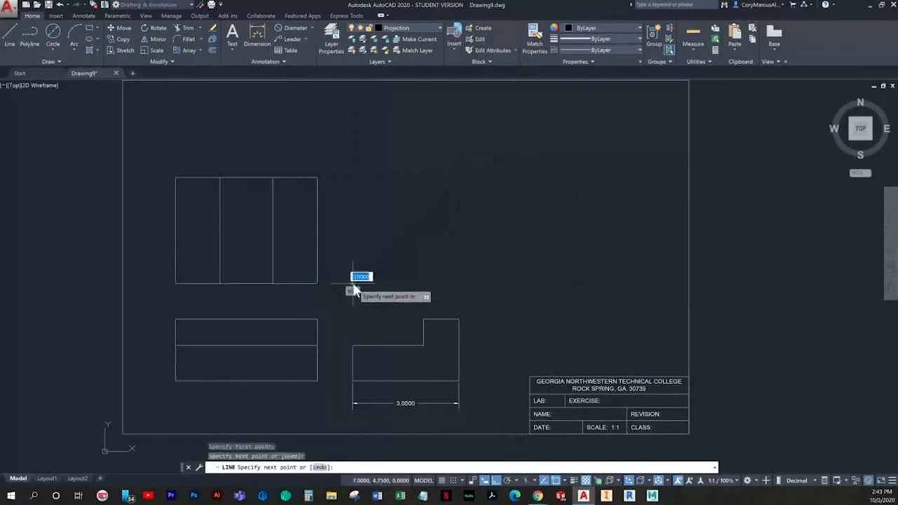
{"action": "key", "text": "Escape"}
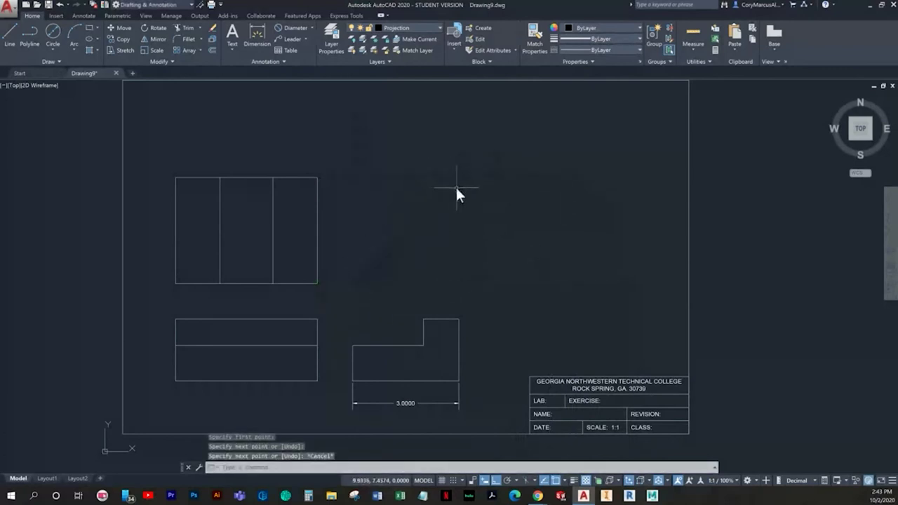
{"action": "scroll", "coordinate": [397, 253], "scroll_direction": "up", "scroll_amount": 3}
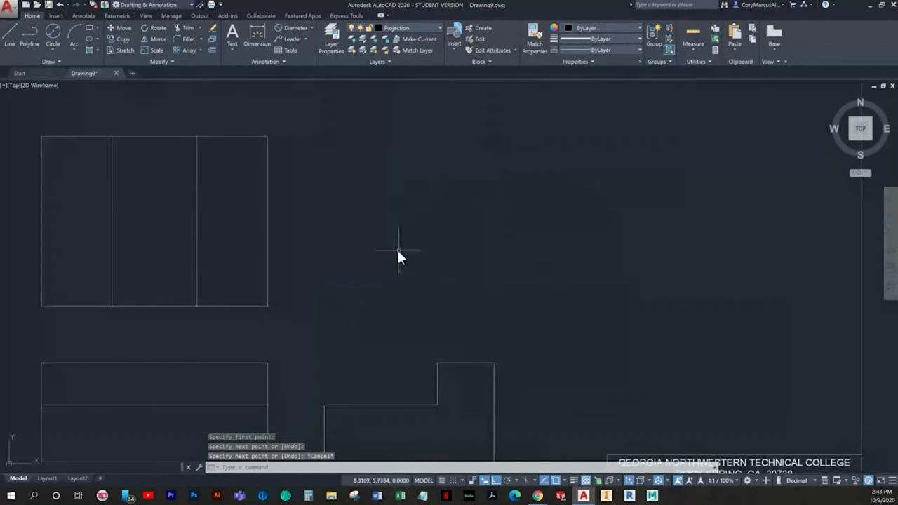
Begin an angular dimension between the two projection lines, then cancel it
{"action": "left_click", "coordinate": [313, 27]}
{"action": "left_click", "coordinate": [311, 82]}
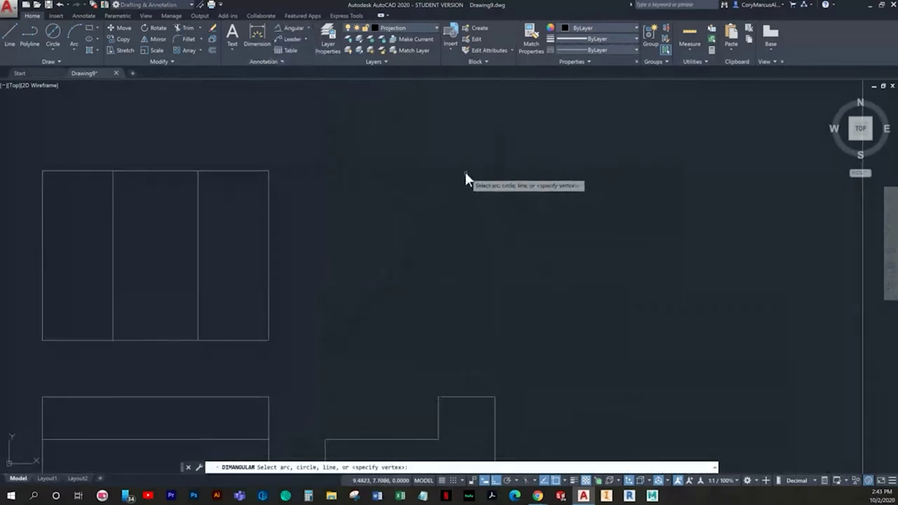
{"action": "left_click", "coordinate": [456, 170]}
{"action": "left_click", "coordinate": [467, 199]}
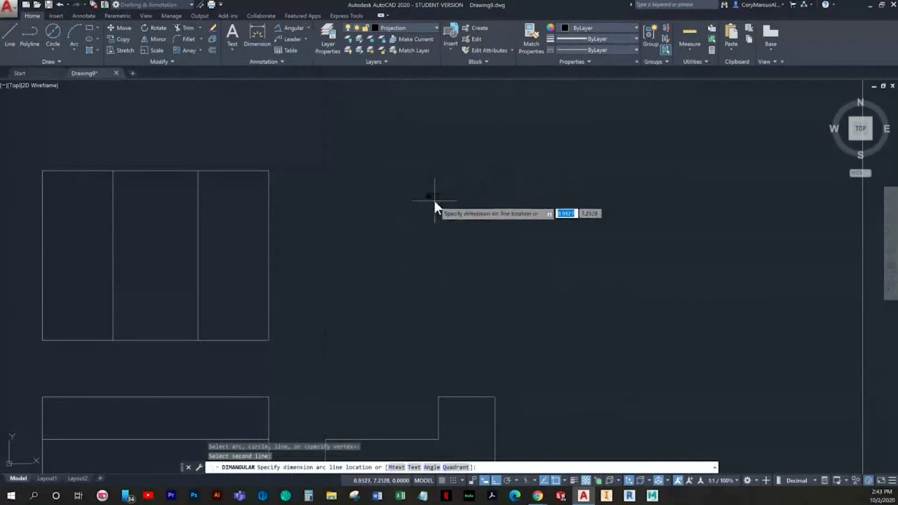
{"action": "key", "text": "Escape"}
{"action": "scroll", "coordinate": [434, 199], "scroll_direction": "down", "scroll_amount": 2}
{"action": "middle_click_drag", "start_coordinate": [434, 199], "coordinate": [487, 195]}
Delete the selected diagonal line and start, then cancel, a new line at the L-shape's corner
{"action": "left_click", "coordinate": [472, 245]}
{"action": "left_click", "coordinate": [440, 216]}
{"action": "key", "text": "Delete"}
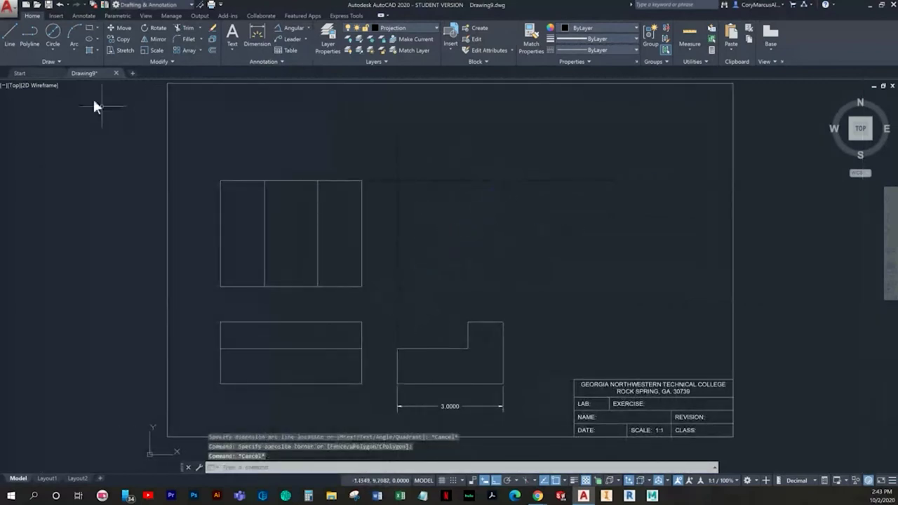
{"action": "left_click", "coordinate": [11, 35]}
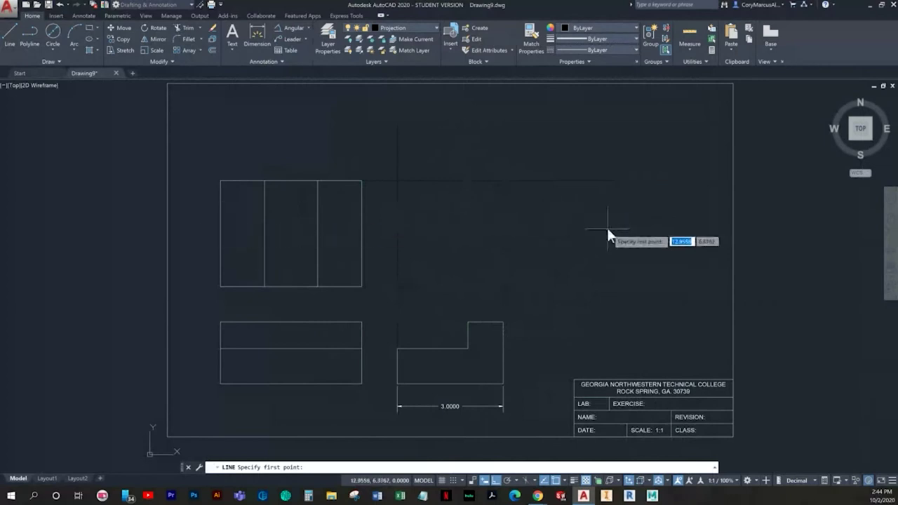
{"action": "middle_click_drag", "start_coordinate": [520, 316], "coordinate": [490, 333]}
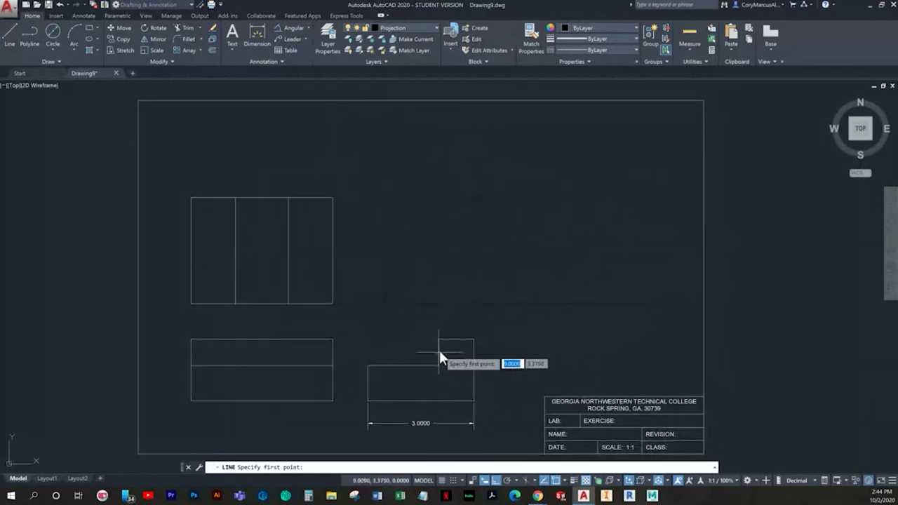
{"action": "left_click", "coordinate": [438, 340]}
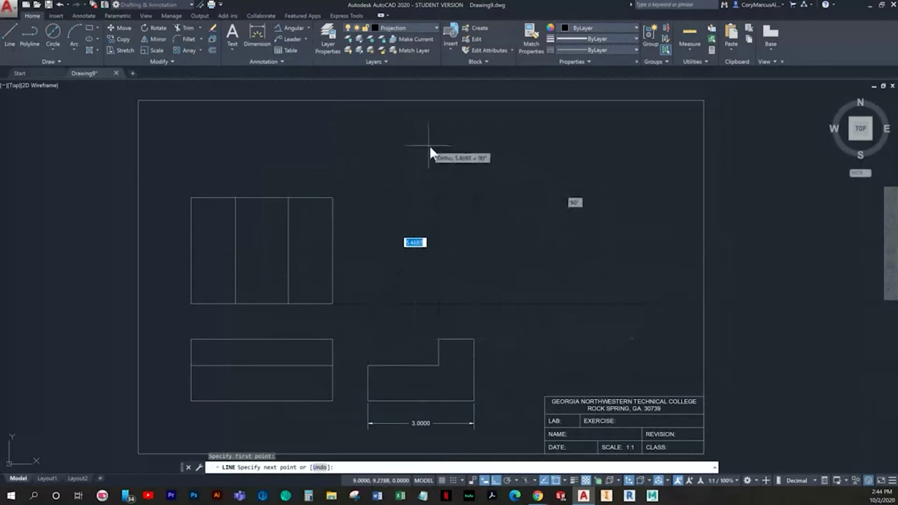
{"action": "key", "text": "Escape"}
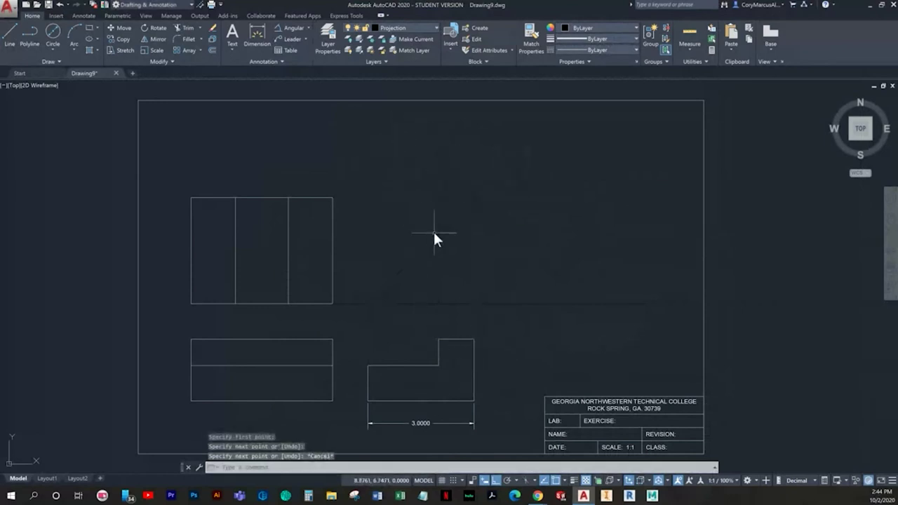
{"action": "scroll", "coordinate": [449, 379], "scroll_direction": "up", "scroll_amount": 4}
{"action": "scroll", "coordinate": [385, 365], "scroll_direction": "up", "scroll_amount": 2}
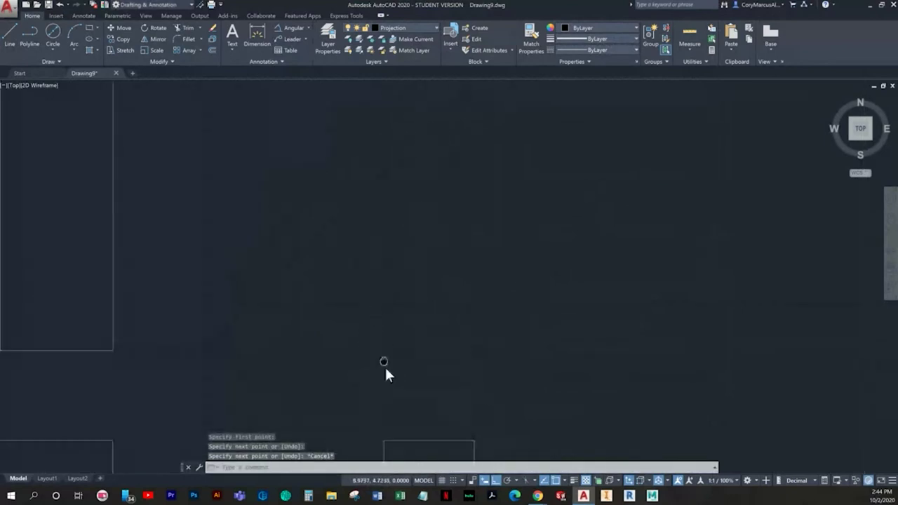
Select the 45° miter line and move it onto the Dimension layer
{"action": "type", "text": "l"}
{"action": "key", "text": "Return"}
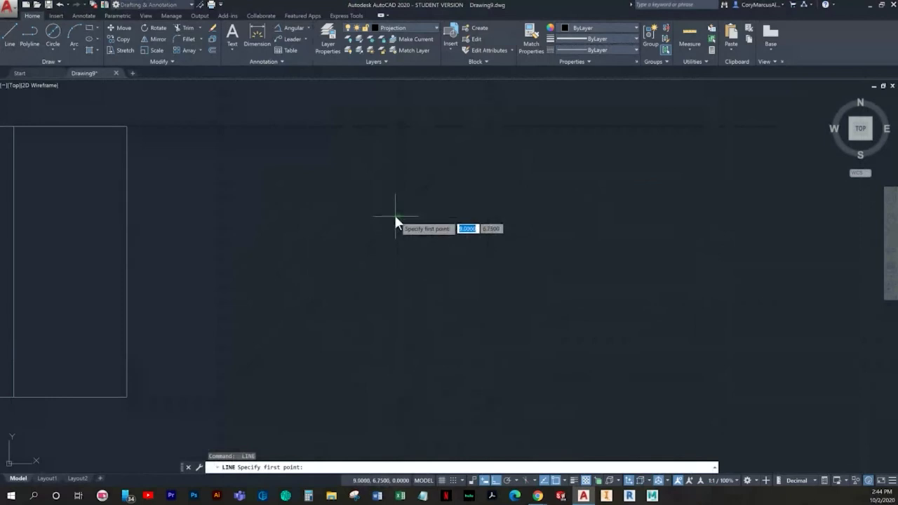
{"action": "left_click", "coordinate": [395, 216]}
{"action": "middle_click_drag", "start_coordinate": [391, 232], "coordinate": [611, 243]}
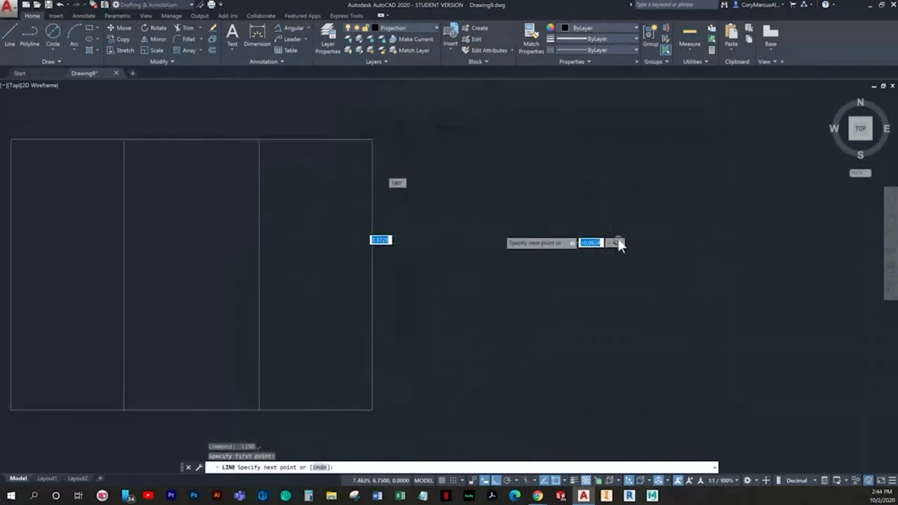
{"action": "key", "text": "Escape"}
{"action": "key", "text": "Escape"}
{"action": "left_click_drag", "start_coordinate": [617, 272], "coordinate": [526, 203]}
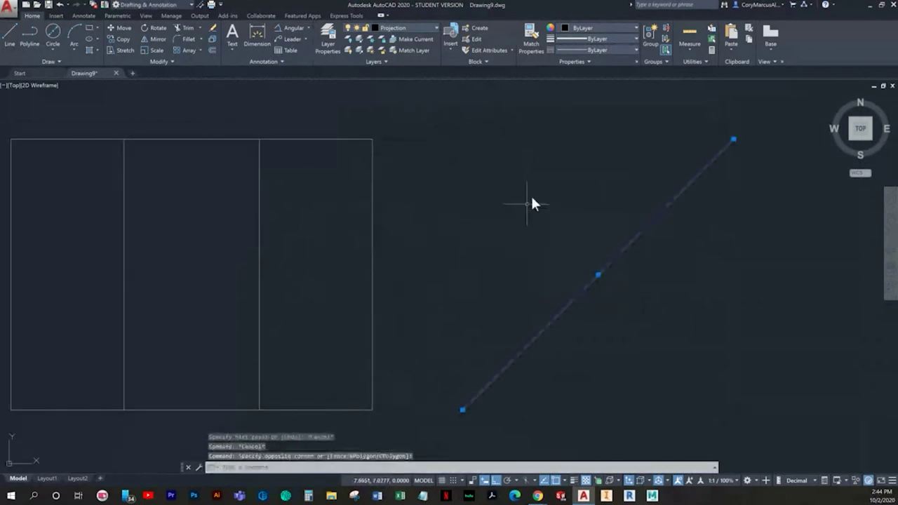
{"action": "left_click", "coordinate": [412, 25]}
{"action": "left_click", "coordinate": [397, 62]}
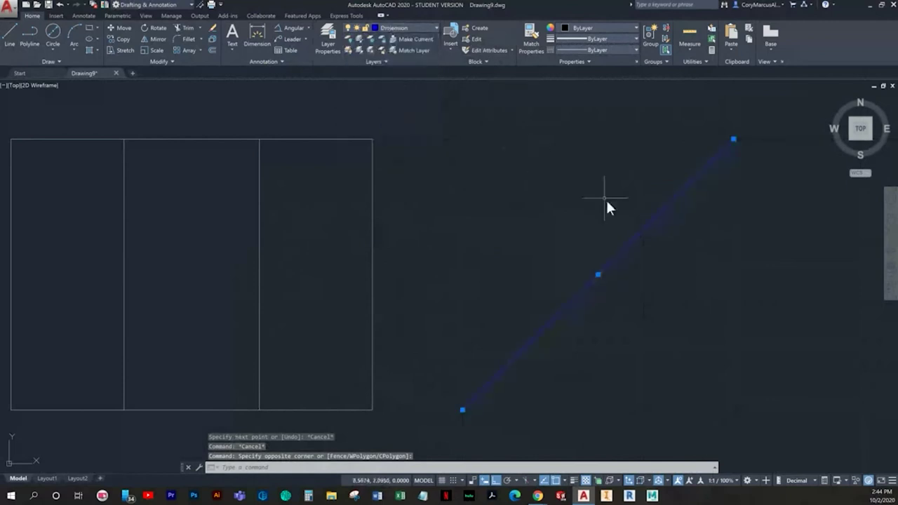
{"action": "scroll", "coordinate": [604, 238], "scroll_direction": "down", "scroll_amount": 2}
{"action": "middle_click_drag", "start_coordinate": [563, 246], "coordinate": [411, 210]}
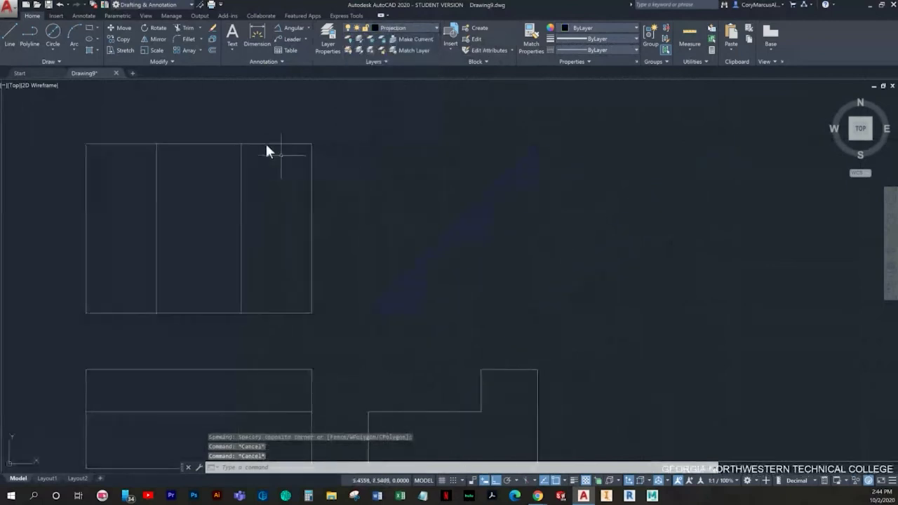
Begin a line and a trim on the top view, then cancel both
{"action": "left_click", "coordinate": [10, 35]}
{"action": "left_click", "coordinate": [481, 203]}
{"action": "mouse_move", "coordinate": [482, 203]}
{"action": "middle_mouse_down"}
{"action": "mouse_move", "coordinate": [381, 217]}
{"action": "mouse_move", "coordinate": [241, 202]}
{"action": "middle_mouse_up"}
{"action": "key", "text": "Escape"}
{"action": "key", "text": "Escape"}
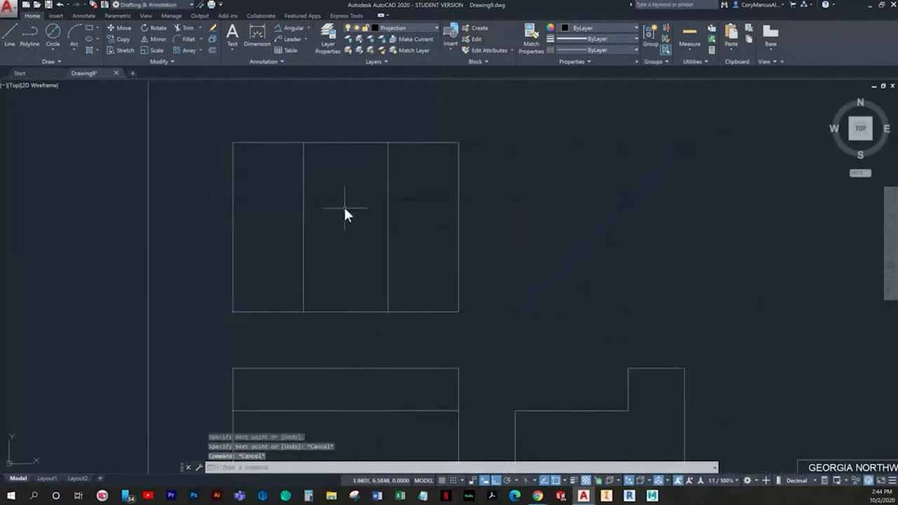
{"action": "type", "text": "tr"}
{"action": "key", "text": "Return"}
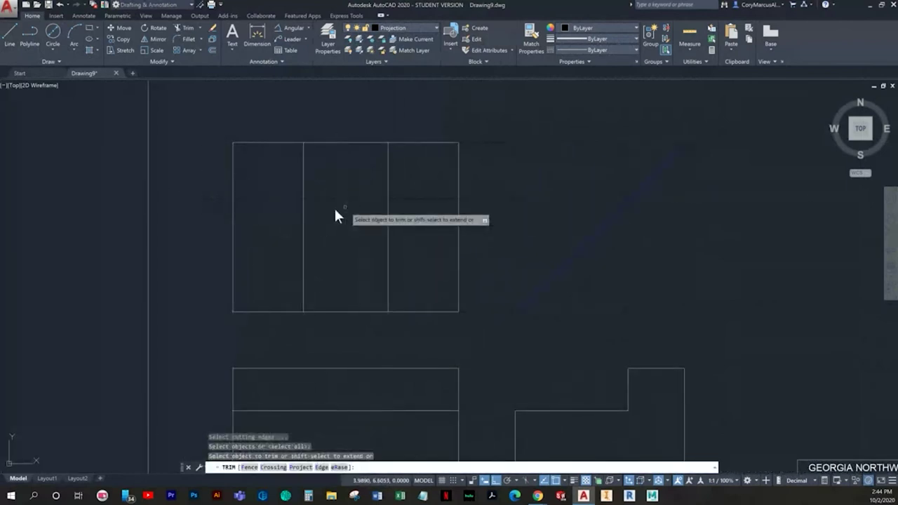
{"action": "left_click", "coordinate": [554, 185]}
{"action": "left_click", "coordinate": [482, 220]}
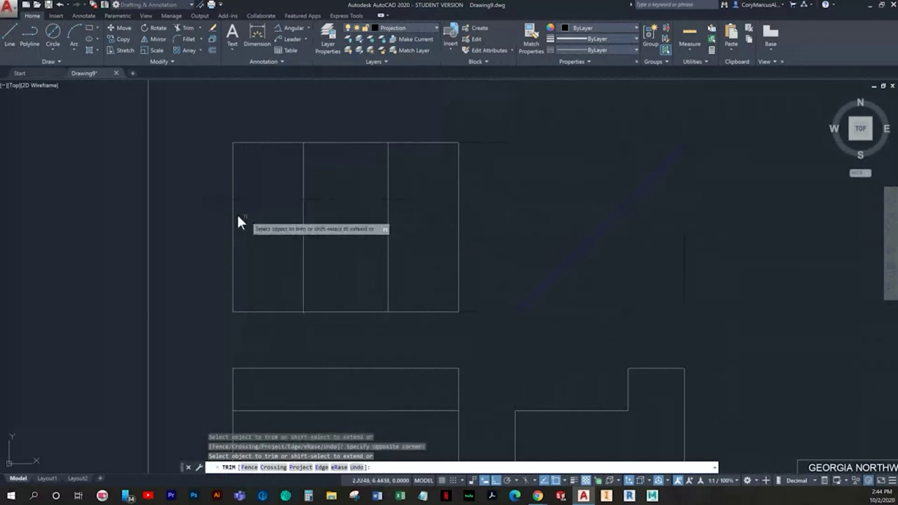
{"action": "left_click", "coordinate": [209, 206]}
{"action": "key", "text": "Escape"}
Move the top view's middle horizontal line onto the Object layer
{"action": "left_click", "coordinate": [300, 217]}
{"action": "left_click", "coordinate": [279, 180]}
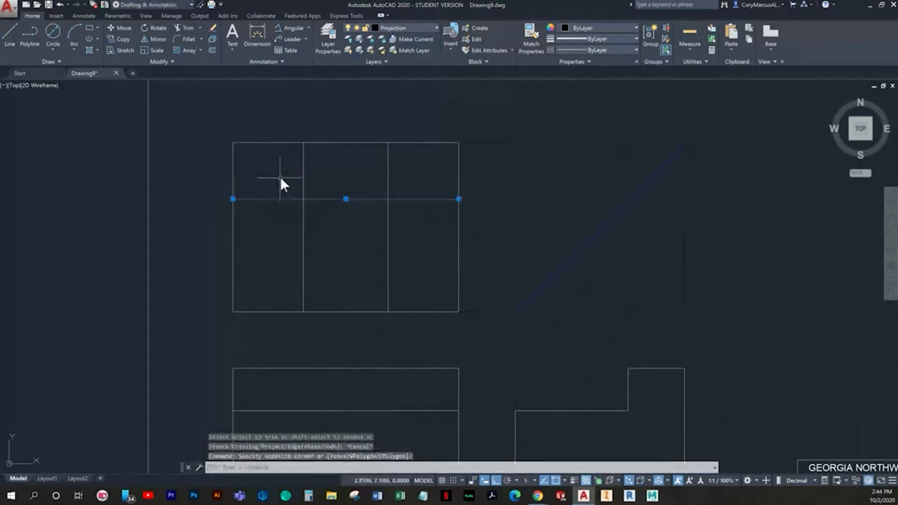
{"action": "left_click", "coordinate": [403, 28]}
{"action": "left_click", "coordinate": [393, 127]}
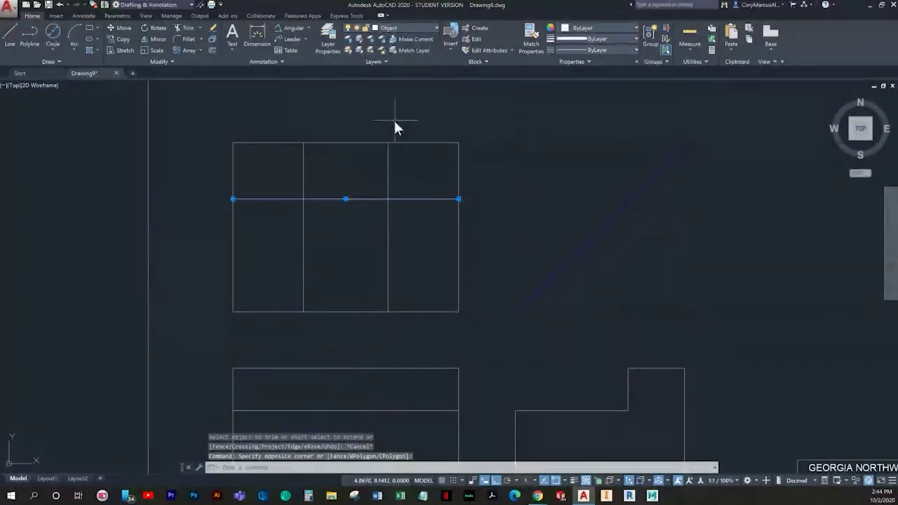
{"action": "key", "text": "Escape"}
{"action": "key", "text": "Escape"}
{"action": "key", "text": "Escape"}
{"action": "middle_click_drag", "start_coordinate": [389, 183], "coordinate": [360, 208]}
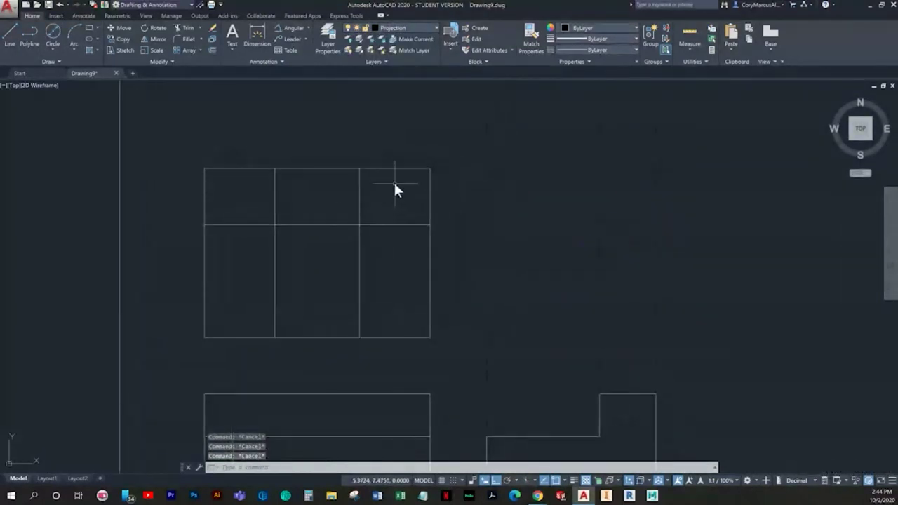
Offset the top view's top edge 1.5 downward to add a new horizontal line
{"action": "type", "text": "o"}
{"action": "key", "text": "Return"}
{"action": "type", "text": "1.5"}
{"action": "key", "text": "Return"}
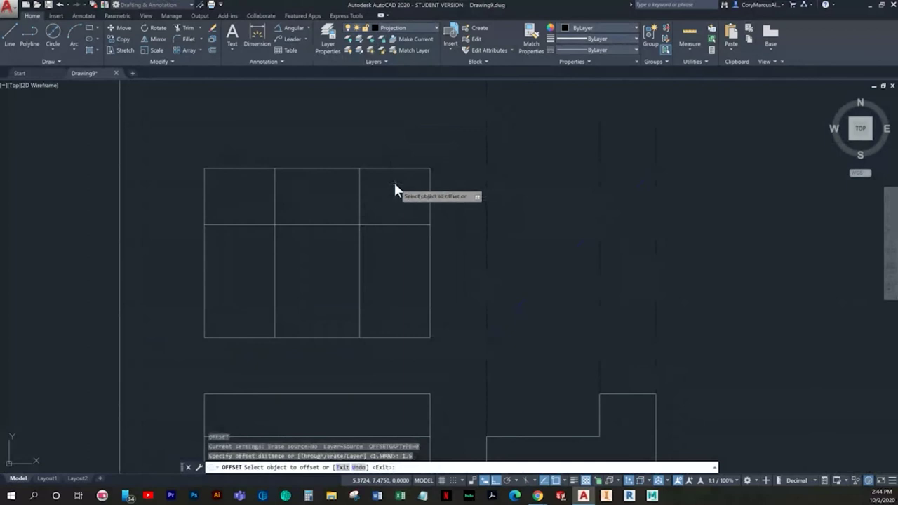
{"action": "left_click", "coordinate": [402, 168]}
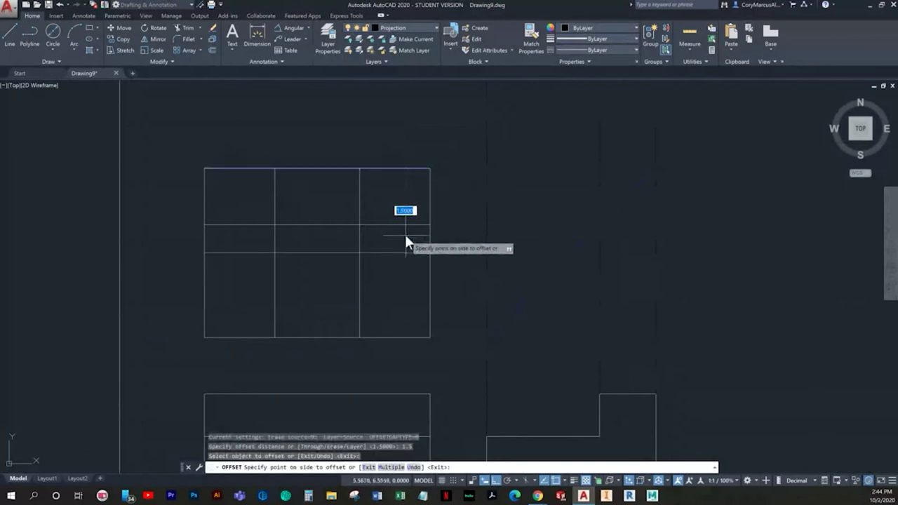
{"action": "left_click", "coordinate": [390, 234]}
{"action": "key", "text": "Escape"}
{"action": "key", "text": "Escape"}
Trim the vertical dividers out of the top view's upper band with a crossing window
{"action": "type", "text": "tr"}
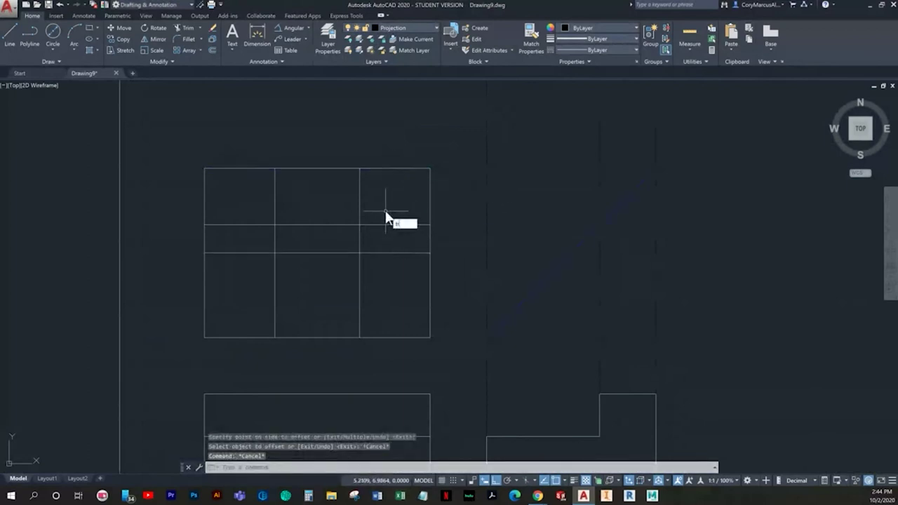
{"action": "key", "text": "Return"}
{"action": "key", "text": "Return"}
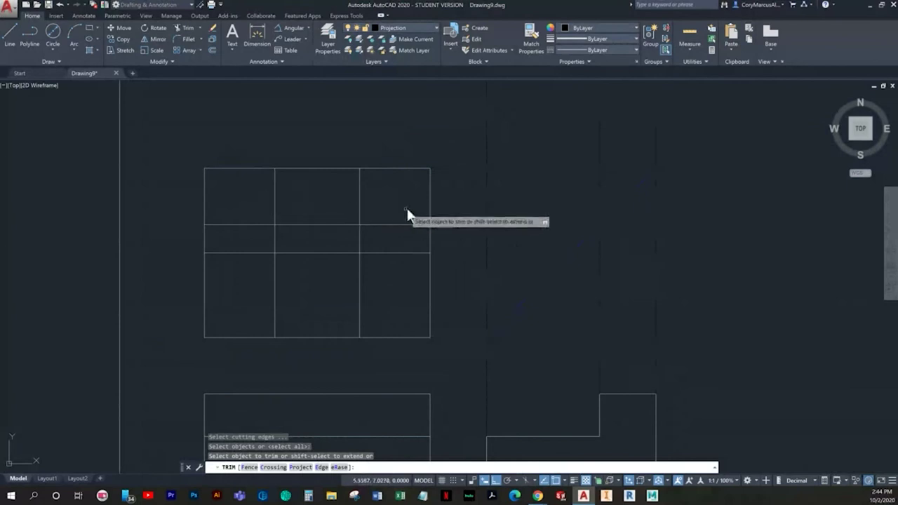
{"action": "left_click", "coordinate": [407, 207]}
{"action": "left_click", "coordinate": [255, 195]}
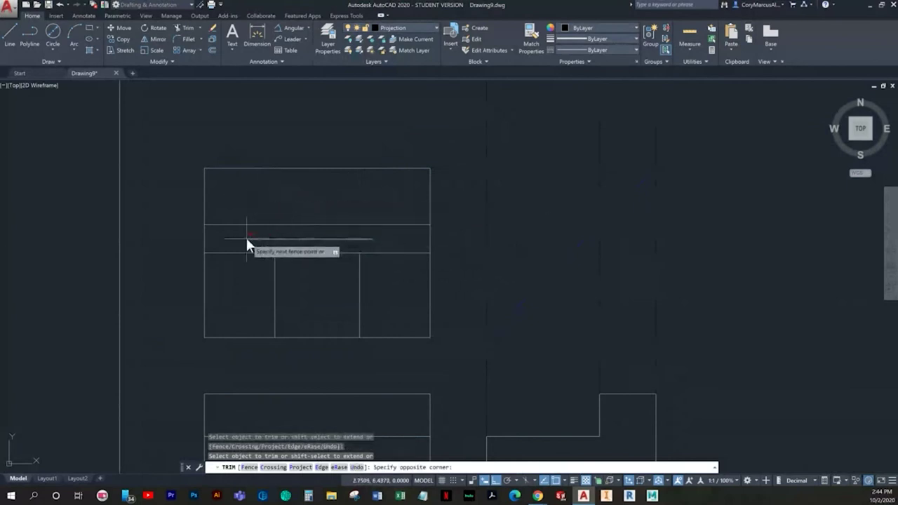
{"action": "key", "text": "Escape"}
{"action": "scroll", "coordinate": [295, 279], "scroll_direction": "up", "scroll_amount": 2}
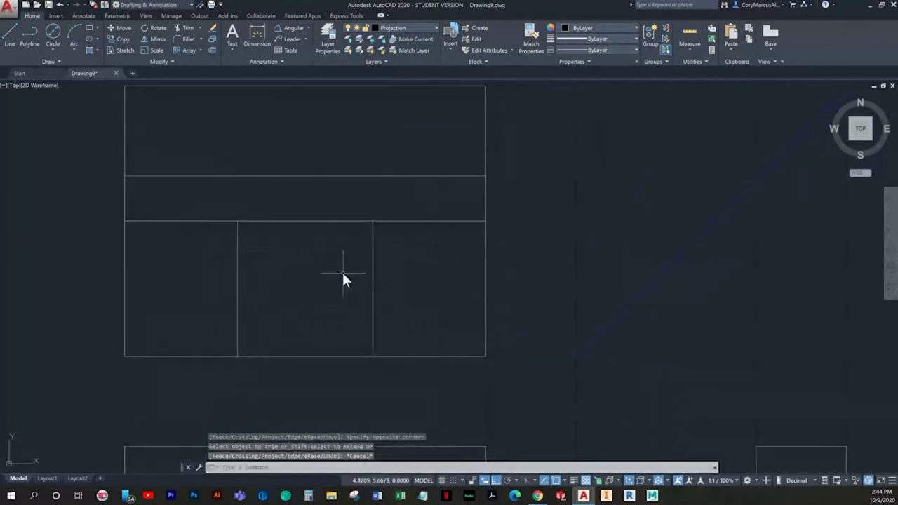
{"action": "scroll", "coordinate": [419, 228], "scroll_direction": "down", "scroll_amount": 2}
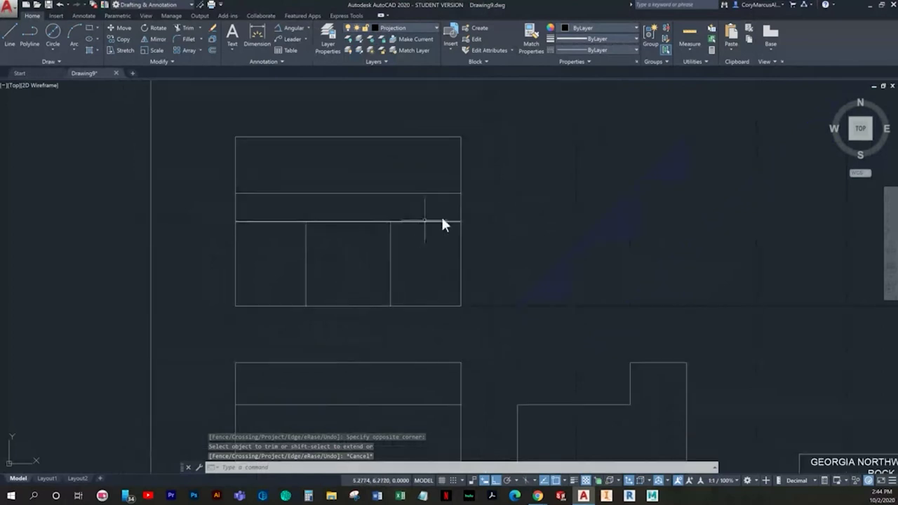
{"action": "middle_click_drag", "start_coordinate": [576, 372], "coordinate": [525, 290]}
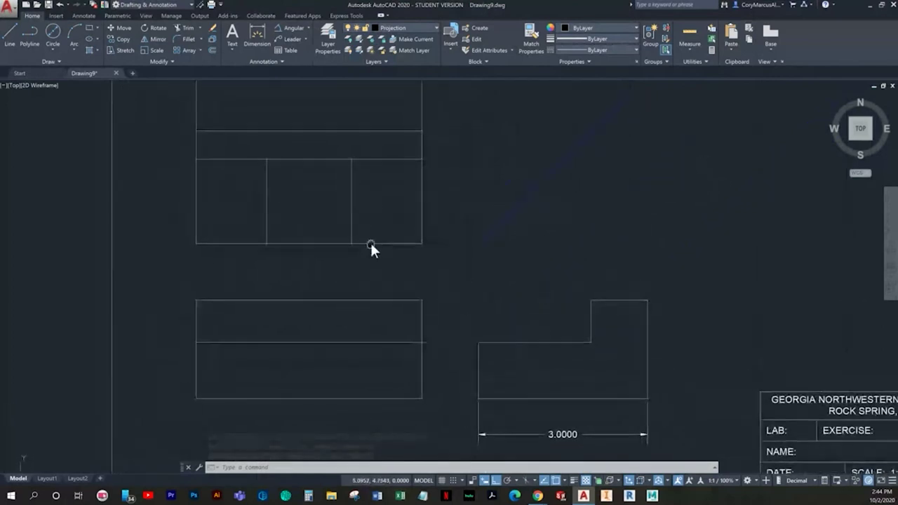
{"action": "key", "text": "Escape"}
{"action": "key", "text": "Escape"}
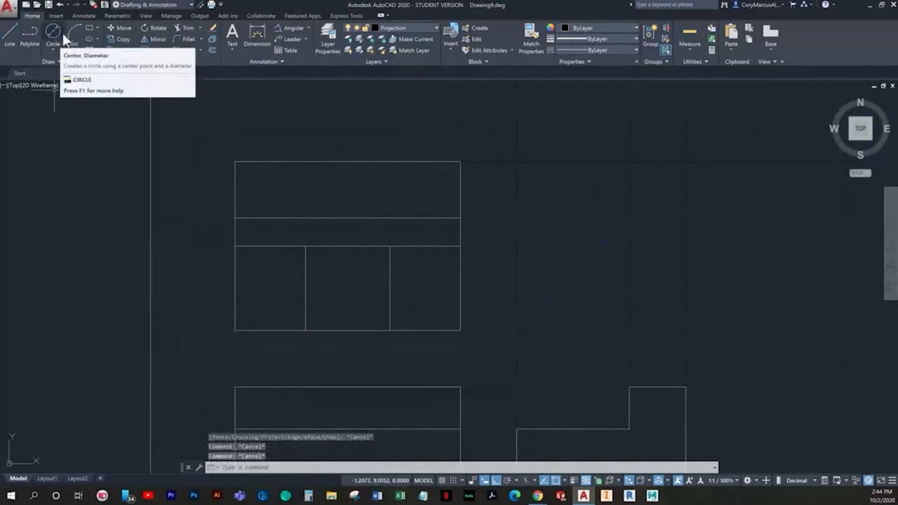
Draw a 0.4-diameter circle centred on the left line intersection in the top view
{"action": "left_click", "coordinate": [54, 32]}
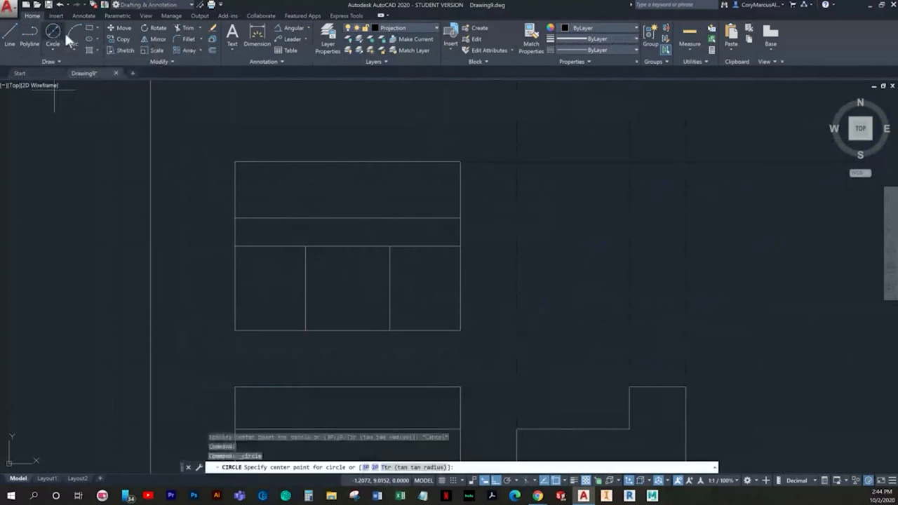
{"action": "left_click", "coordinate": [305, 245]}
{"action": "type", "text": "d"}
{"action": "key", "text": "Return"}
{"action": "type", "text": ".4"}
{"action": "key", "text": "Return"}
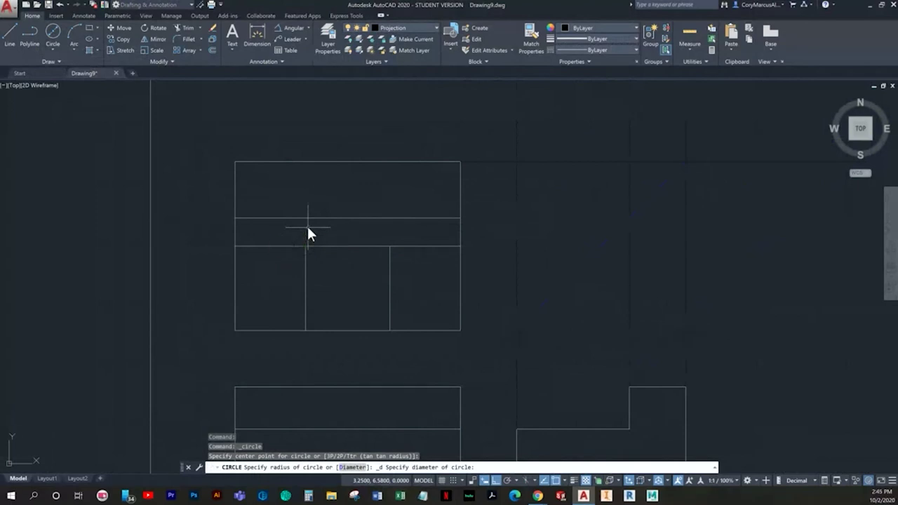
Draw a circle at the right intersection, which comes out oversized, and delete it
{"action": "key", "text": "Return"}
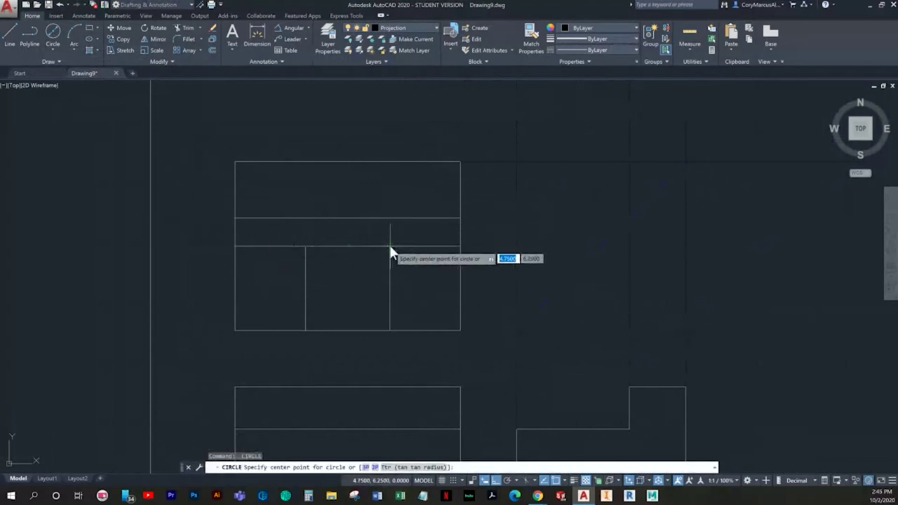
{"action": "left_click", "coordinate": [389, 246]}
{"action": "type", "text": ".4"}
{"action": "key", "text": "Return"}
{"action": "key", "text": "Escape"}
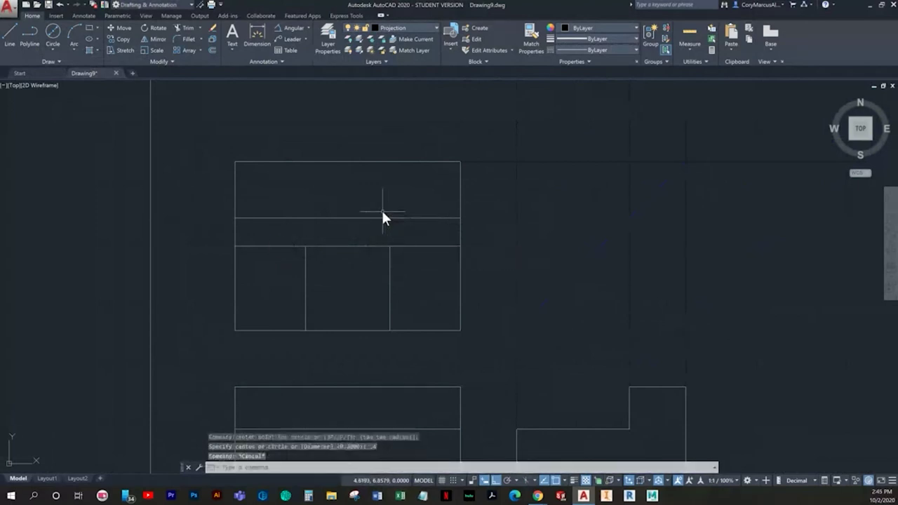
{"action": "scroll", "coordinate": [385, 216], "scroll_direction": "up", "scroll_amount": 2}
{"action": "left_click_drag", "start_coordinate": [393, 248], "coordinate": [345, 231]}
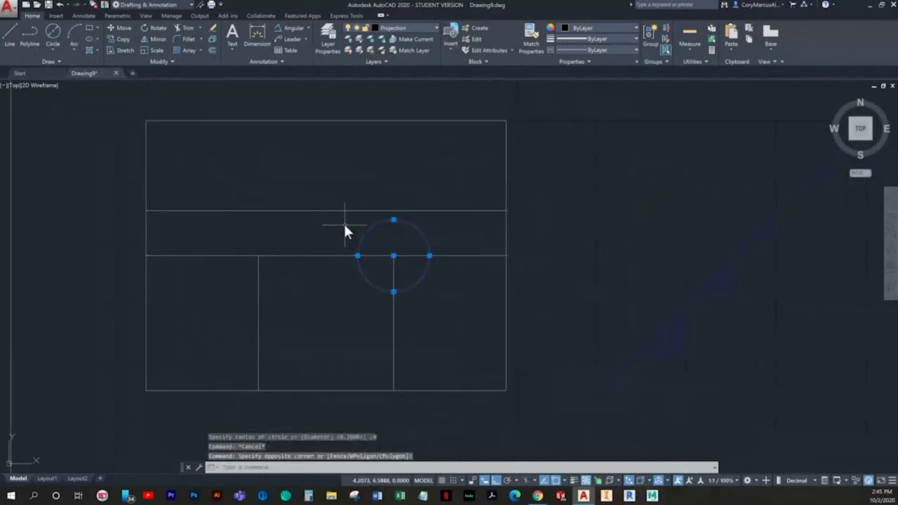
{"action": "key", "text": "Delete"}
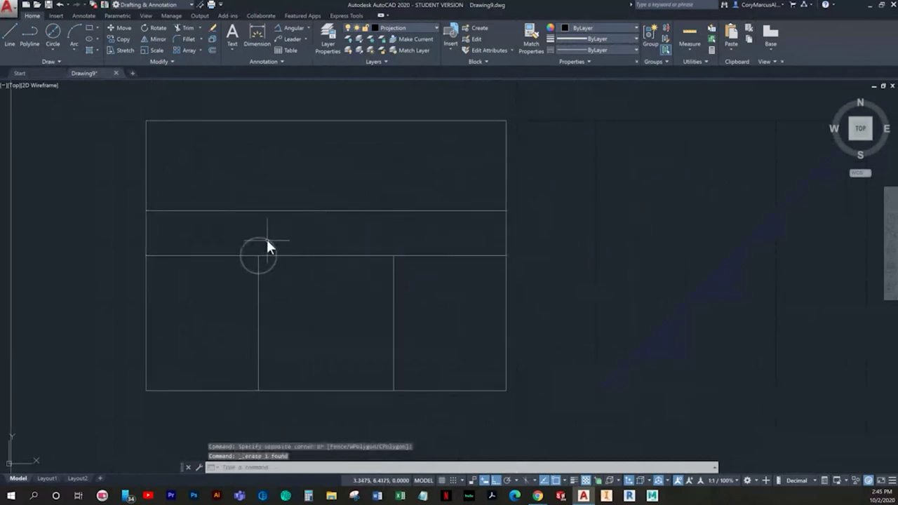
Start a new circle centred on the right intersection using the Diameter option
{"action": "left_click", "coordinate": [53, 32]}
{"action": "left_click", "coordinate": [392, 250]}
{"action": "type", "text": "d"}
{"action": "key", "text": "Return"}
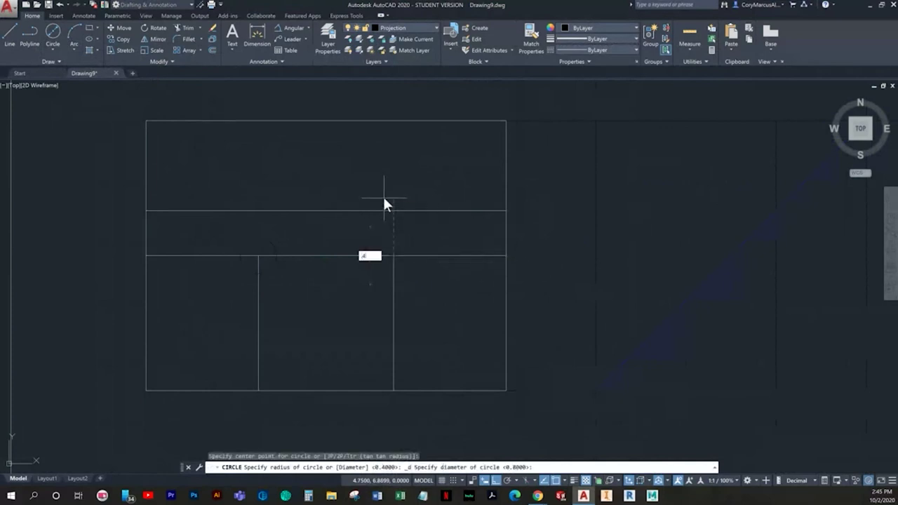
{"action": "key", "text": "Escape"}
{"action": "key", "text": "Escape"}
Put both hole circles on the Object layer
{"action": "left_click", "coordinate": [395, 246]}
{"action": "left_click", "coordinate": [250, 236]}
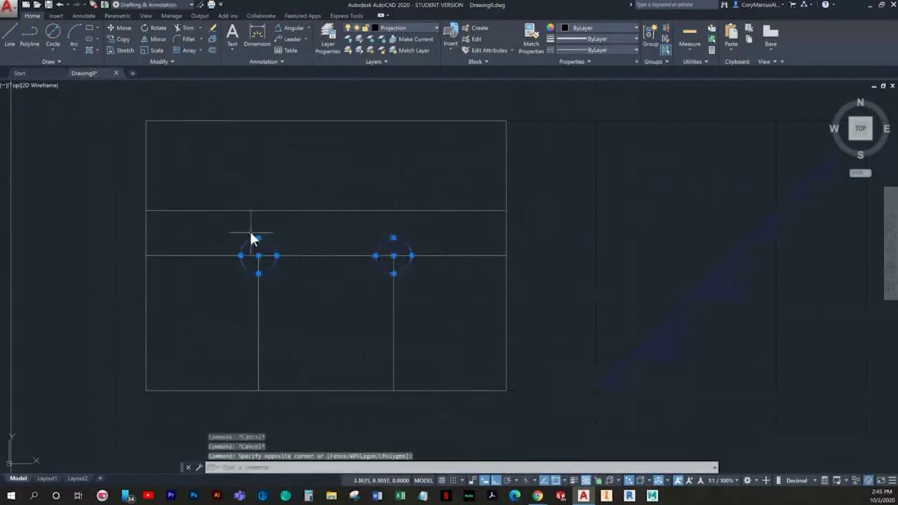
{"action": "left_click", "coordinate": [406, 27]}
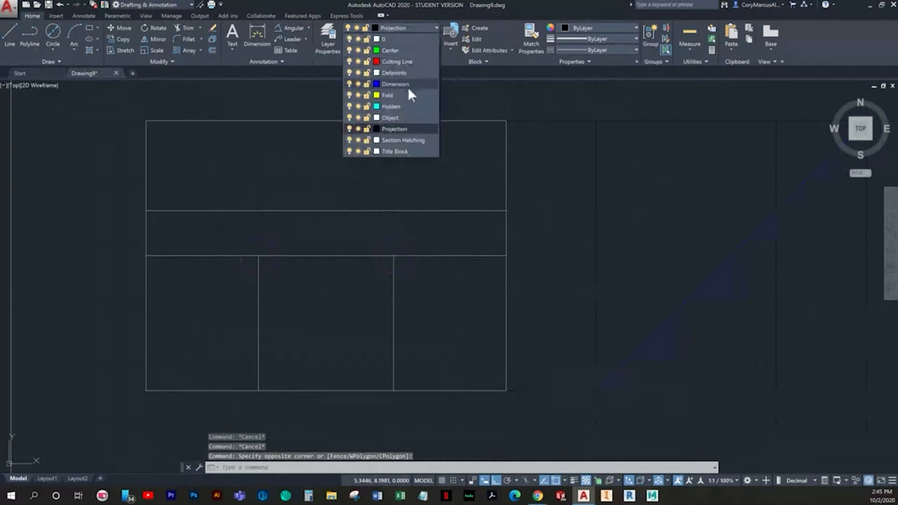
{"action": "left_click", "coordinate": [386, 114]}
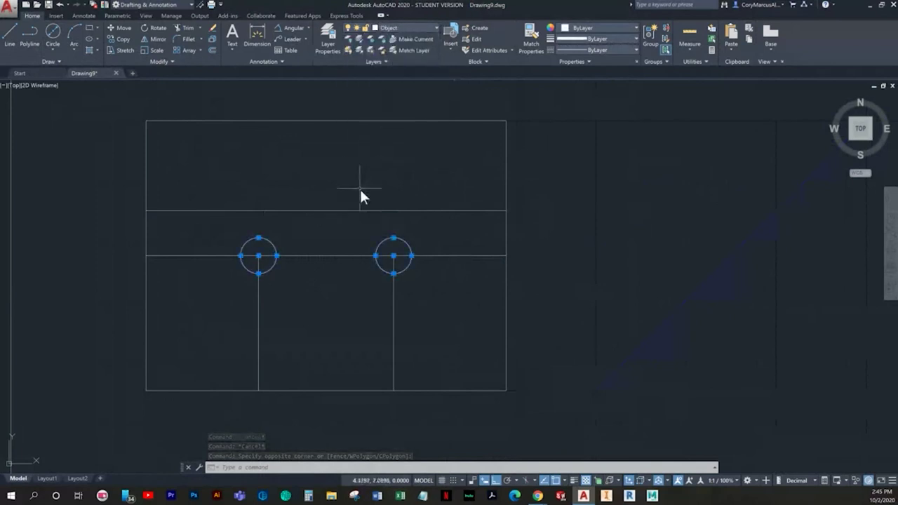
{"action": "key", "text": "Escape"}
Erase the two vertical construction lines and the horizontal line through the circles
{"action": "left_click", "coordinate": [416, 320]}
{"action": "left_click", "coordinate": [230, 323]}
{"action": "key", "text": "Delete"}
{"action": "left_click", "coordinate": [296, 255]}
{"action": "key", "text": "Delete"}
{"action": "scroll", "coordinate": [330, 270], "scroll_direction": "down", "scroll_amount": 2}
{"action": "mouse_move", "coordinate": [370, 274]}
{"action": "middle_mouse_down"}
{"action": "mouse_move", "coordinate": [333, 293]}
{"action": "mouse_move", "coordinate": [318, 264]}
{"action": "middle_mouse_up"}
{"action": "left_click", "coordinate": [11, 36]}
{"action": "middle_click_drag", "start_coordinate": [367, 233], "coordinate": [332, 232]}
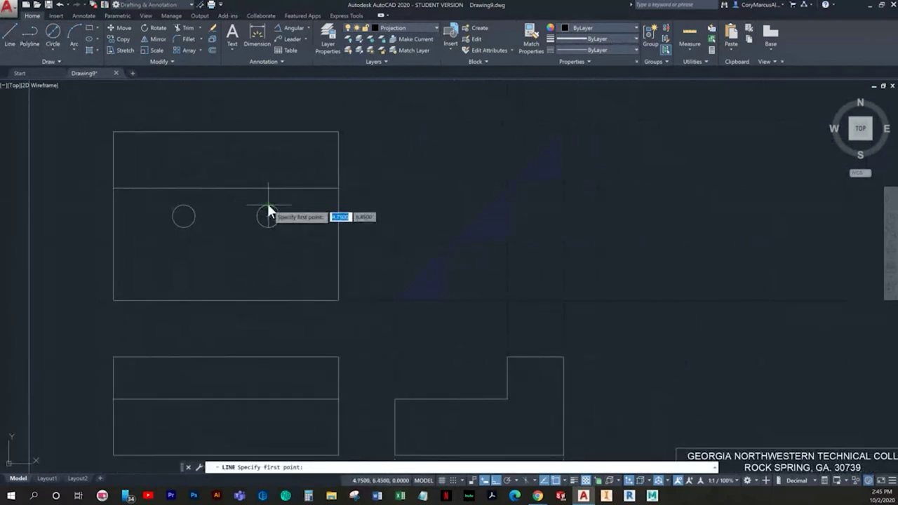
On the Object layer, draw horizontal projection lines from the right circle's top and bottom
{"action": "left_click", "coordinate": [405, 28]}
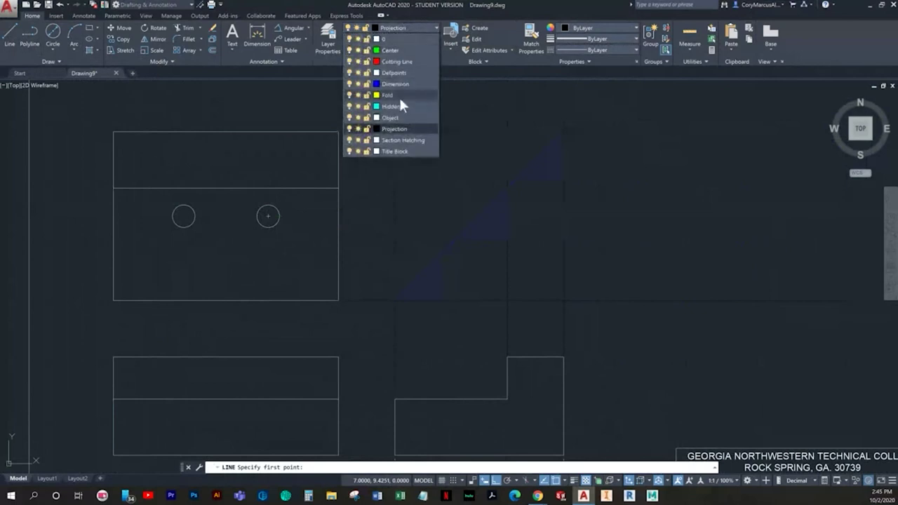
{"action": "left_click", "coordinate": [394, 118]}
{"action": "middle_click_drag", "start_coordinate": [376, 237], "coordinate": [366, 232]}
{"action": "scroll", "coordinate": [280, 211], "scroll_direction": "up", "scroll_amount": 2}
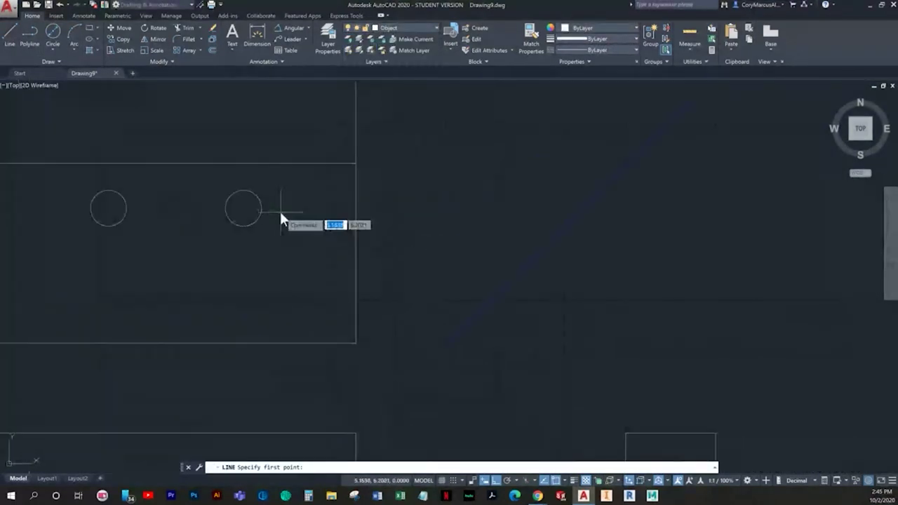
{"action": "left_click", "coordinate": [244, 189]}
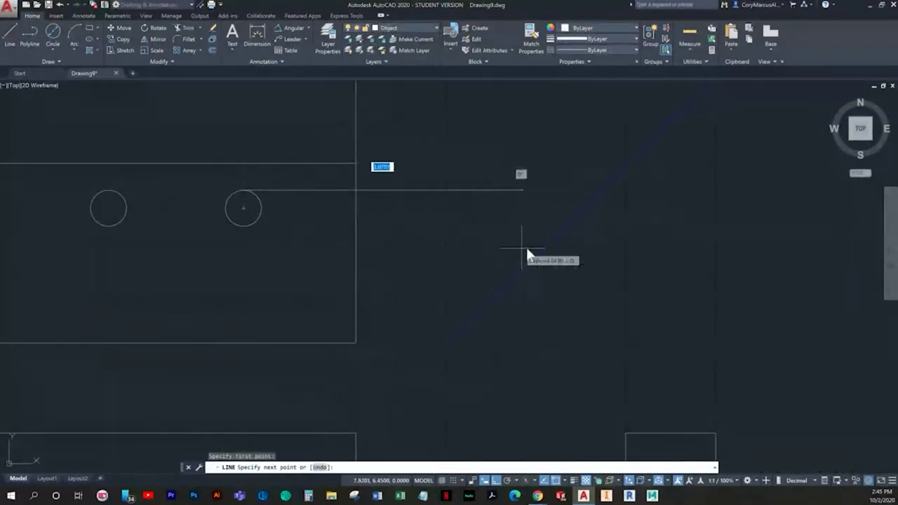
{"action": "left_click", "coordinate": [661, 188]}
{"action": "key", "text": "Return"}
{"action": "key", "text": "Return"}
{"action": "left_click", "coordinate": [241, 226]}
{"action": "left_click", "coordinate": [679, 242]}
{"action": "key", "text": "Return"}
{"action": "key", "text": "Return"}
Draw two vertical projection lines running down through the side view
{"action": "left_click", "coordinate": [563, 226]}
{"action": "scroll", "coordinate": [558, 252], "scroll_direction": "down", "scroll_amount": 2}
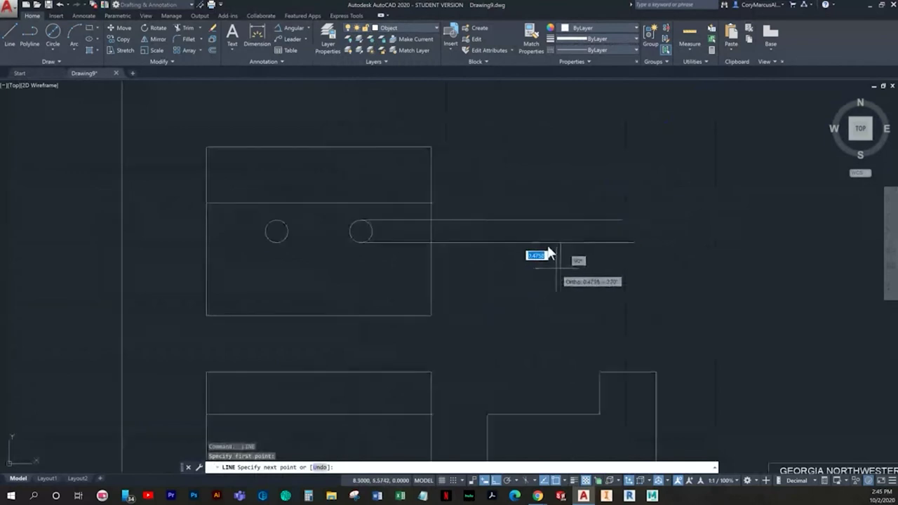
{"action": "middle_click_drag", "start_coordinate": [555, 266], "coordinate": [516, 154]}
{"action": "left_click", "coordinate": [499, 366]}
{"action": "key", "text": "Escape"}
{"action": "key", "text": "Return"}
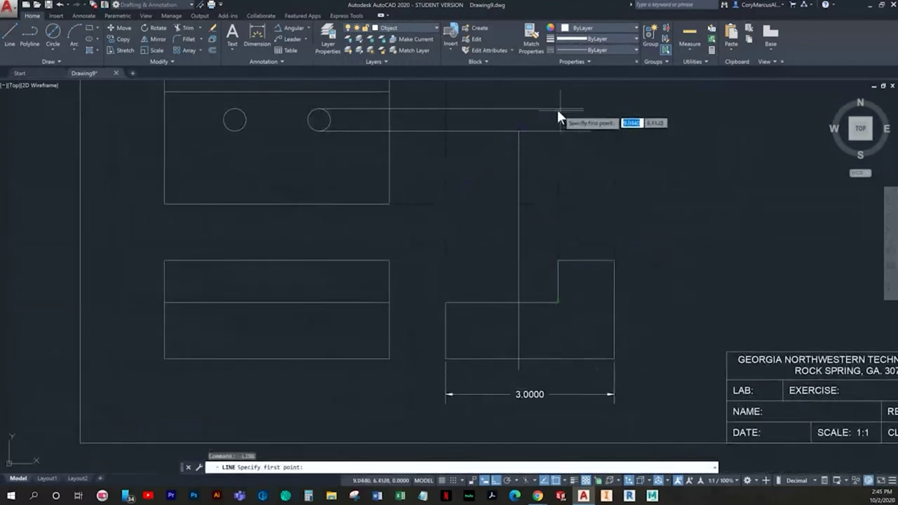
{"action": "left_click", "coordinate": [540, 108]}
{"action": "scroll", "coordinate": [525, 366], "scroll_direction": "up", "scroll_amount": 3}
{"action": "left_click", "coordinate": [573, 379]}
{"action": "key", "text": "Return"}
Trim the vertical projection lines above and below the side view
{"action": "type", "text": "tr"}
{"action": "key", "text": "Return"}
{"action": "key", "text": "Return"}
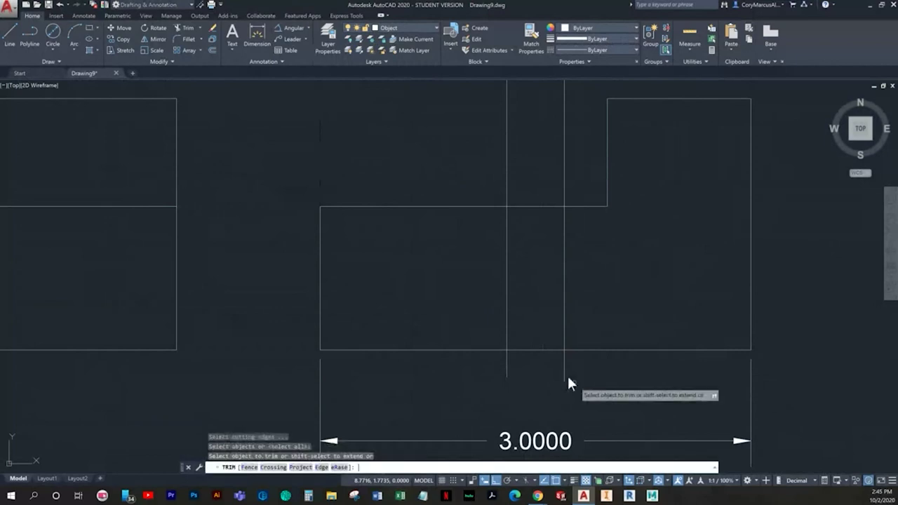
{"action": "left_click", "coordinate": [570, 181]}
{"action": "left_click", "coordinate": [478, 153]}
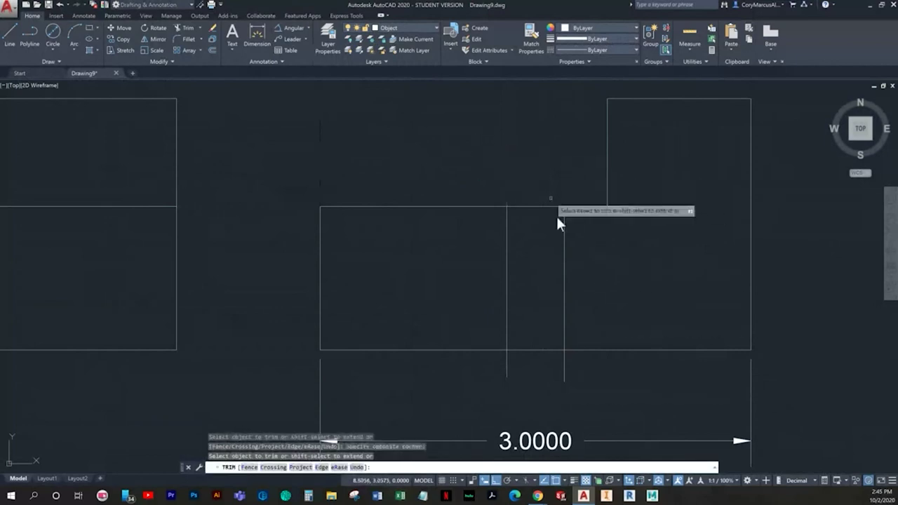
{"action": "left_click", "coordinate": [595, 405]}
{"action": "left_click", "coordinate": [501, 365]}
{"action": "key", "text": "Escape"}
{"action": "middle_click_drag", "start_coordinate": [489, 294], "coordinate": [376, 280]}
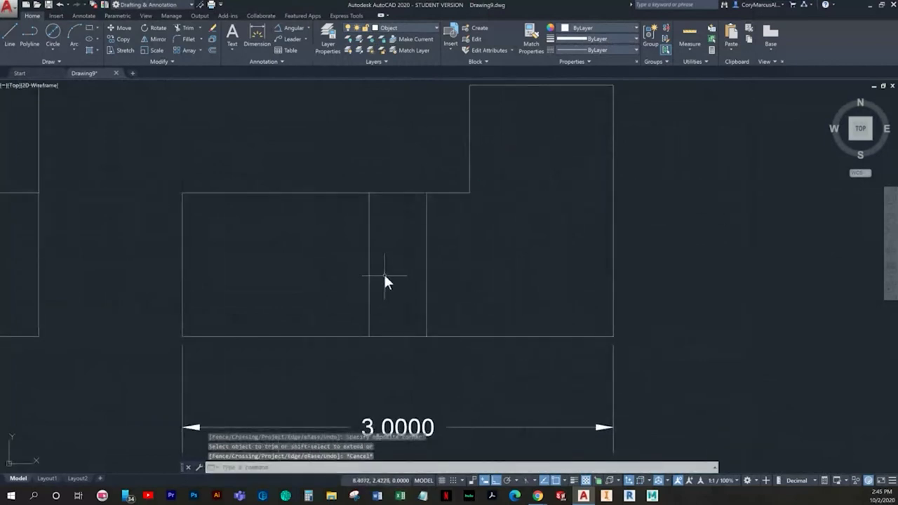
Move the two short projected lines onto the Hidden layer
{"action": "left_click", "coordinate": [449, 281]}
{"action": "left_click", "coordinate": [356, 263]}
{"action": "scroll", "coordinate": [373, 251], "scroll_direction": "down", "scroll_amount": 4}
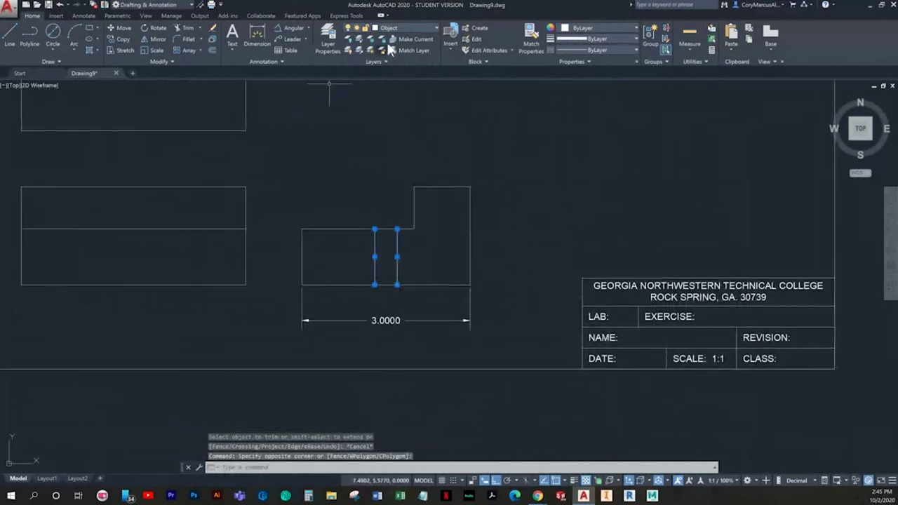
{"action": "left_click", "coordinate": [404, 27]}
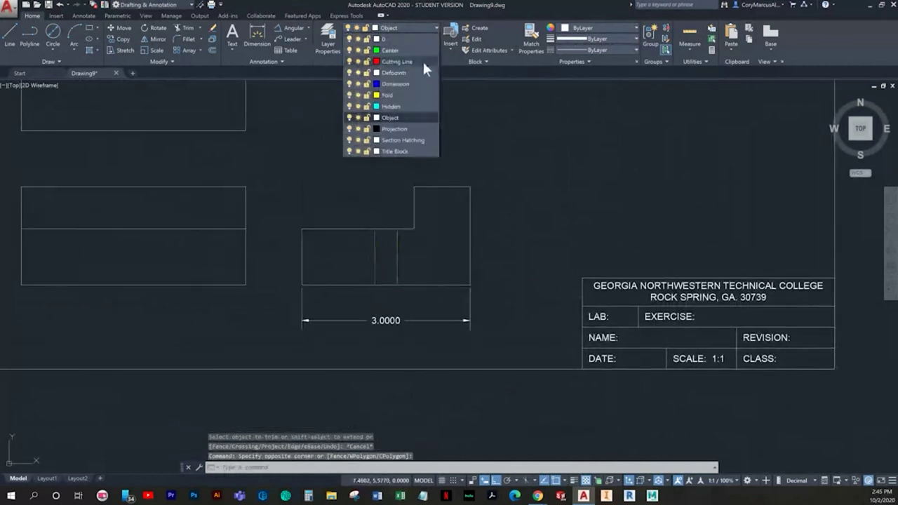
{"action": "left_click", "coordinate": [396, 106]}
{"action": "key", "text": "Escape"}
{"action": "scroll", "coordinate": [374, 249], "scroll_direction": "up", "scroll_amount": 2}
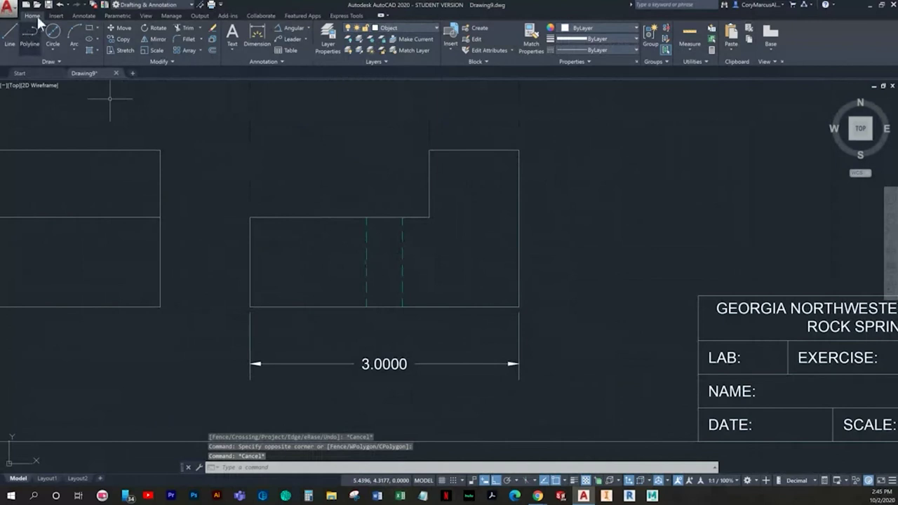
{"action": "left_click", "coordinate": [83, 16]}
{"action": "left_click", "coordinate": [33, 15]}
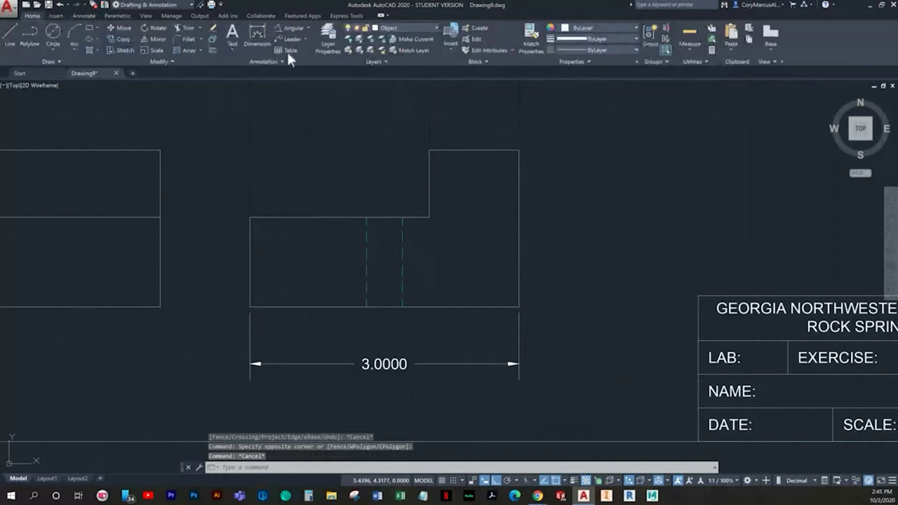
On the Center layer, add a centerline between the two dashed hidden lines
{"action": "left_click", "coordinate": [379, 28]}
{"action": "left_click", "coordinate": [379, 27]}
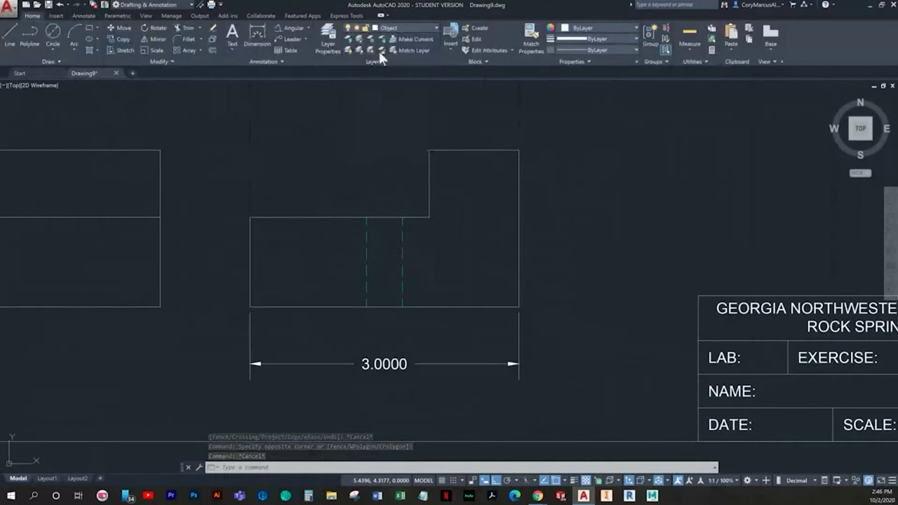
{"action": "left_click", "coordinate": [84, 16]}
{"action": "left_click", "coordinate": [338, 42]}
{"action": "scroll", "coordinate": [394, 262], "scroll_direction": "up", "scroll_amount": 2}
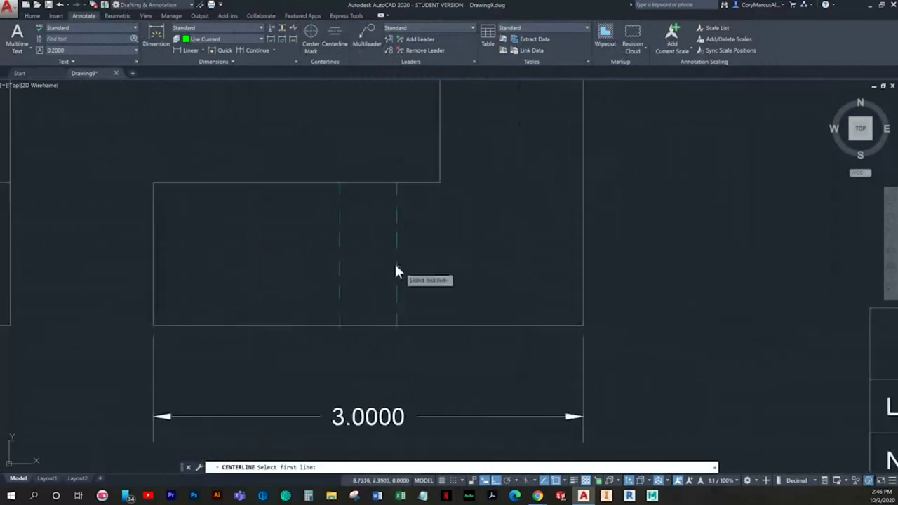
{"action": "left_click", "coordinate": [395, 232]}
{"action": "left_click", "coordinate": [339, 235]}
{"action": "scroll", "coordinate": [362, 248], "scroll_direction": "down", "scroll_amount": 4}
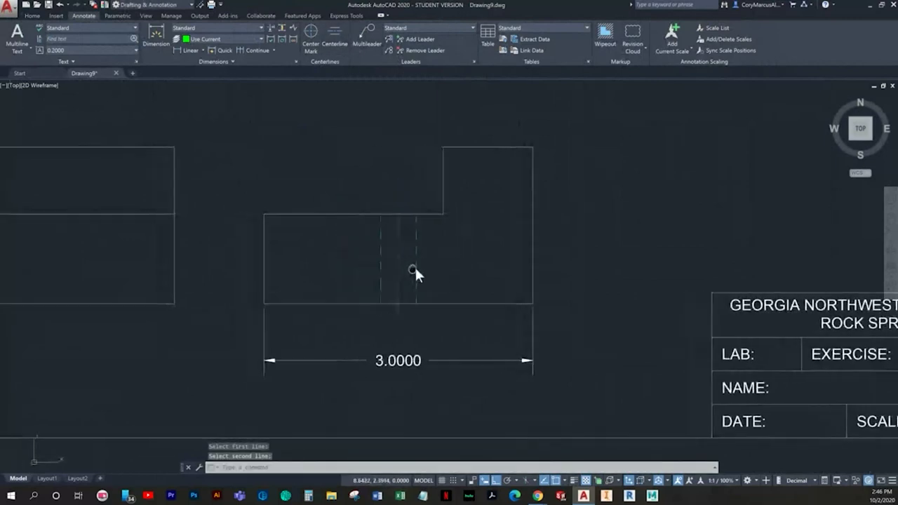
{"action": "scroll", "coordinate": [427, 284], "scroll_direction": "up", "scroll_amount": 3}
{"action": "middle_click_drag", "start_coordinate": [427, 279], "coordinate": [448, 288]}
{"action": "key", "text": "Escape"}
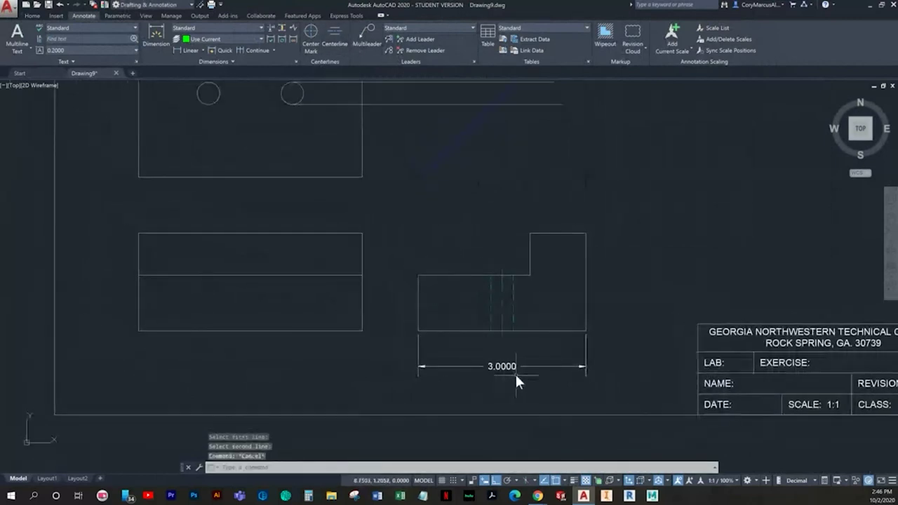
Move the 3.0000 dimension onto the Dimension layer
{"action": "left_click_drag", "start_coordinate": [516, 373], "coordinate": [491, 365]}
{"action": "left_click", "coordinate": [32, 15]}
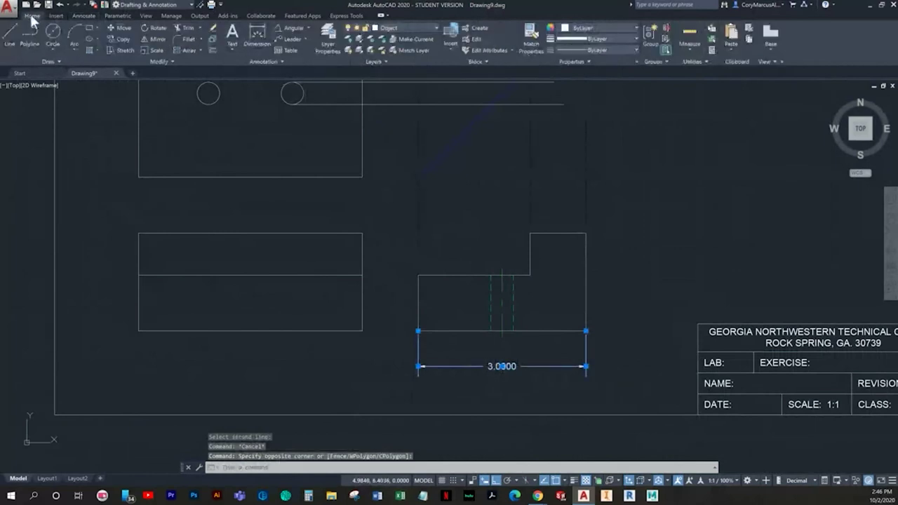
{"action": "left_click", "coordinate": [410, 28]}
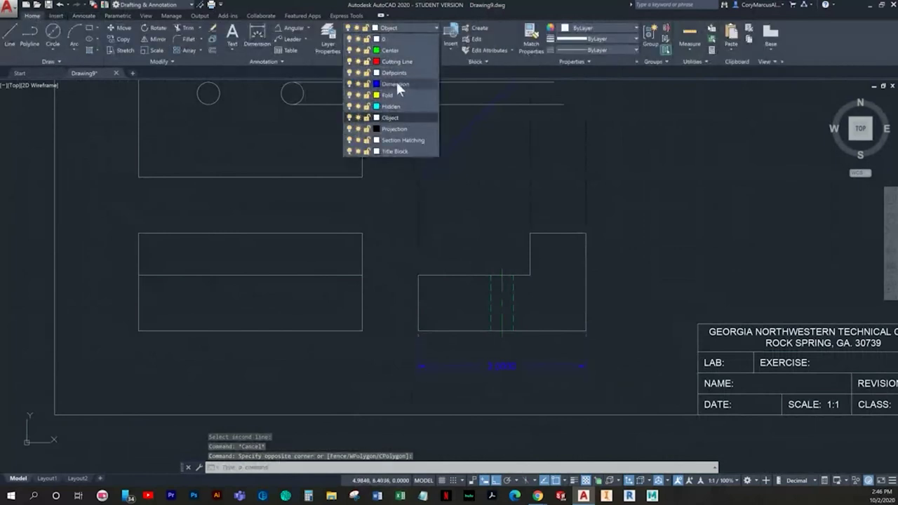
{"action": "left_click", "coordinate": [396, 80]}
{"action": "key", "text": "Escape"}
{"action": "key", "text": "Escape"}
Delete the two long horizontal projection lines near the top view
{"action": "middle_click_drag", "start_coordinate": [426, 250], "coordinate": [480, 311]}
{"action": "left_click", "coordinate": [480, 212]}
{"action": "left_click", "coordinate": [457, 150]}
{"action": "key", "text": "Delete"}
Add center marks to both top-view hole circles, then make Object the current layer
{"action": "middle_click_drag", "start_coordinate": [413, 195], "coordinate": [450, 219]}
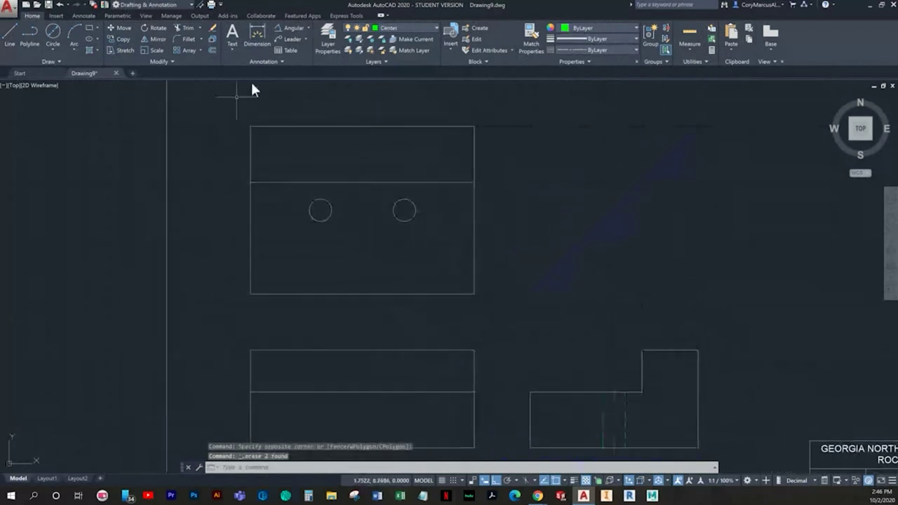
{"action": "left_click", "coordinate": [84, 15]}
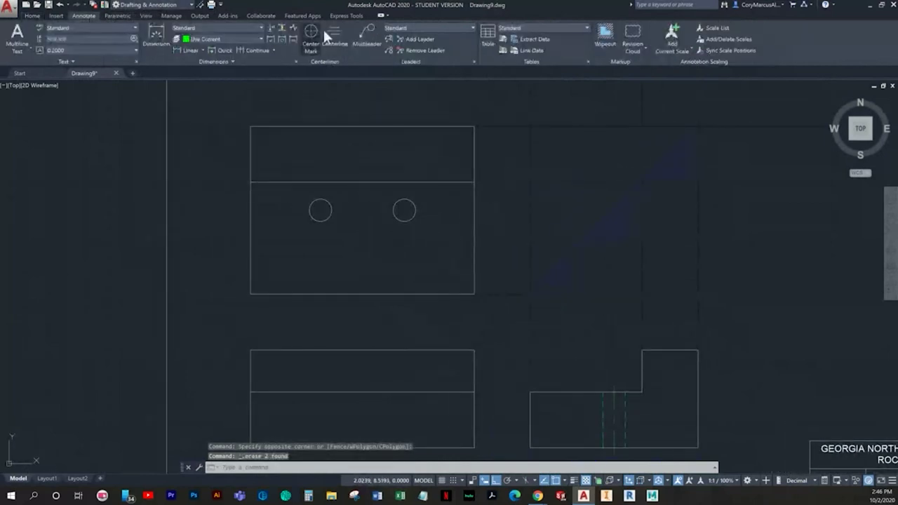
{"action": "left_click", "coordinate": [311, 36]}
{"action": "scroll", "coordinate": [313, 155], "scroll_direction": "up", "scroll_amount": 2}
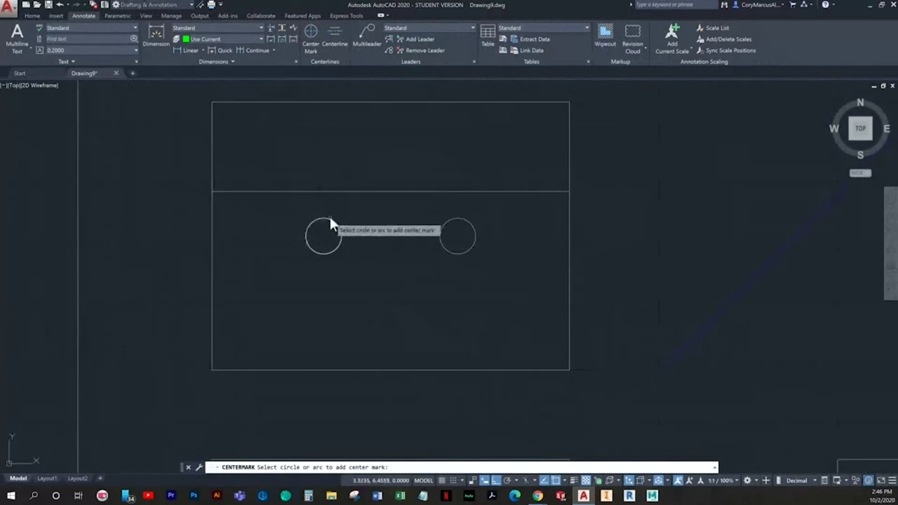
{"action": "left_click", "coordinate": [329, 220]}
{"action": "left_click", "coordinate": [456, 219]}
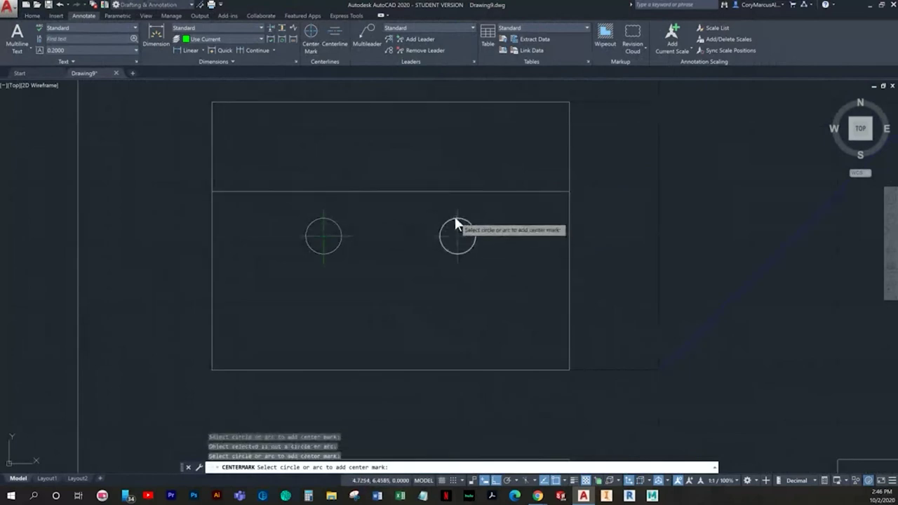
{"action": "key", "text": "Escape"}
{"action": "scroll", "coordinate": [373, 172], "scroll_direction": "down", "scroll_amount": 2}
{"action": "scroll", "coordinate": [369, 211], "scroll_direction": "down", "scroll_amount": 2}
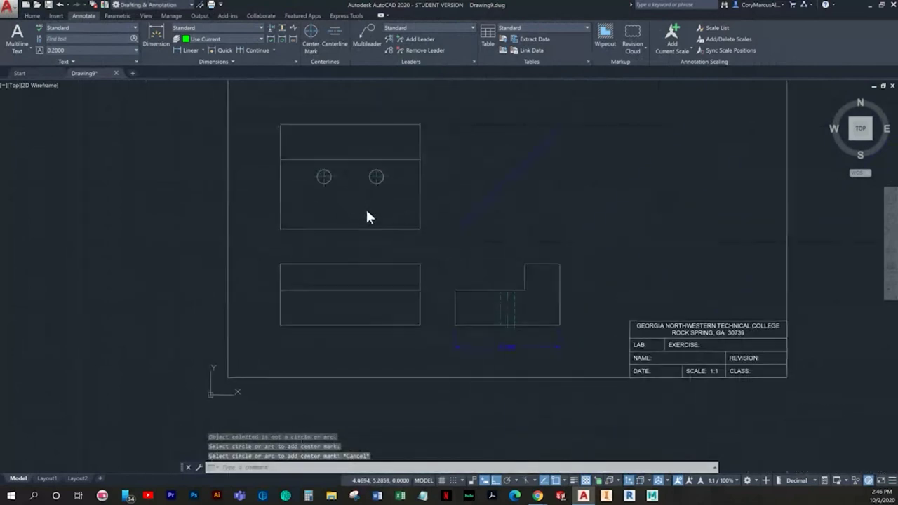
{"action": "left_click", "coordinate": [32, 15]}
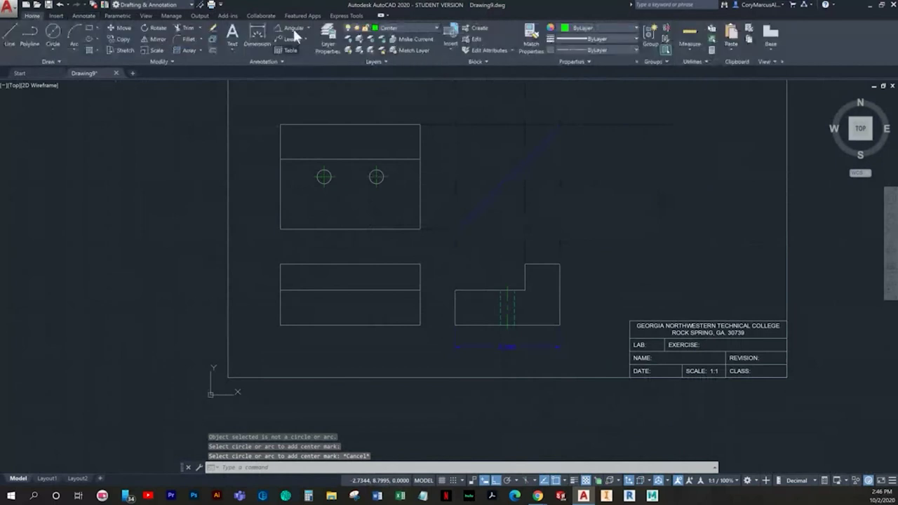
{"action": "left_click", "coordinate": [412, 27]}
{"action": "left_click", "coordinate": [385, 118]}
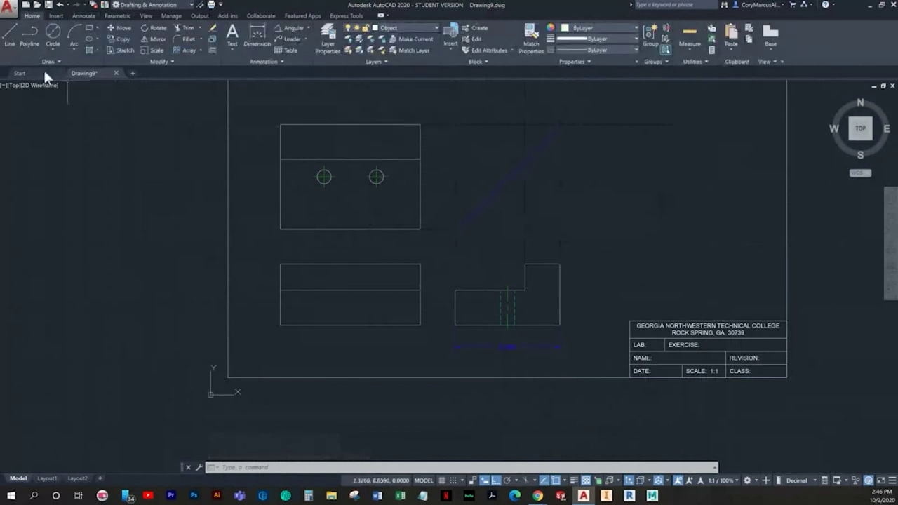
Draw a vertical projection line from the left hole's edge down below the front view
{"action": "left_click", "coordinate": [15, 40]}
{"action": "scroll", "coordinate": [285, 174], "scroll_direction": "up", "scroll_amount": 4}
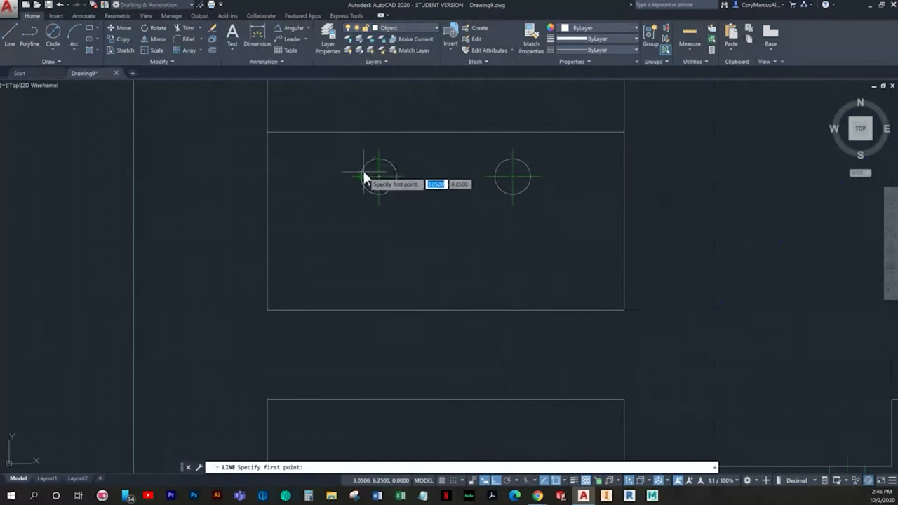
{"action": "left_click", "coordinate": [360, 174]}
{"action": "scroll", "coordinate": [363, 291], "scroll_direction": "down", "scroll_amount": 2}
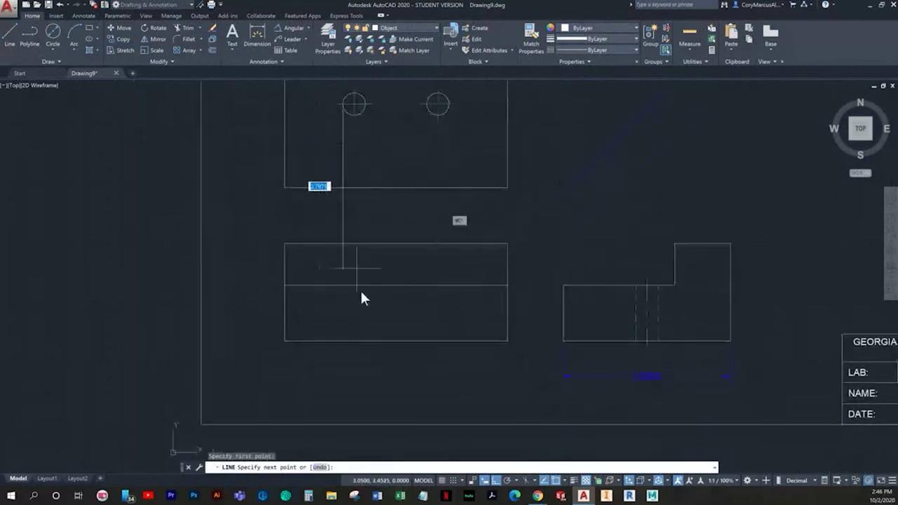
{"action": "left_click", "coordinate": [347, 395]}
{"action": "key", "text": "Return"}
{"action": "key", "text": "Return"}
{"action": "scroll", "coordinate": [379, 116], "scroll_direction": "up", "scroll_amount": 4}
{"action": "scroll", "coordinate": [343, 115], "scroll_direction": "down", "scroll_amount": 4}
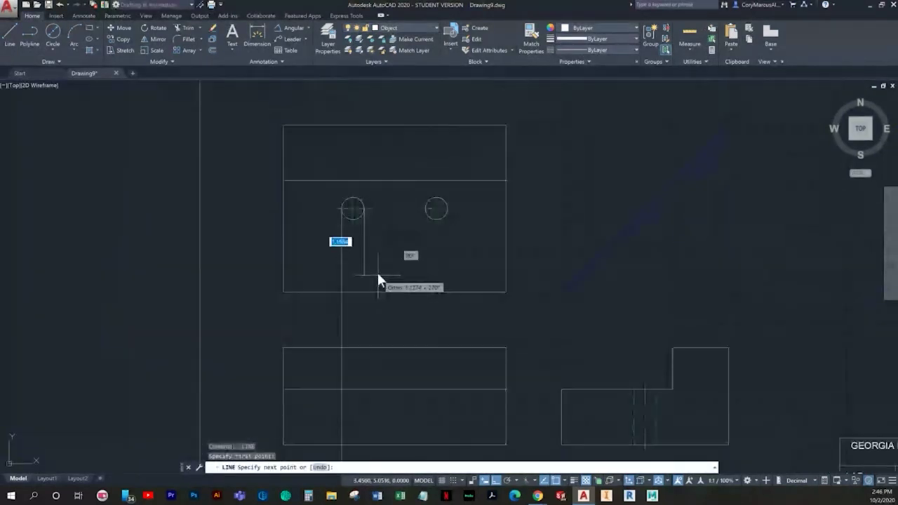
{"action": "scroll", "coordinate": [407, 120], "scroll_direction": "up", "scroll_amount": 4}
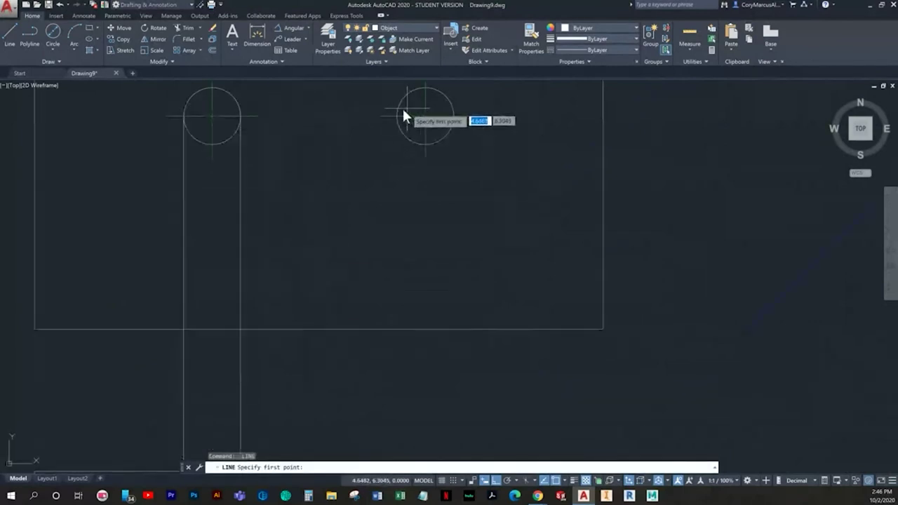
Draw a vertical projection line from the right hole's edge down below the front view
{"action": "left_click", "coordinate": [422, 145]}
{"action": "scroll", "coordinate": [414, 203], "scroll_direction": "down", "scroll_amount": 2}
{"action": "middle_click_drag", "start_coordinate": [383, 358], "coordinate": [375, 189]}
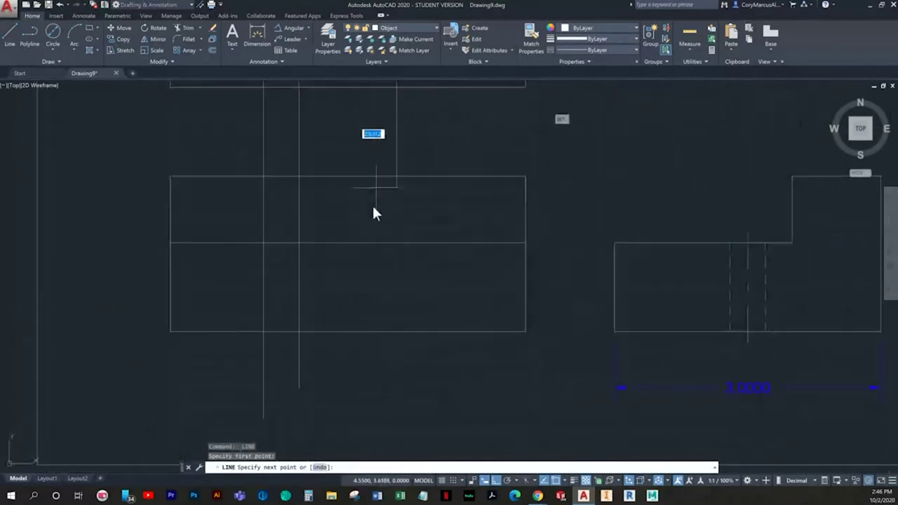
{"action": "key", "text": "Escape"}
{"action": "key", "text": "Return"}
{"action": "middle_click_drag", "start_coordinate": [476, 116], "coordinate": [429, 299]}
{"action": "scroll", "coordinate": [388, 146], "scroll_direction": "up", "scroll_amount": 4}
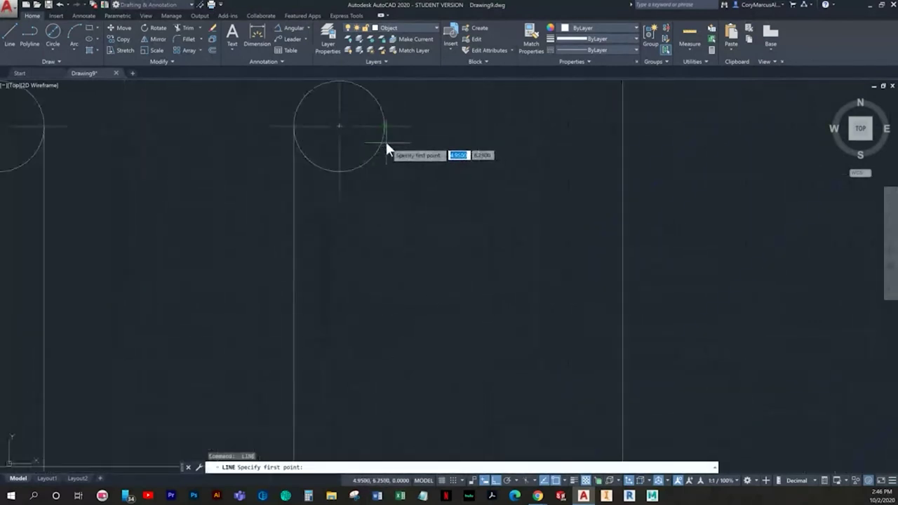
{"action": "left_click", "coordinate": [380, 130]}
{"action": "scroll", "coordinate": [415, 336], "scroll_direction": "down", "scroll_amount": 6}
{"action": "middle_click_drag", "start_coordinate": [416, 351], "coordinate": [421, 184]}
{"action": "left_click", "coordinate": [411, 375]}
{"action": "key", "text": "Escape"}
{"action": "key", "text": "Escape"}
Trim the projection line ends below the front view and the segments between the two views
{"action": "type", "text": "tr"}
{"action": "key", "text": "Return"}
{"action": "key", "text": "Return"}
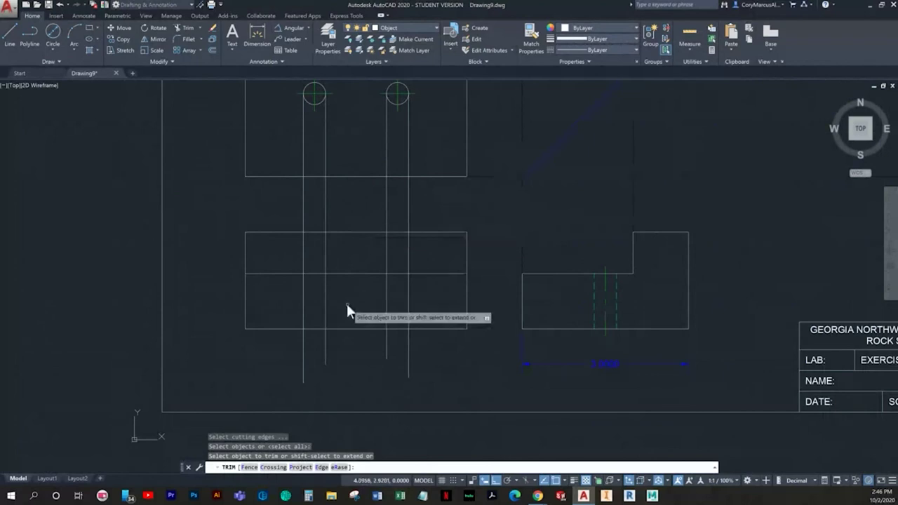
{"action": "left_click", "coordinate": [426, 372]}
{"action": "left_click", "coordinate": [273, 345]}
{"action": "middle_click_drag", "start_coordinate": [360, 217], "coordinate": [375, 248]}
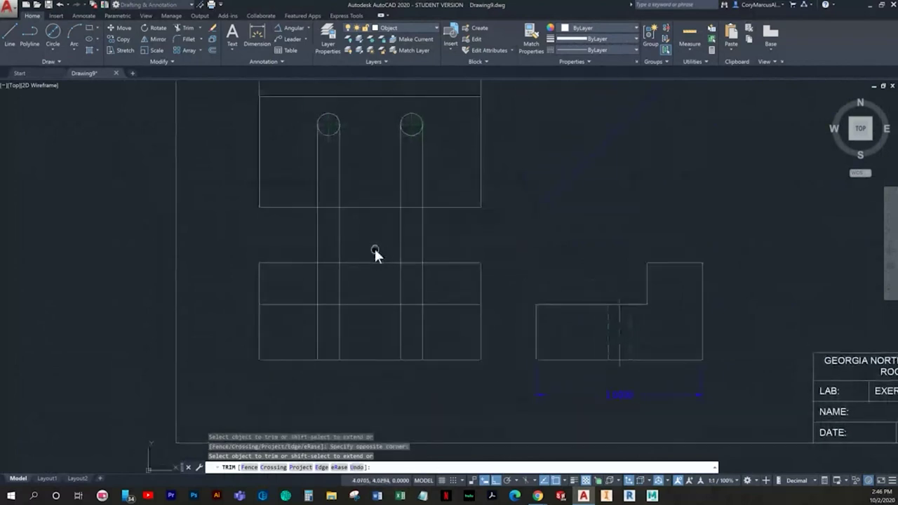
{"action": "left_click", "coordinate": [452, 244]}
{"action": "left_click", "coordinate": [281, 250]}
{"action": "key", "text": "Escape"}
{"action": "key", "text": "Escape"}
Delete the leftover projection lines inside the top view, leaving the hole circles clear
{"action": "left_click", "coordinate": [435, 172]}
{"action": "left_click", "coordinate": [206, 167]}
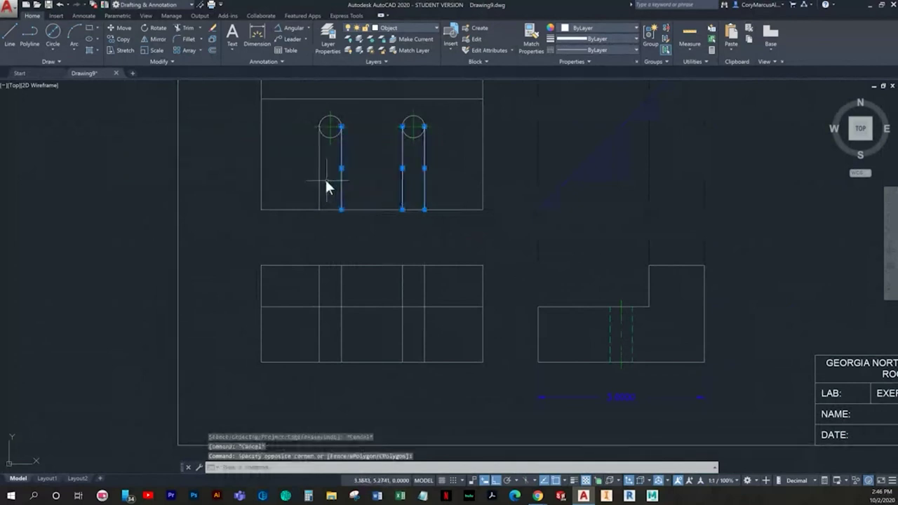
{"action": "left_click", "coordinate": [325, 184]}
{"action": "key", "text": "Delete"}
{"action": "middle_click_drag", "start_coordinate": [357, 255], "coordinate": [337, 214]}
{"action": "scroll", "coordinate": [322, 255], "scroll_direction": "up", "scroll_amount": 2}
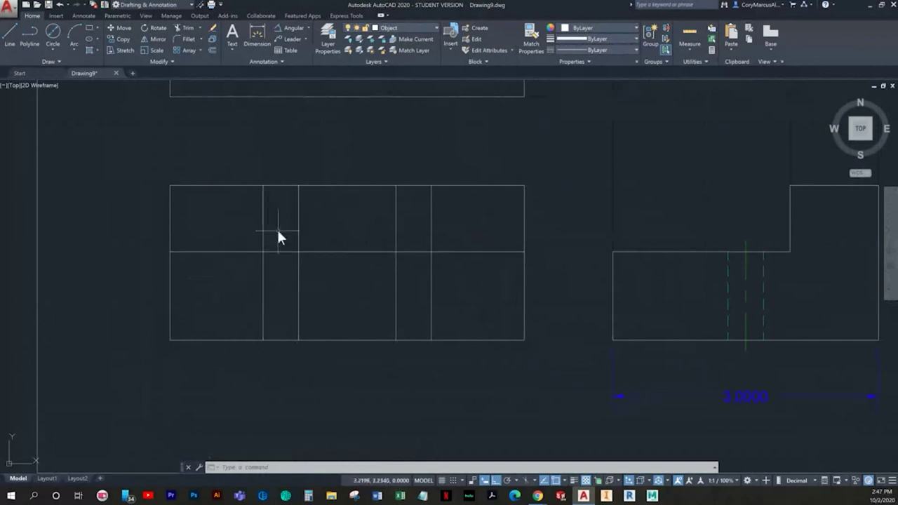
{"action": "middle_click_drag", "start_coordinate": [314, 240], "coordinate": [216, 256]}
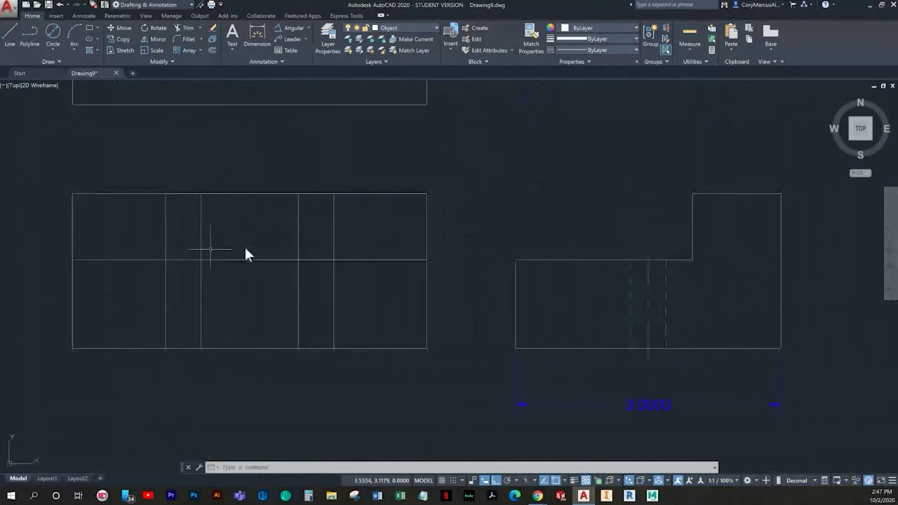
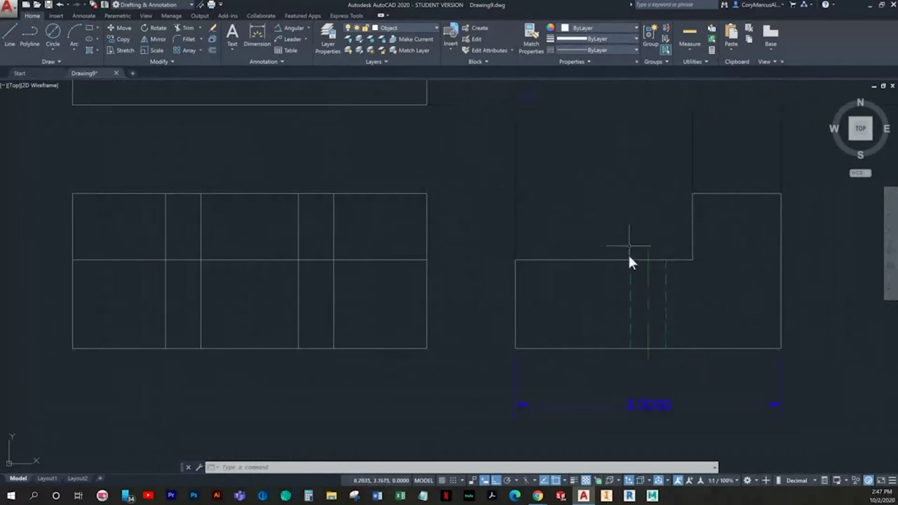
Trim the vertical lines out of the front view's upper band with a TR crossing window
{"action": "middle_click_drag", "start_coordinate": [274, 306], "coordinate": [303, 317]}
{"action": "key", "text": "Escape"}
{"action": "left_click", "coordinate": [379, 224]}
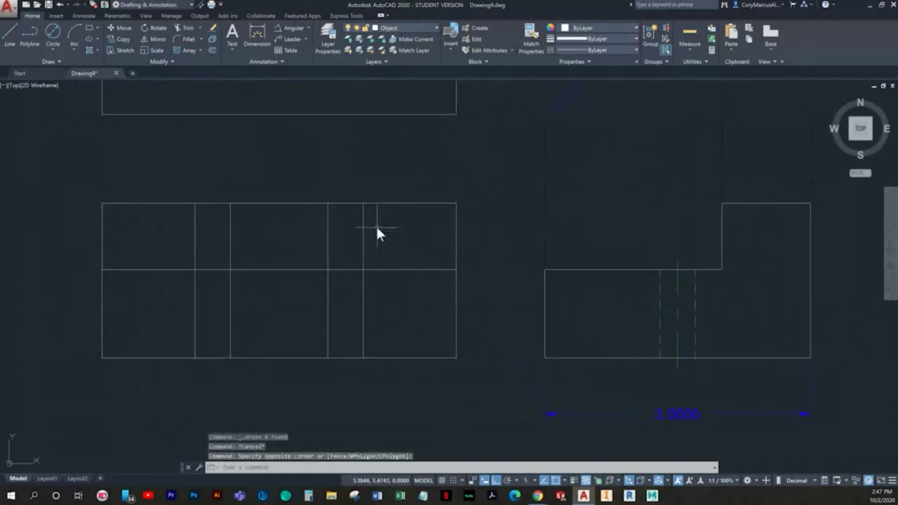
{"action": "type", "text": "tr"}
{"action": "key", "text": "space"}
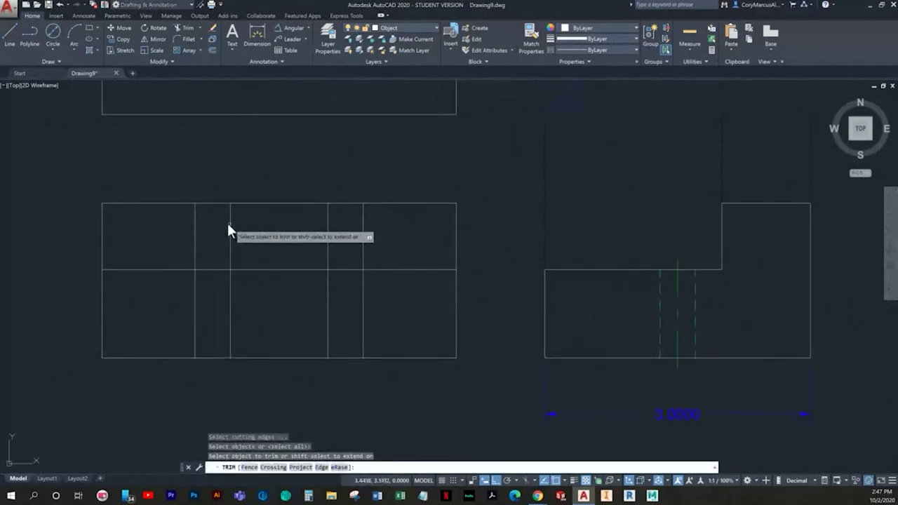
{"action": "left_click", "coordinate": [156, 228]}
{"action": "left_click", "coordinate": [384, 244]}
{"action": "key", "text": "Escape"}
Select the right view's centerline to check it across the view's full height, then deselect
{"action": "mouse_move", "coordinate": [331, 297]}
{"action": "middle_mouse_down"}
{"action": "mouse_move", "coordinate": [353, 251]}
{"action": "mouse_move", "coordinate": [380, 292]}
{"action": "mouse_move", "coordinate": [394, 384]}
{"action": "middle_mouse_up"}
{"action": "scroll", "coordinate": [394, 384], "scroll_direction": "down", "scroll_amount": 2}
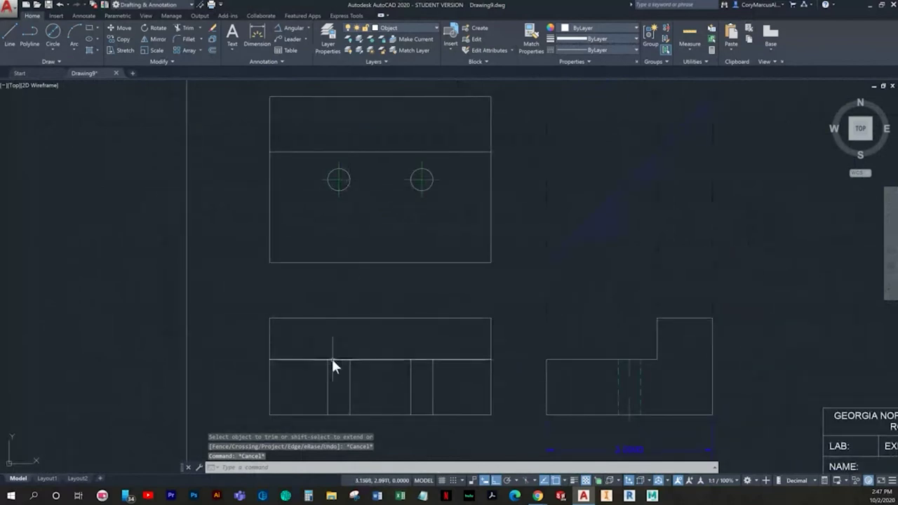
{"action": "middle_click_drag", "start_coordinate": [333, 362], "coordinate": [295, 254]}
{"action": "scroll", "coordinate": [295, 255], "scroll_direction": "up", "scroll_amount": 2}
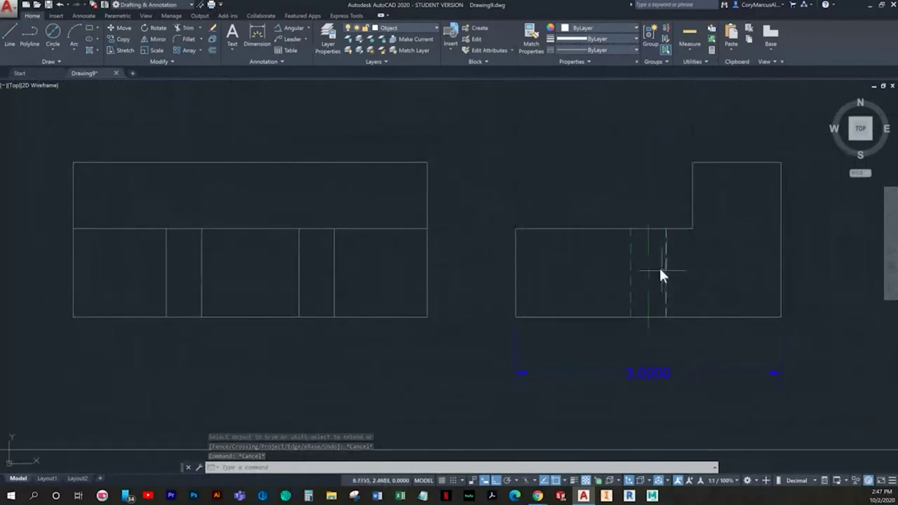
{"action": "left_click", "coordinate": [647, 251]}
{"action": "scroll", "coordinate": [649, 246], "scroll_direction": "up", "scroll_amount": 2}
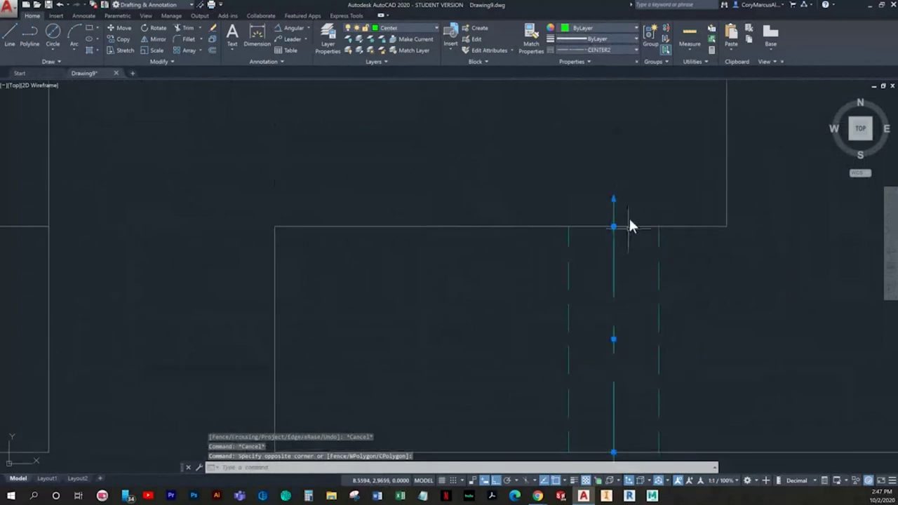
{"action": "middle_click_drag", "start_coordinate": [631, 284], "coordinate": [567, 176]}
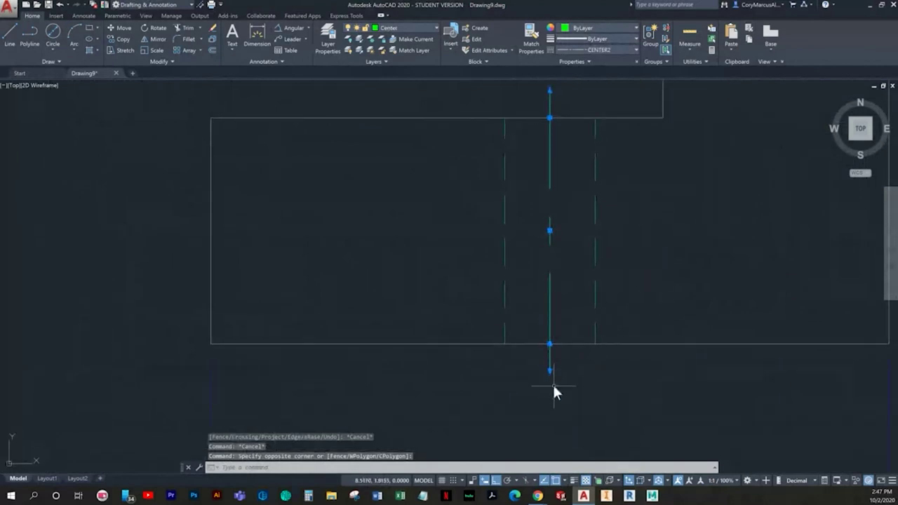
{"action": "scroll", "coordinate": [534, 197], "scroll_direction": "down", "scroll_amount": 4}
{"action": "mouse_move", "coordinate": [200, 242]}
{"action": "middle_mouse_down"}
{"action": "mouse_move", "coordinate": [371, 262]}
{"action": "mouse_move", "coordinate": [423, 302]}
{"action": "middle_mouse_up"}
{"action": "key", "text": "Escape"}
Select a front-view vertical line to check the trim, then deselect it
{"action": "left_click", "coordinate": [415, 276]}
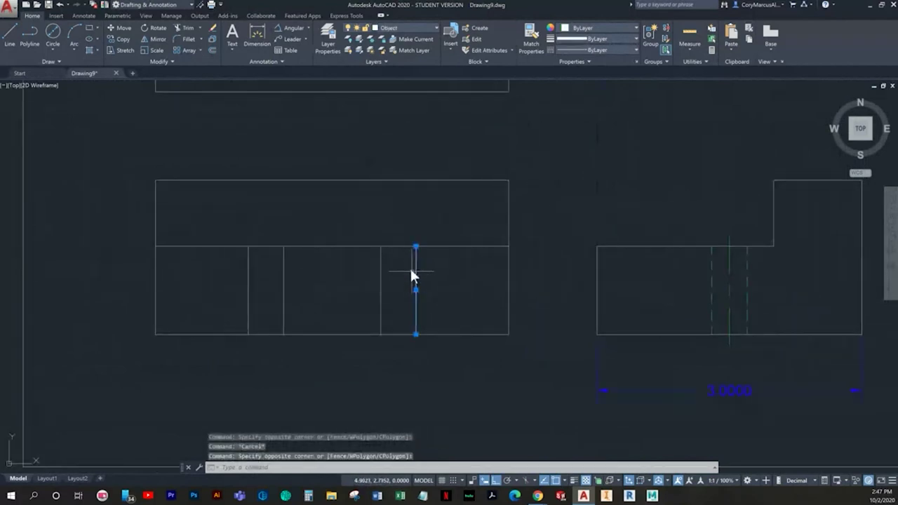
{"action": "key", "text": "Escape"}
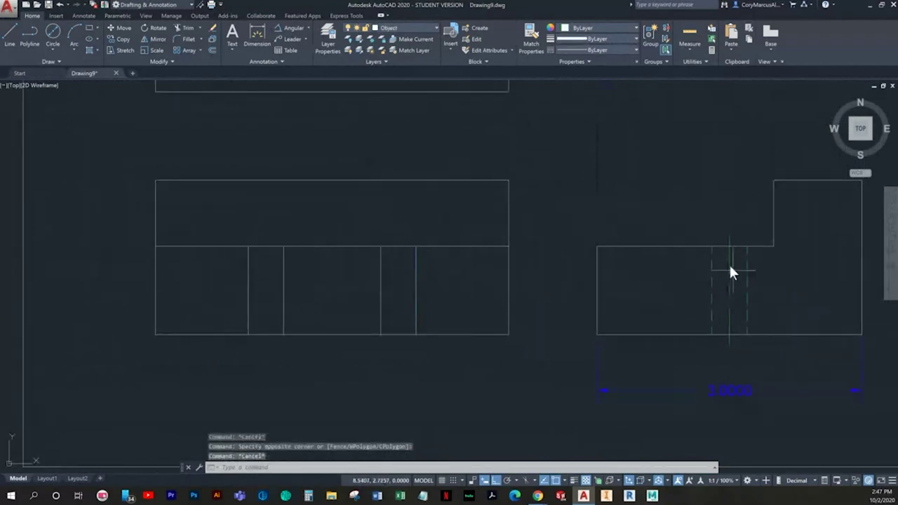
{"action": "scroll", "coordinate": [727, 241], "scroll_direction": "up", "scroll_amount": 2}
{"action": "scroll", "coordinate": [477, 307], "scroll_direction": "down", "scroll_amount": 2}
{"action": "mouse_move", "coordinate": [478, 306]}
{"action": "middle_mouse_down"}
{"action": "mouse_move", "coordinate": [691, 266]}
{"action": "mouse_move", "coordinate": [618, 275]}
{"action": "middle_mouse_up"}
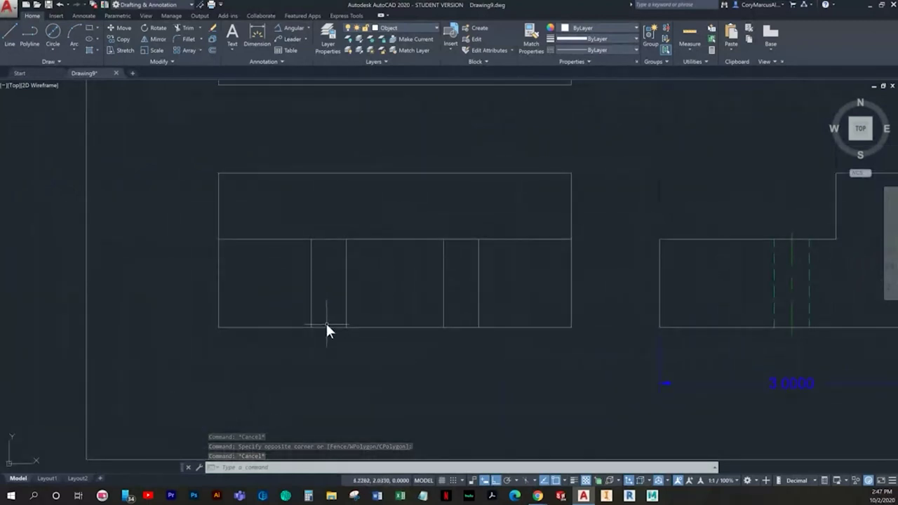
{"action": "middle_click_drag", "start_coordinate": [306, 322], "coordinate": [277, 330]}
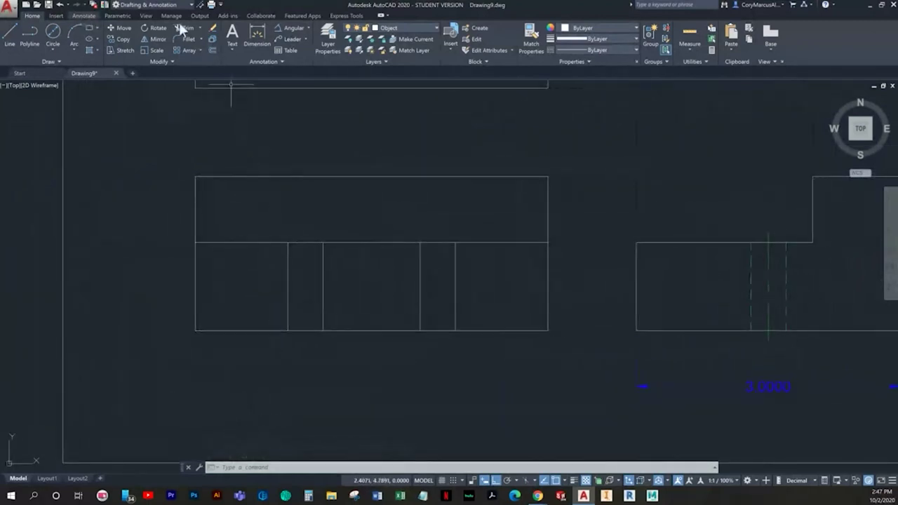
{"action": "left_click", "coordinate": [403, 28]}
Make Center the current layer and add centerlines through the left and right front-view holes
{"action": "left_click", "coordinate": [391, 50]}
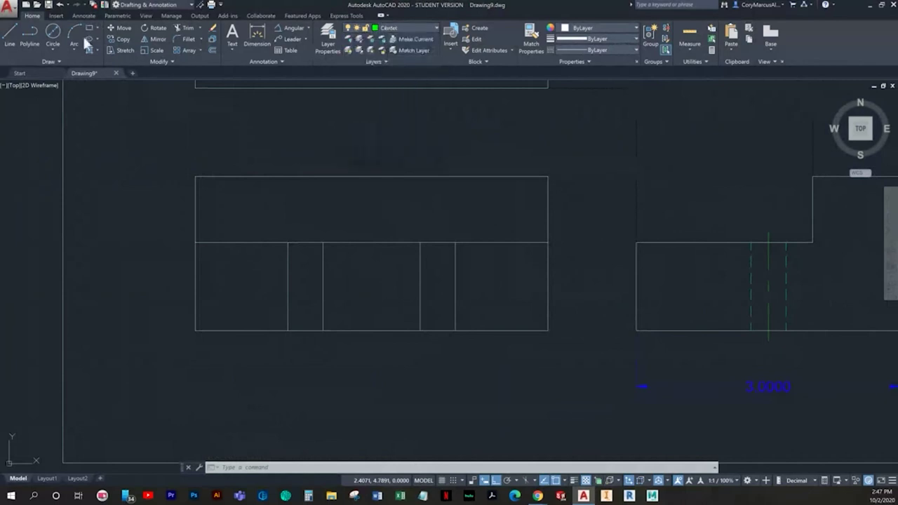
{"action": "left_click", "coordinate": [84, 16]}
{"action": "left_click", "coordinate": [332, 46]}
{"action": "scroll", "coordinate": [317, 264], "scroll_direction": "up", "scroll_amount": 2}
{"action": "left_click", "coordinate": [326, 259]}
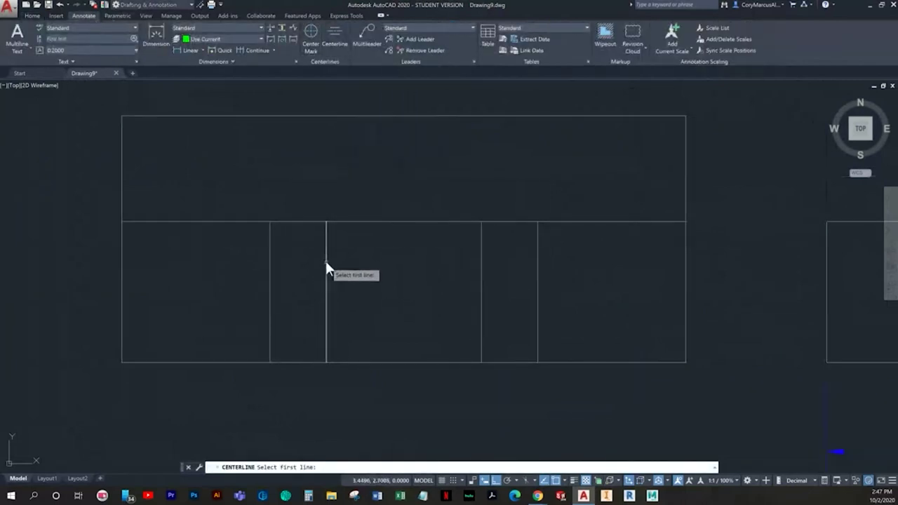
{"action": "left_click", "coordinate": [270, 254]}
{"action": "key", "text": "Return"}
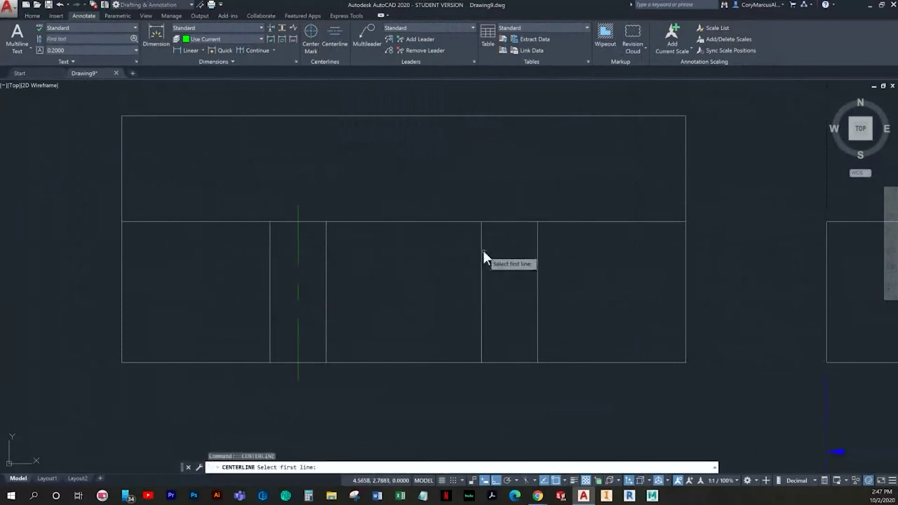
{"action": "left_click", "coordinate": [482, 250]}
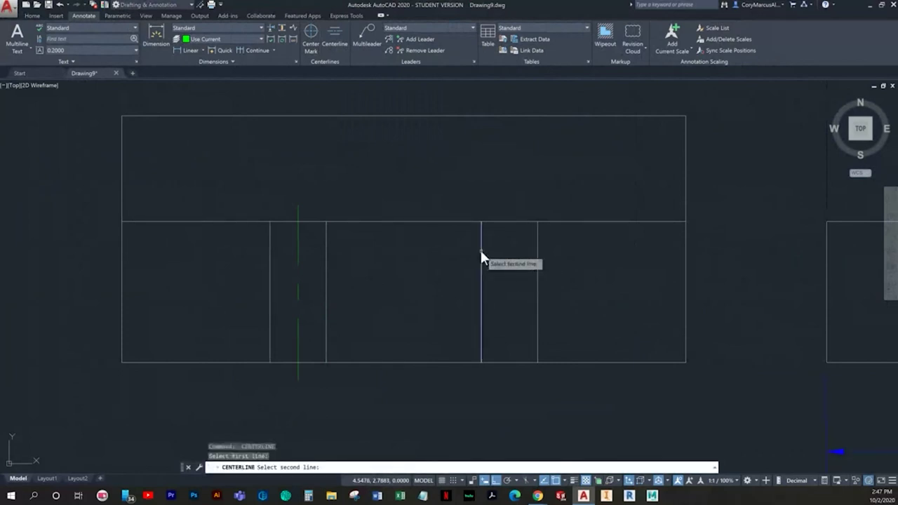
{"action": "left_click", "coordinate": [536, 238]}
{"action": "key", "text": "Escape"}
Erase the leftover projection and miter construction lines with a crossing selection
{"action": "scroll", "coordinate": [549, 309], "scroll_direction": "down", "scroll_amount": 4}
{"action": "mouse_move", "coordinate": [549, 319]}
{"action": "middle_mouse_down"}
{"action": "mouse_move", "coordinate": [399, 341]}
{"action": "mouse_move", "coordinate": [359, 370]}
{"action": "middle_mouse_up"}
{"action": "scroll", "coordinate": [358, 369], "scroll_direction": "down", "scroll_amount": 3}
{"action": "left_click", "coordinate": [593, 295]}
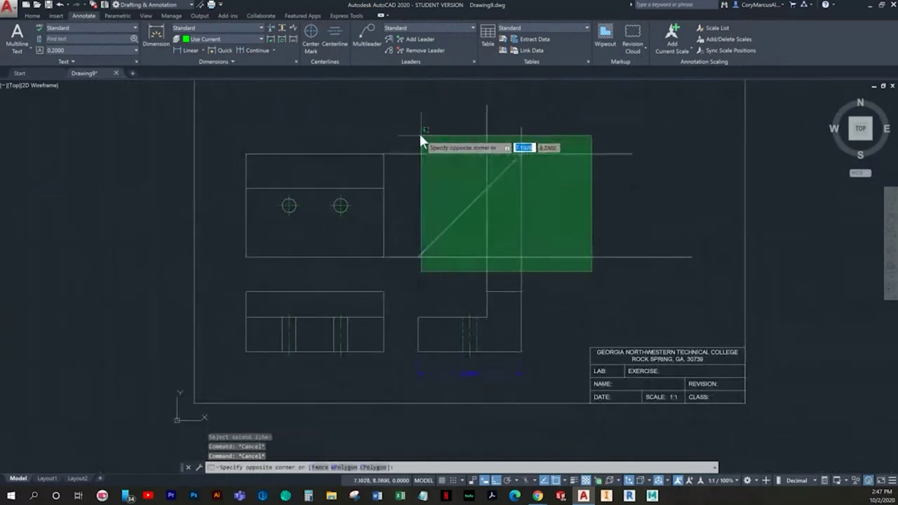
{"action": "left_click", "coordinate": [412, 132]}
{"action": "key", "text": "Delete"}
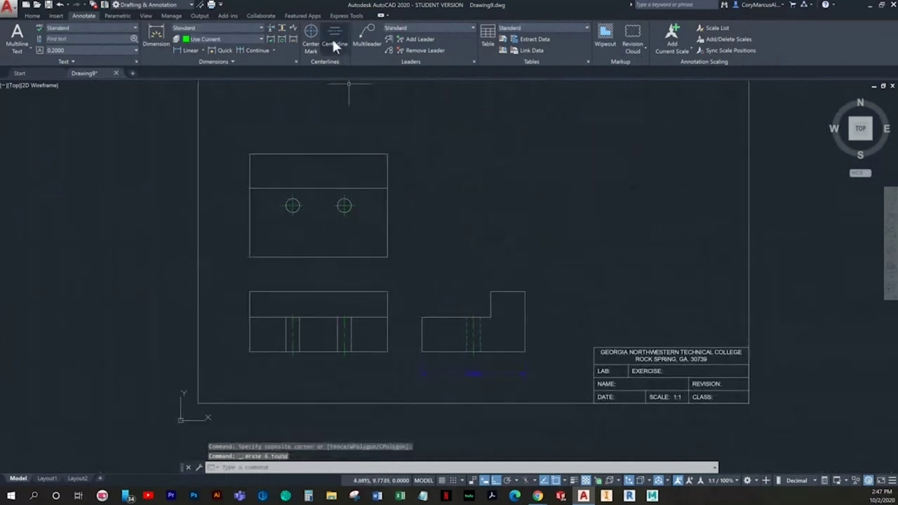
{"action": "left_click", "coordinate": [33, 16]}
{"action": "left_click", "coordinate": [397, 28]}
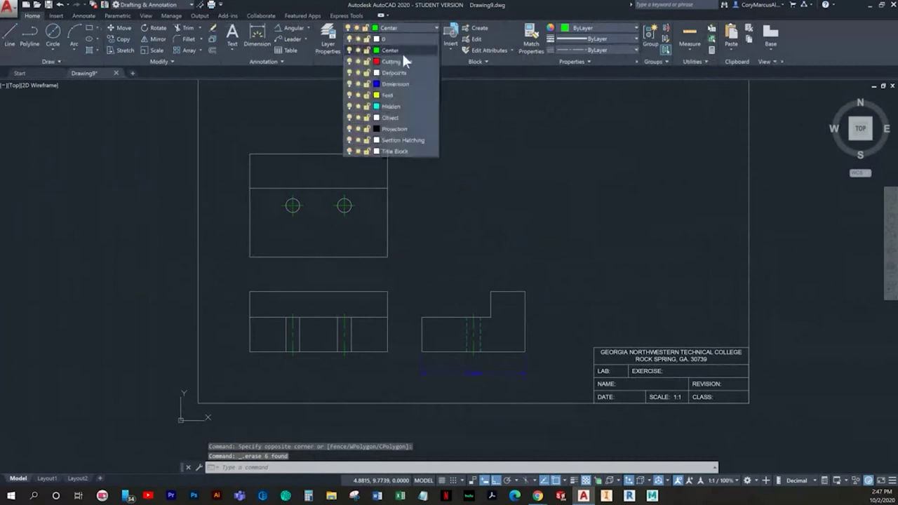
On the Dimension layer, add a vertical 1.5000 linear dimension from the block corner to the right hole
{"action": "left_click", "coordinate": [389, 83]}
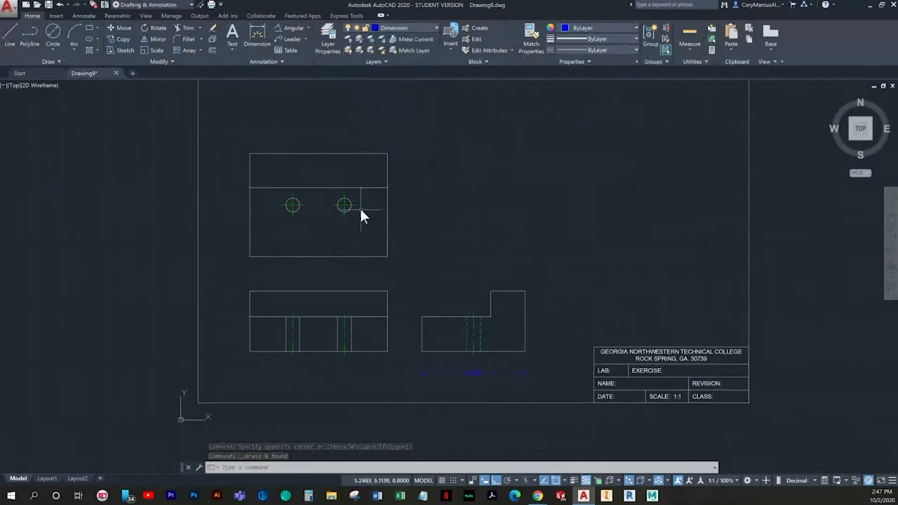
{"action": "left_click", "coordinate": [308, 28]}
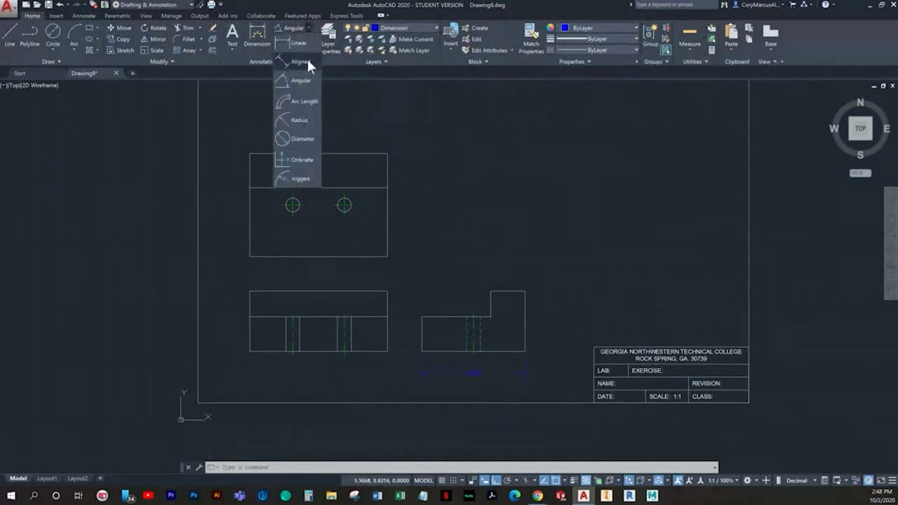
{"action": "left_click", "coordinate": [298, 45]}
{"action": "scroll", "coordinate": [395, 211], "scroll_direction": "up", "scroll_amount": 4}
{"action": "middle_click_drag", "start_coordinate": [411, 200], "coordinate": [360, 397]}
{"action": "left_click", "coordinate": [358, 242]}
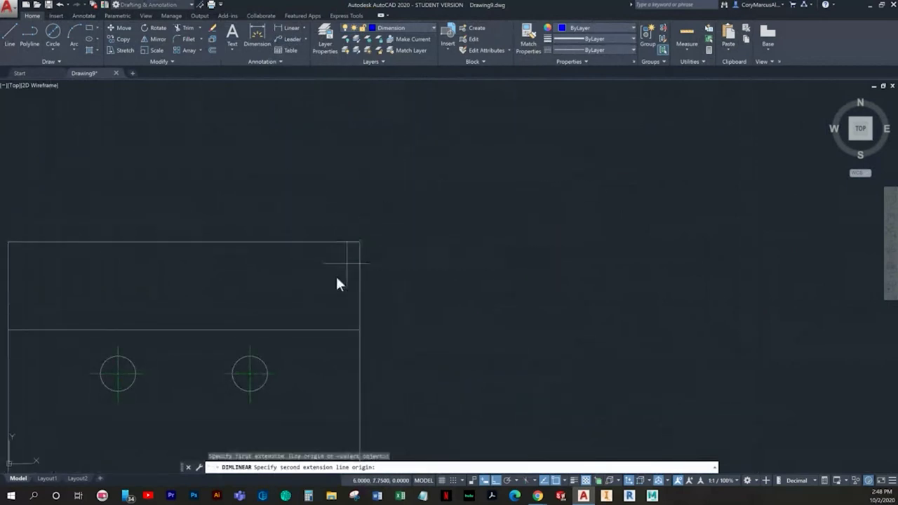
{"action": "left_click", "coordinate": [277, 373]}
{"action": "middle_click_drag", "start_coordinate": [423, 311], "coordinate": [446, 281]}
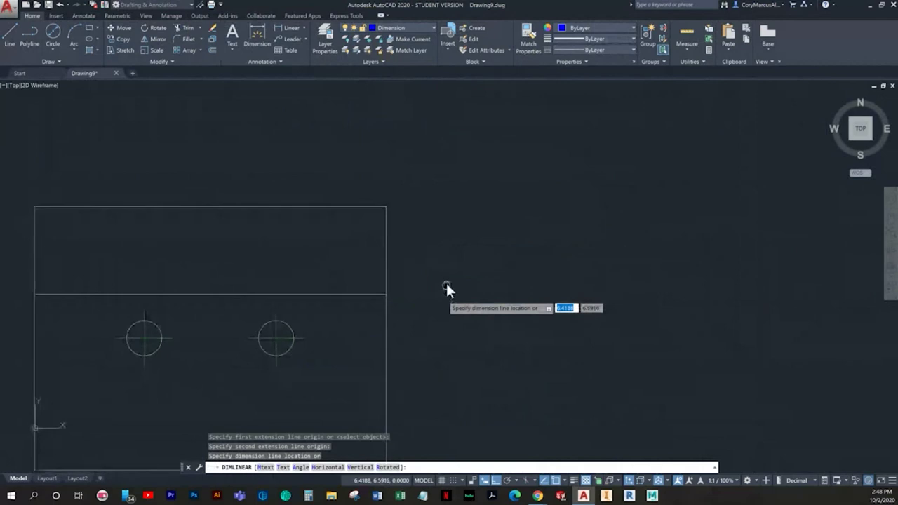
{"action": "left_click", "coordinate": [441, 291]}
{"action": "scroll", "coordinate": [518, 221], "scroll_direction": "down", "scroll_amount": 2}
Add the 1.2500 hole-location and 1.5000 hole-spacing dimensions below the top view
{"action": "key", "text": "space"}
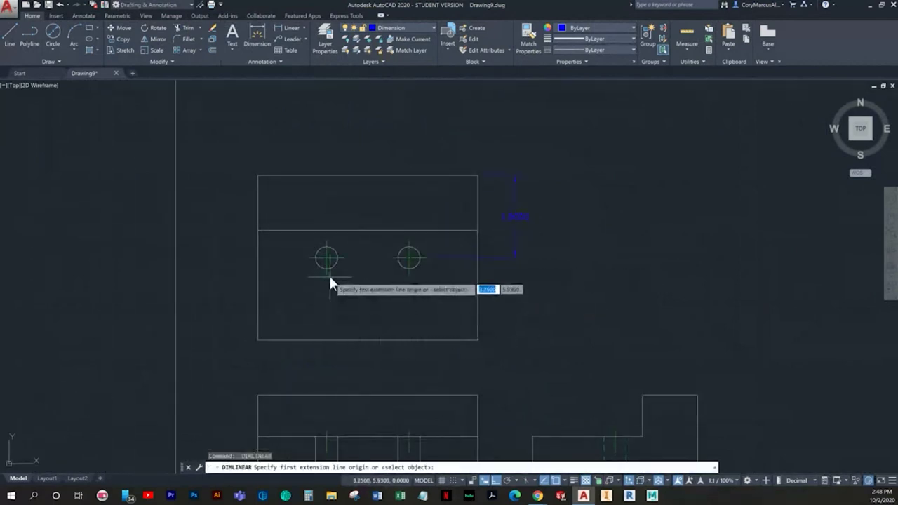
{"action": "left_click", "coordinate": [329, 276]}
{"action": "left_click", "coordinate": [266, 339]}
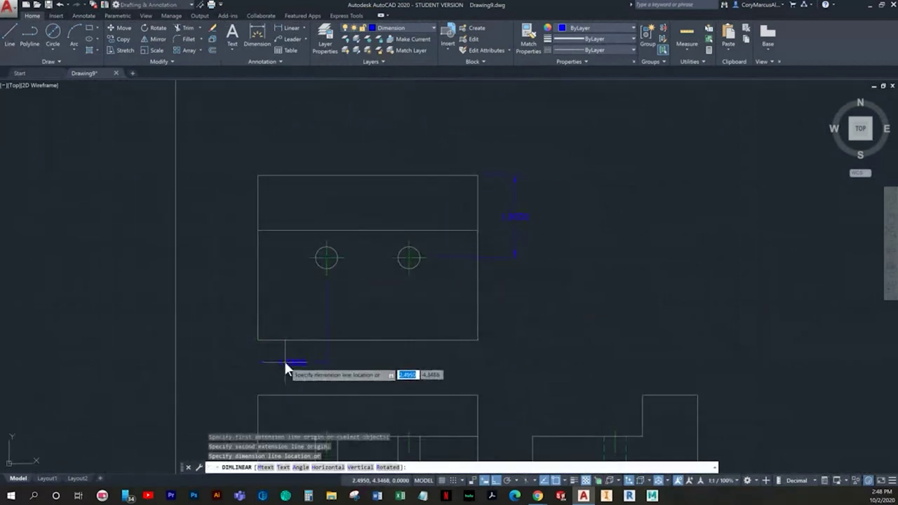
{"action": "left_click", "coordinate": [286, 362]}
{"action": "key", "text": "space"}
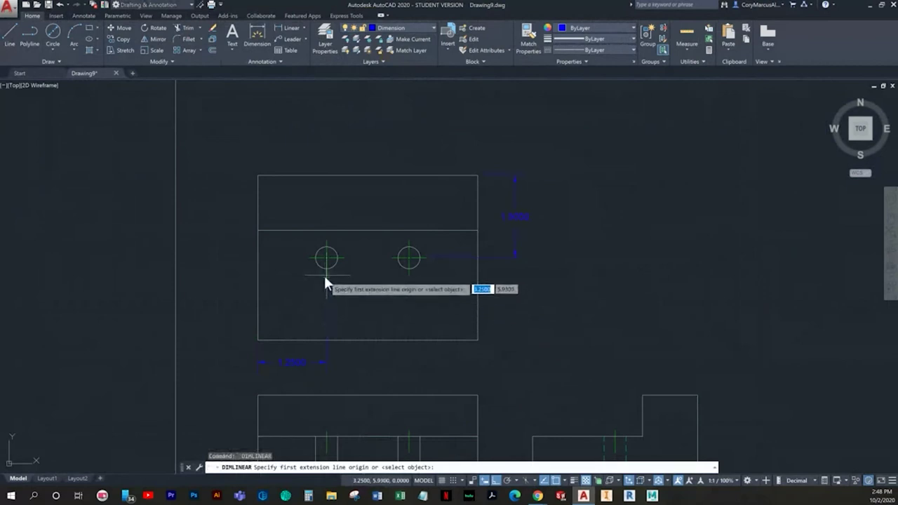
{"action": "left_click", "coordinate": [326, 274]}
{"action": "left_click", "coordinate": [409, 274]}
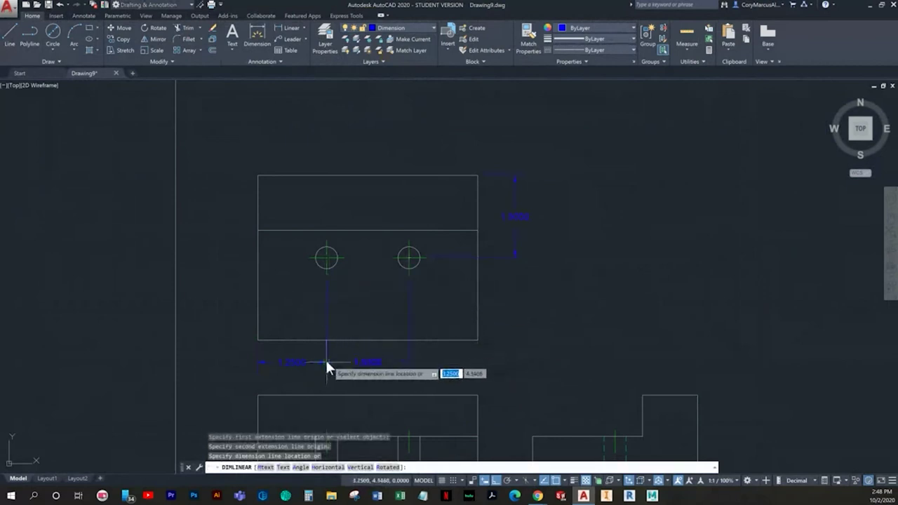
{"action": "left_click", "coordinate": [325, 360]}
{"action": "scroll", "coordinate": [327, 377], "scroll_direction": "up", "scroll_amount": 4}
{"action": "left_click", "coordinate": [374, 340]}
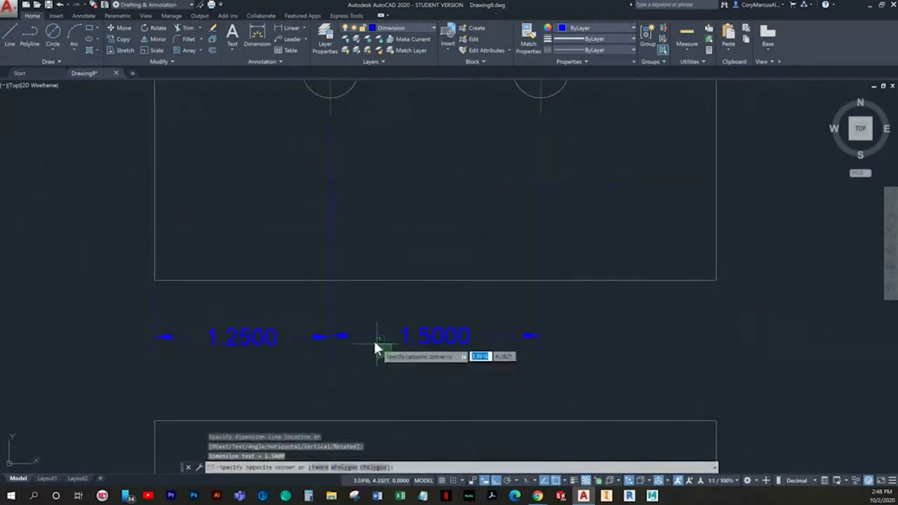
{"action": "scroll", "coordinate": [356, 340], "scroll_direction": "up", "scroll_amount": 2}
{"action": "left_click", "coordinate": [316, 334]}
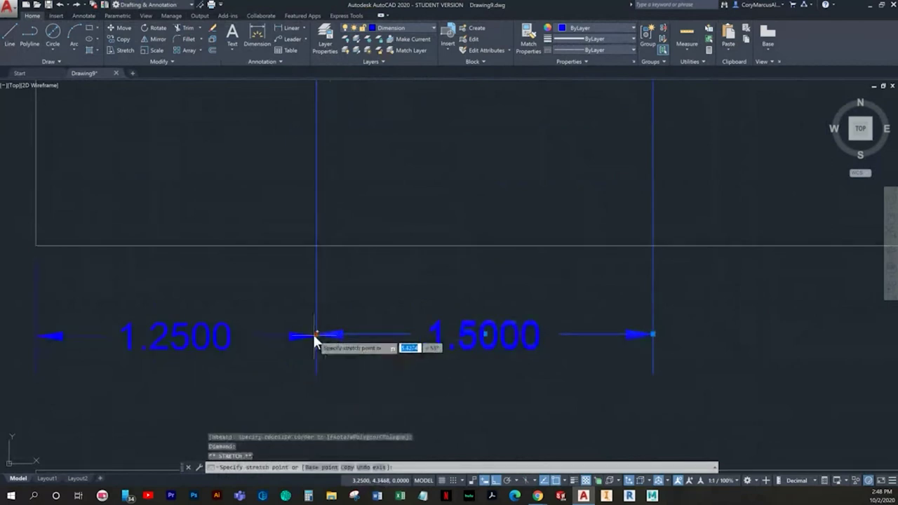
{"action": "key", "text": "Escape"}
{"action": "scroll", "coordinate": [364, 344], "scroll_direction": "down", "scroll_amount": 3}
{"action": "middle_click_drag", "start_coordinate": [352, 358], "coordinate": [307, 382]}
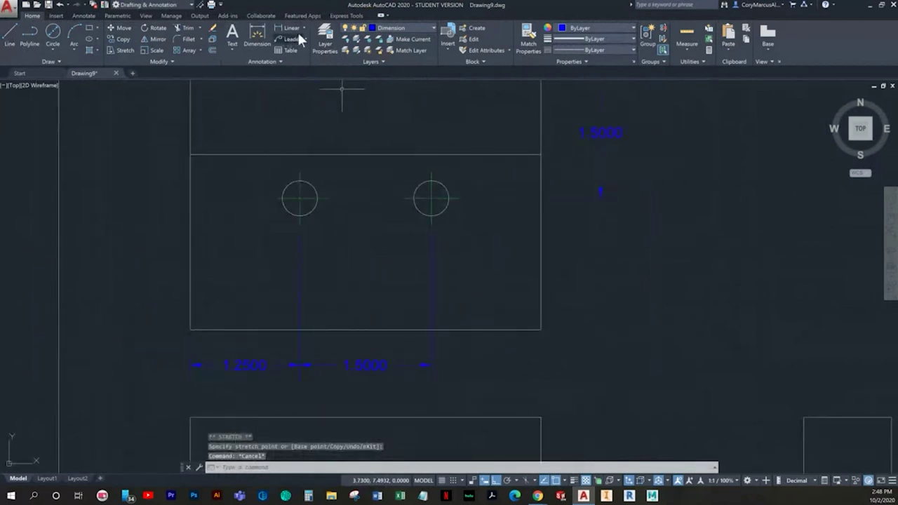
Add a Ø0.4000 diameter callout to the right hole, placed below-right of it
{"action": "left_click", "coordinate": [304, 27]}
{"action": "left_click", "coordinate": [295, 133]}
{"action": "middle_click_drag", "start_coordinate": [425, 215], "coordinate": [403, 228]}
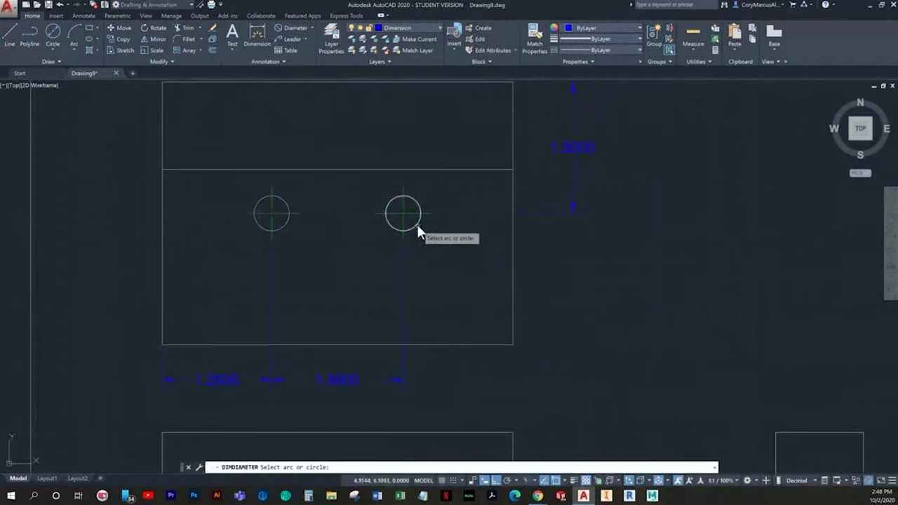
{"action": "left_click", "coordinate": [417, 224]}
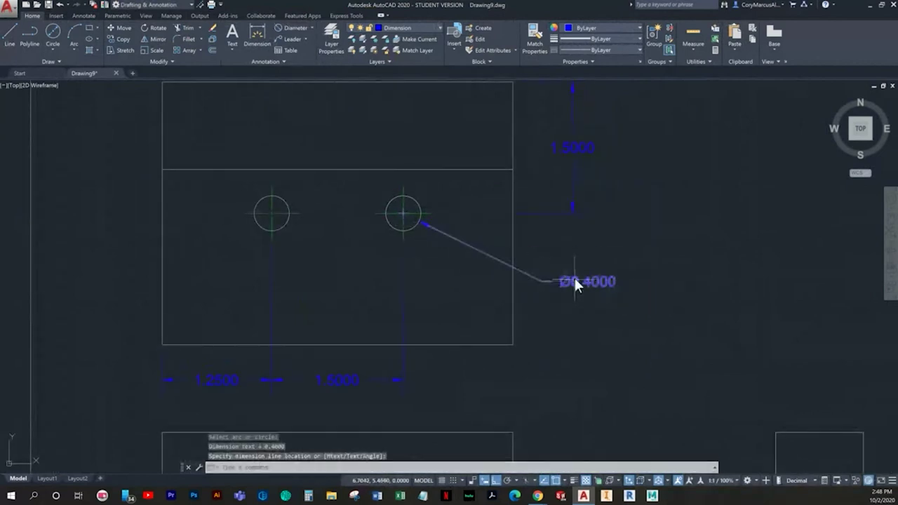
{"action": "left_click", "coordinate": [570, 279]}
{"action": "double_click", "coordinate": [575, 278]}
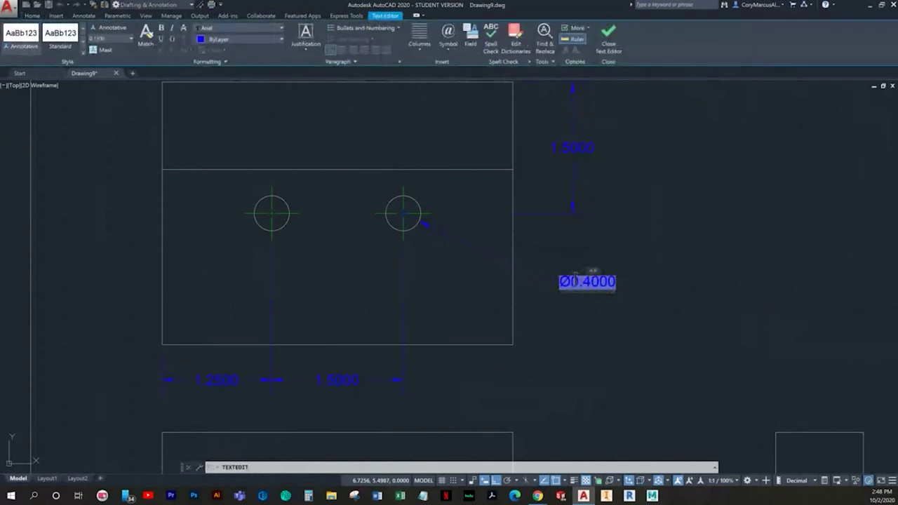
{"action": "left_click", "coordinate": [585, 325]}
{"action": "scroll", "coordinate": [585, 330], "scroll_direction": "down", "scroll_amount": 4}
{"action": "middle_click_drag", "start_coordinate": [587, 337], "coordinate": [550, 290]}
{"action": "left_click", "coordinate": [312, 28]}
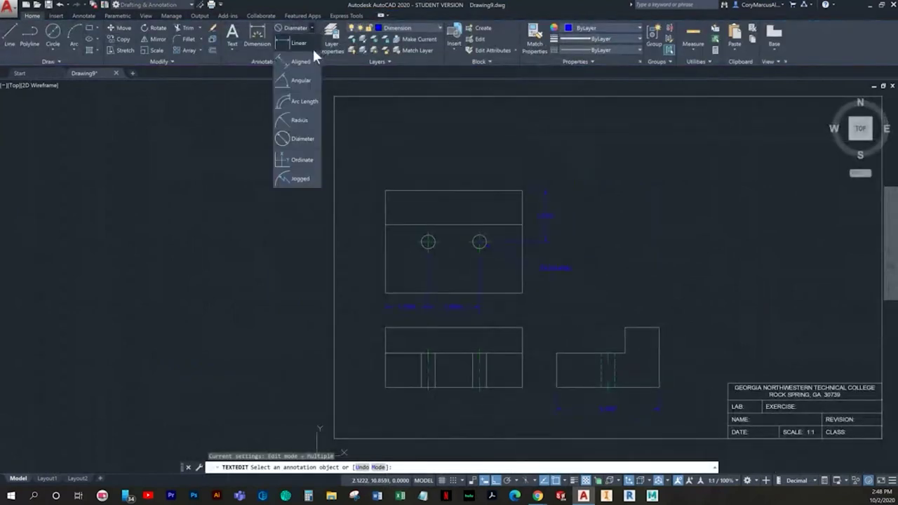
Dimension the front view's overall width as 4.0000 below the view
{"action": "left_click", "coordinate": [313, 46]}
{"action": "middle_click_drag", "start_coordinate": [435, 252], "coordinate": [420, 303]}
{"action": "scroll", "coordinate": [420, 302], "scroll_direction": "up", "scroll_amount": 2}
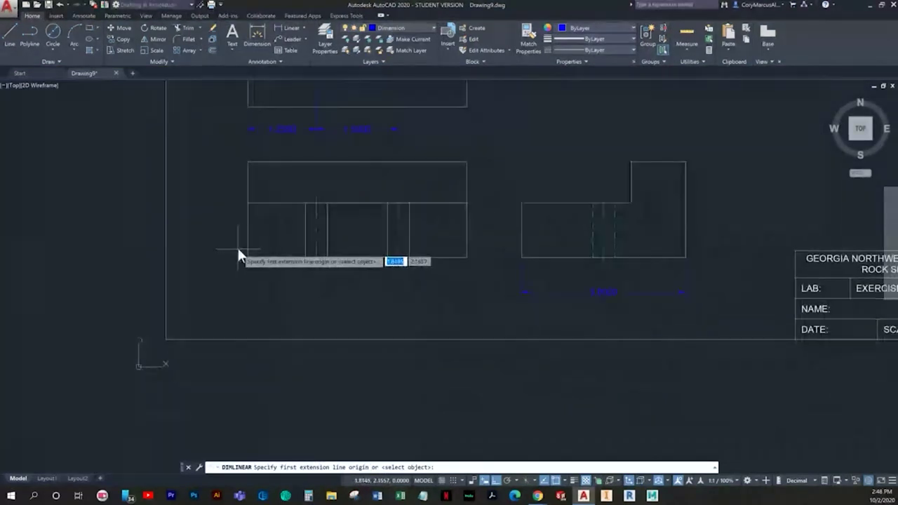
{"action": "left_click", "coordinate": [249, 256]}
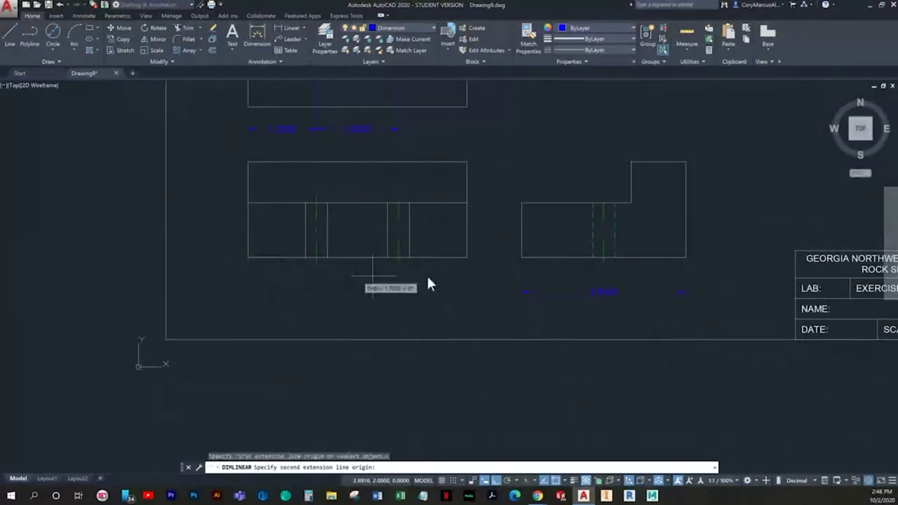
{"action": "left_click", "coordinate": [466, 255]}
{"action": "left_click", "coordinate": [522, 295]}
{"action": "mouse_move", "coordinate": [550, 307]}
{"action": "middle_mouse_down"}
{"action": "mouse_move", "coordinate": [432, 322]}
{"action": "mouse_move", "coordinate": [385, 340]}
{"action": "middle_mouse_up"}
Add the side view's 1.0000 lower-step height and 1.7500 overall height dimensions
{"action": "key", "text": "Return"}
{"action": "left_click", "coordinate": [378, 284]}
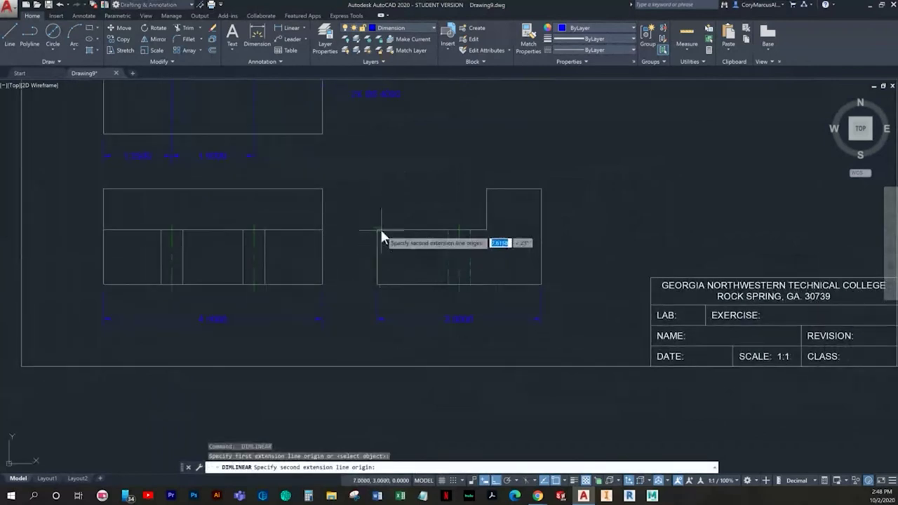
{"action": "left_click", "coordinate": [381, 230]}
{"action": "left_click", "coordinate": [359, 250]}
{"action": "key", "text": "Return"}
{"action": "middle_click_drag", "start_coordinate": [530, 283], "coordinate": [496, 288]}
{"action": "left_click", "coordinate": [509, 289]}
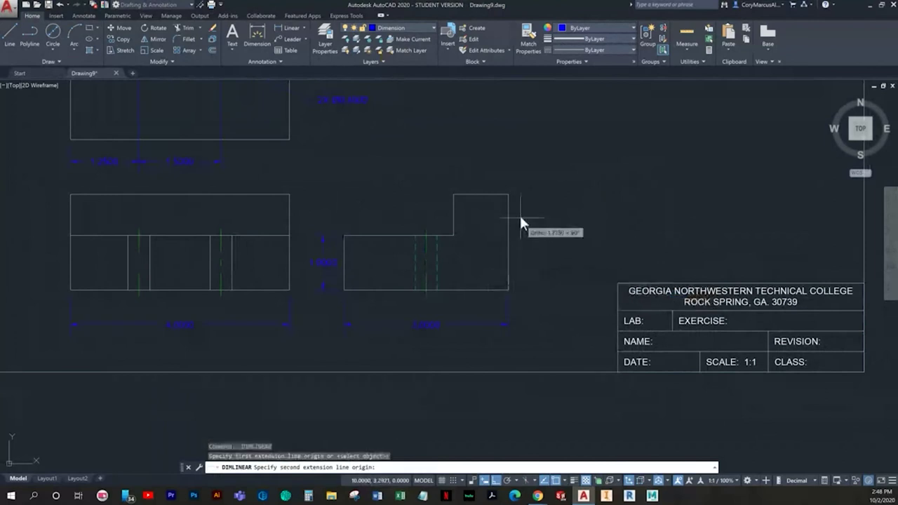
{"action": "left_click", "coordinate": [508, 195]}
{"action": "left_click", "coordinate": [538, 204]}
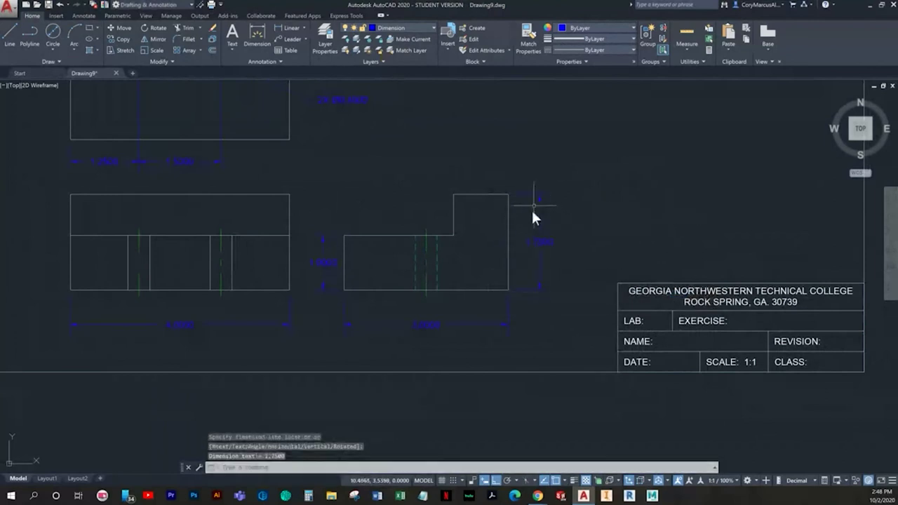
Dimension the side view's raised step width as 1.0000 above it, then zoom out
{"action": "middle_click_drag", "start_coordinate": [511, 221], "coordinate": [485, 292]}
{"action": "key", "text": "Return"}
{"action": "left_click", "coordinate": [429, 265]}
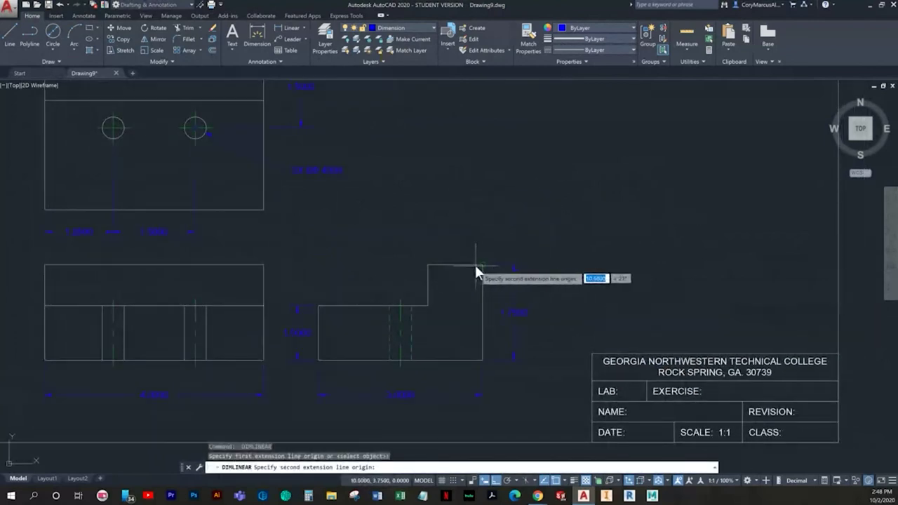
{"action": "left_click", "coordinate": [475, 264]}
{"action": "left_click", "coordinate": [471, 240]}
{"action": "key", "text": "Escape"}
{"action": "scroll", "coordinate": [478, 270], "scroll_direction": "down", "scroll_amount": 2}
{"action": "scroll", "coordinate": [478, 270], "scroll_direction": "down", "scroll_amount": 2}
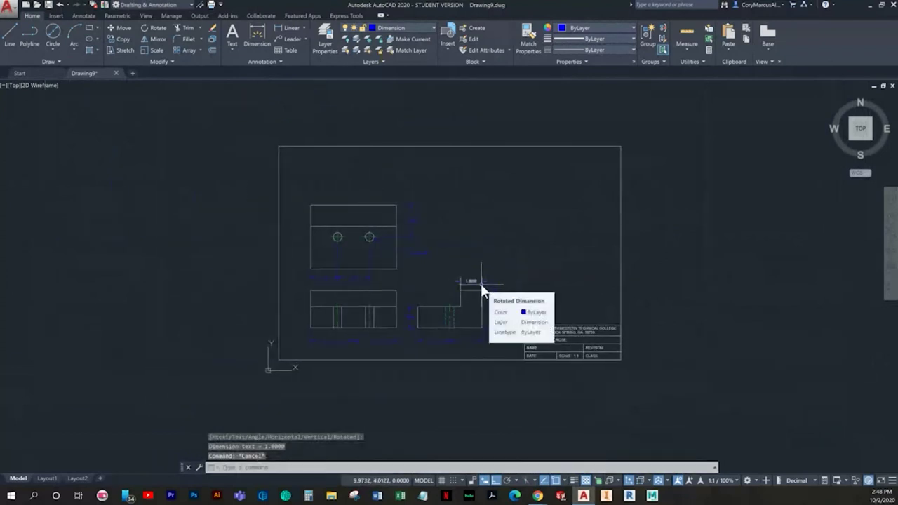